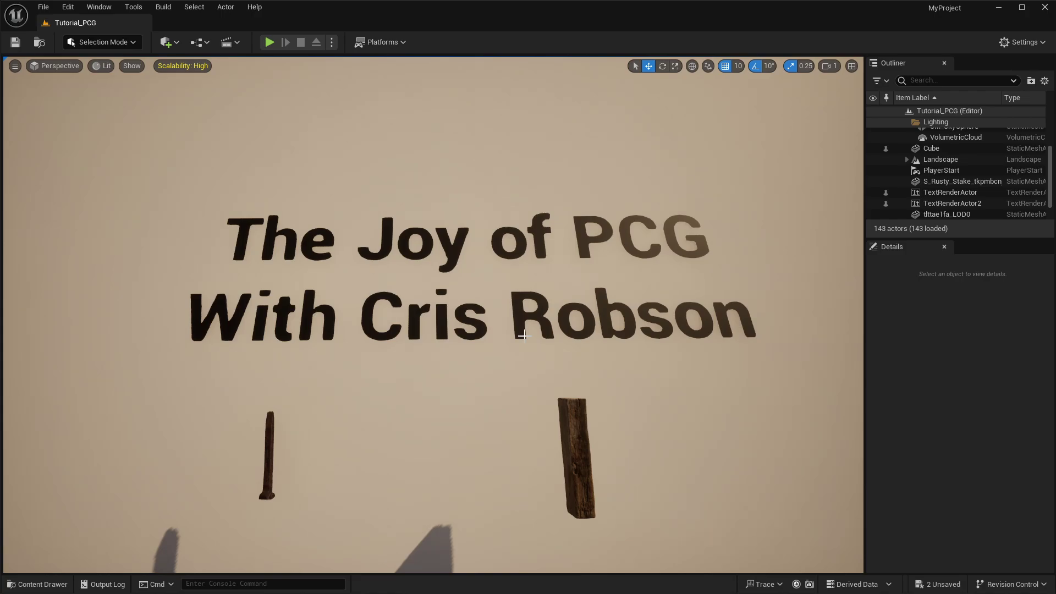
right_click_drag(521, 333, 488, 451)
key("s")
key("s")
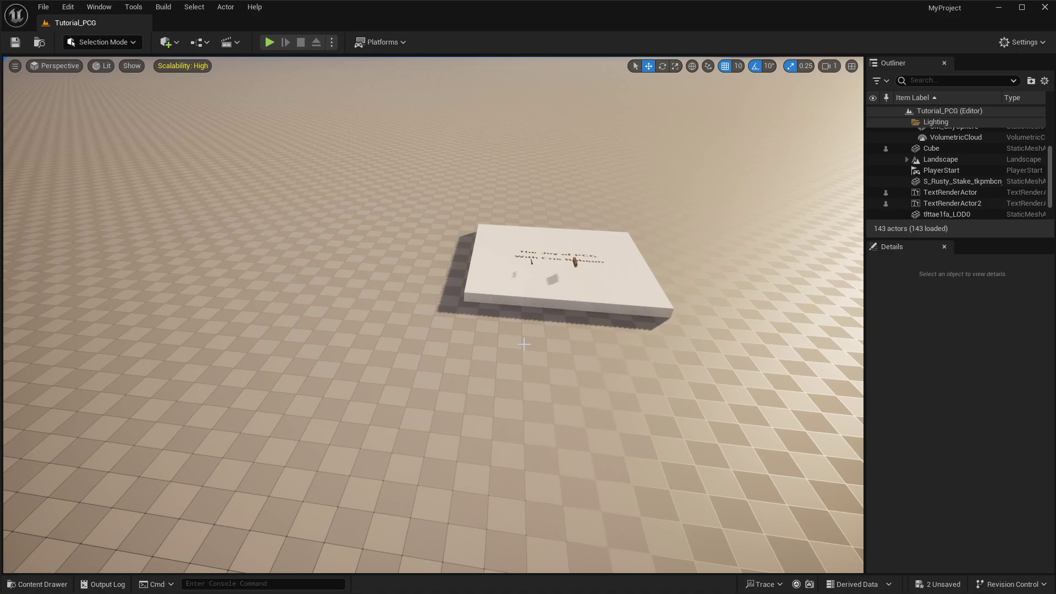
right_click_drag(520, 344, 496, 399)
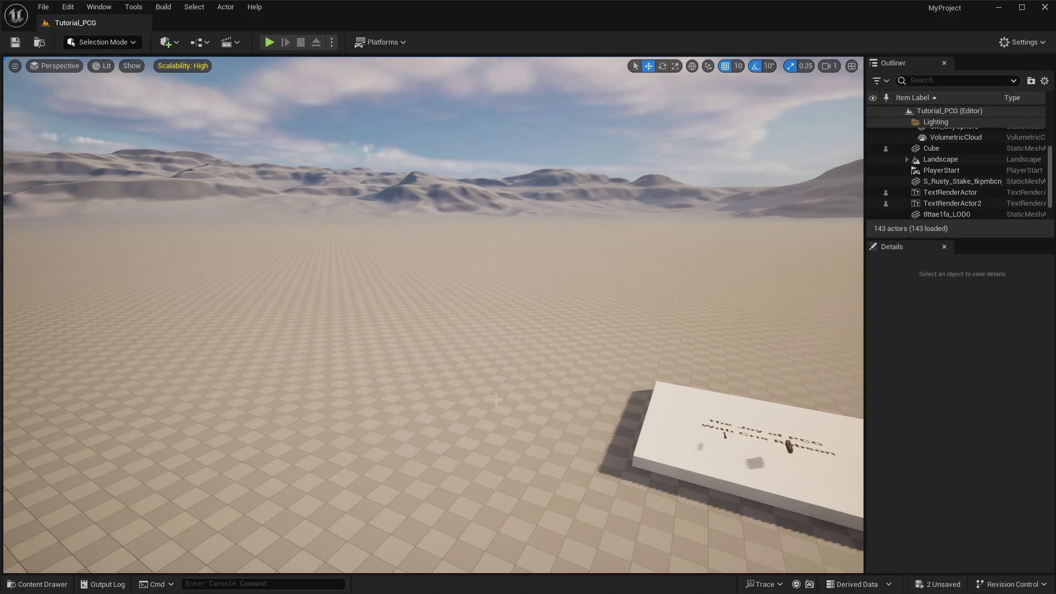
right_click_drag(496, 400, 523, 453)
key("w")
mouse_move(463, 380)
right_mouse_down()
mouse_move(450, 362)
mouse_move(471, 367)
mouse_move(462, 379)
right_mouse_up()
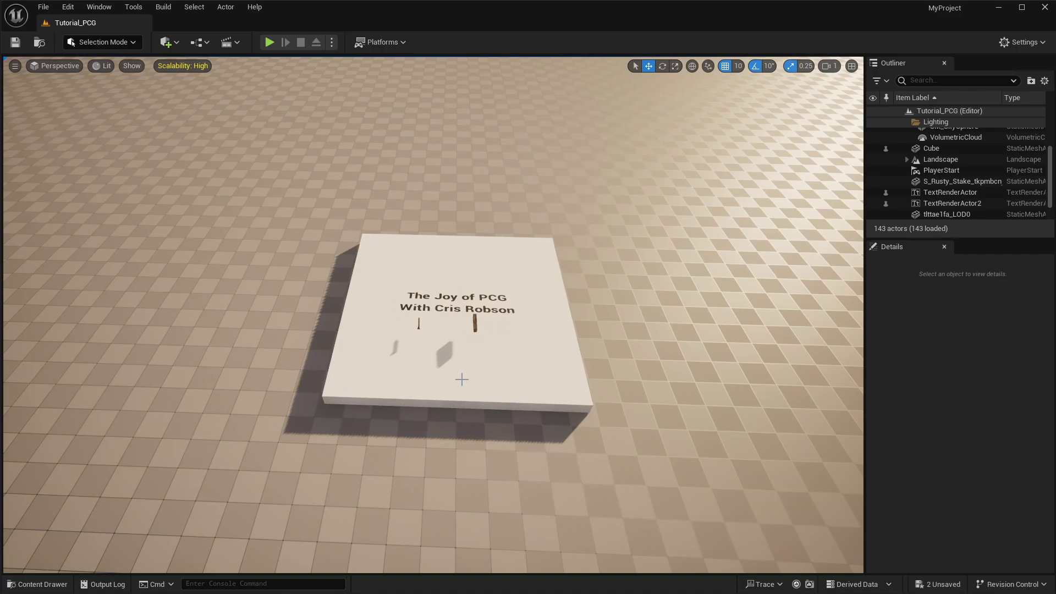
right_click_drag(451, 424, 457, 423)
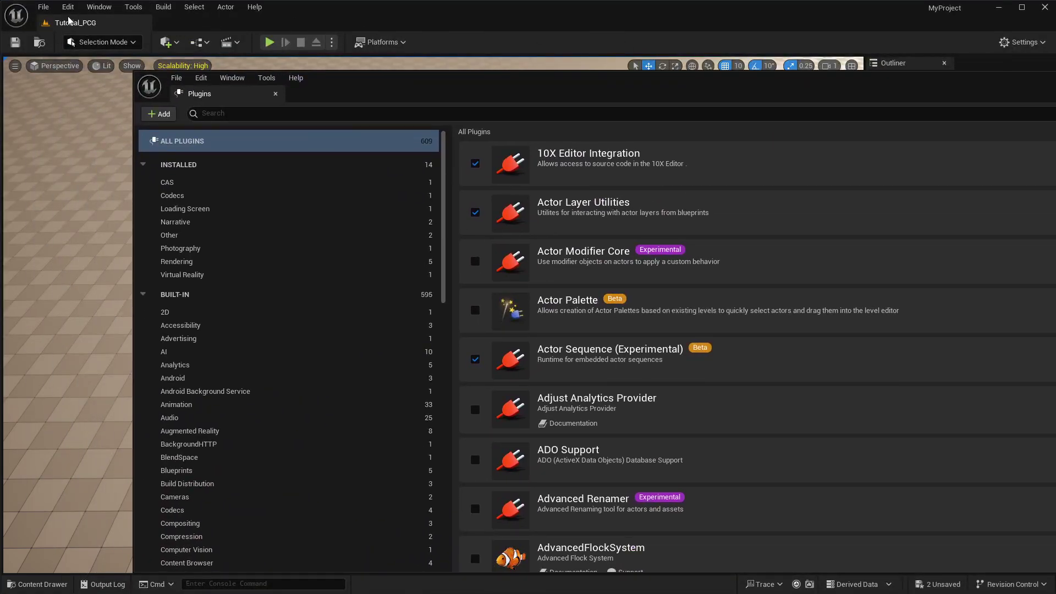
Open the project's plugin list and search it for "pcg" to check the Procedural Content Generation Framework plugin.
left_click(68, 9)
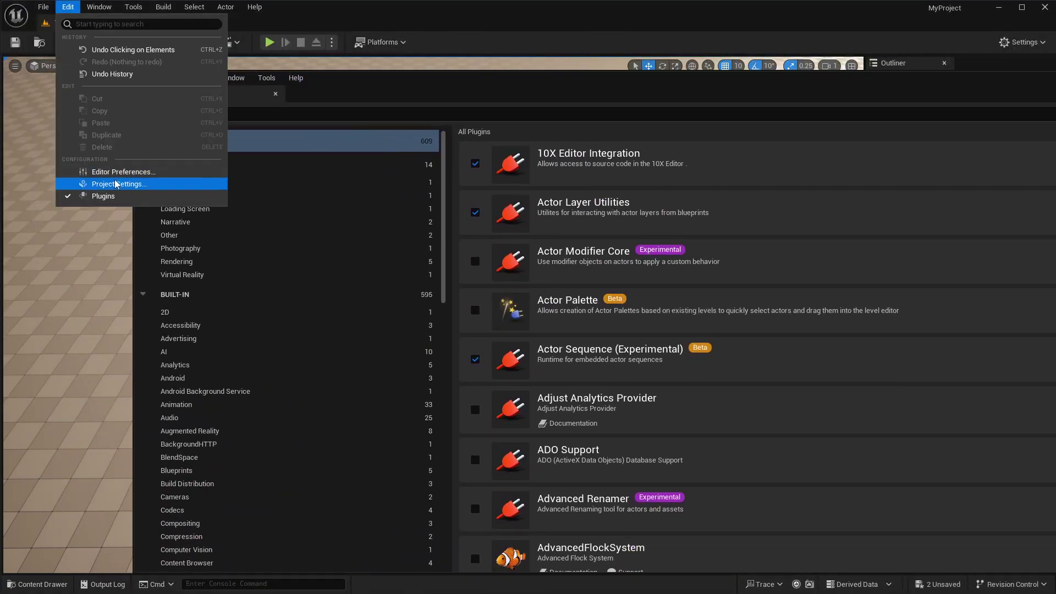
left_click_drag(405, 87, 230, 56)
left_click(231, 82)
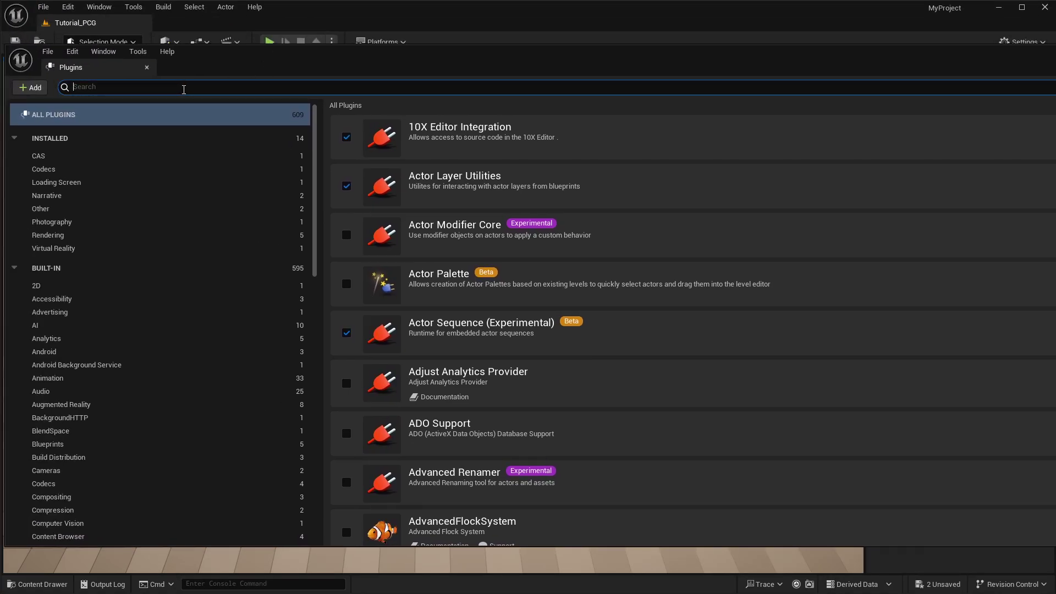
type("pcg")
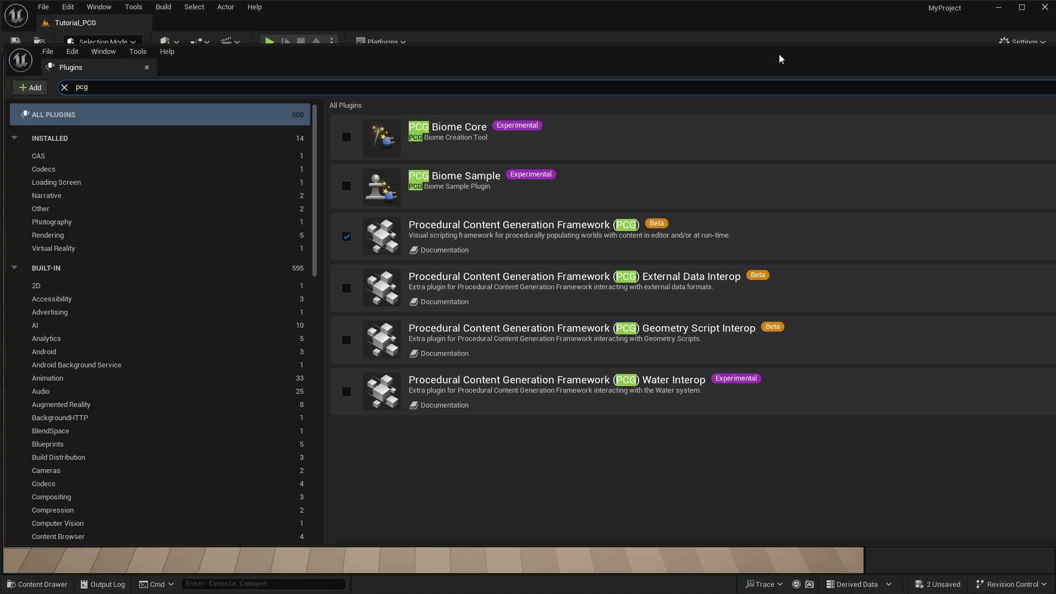
left_click_drag(782, 58, 769, 57)
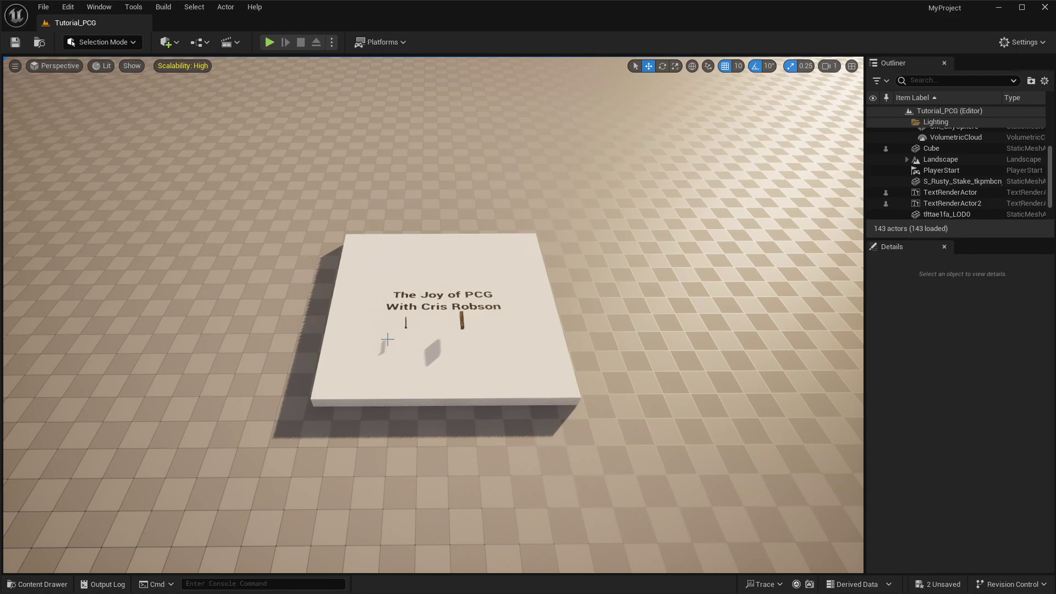
Place the BP_PCG_Gantries_1 blueprint from the Gantries folder on the open ground near the title slab.
right_click_drag(365, 343, 366, 295)
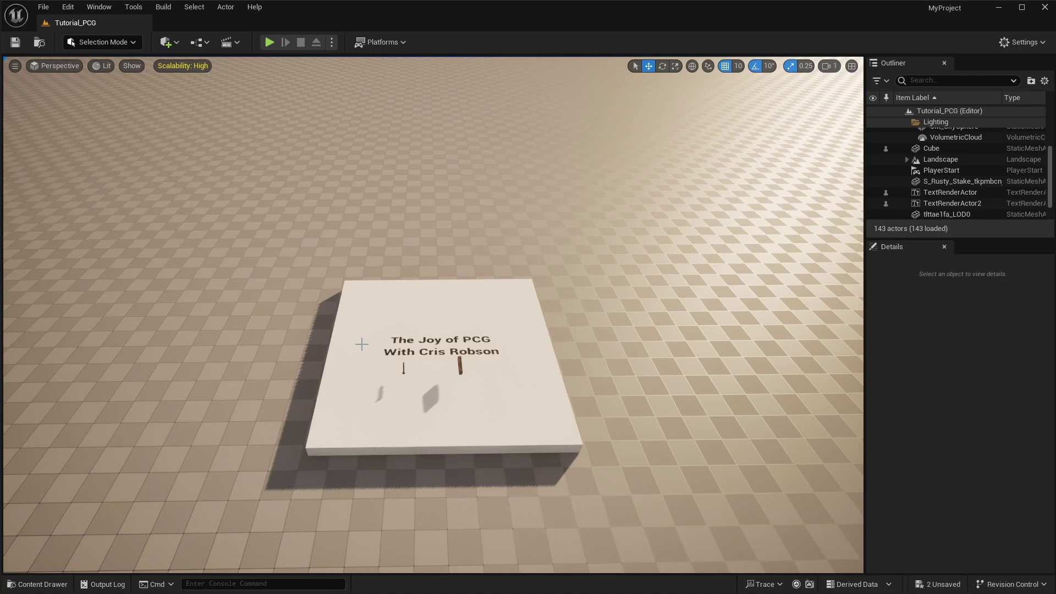
mouse_move(362, 344)
right_mouse_down()
mouse_move(311, 328)
mouse_move(372, 335)
right_mouse_up()
key("s")
key("a")
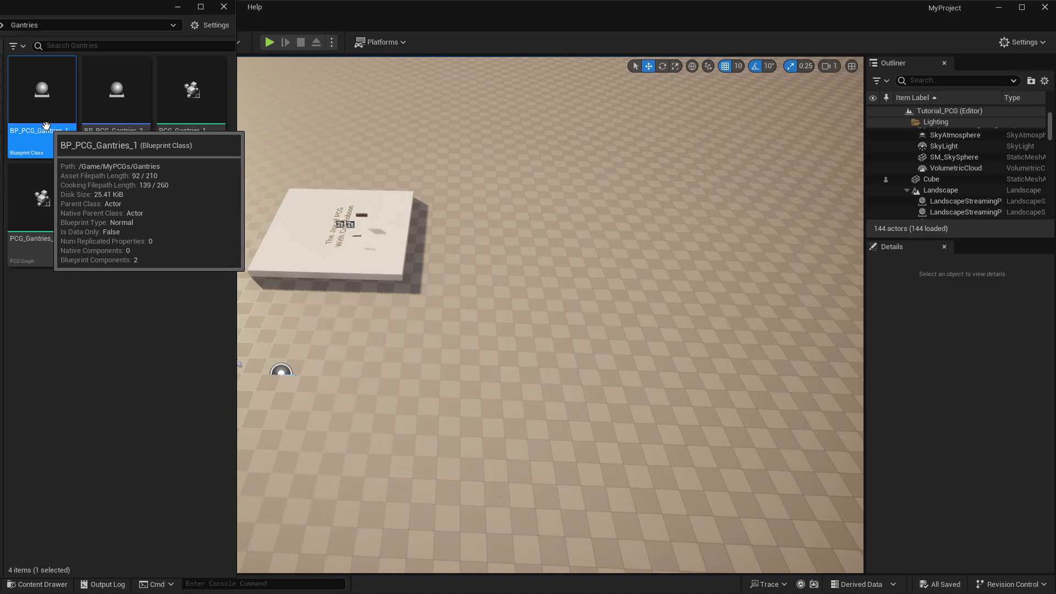
left_click_drag(704, 439, 683, 470)
key("e")
key("w")
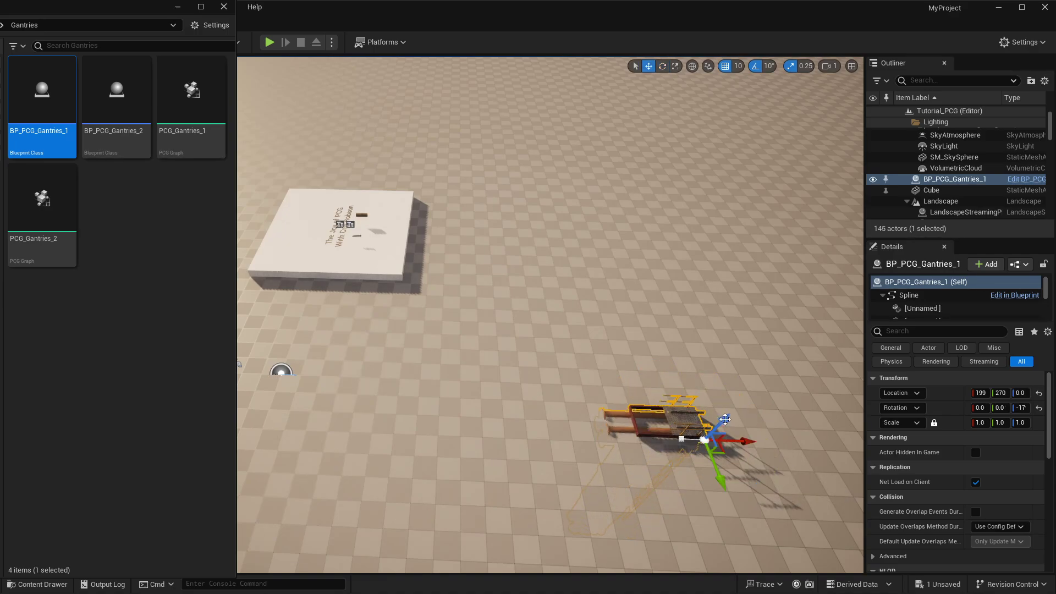
Raise the placed gantry actor vertically so its deck stands high above the ground on tall supports.
left_click_drag(706, 421, 786, 226)
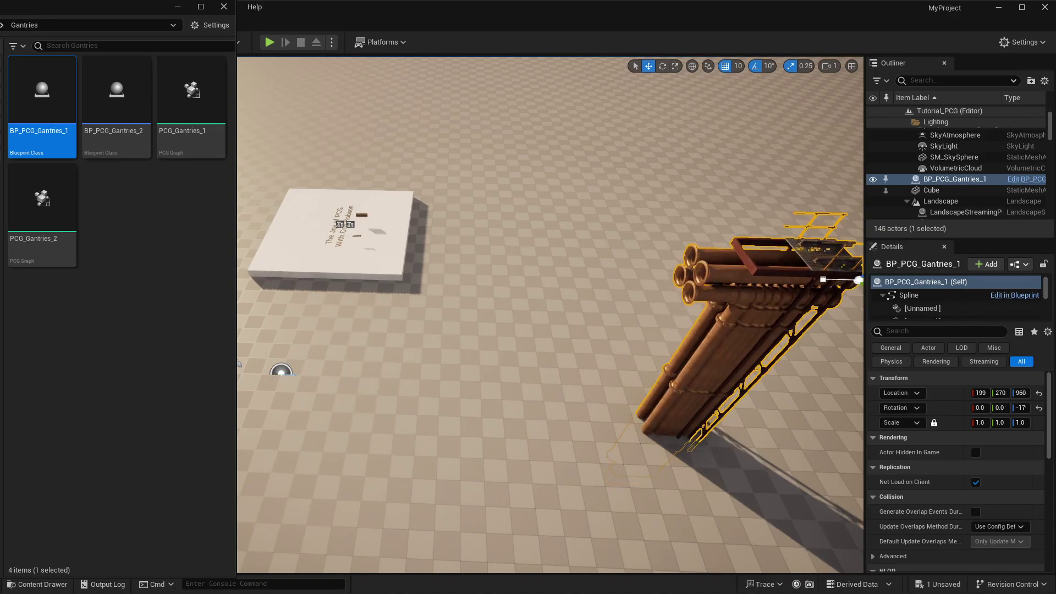
right_click_drag(653, 310, 734, 286)
mouse_move(590, 281)
left_mouse_down()
mouse_move(599, 220)
mouse_move(605, 240)
mouse_move(594, 269)
mouse_move(587, 257)
mouse_move(585, 267)
left_mouse_up()
right_click_drag(586, 267, 531, 220)
mouse_move(569, 333)
right_mouse_down()
mouse_move(555, 363)
mouse_move(545, 349)
mouse_move(569, 333)
right_mouse_up()
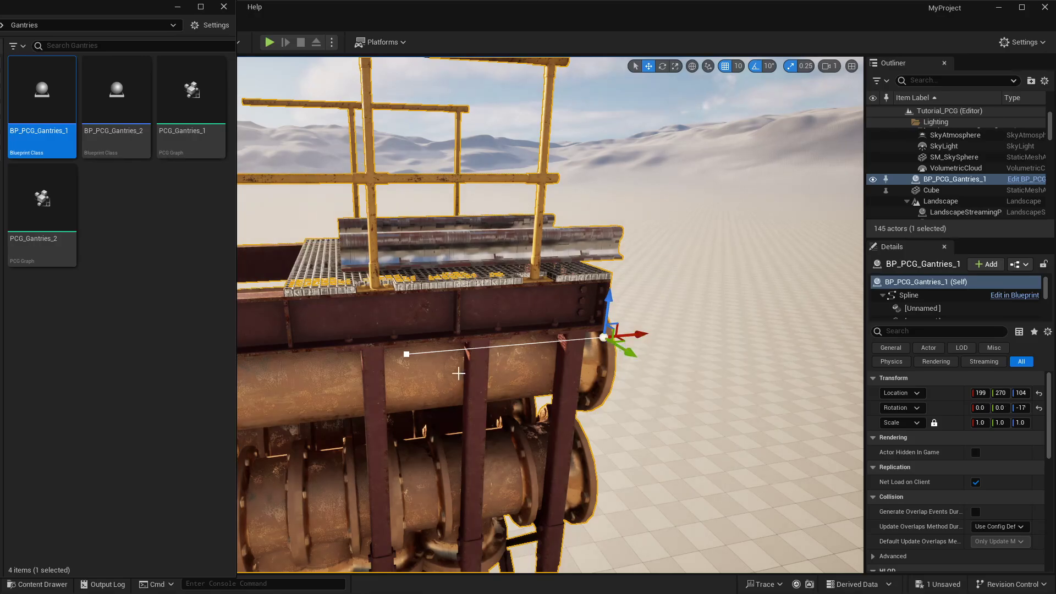
Select the gantry spline's end point and pull it away from the start point to stretch the structure past the title slab.
right_click_drag(460, 373, 442, 442)
left_click(562, 284)
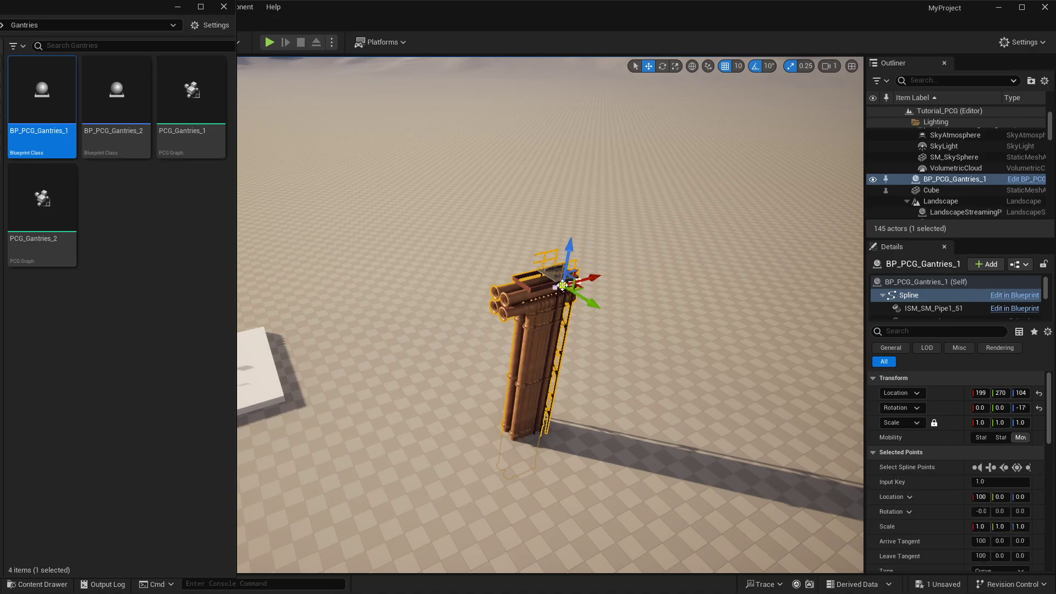
mouse_move(599, 355)
right_mouse_down()
mouse_move(582, 332)
mouse_move(595, 352)
right_mouse_up()
left_click(683, 422)
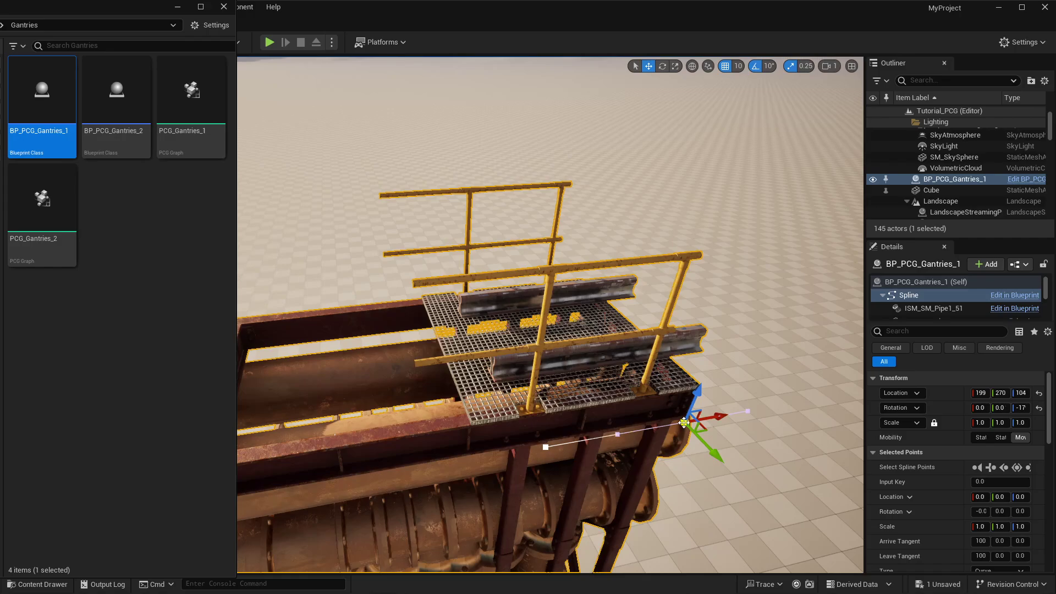
left_click(546, 446)
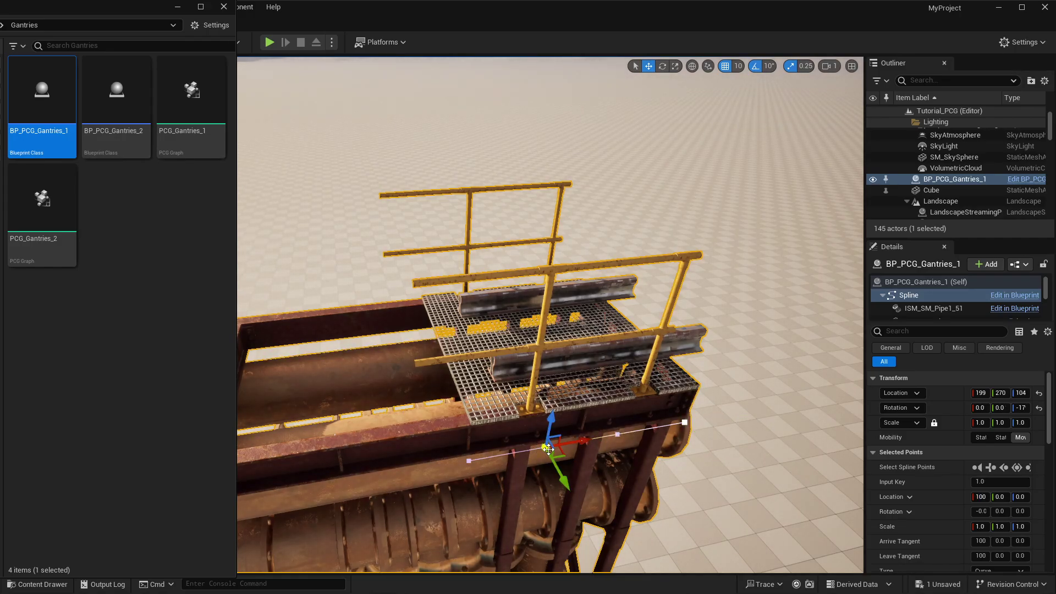
key("s")
mouse_move(683, 367)
right_mouse_down()
mouse_move(695, 369)
mouse_move(669, 369)
mouse_move(684, 367)
right_mouse_up()
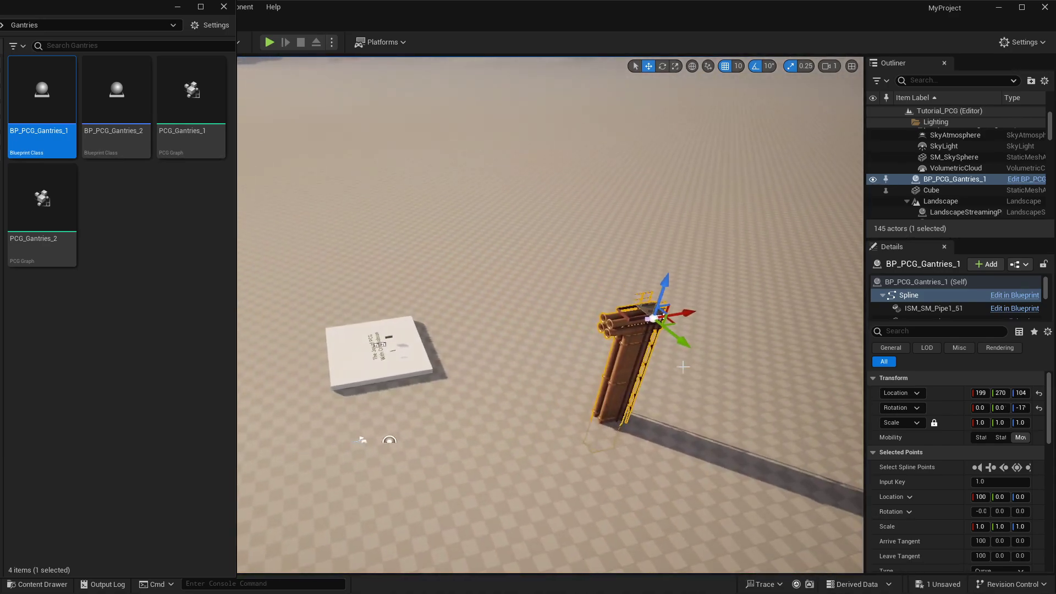
left_click_drag(688, 314, 333, 424)
mouse_move(608, 431)
right_mouse_down()
mouse_move(566, 426)
mouse_move(608, 416)
mouse_move(627, 374)
mouse_move(666, 375)
mouse_move(599, 436)
right_mouse_up()
key("w")
key("s")
key("a")
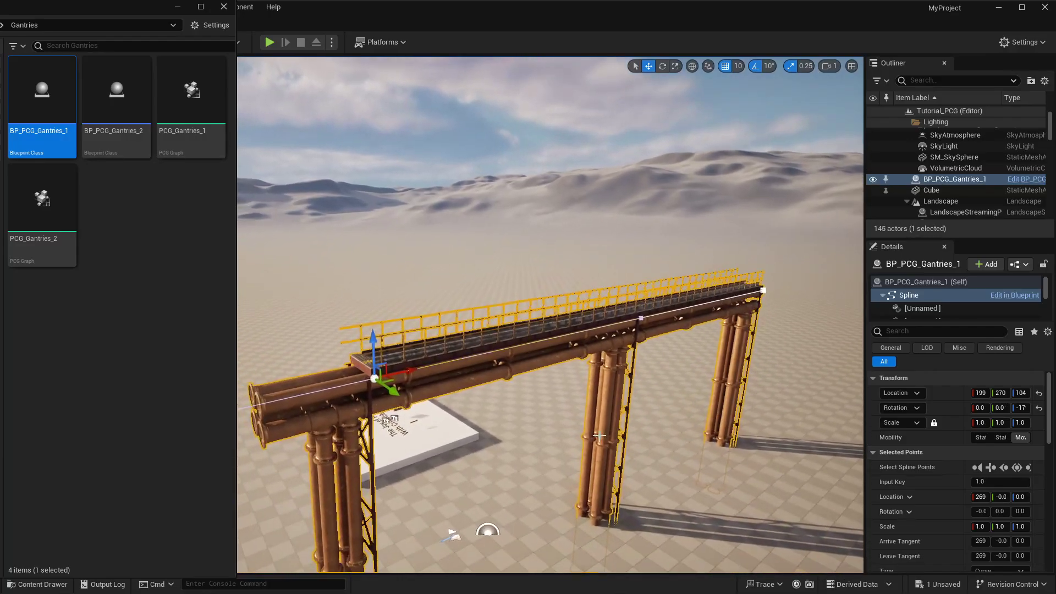
Move the spline's end point farther out along the same line to lengthen the gantry again.
right_click_drag(613, 346, 579, 365)
key("s")
left_click_drag(537, 315, 309, 361)
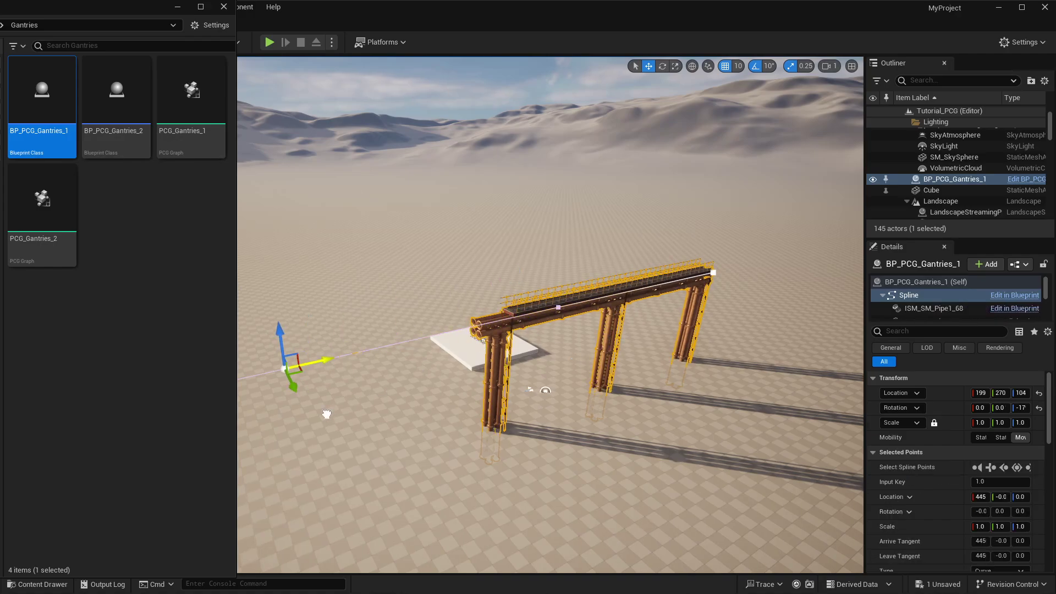
right_click_drag(309, 361, 242, 369)
key("s")
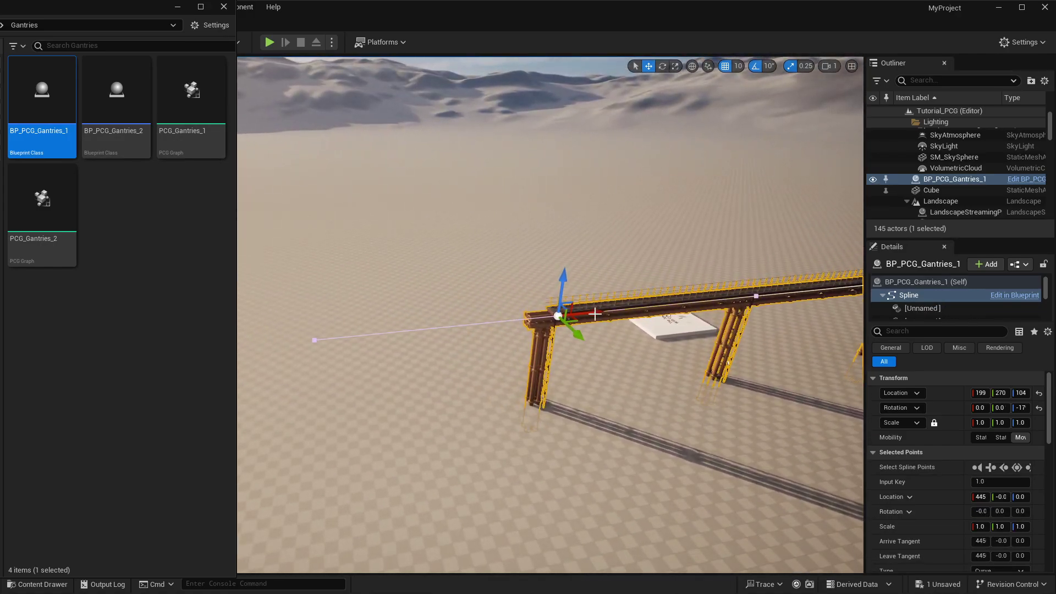
Extend the gantry with a new spline point duplicated from the end point and pulled straight outward.
left_click_drag(590, 312, 248, 390, "alt")
right_click_drag(248, 390, 292, 369)
key("s")
left_click_drag(396, 334, 242, 373)
key("w")
Insert an additional spline point partway along the gantry's newest section.
right_click_drag(617, 314, 567, 306)
key("w")
key("w")
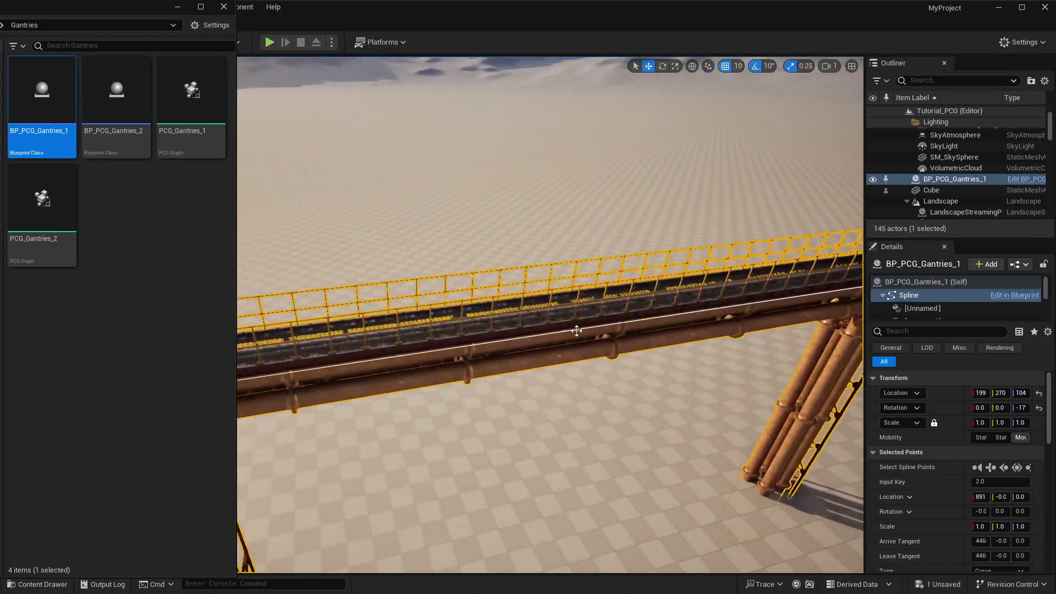
right_click(577, 330)
left_click(591, 352)
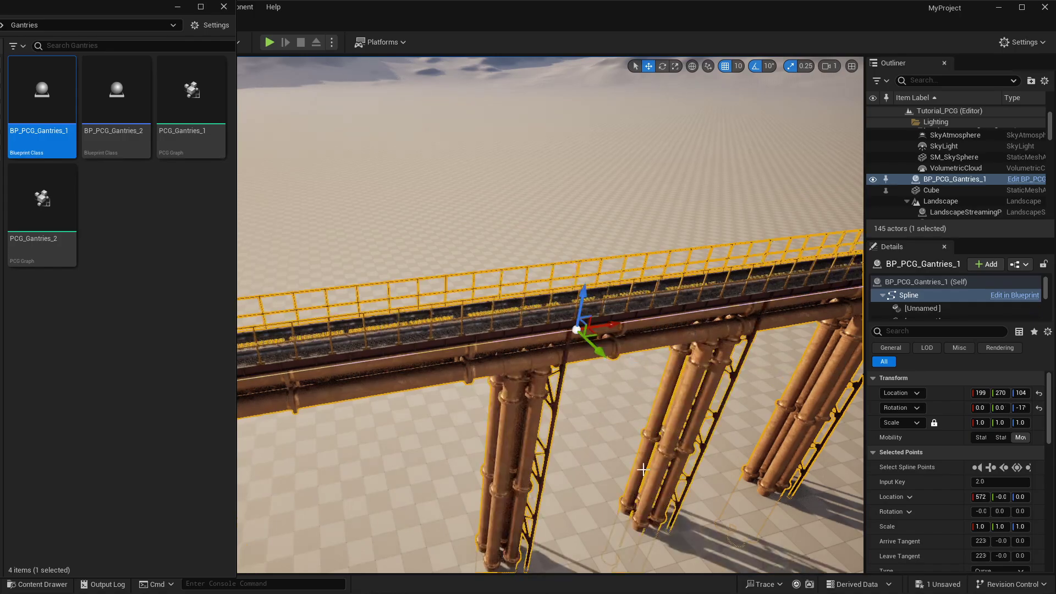
Place a cube at the foot of the gantry's starting end and raise it up to the deck.
key("s")
right_click_drag(576, 330, 451, 325)
key("w")
key("s")
right_click_drag(650, 449, 650, 446)
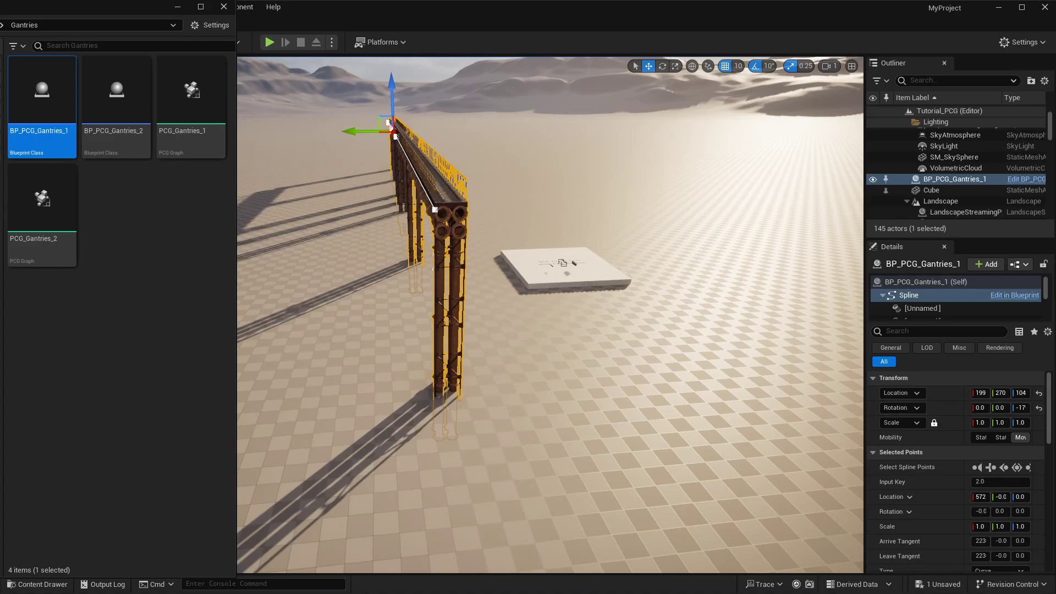
left_click_drag(0, 447, 349, 447)
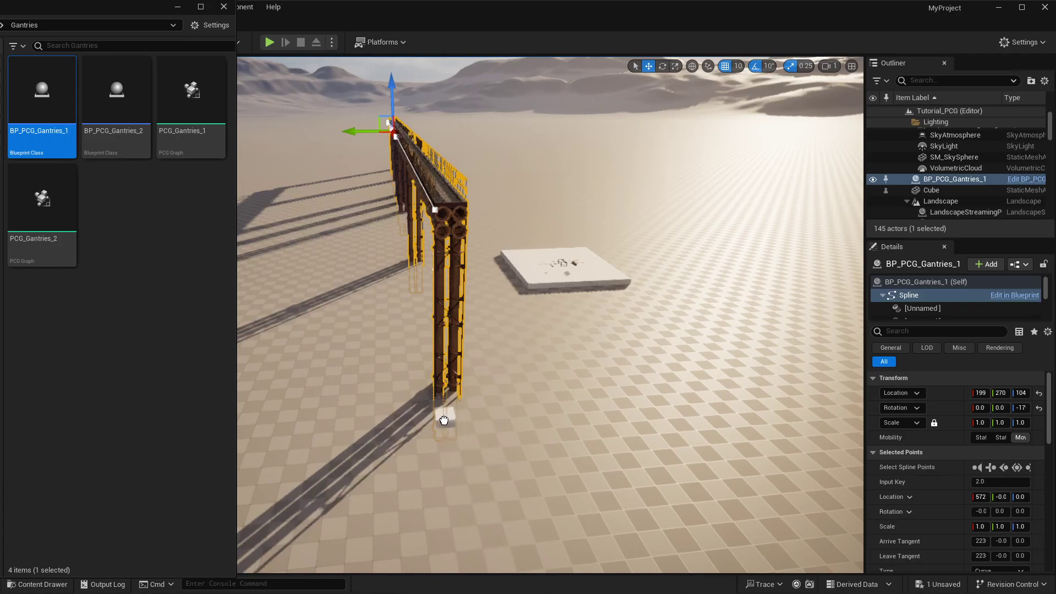
left_click_drag(449, 427, 454, 196)
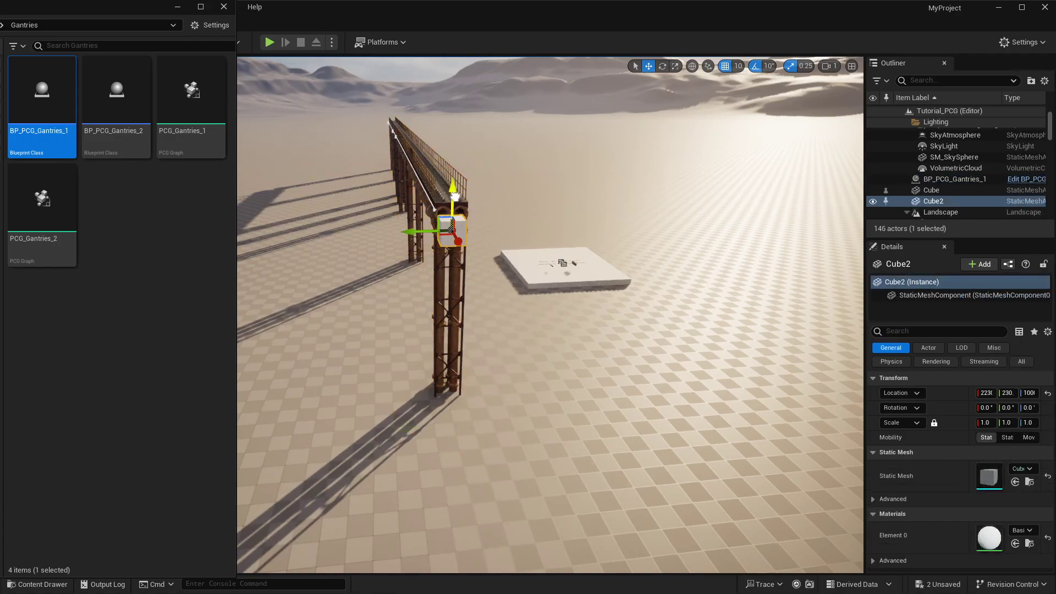
Start a play test from the cube at the end of the gantry deck.
right_click_drag(461, 177, 553, 258)
key("w")
key("a")
right_click(554, 260)
left_click(555, 254)
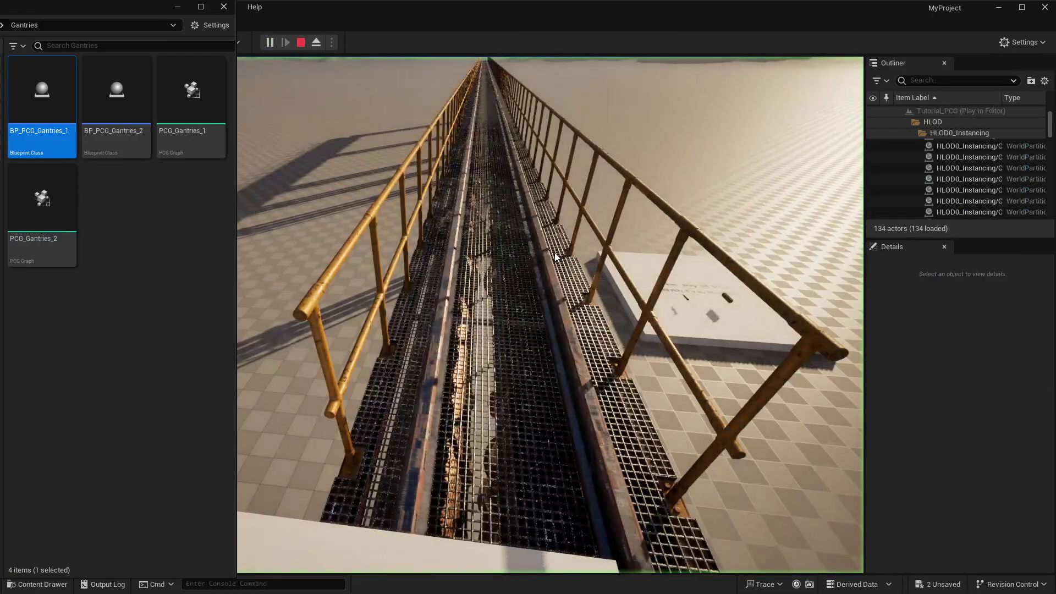
Walk along the gantry deck between the railings to test it, and end the play session.
key("w")
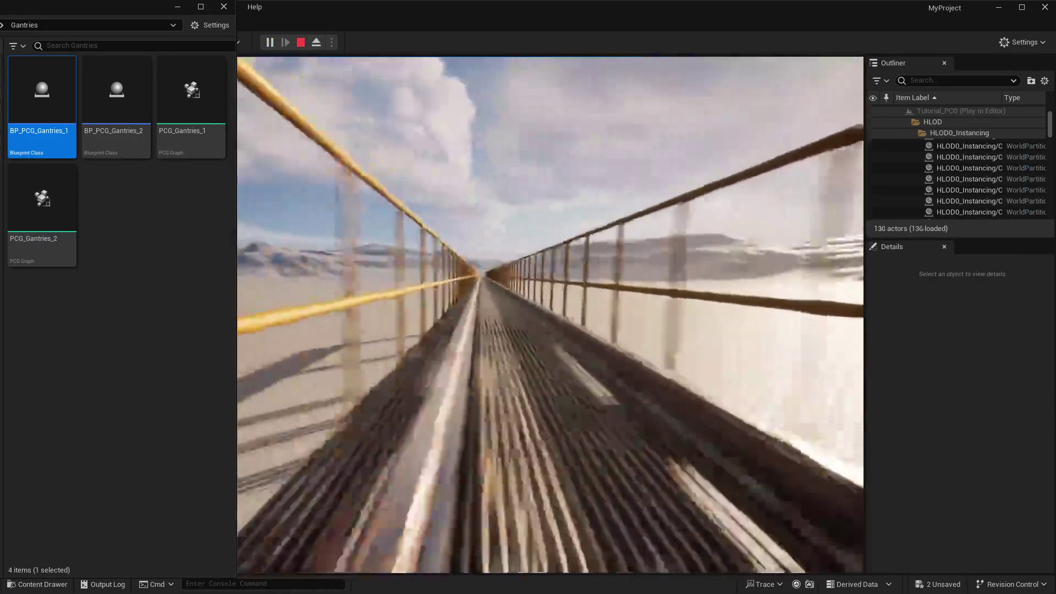
key("w")
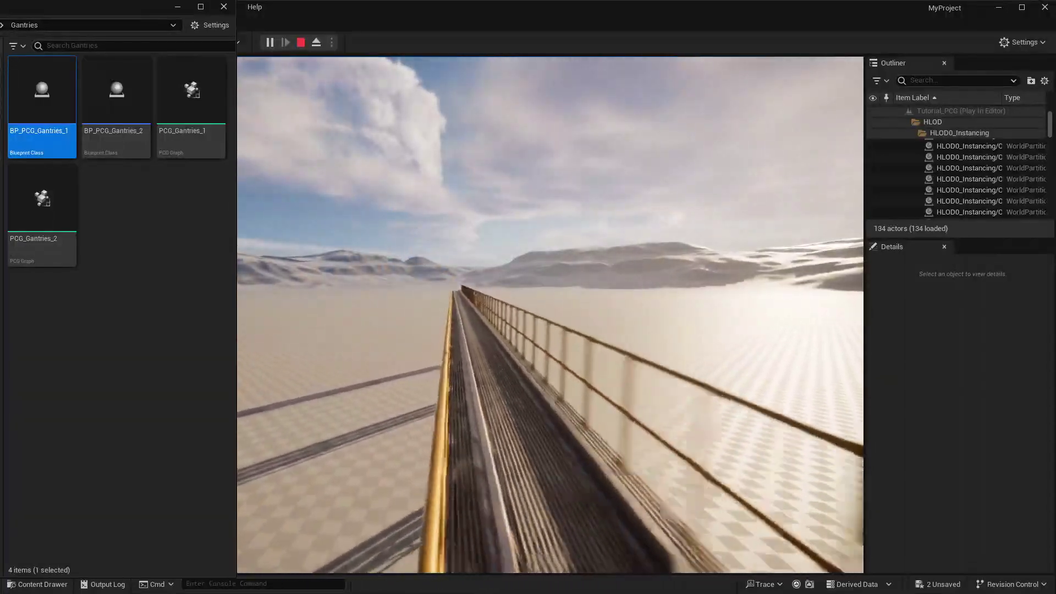
key("w")
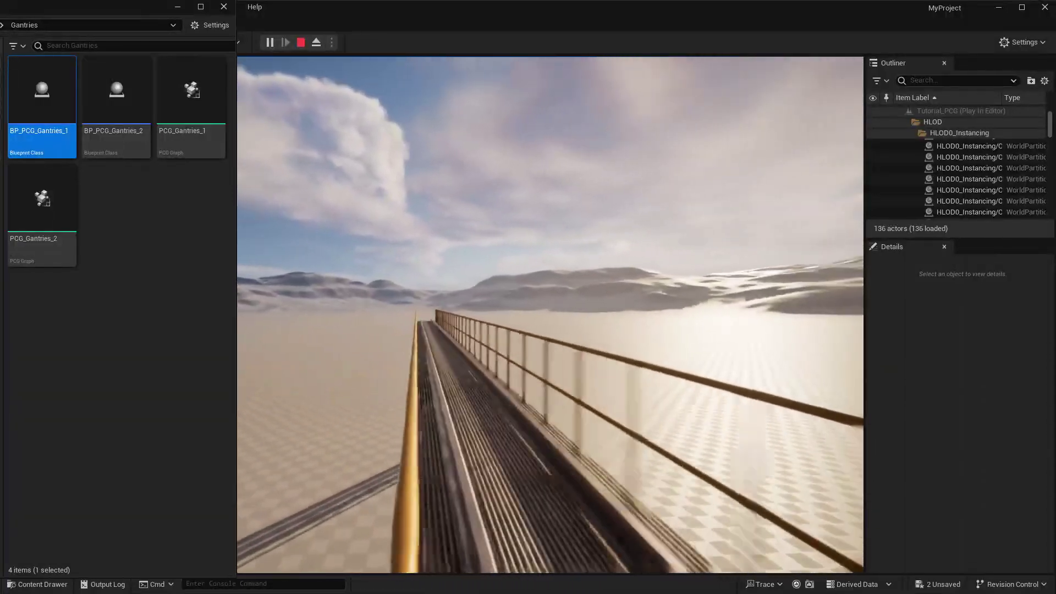
key("d")
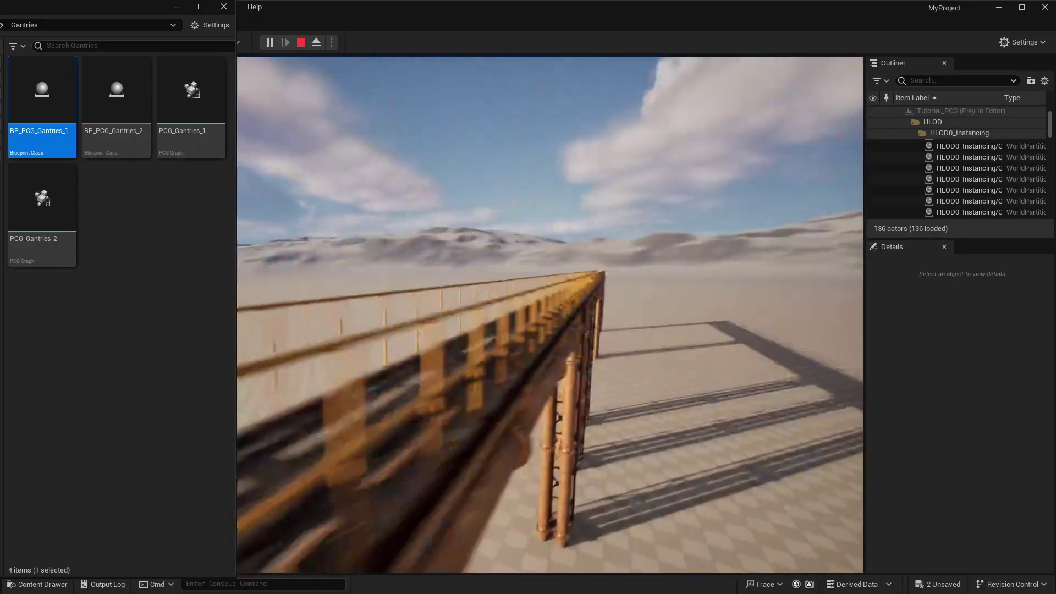
key("Escape")
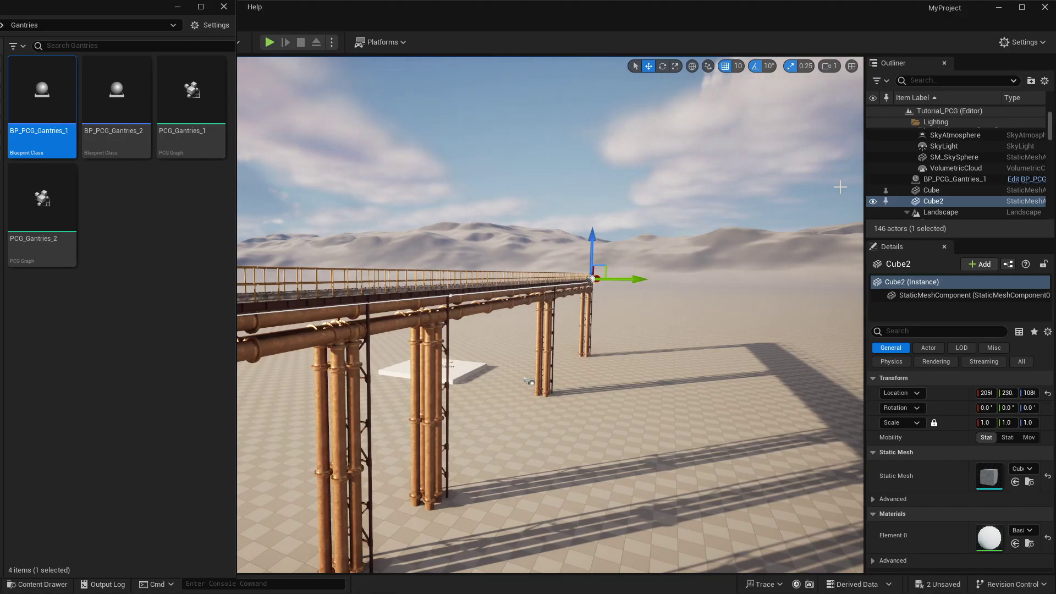
Delete the pipe gantry from the level.
right_click_drag(396, 303, 407, 326)
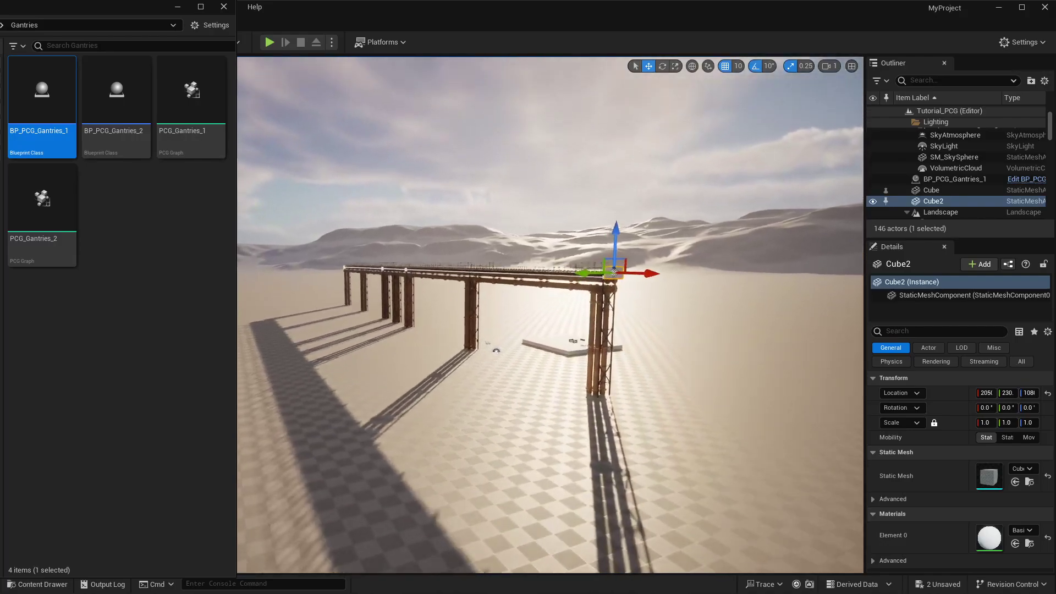
right_click_drag(583, 358, 510, 360)
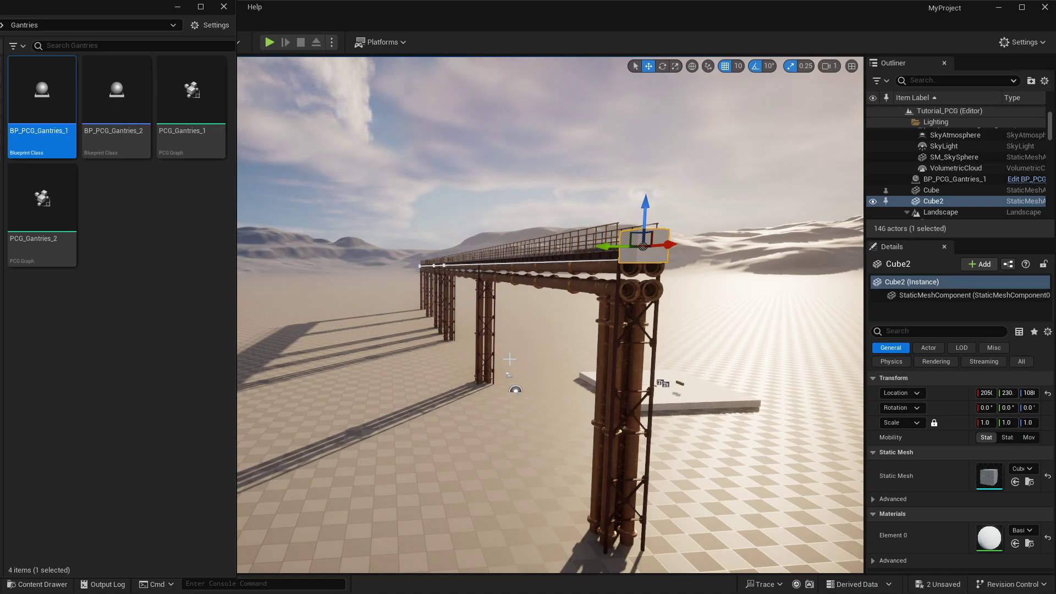
right_click_drag(406, 305, 425, 345)
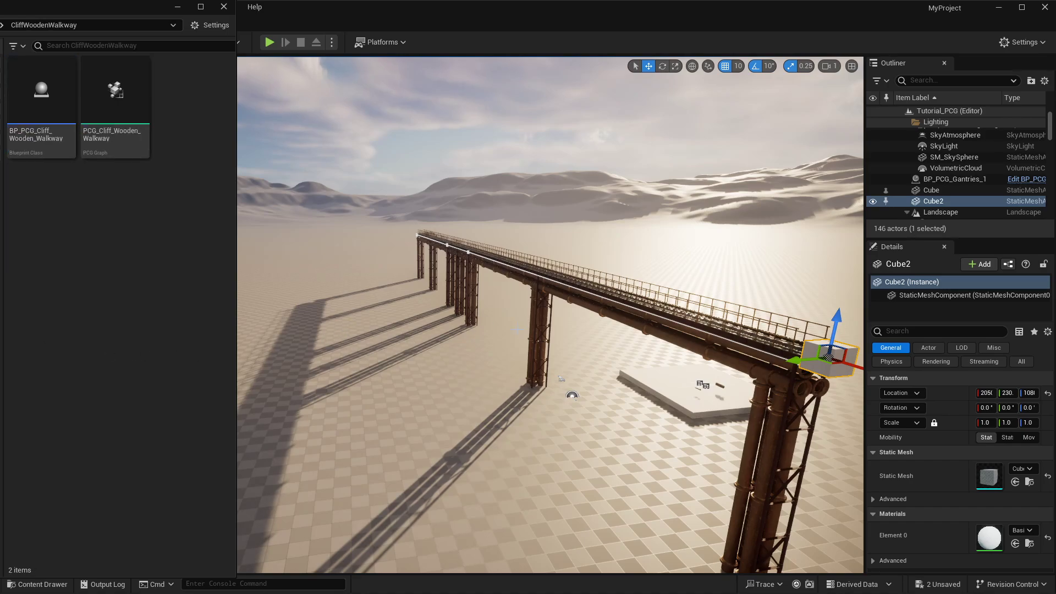
left_click(779, 447)
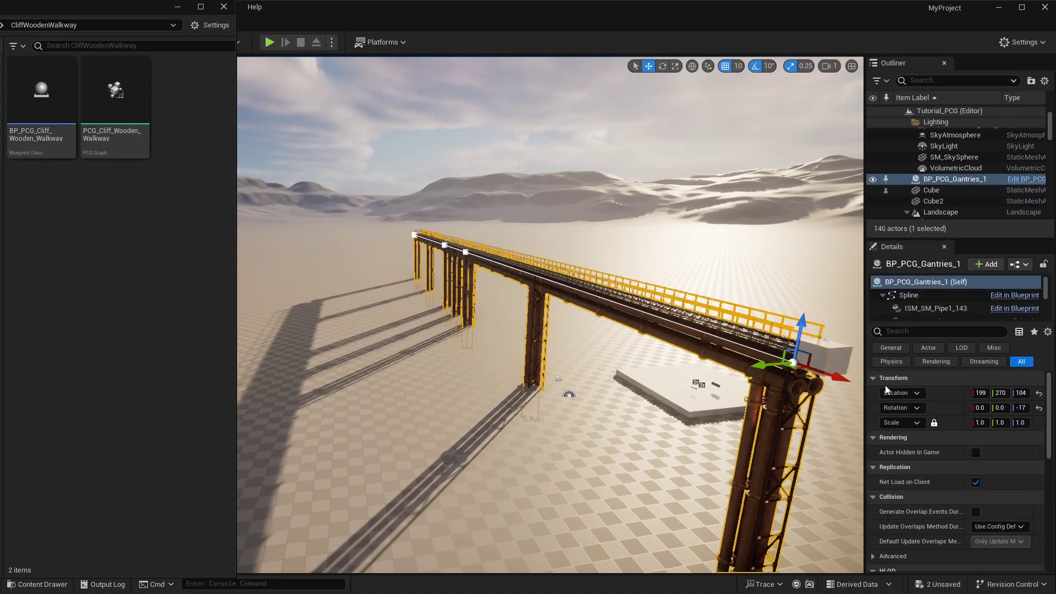
key("Delete")
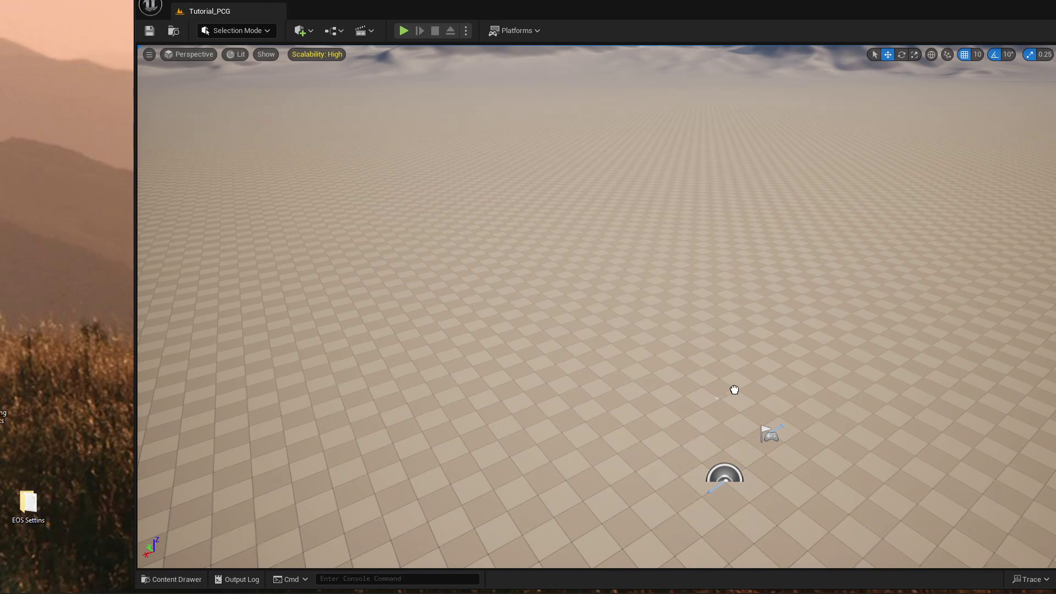
Place the wooden cliff walkway blueprint on the landscape and raise it above the ground.
key("ctrl+v")
right_click_drag(712, 319, 697, 253)
left_click_drag(696, 241, 697, 181)
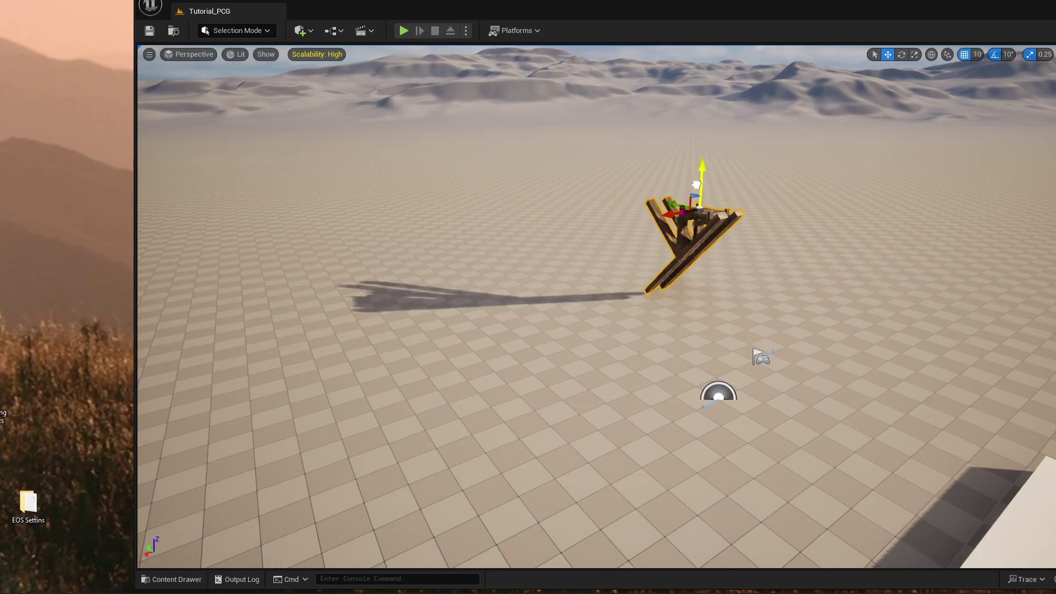
Examine the wooden walkway section's planks, posts and diagonal support beams from above, below and all sides.
right_click_drag(698, 182, 698, 212)
scroll(597, 308, "up", 8)
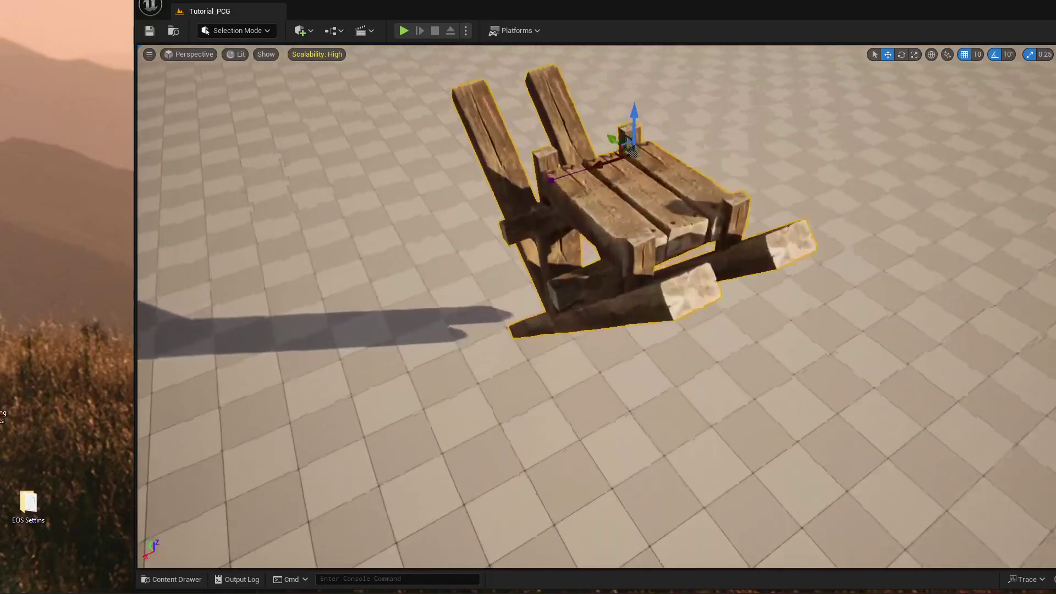
right_click_drag(597, 308, 308, 349)
right_click_drag(688, 303, 621, 303)
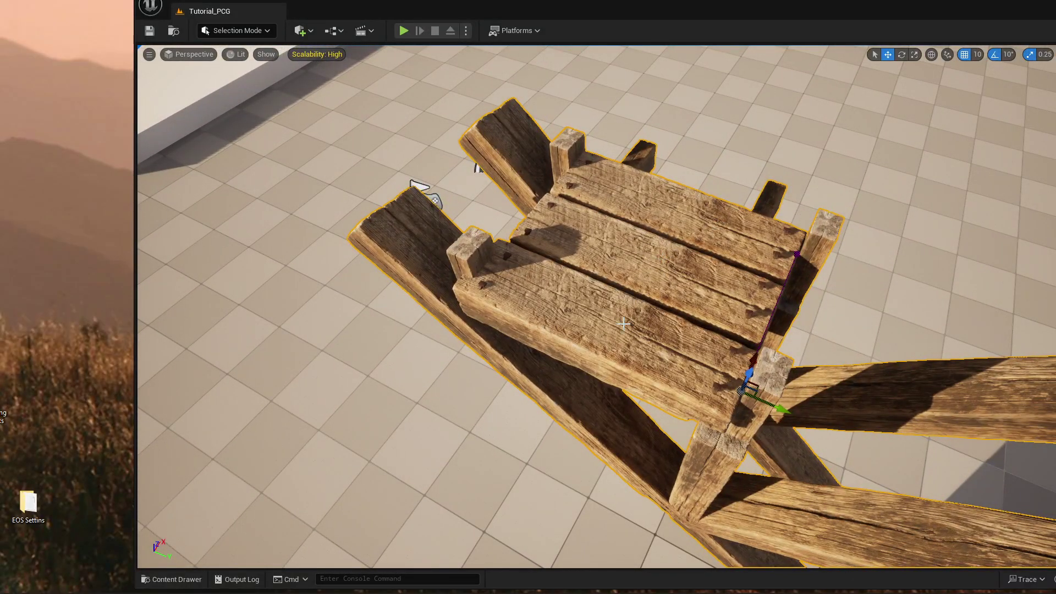
right_click_drag(481, 285, 538, 309)
right_click_drag(497, 234, 479, 234)
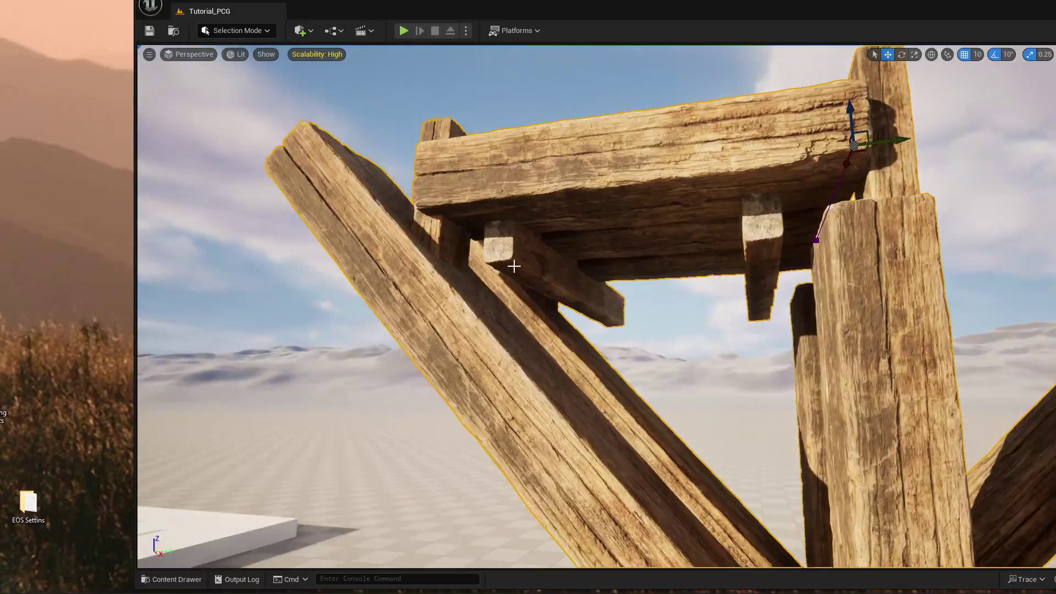
right_click_drag(532, 270, 660, 324)
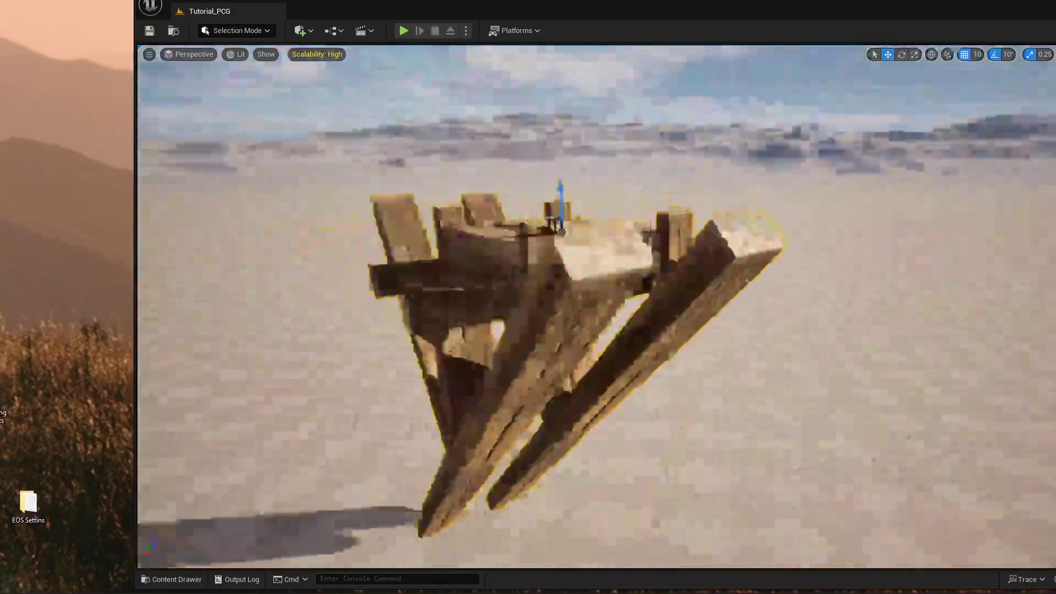
key("a")
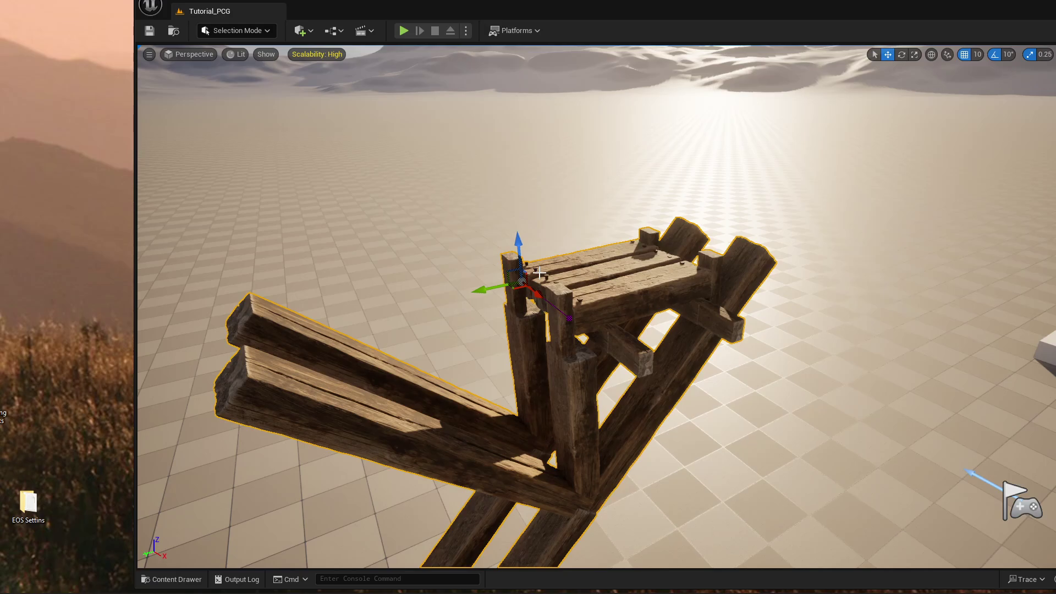
key("s")
right_click_drag(606, 279, 627, 310)
key("d")
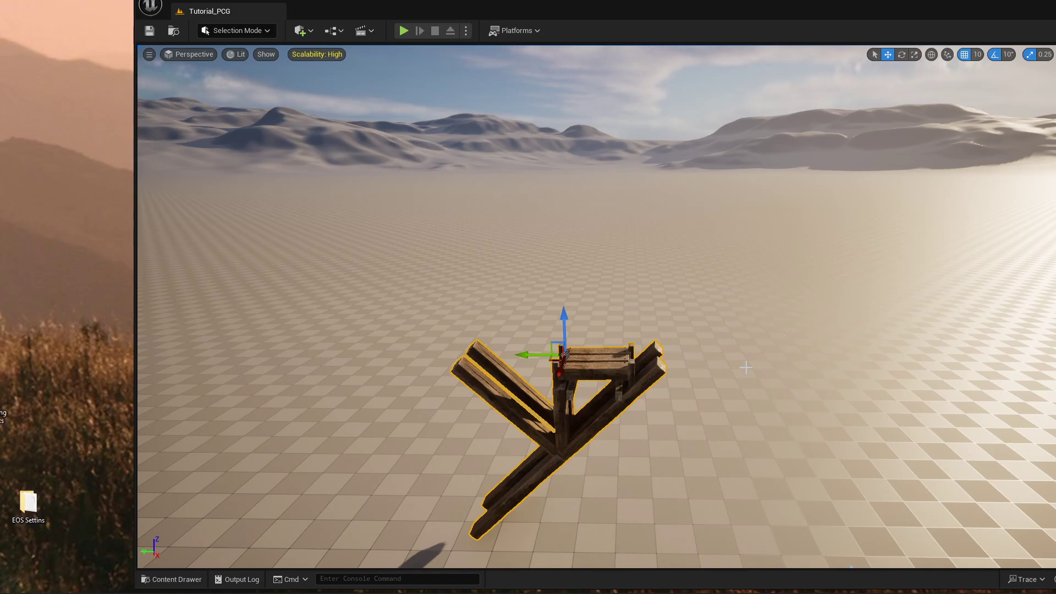
Delete the wooden walkway section from the level.
right_click_drag(650, 348, 708, 339)
key("Delete")
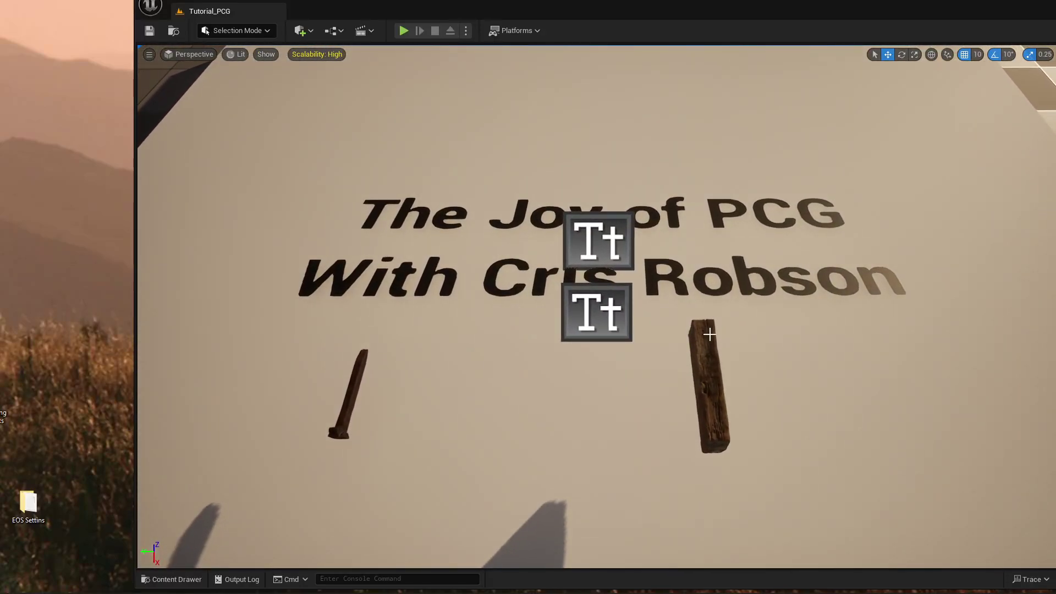
Select the wooden post and the metal stake beneath the title text, and view the Rusty Stake and Wooden Bollard listings on Fab in the browser.
left_click(709, 368)
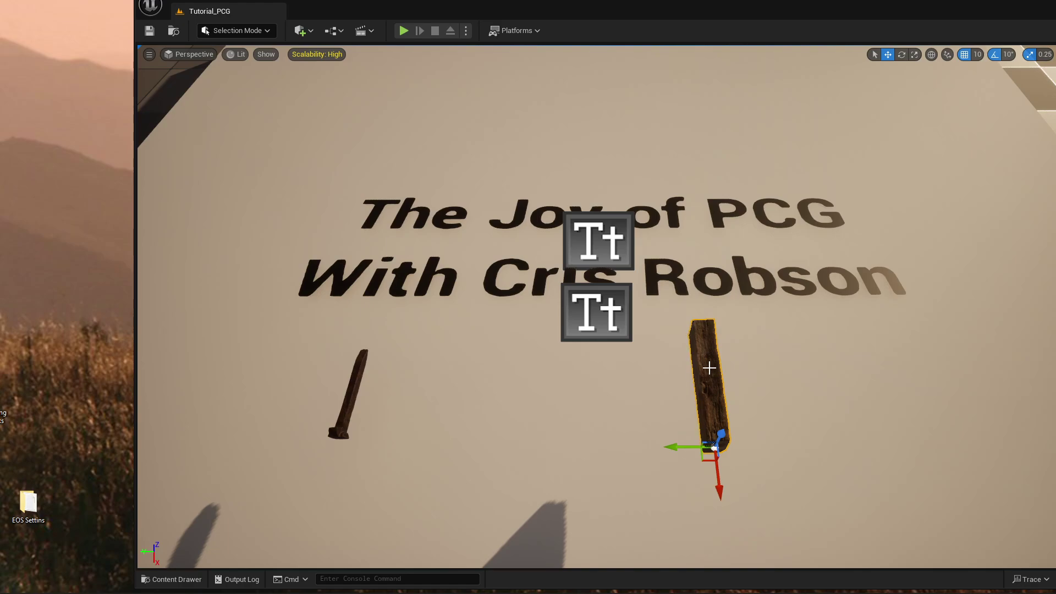
left_click(349, 409)
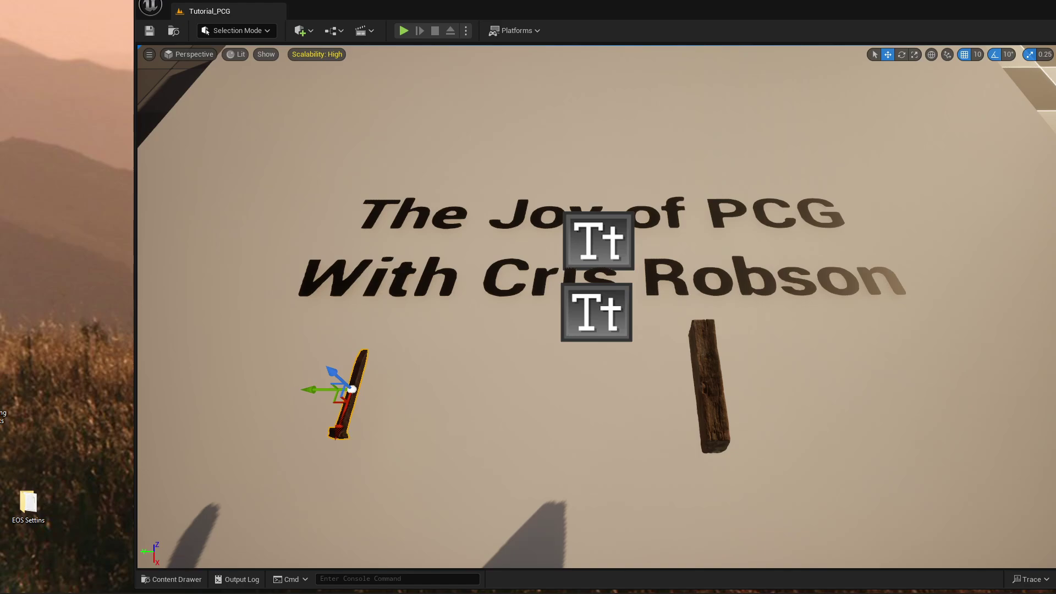
left_click_drag(449, 0, 550, 72)
left_click(184, 76)
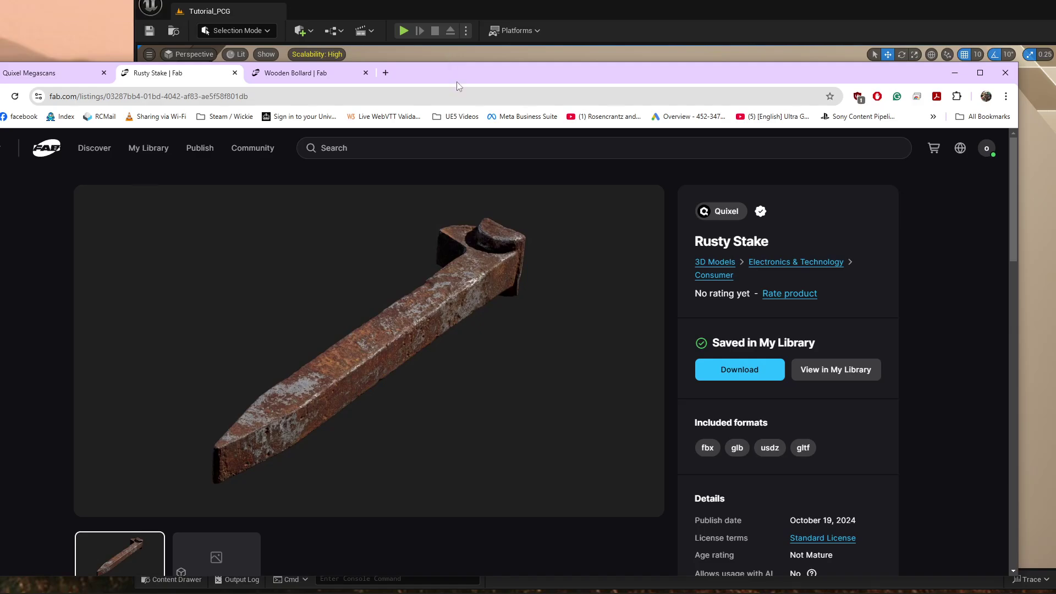
left_click_drag(457, 81, 540, 37)
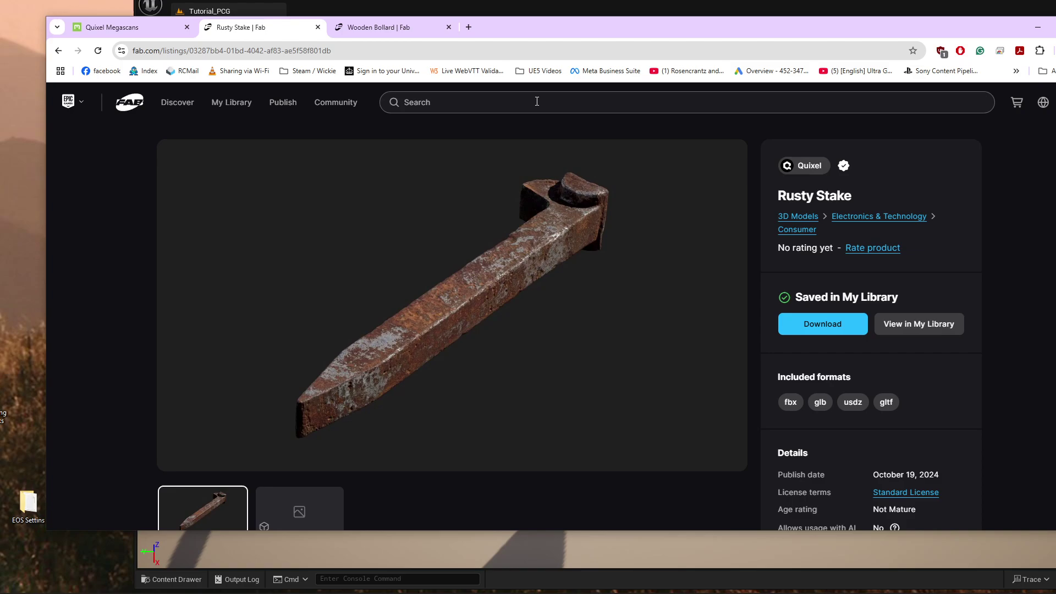
left_click(386, 29)
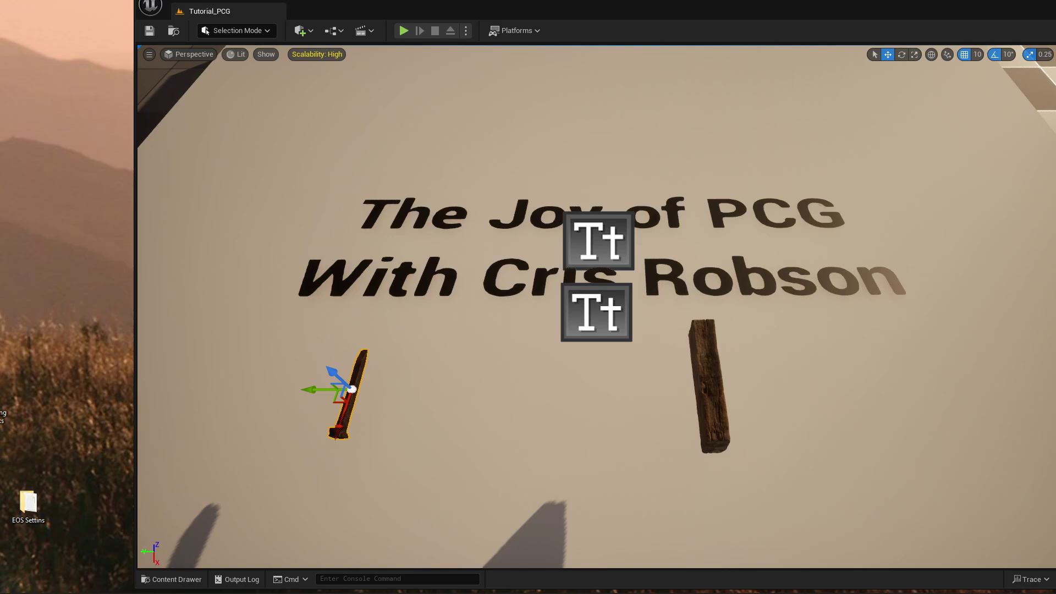
Bring the Content Browser over the viewport, enlarge it, and open the MyPCGs folder.
left_click_drag(3, 19, 748, 6)
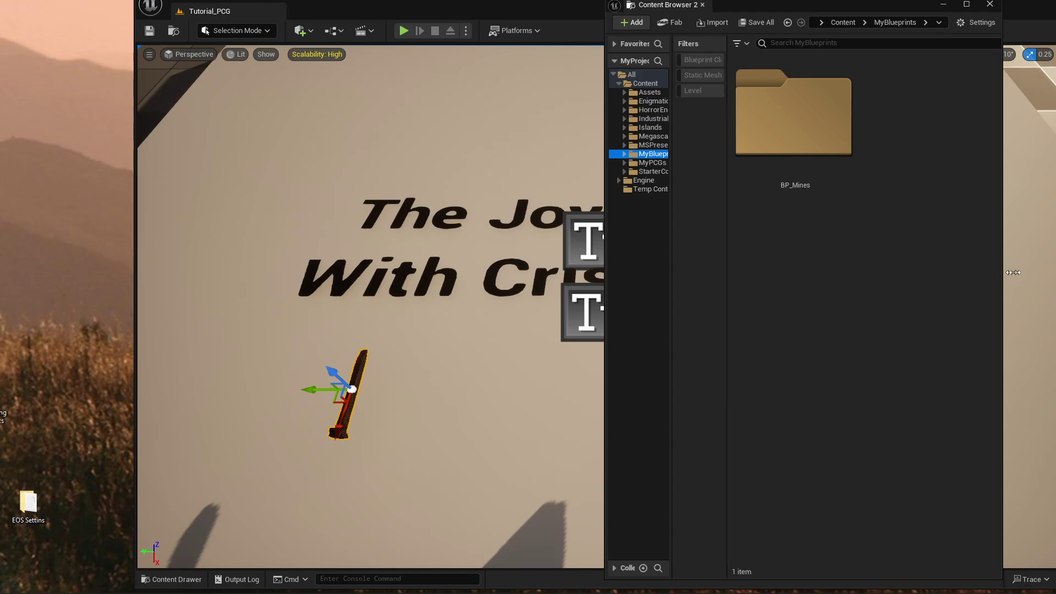
left_click_drag(1000, 269, 1055, 269)
left_click_drag(605, 357, 318, 357)
left_click(901, 323)
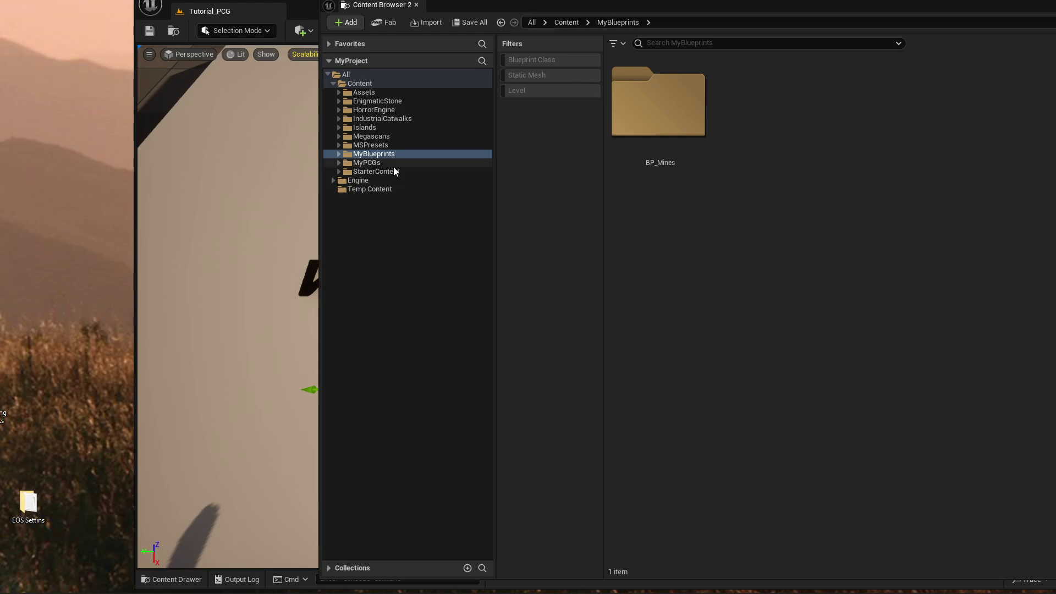
left_click(367, 85)
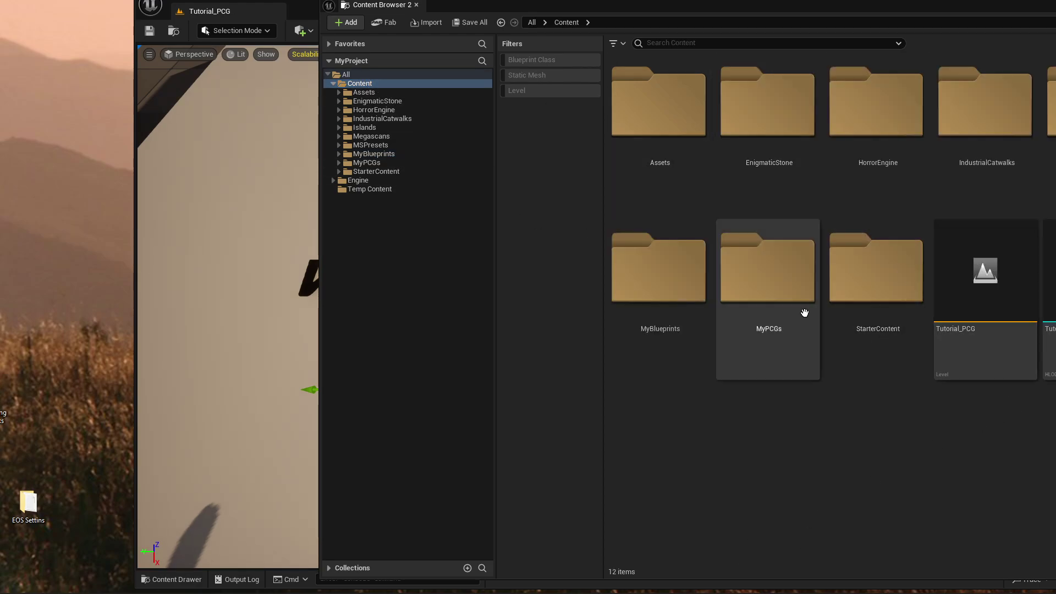
double_click(790, 290)
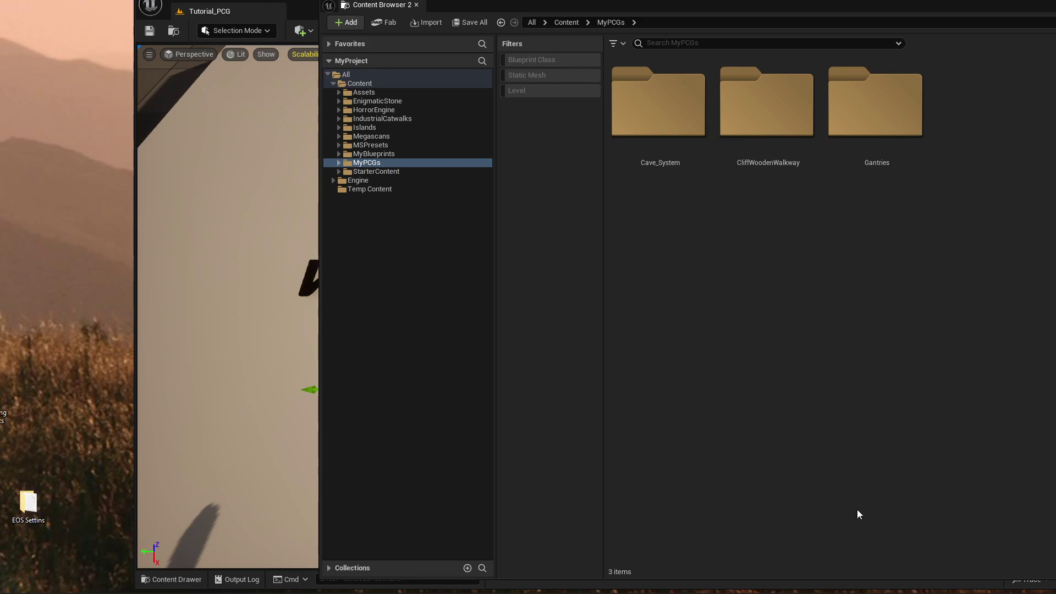
Create a folder named PCG_Ganties inside MyPCGs and open it.
left_click_drag(710, 11, 539, 1)
right_click(560, 329)
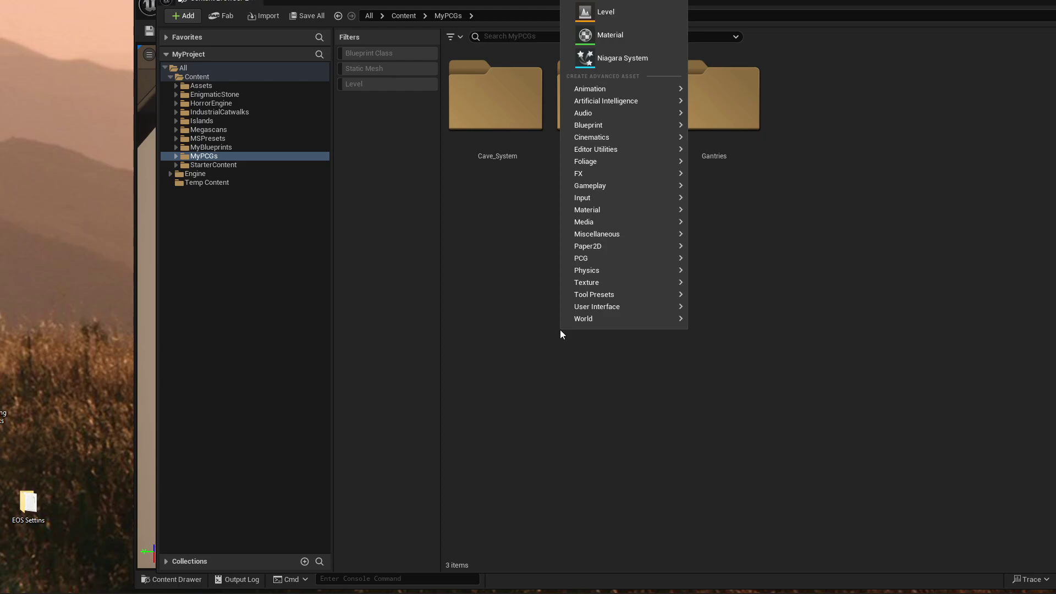
left_click(605, 0)
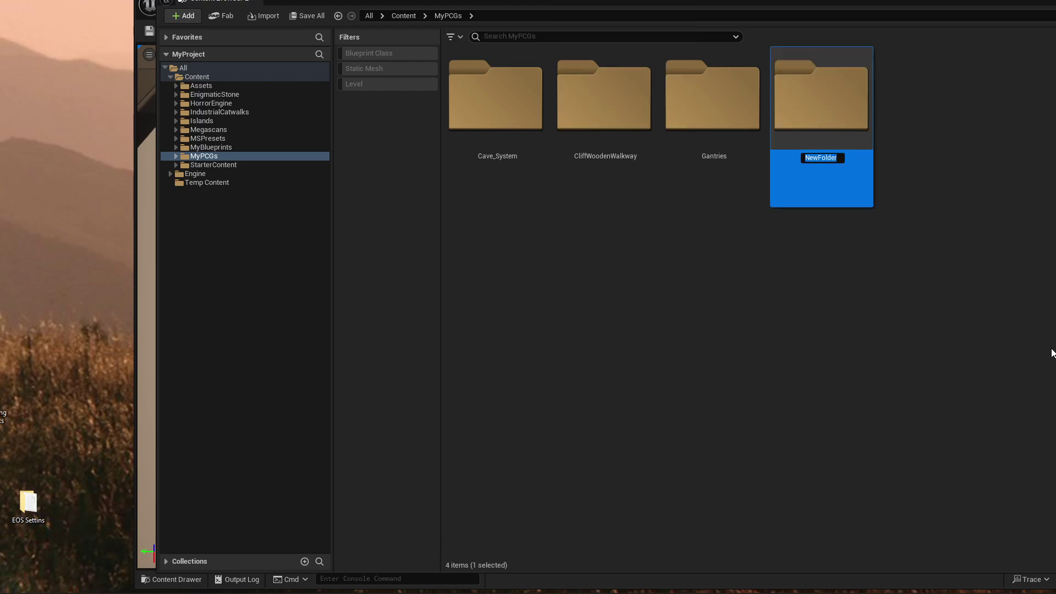
type("PCG_Ganties")
key("Return")
double_click(818, 136)
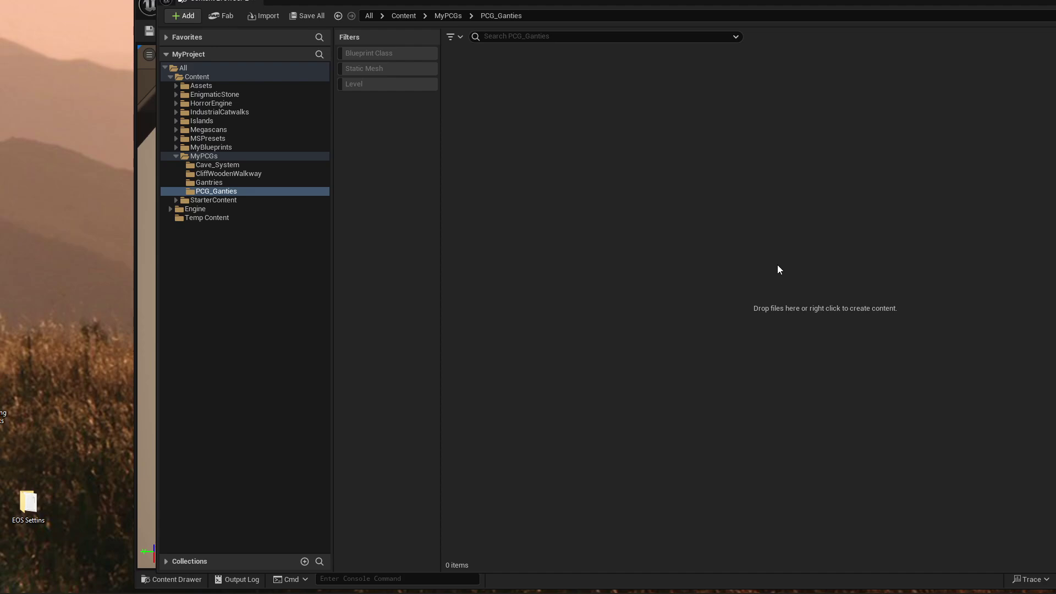
Create a PCG Graph named PCG_Wooden_Gantry in the PCG_Ganties folder and save it.
right_click(566, 273)
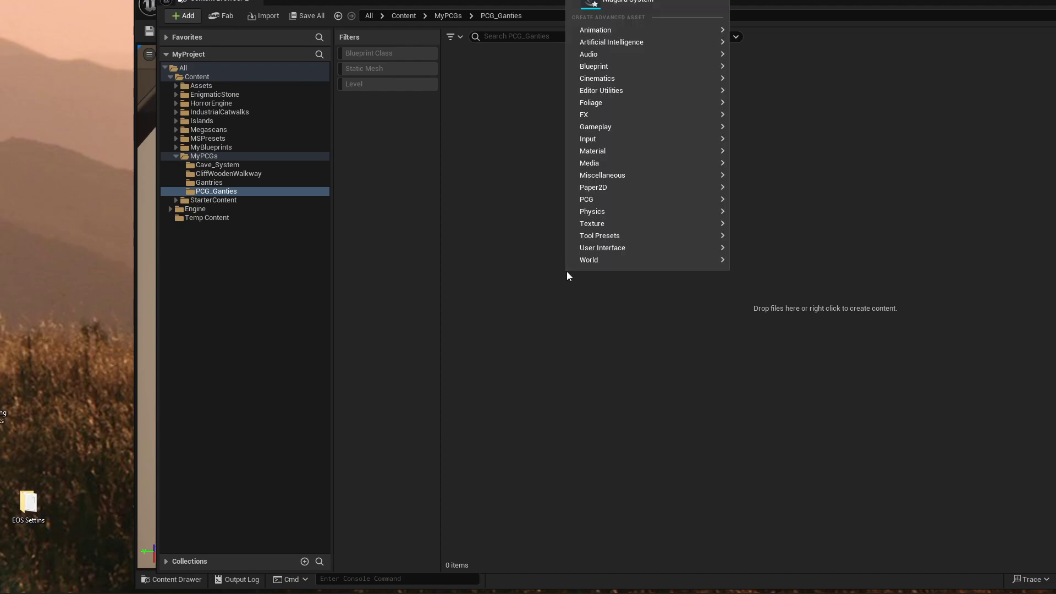
mouse_move(597, 201)
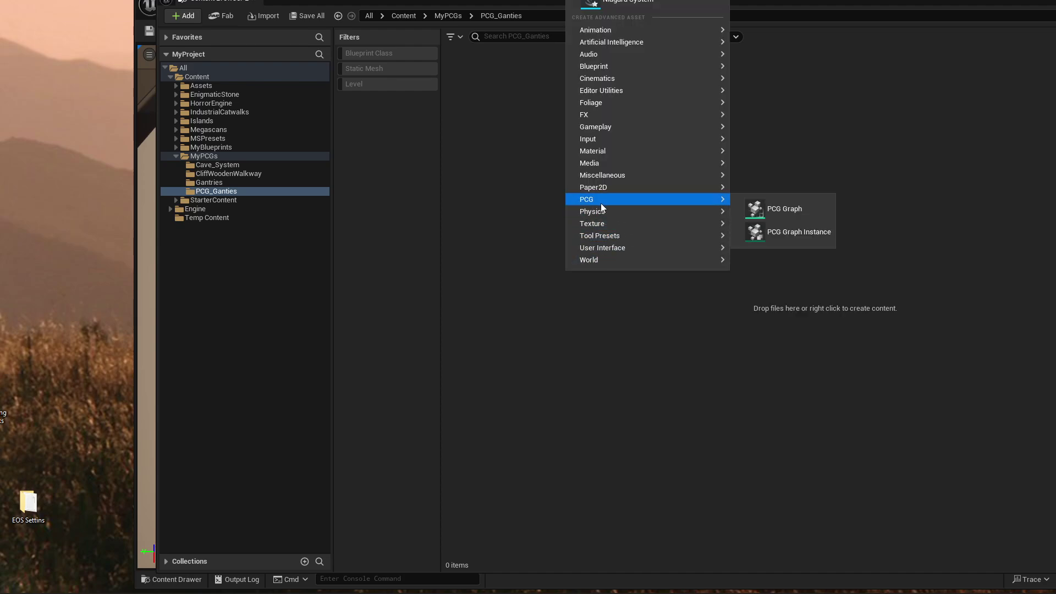
left_click(799, 216)
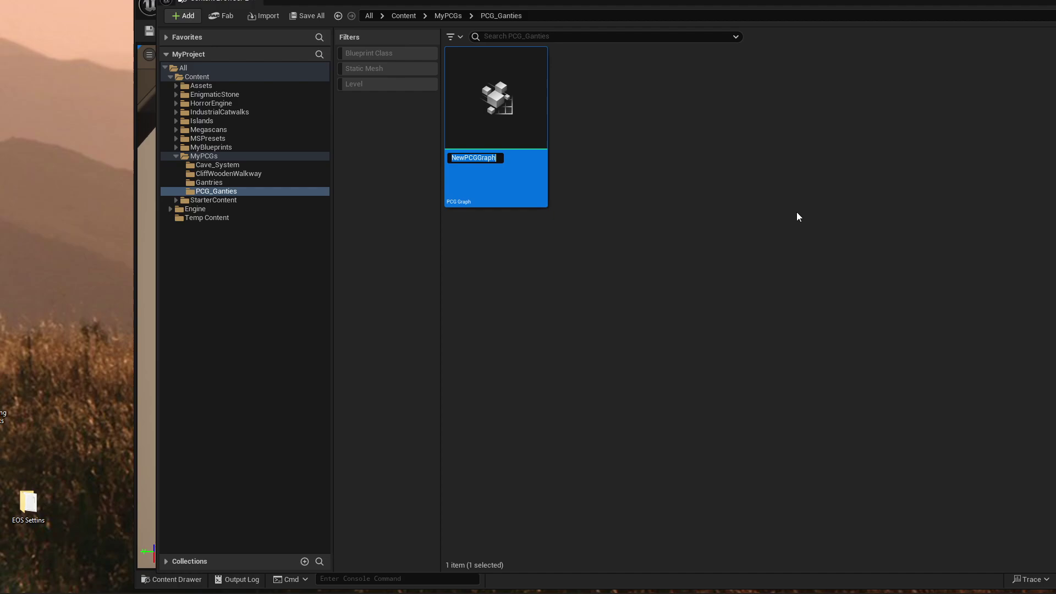
type("PCG_Wooden_Gantry")
key("Return")
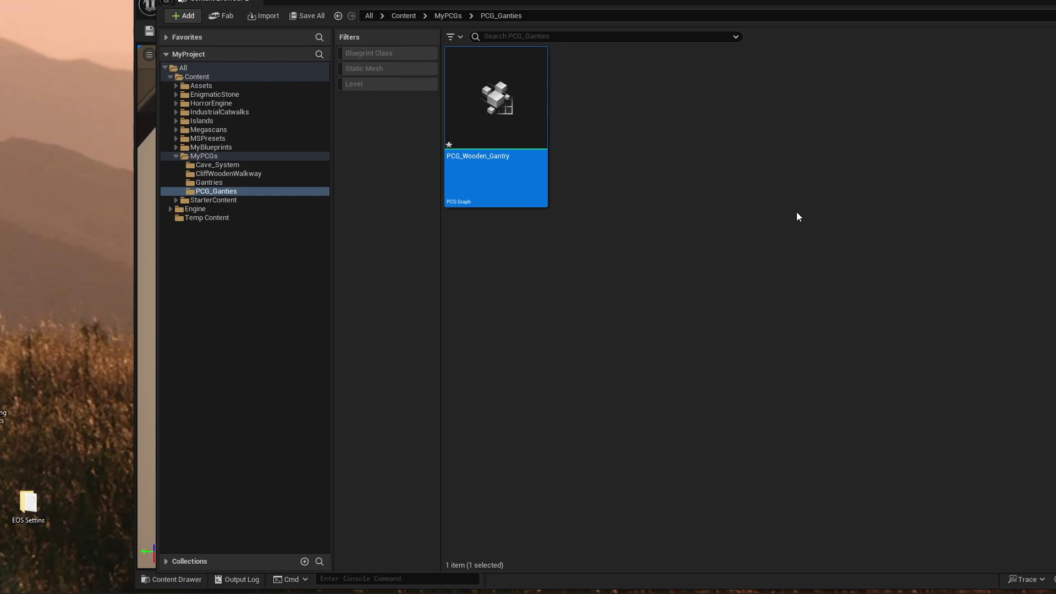
key("ctrl+s")
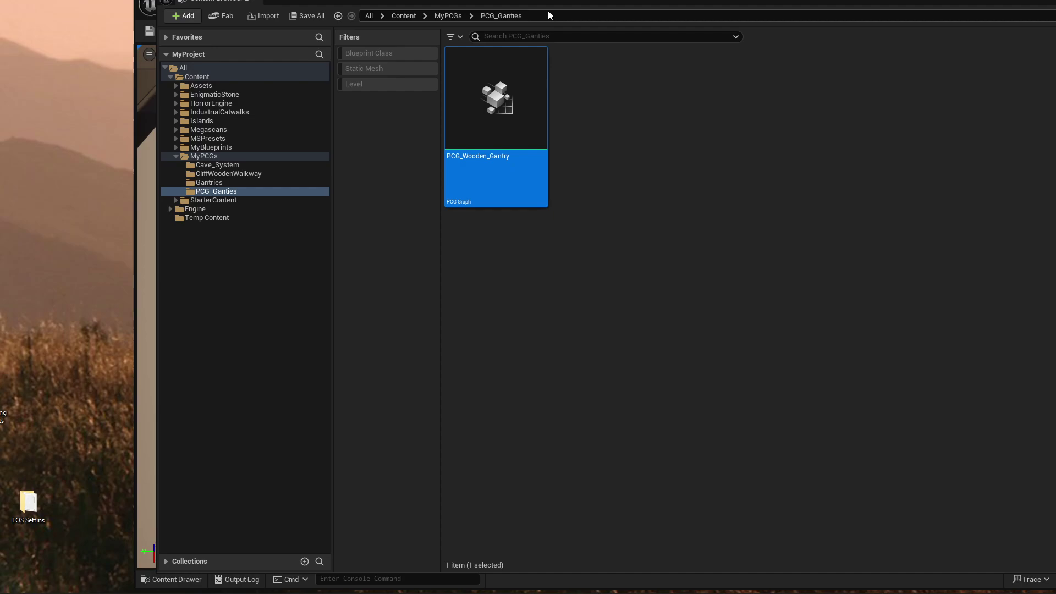
Create an Actor blueprint class named BP_PCG_Wooden_Gantry in the PCG_Ganties folder.
right_click(645, 180)
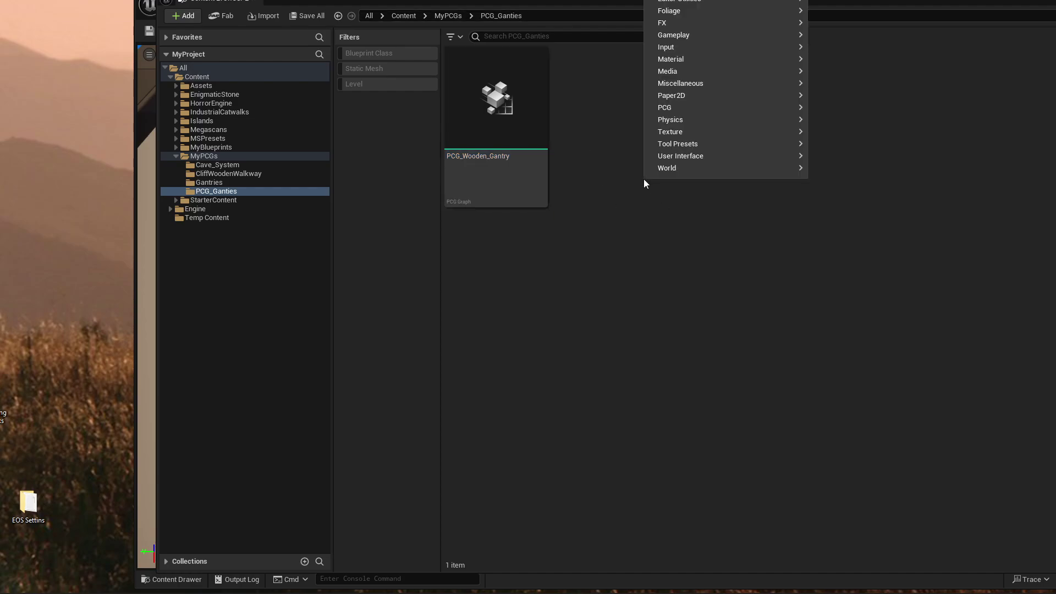
right_click(711, 472)
right_click(702, 503)
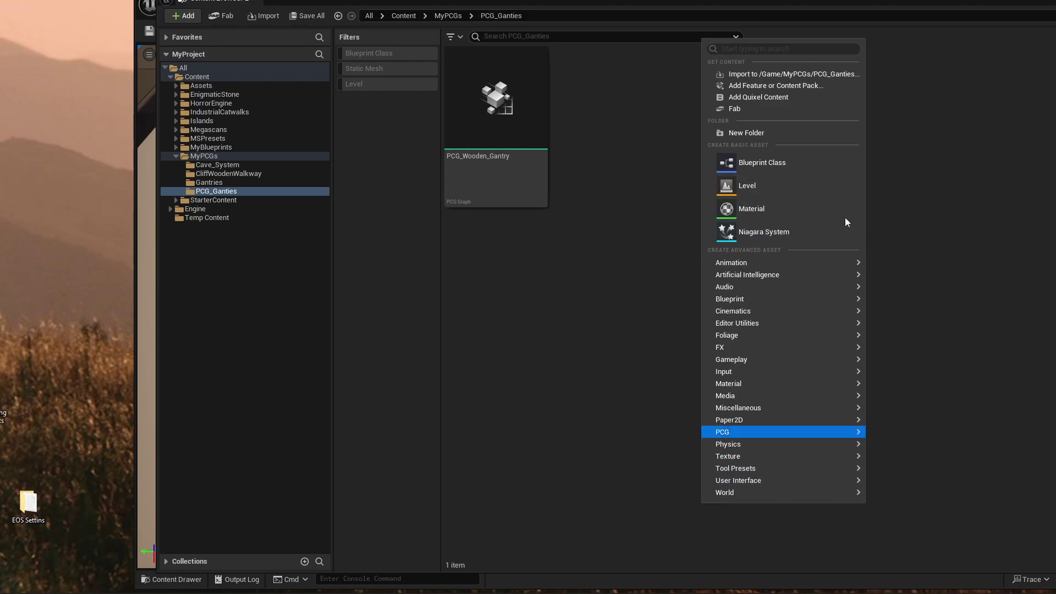
mouse_move(811, 274)
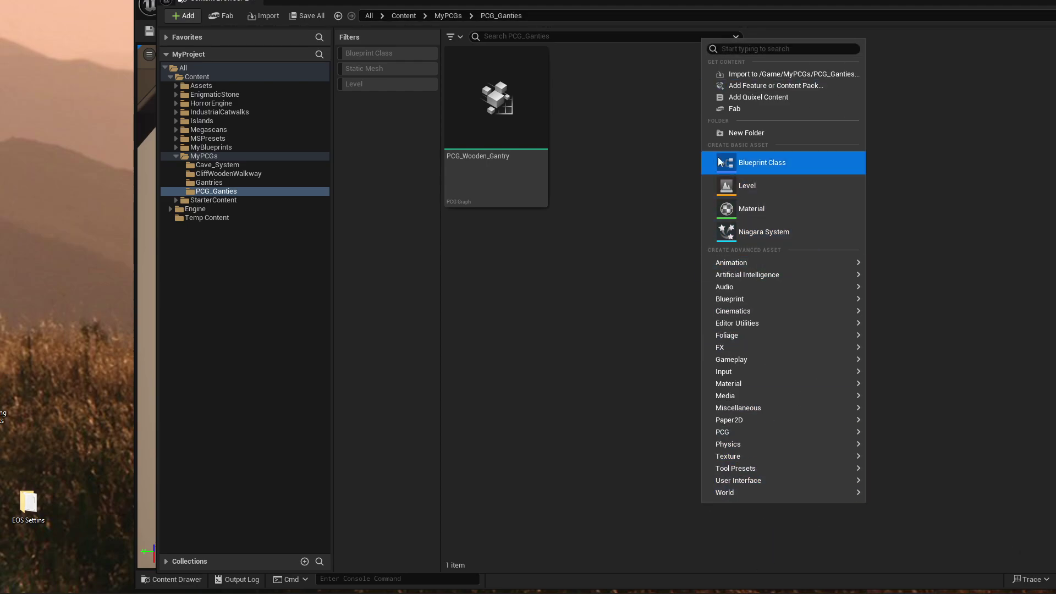
left_click(765, 164)
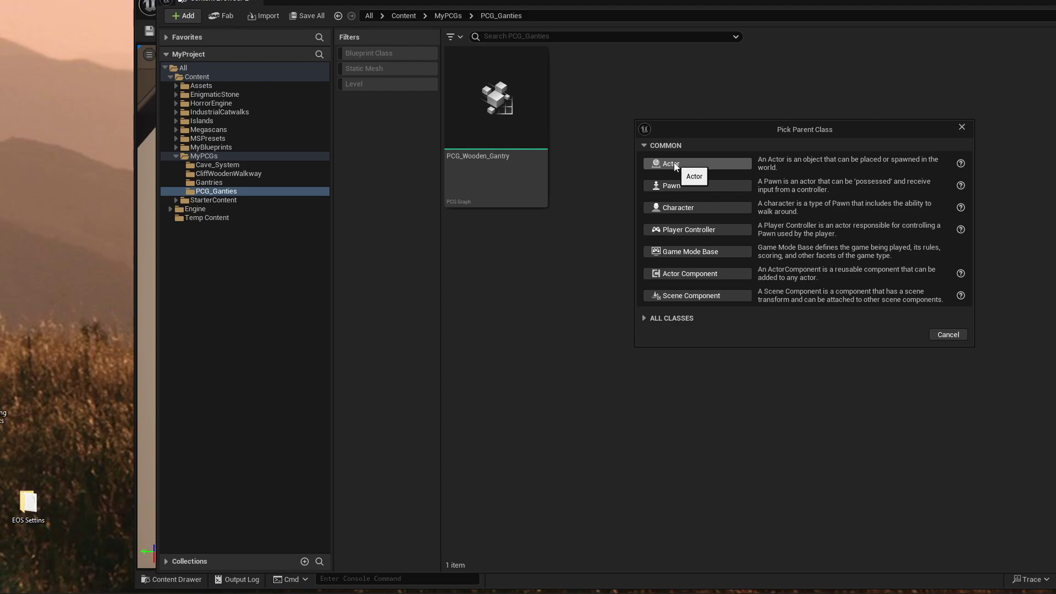
left_click(675, 163)
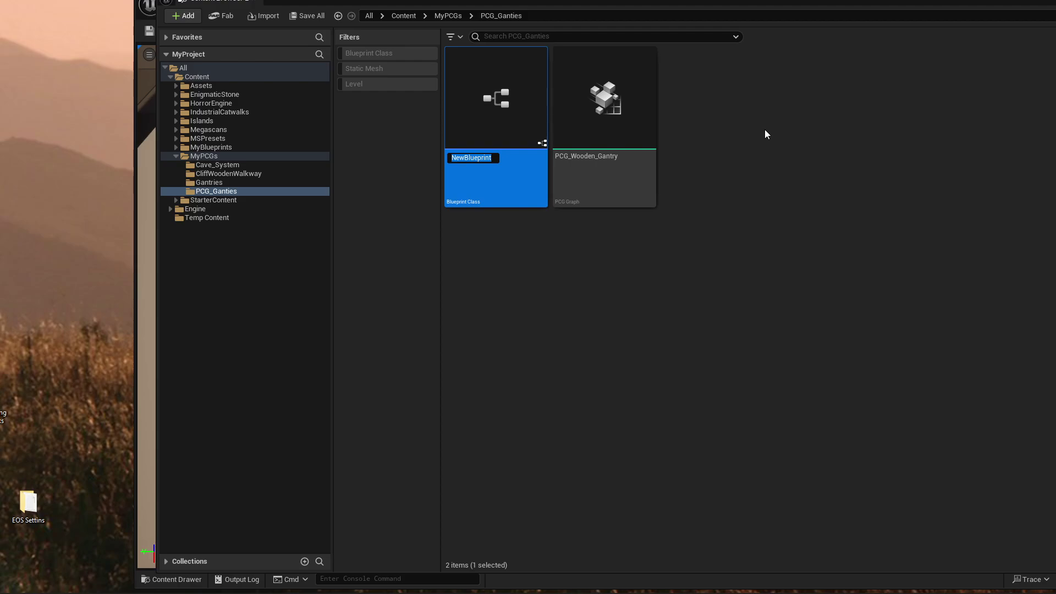
type("BP_PCG_Wooden_Gantry")
key("Return")
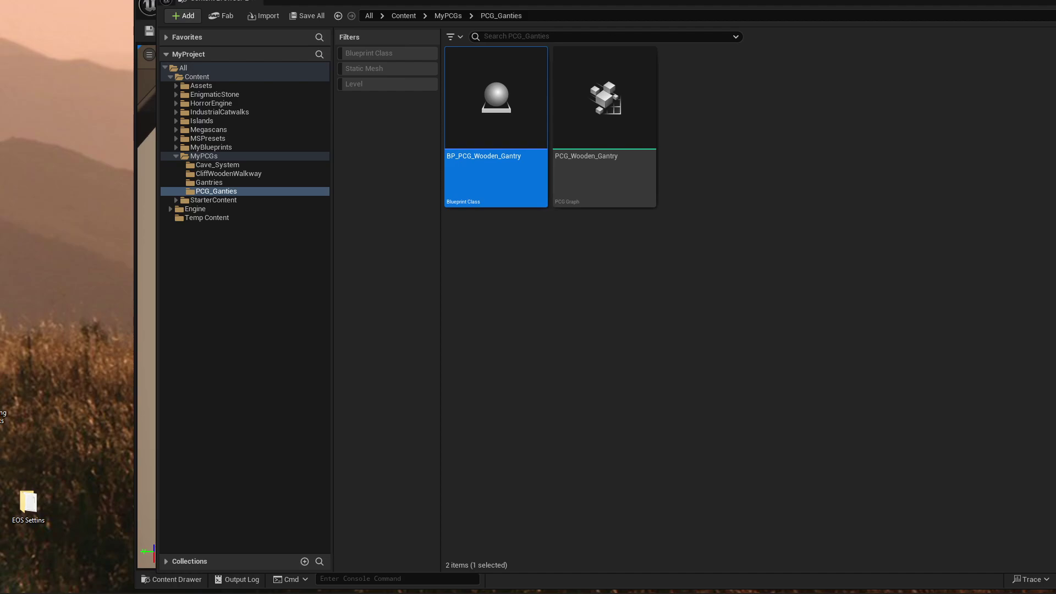
View the static meshes in the Wooden_Bollard_00 and Rusty_Stake folders in the second Content Browser.
left_click_drag(0, 11, 365, 18)
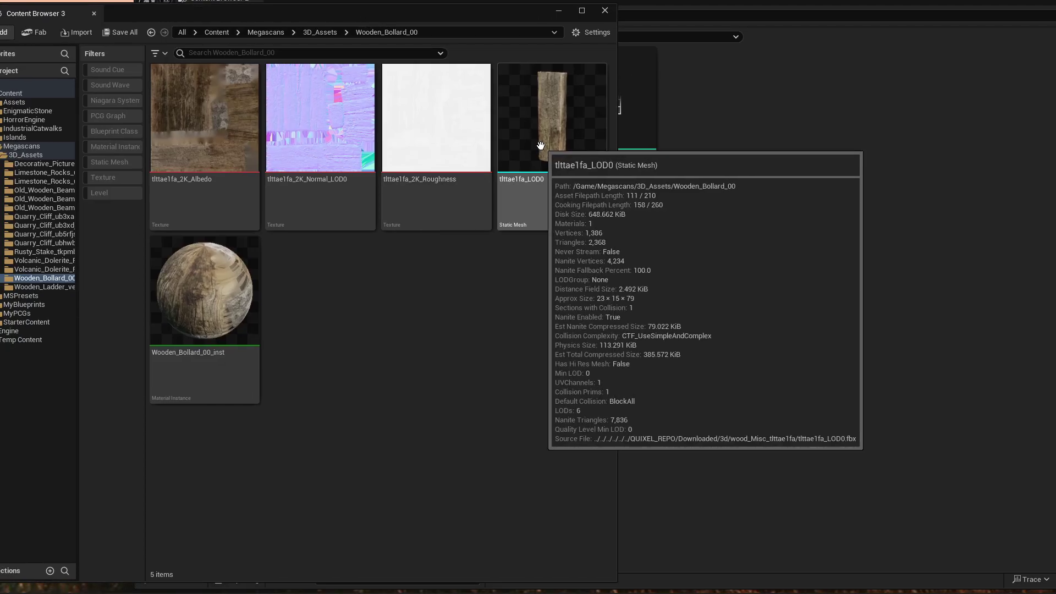
left_click(52, 252)
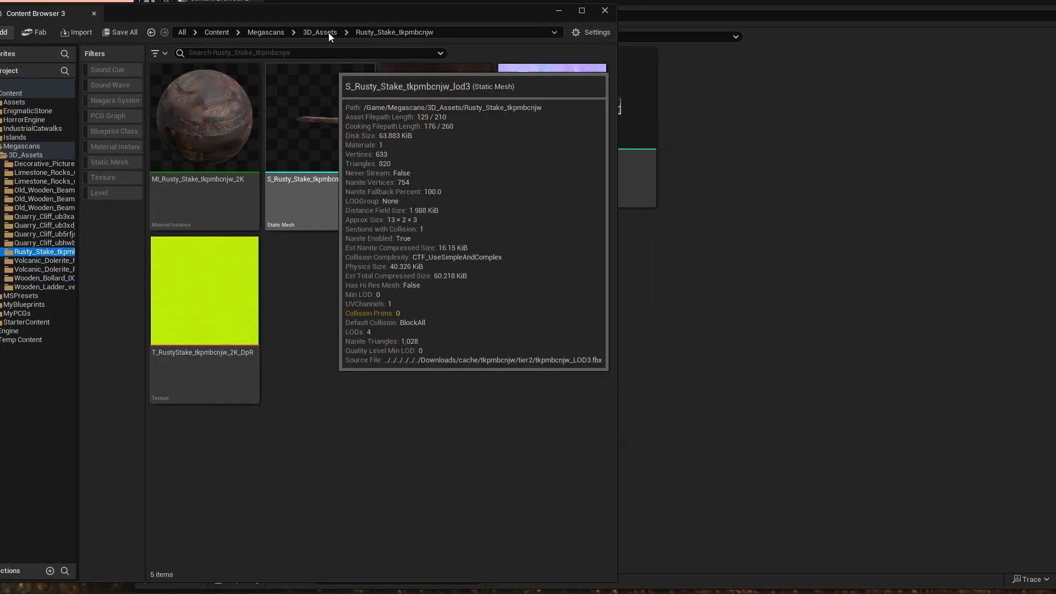
left_click_drag(346, 18, 0, 0)
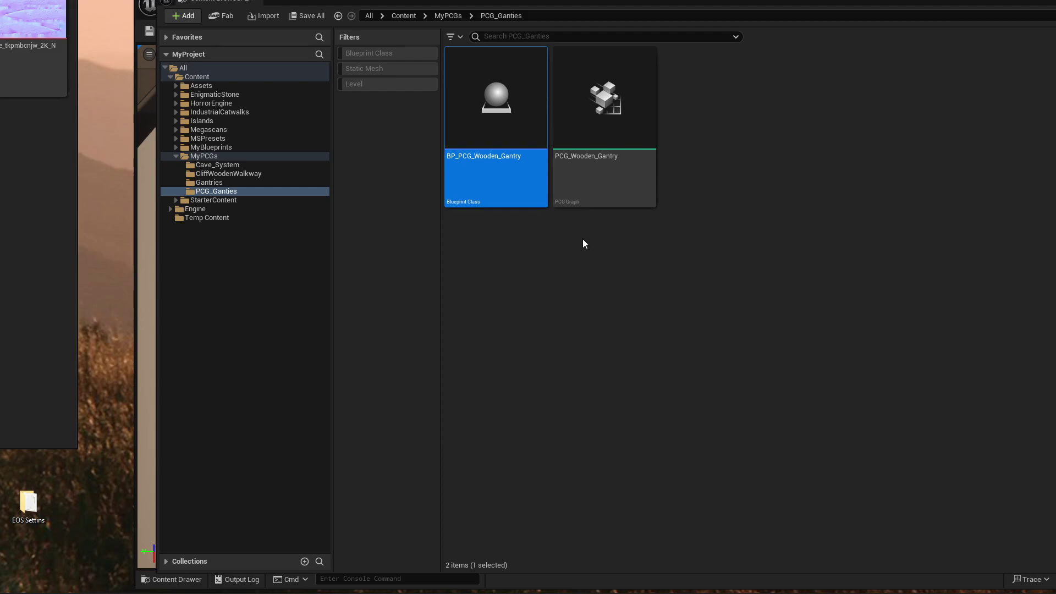
Open the BP_PCG_Wooden_Gantry blueprint and resize its editor window so the whole Details panel fits on screen.
mouse_move(460, 183)
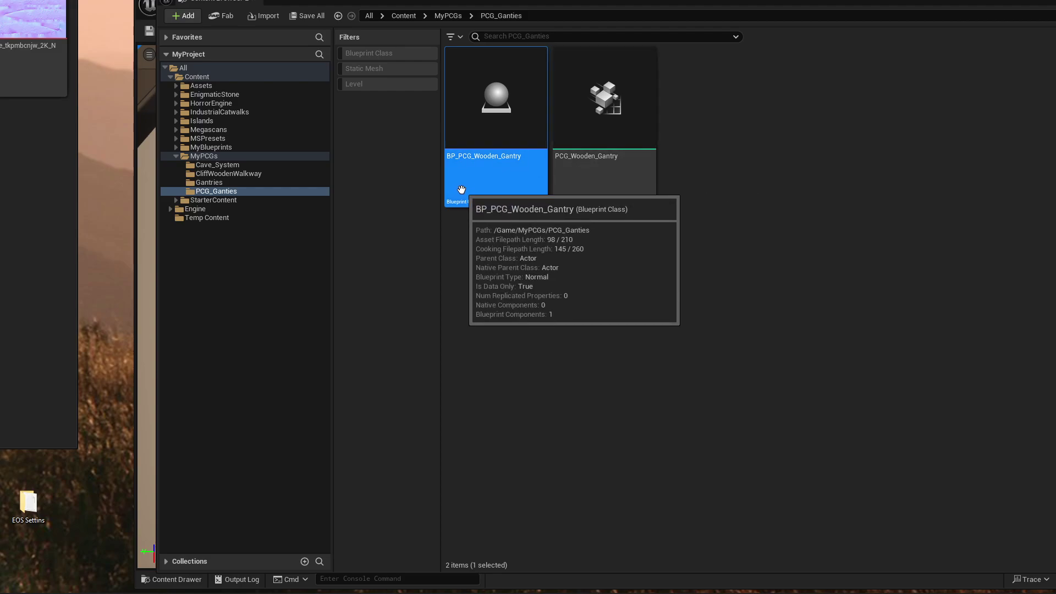
double_click(491, 194)
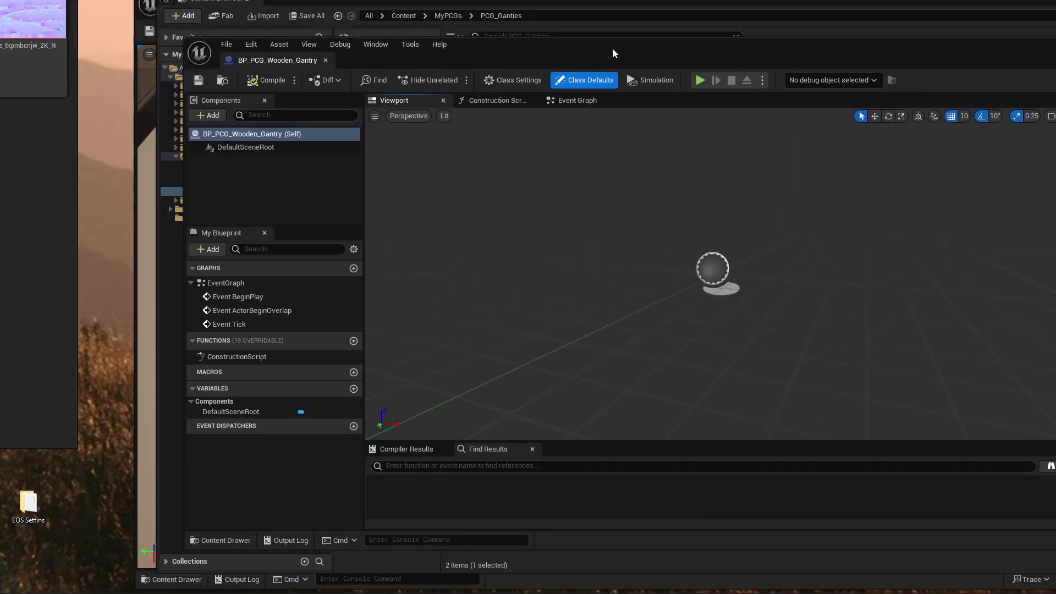
left_click_drag(612, 53, 576, 62)
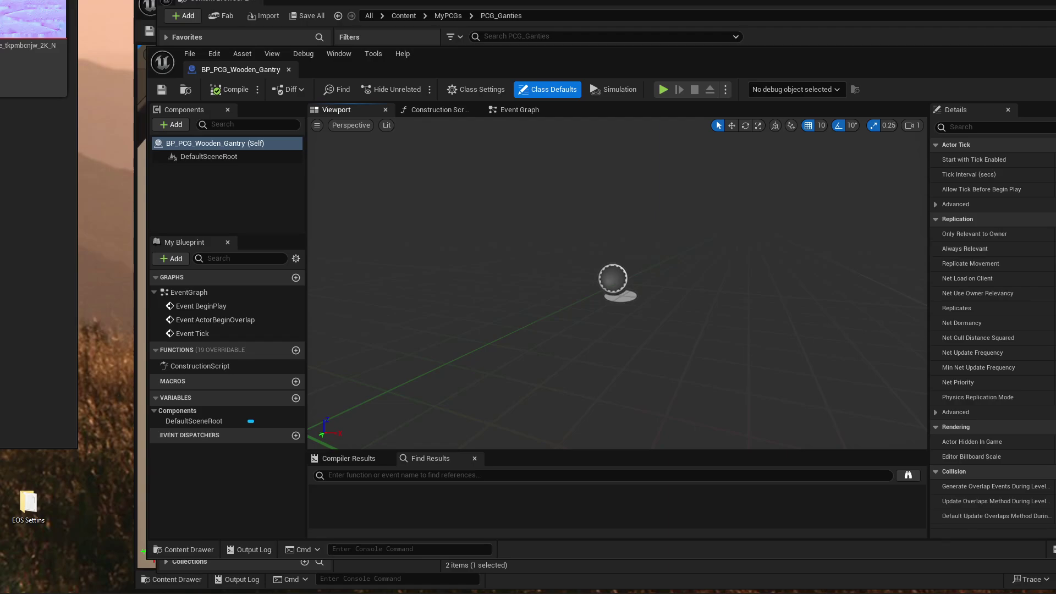
left_click_drag(1055, 264, 1032, 265)
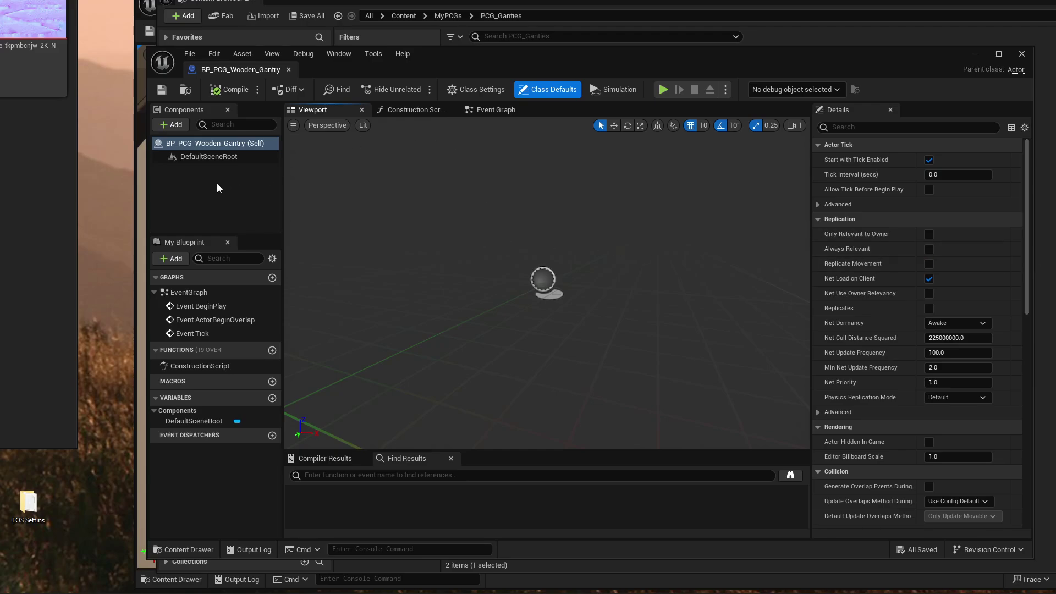
Add a Spline component under the blueprint's DefaultSceneRoot, keeping its default name.
left_click(203, 157)
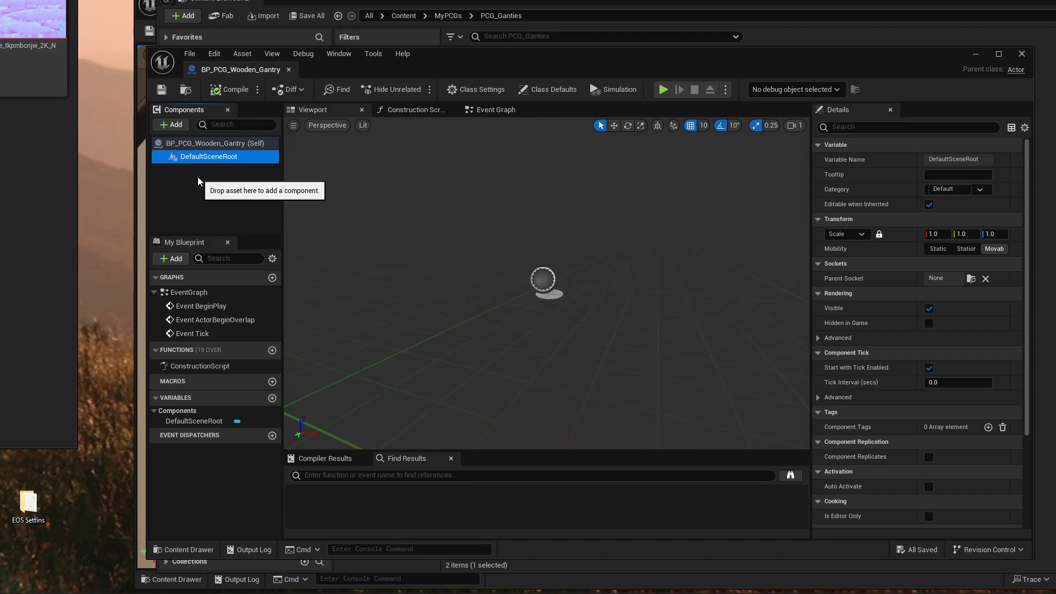
left_click(175, 125)
type("sp")
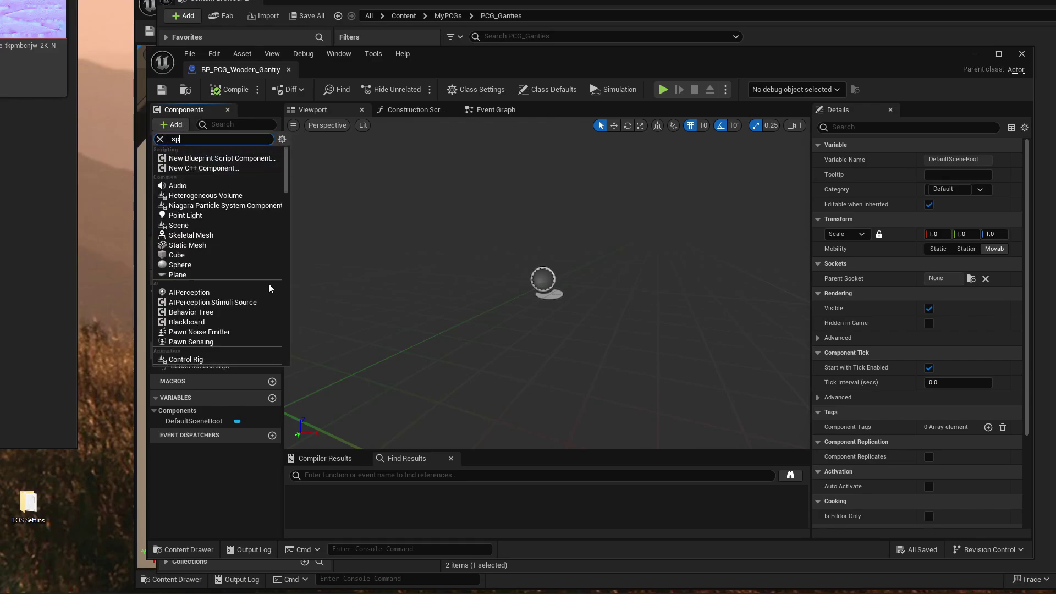
type("iline")
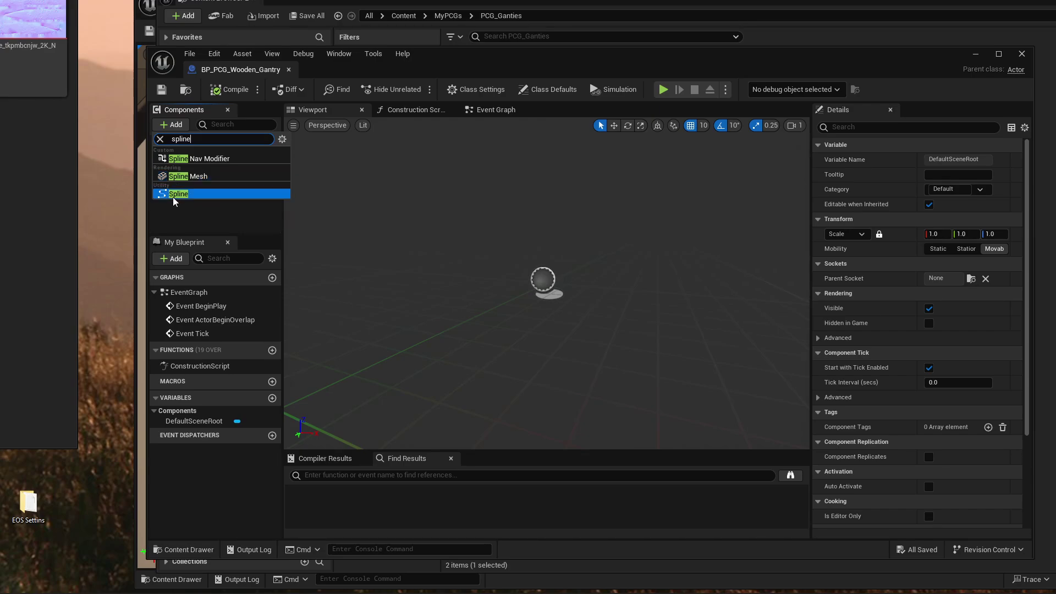
left_click(175, 194)
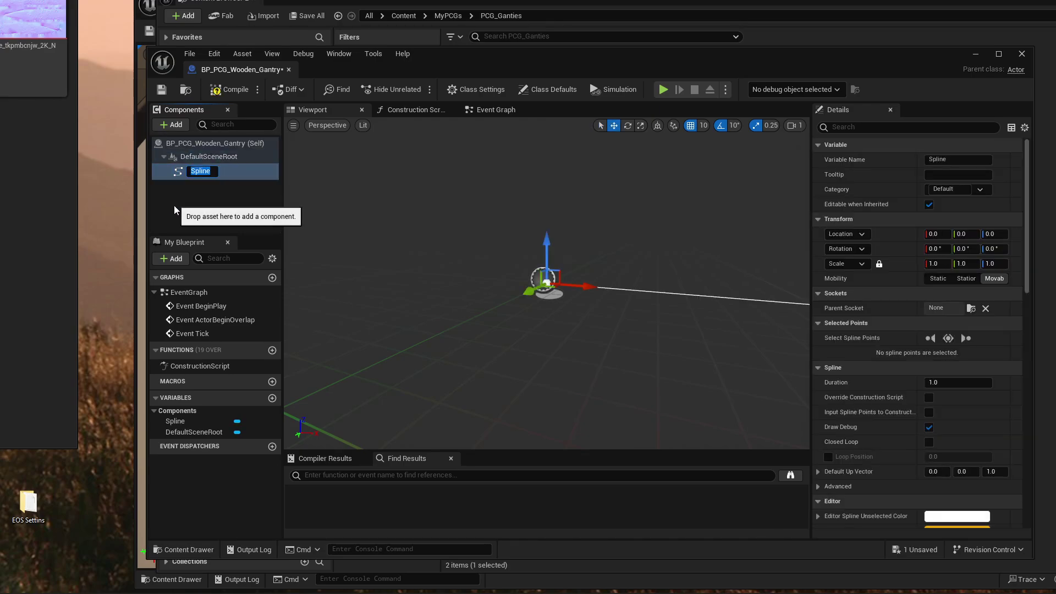
left_click(558, 314)
left_click_drag(539, 306, 576, 299)
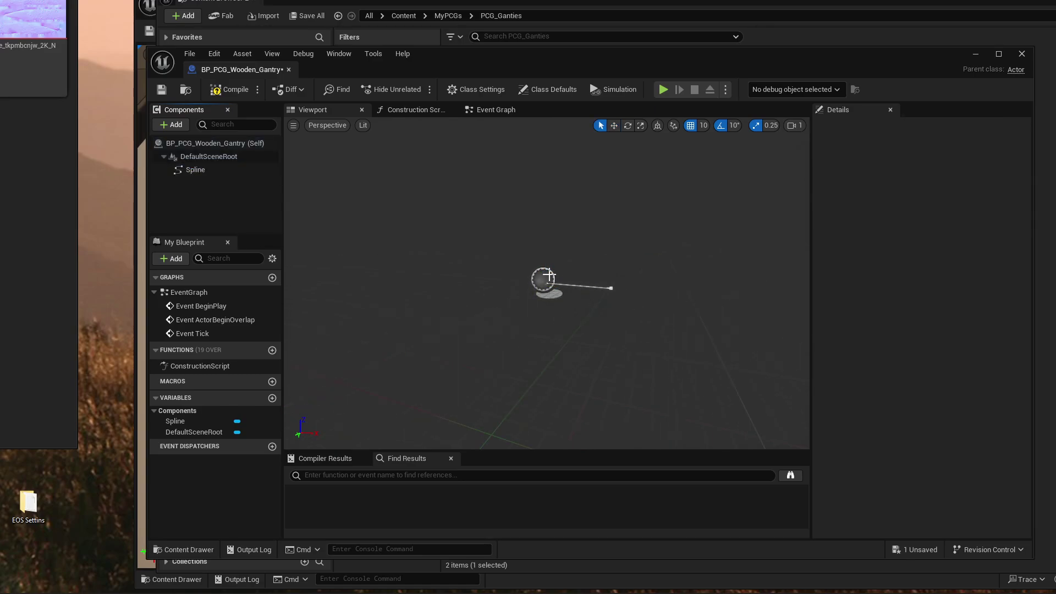
Replace DefaultSceneRoot with the Spline as the blueprint's root component and save the blueprint.
left_click(197, 171)
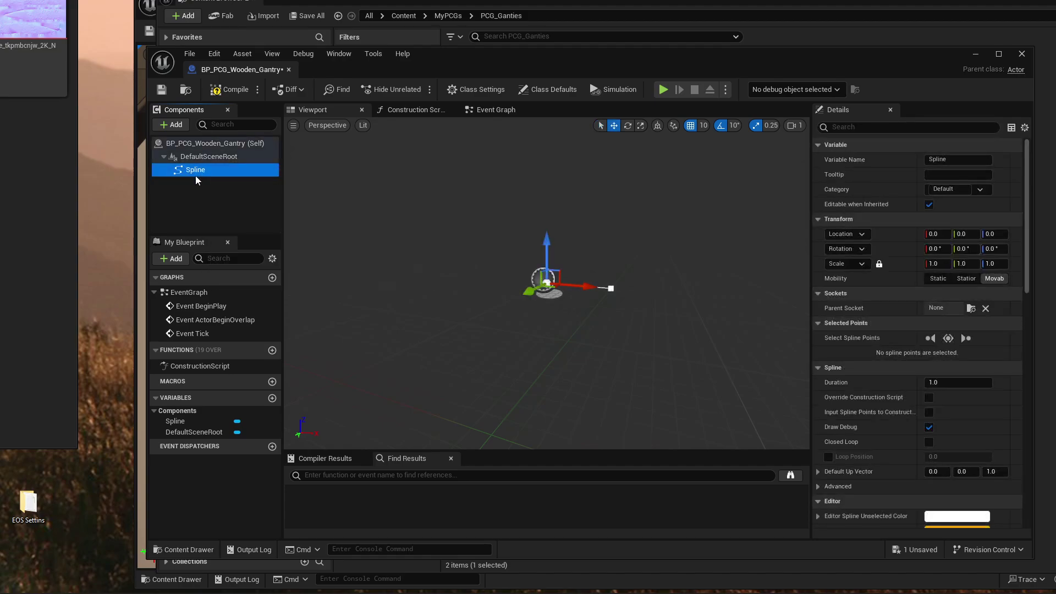
left_click_drag(197, 173, 202, 156)
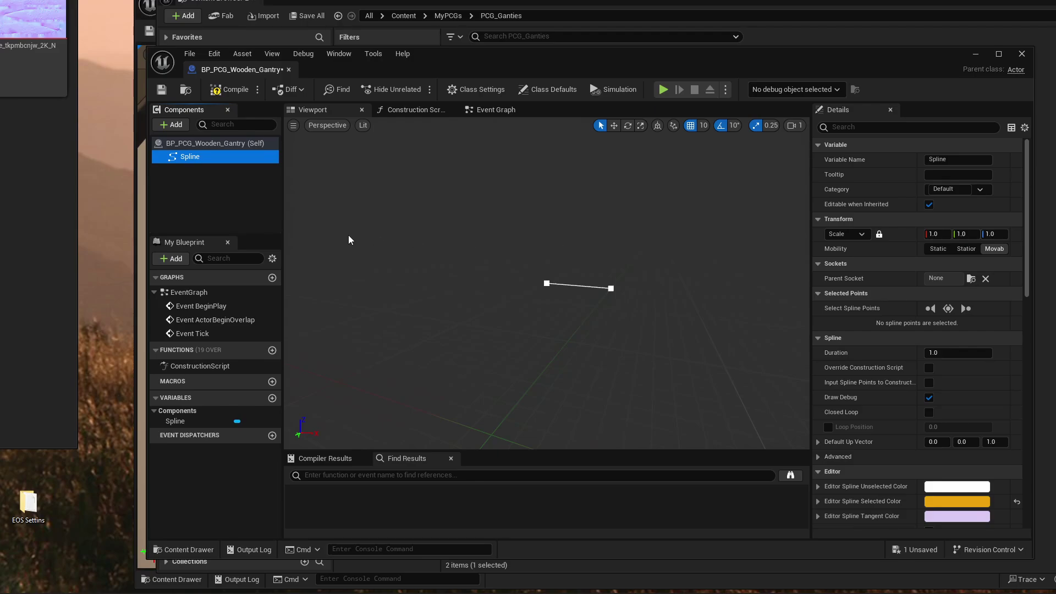
left_click(158, 92)
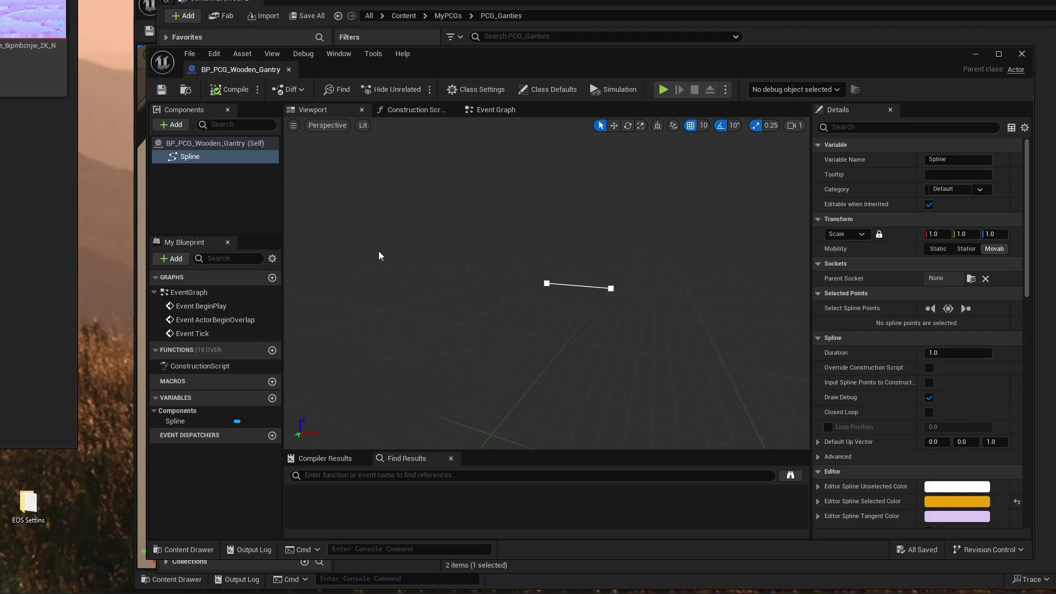
Add a PCG component to the blueprint with its default name and save the blueprint.
left_click(168, 126)
type("pcg")
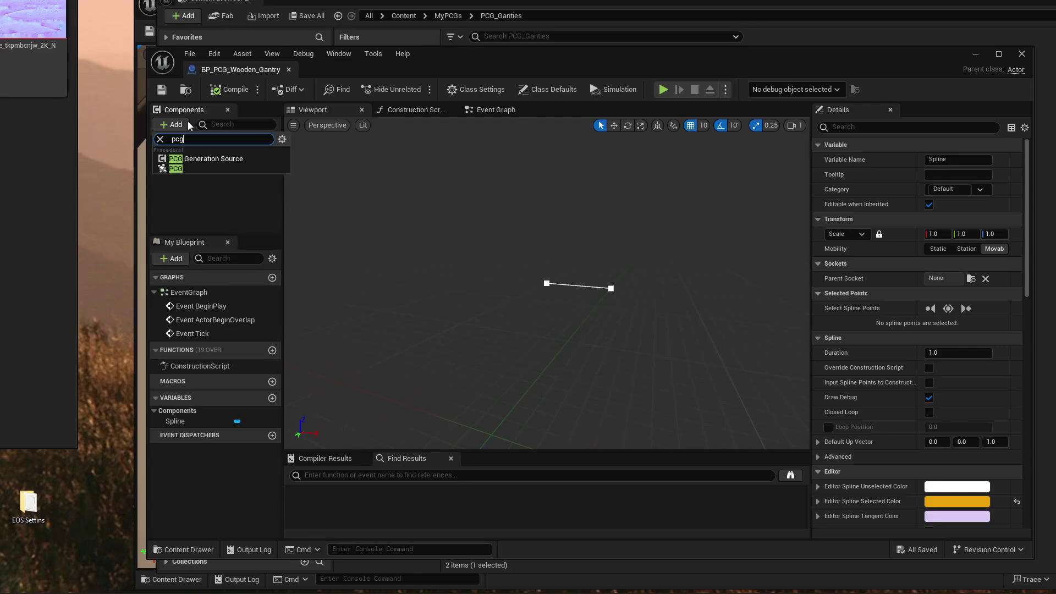
left_click(171, 169)
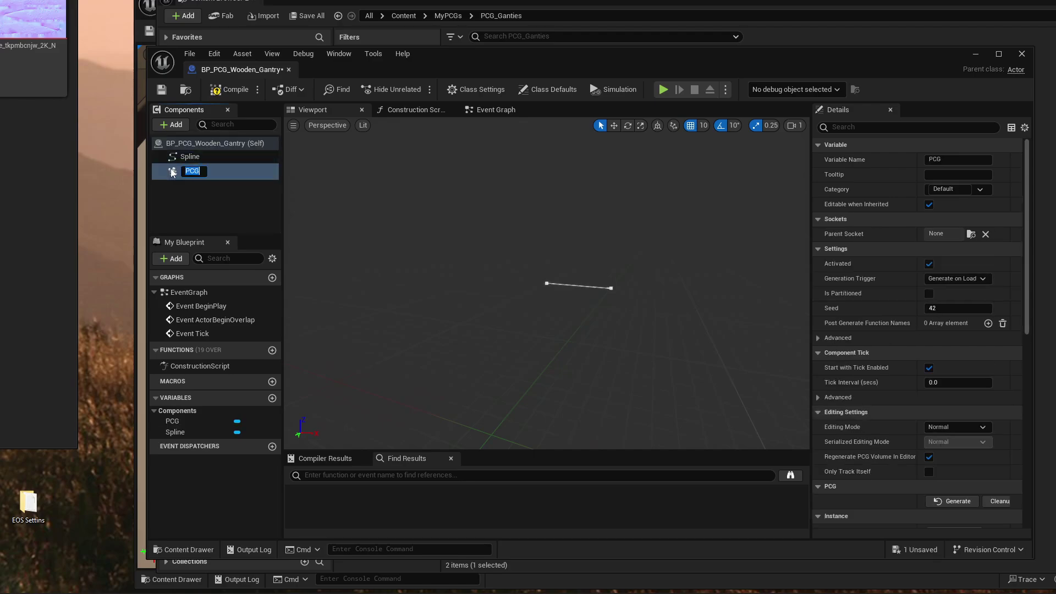
left_click(227, 203)
left_click(223, 170)
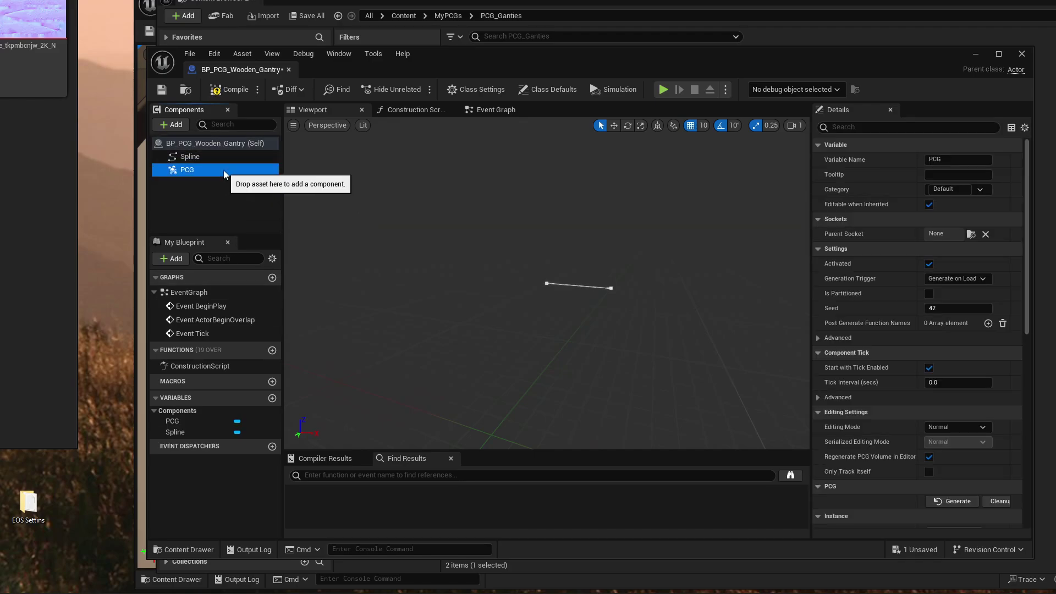
left_click(169, 93)
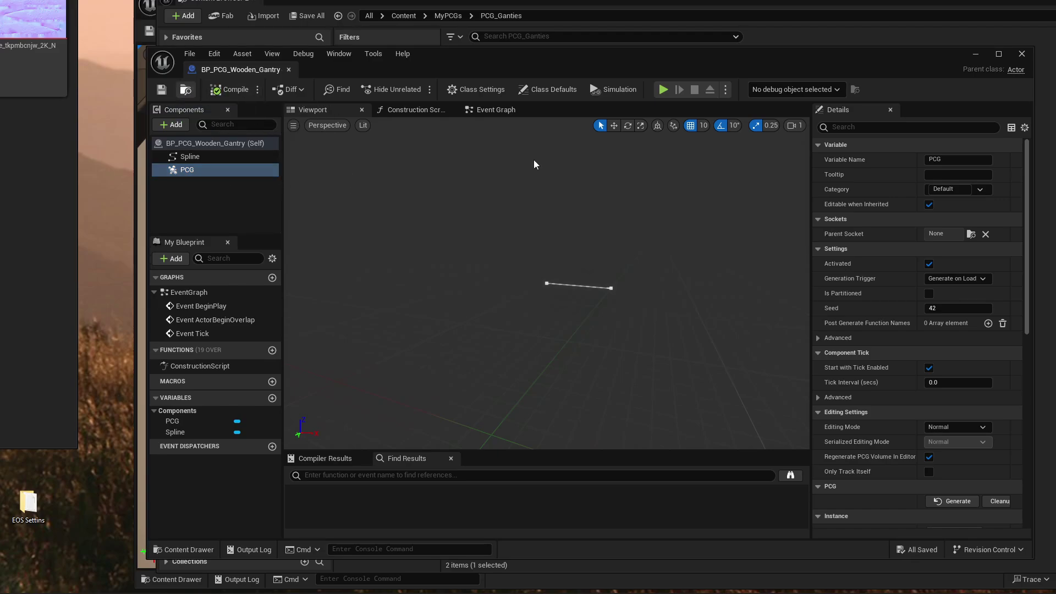
Assign PCG_Wooden_Gantry as the PCG component's graph, and compile and close the blueprint.
scroll(918, 342, "down", 2)
scroll(918, 342, "down", 2)
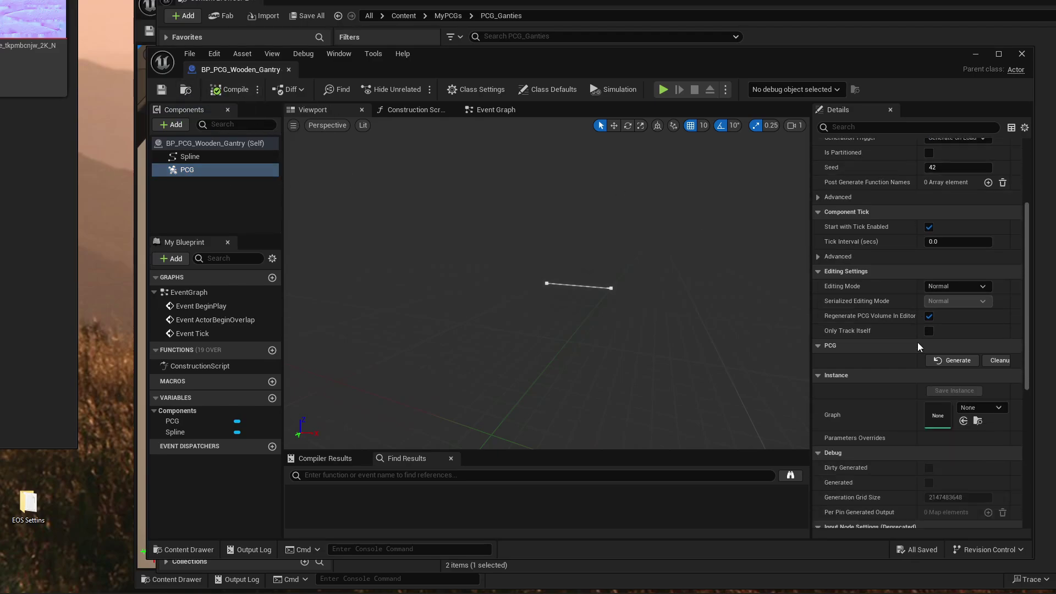
scroll(918, 342, "down", 2)
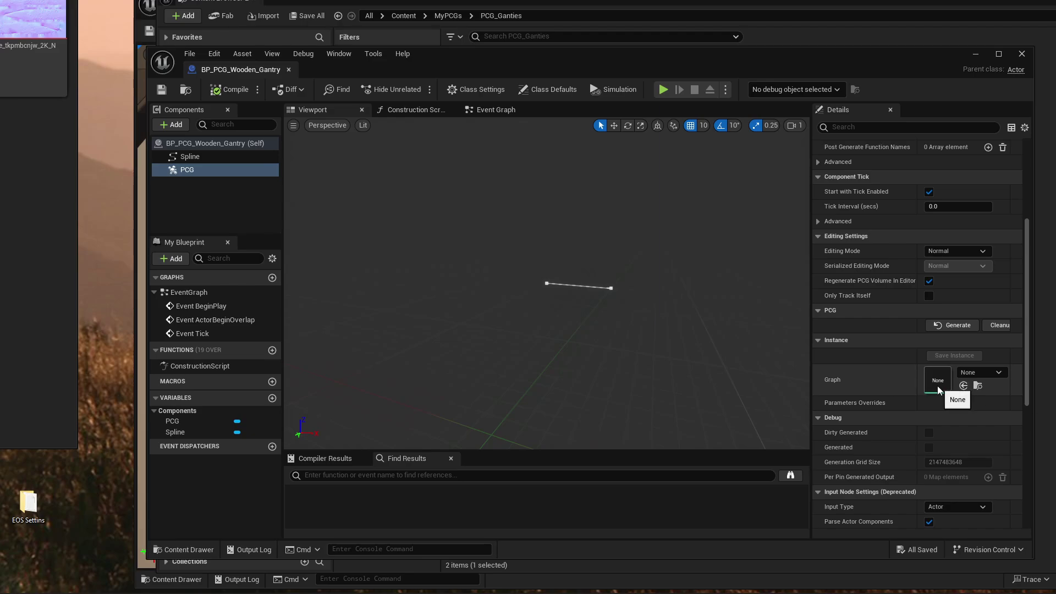
left_click(984, 374)
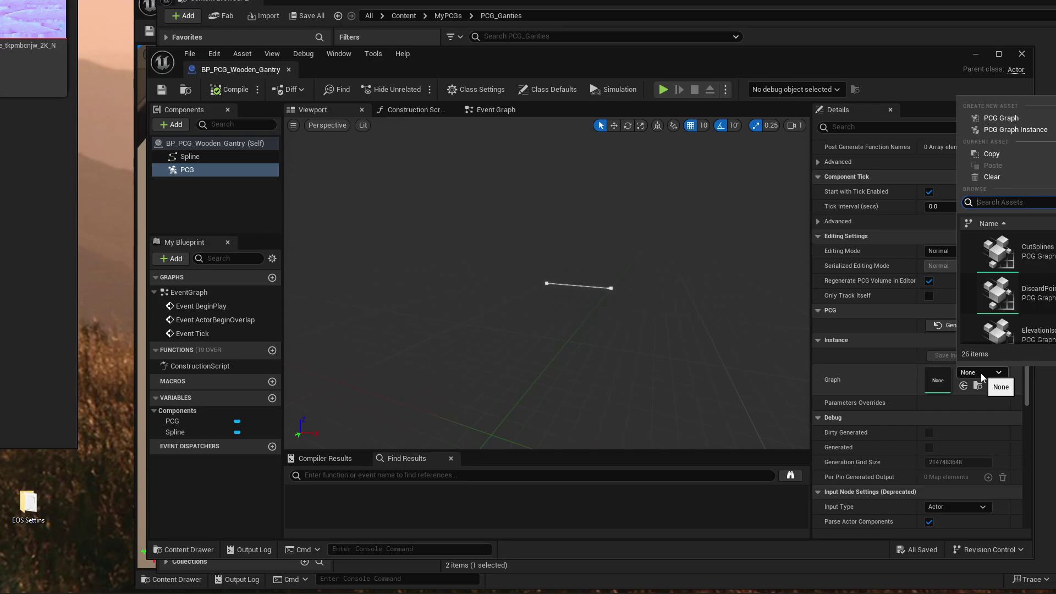
left_click(991, 379)
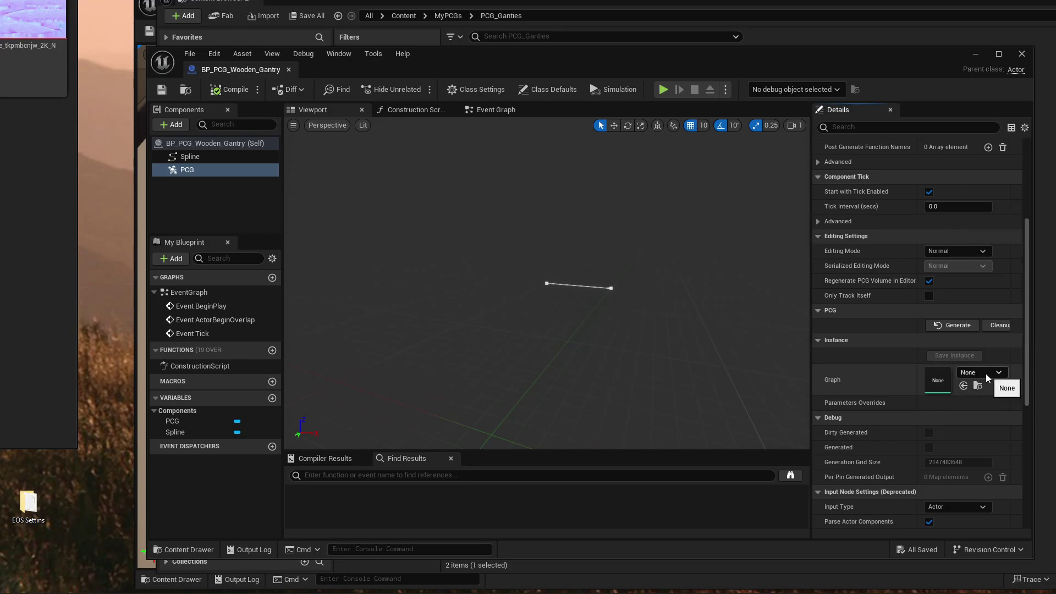
left_click_drag(616, 55, 11, 42)
left_click(641, 166)
left_click_drag(617, 169, 596, 157)
left_click_drag(30, 54, 69, 54)
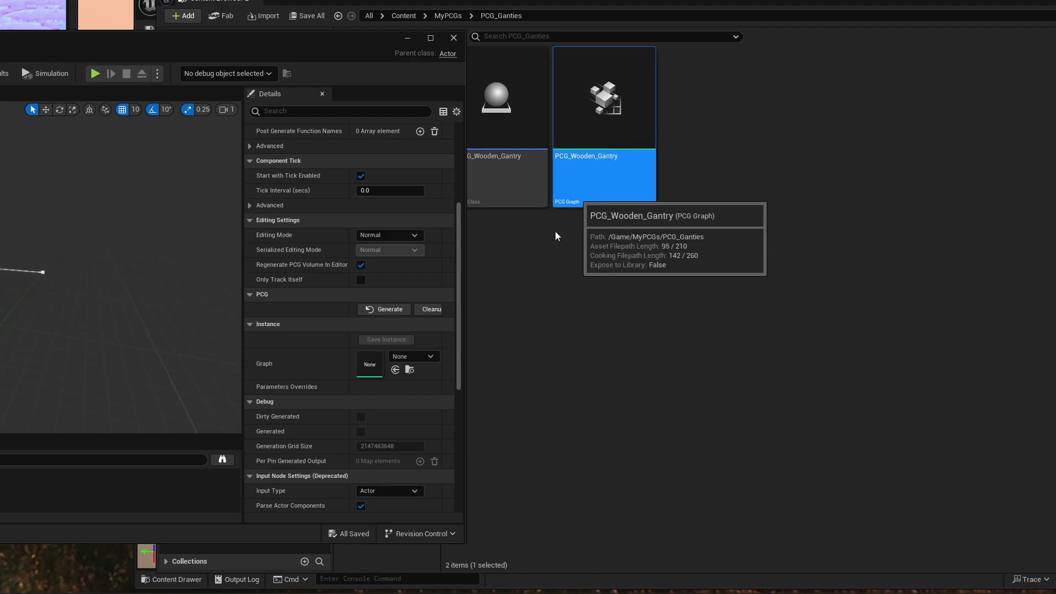
left_click(396, 371)
left_click_drag(98, 41, 769, 34)
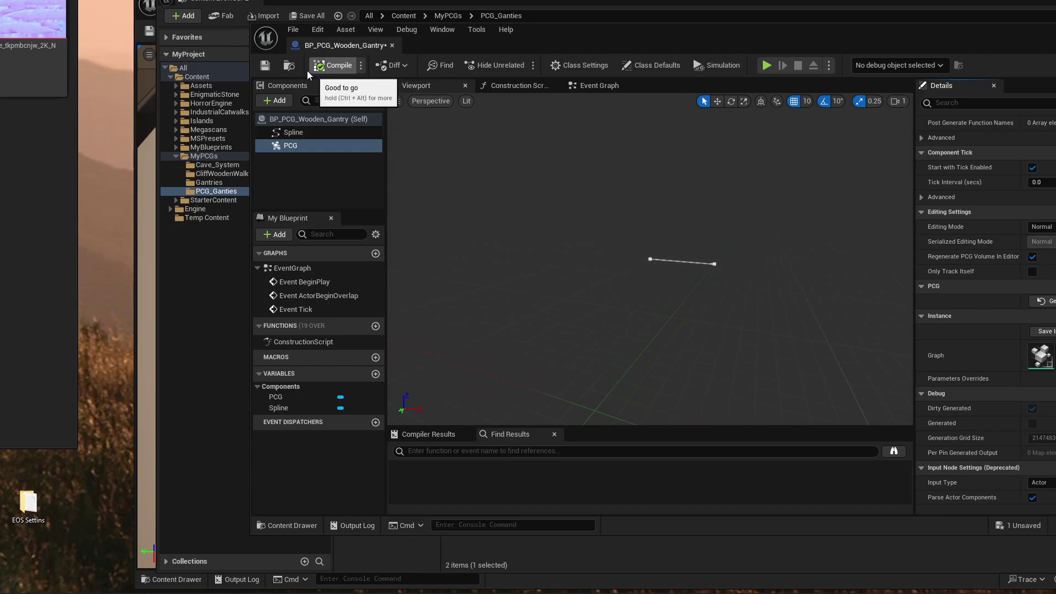
left_click(332, 66)
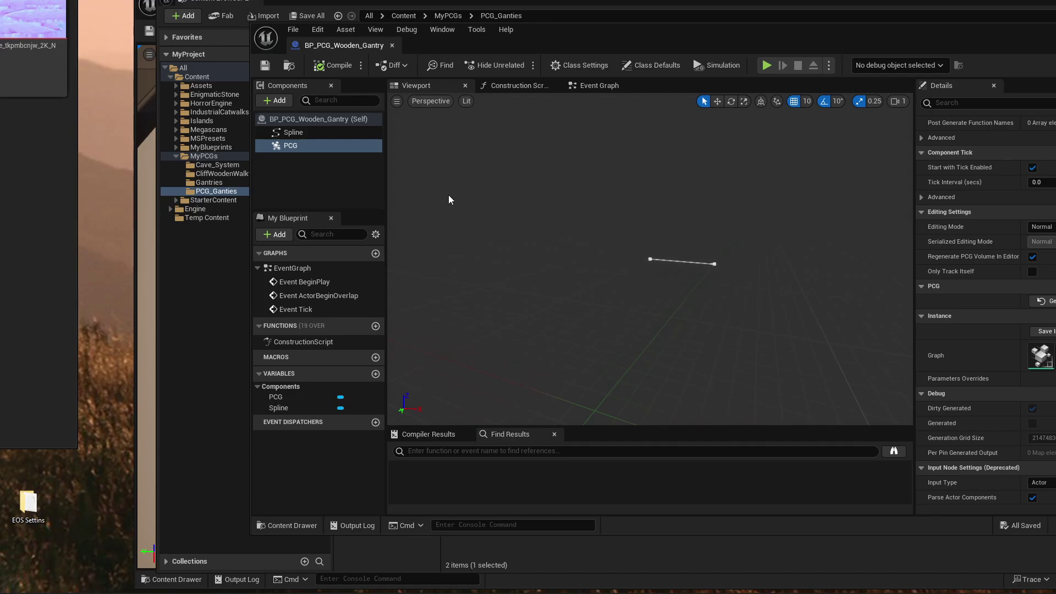
left_click(392, 46)
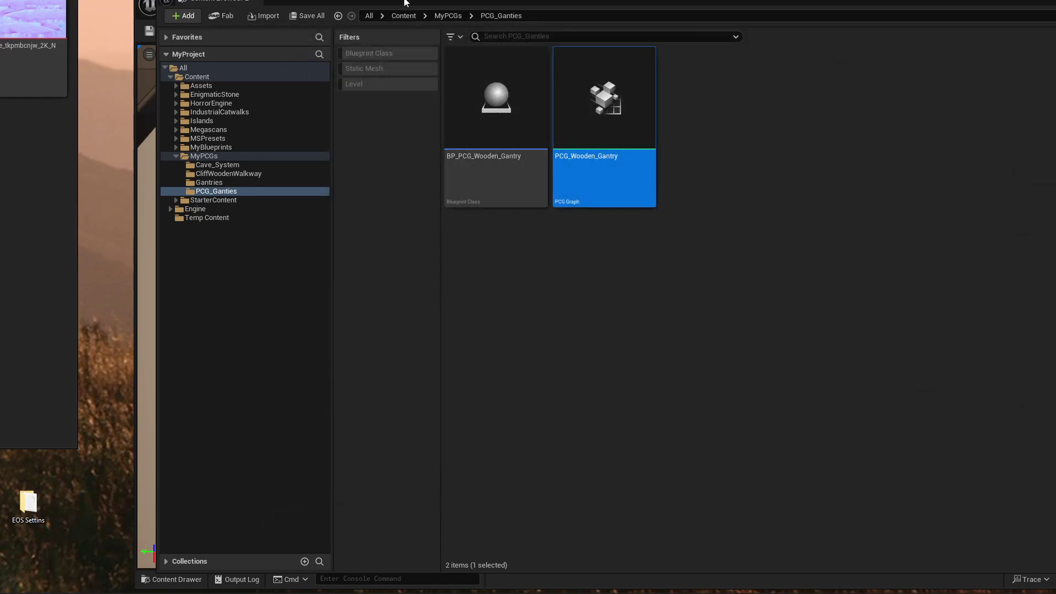
Move the Content Browser off the level viewport and view the white platform from above.
mouse_move(405, 3)
left_mouse_down()
mouse_move(484, 71)
mouse_move(466, 0)
mouse_move(426, 0)
left_mouse_up()
right_click_drag(597, 358, 633, 270)
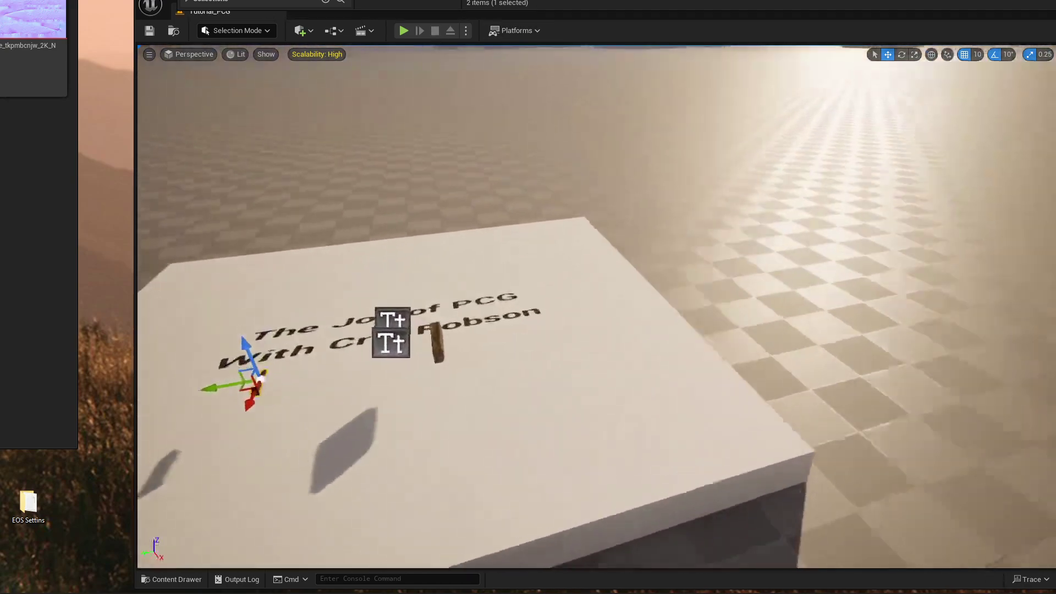
right_click_drag(512, 281, 576, 335)
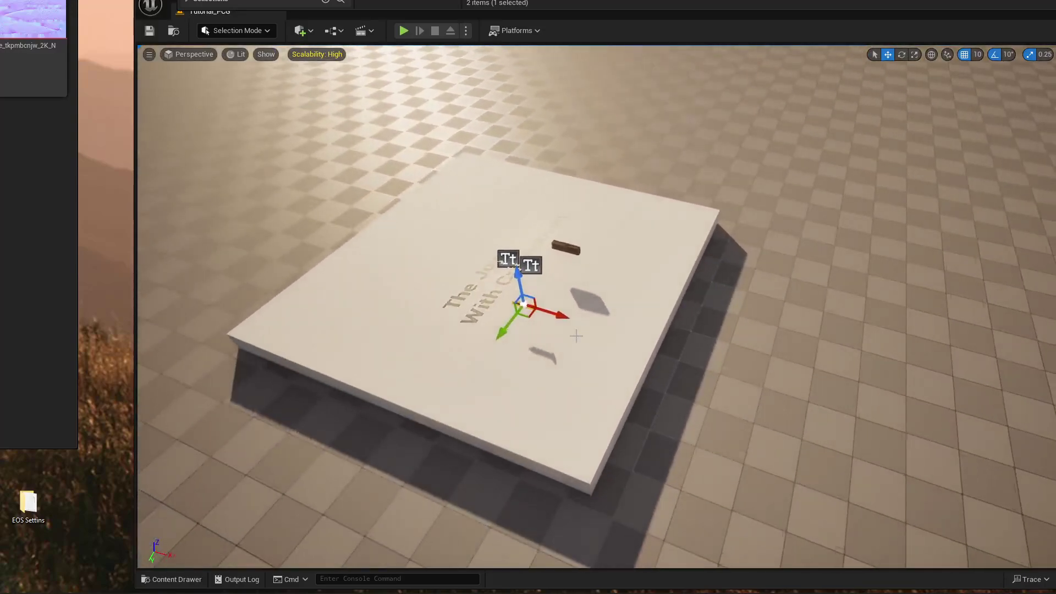
Bring up the PCG_Ganties folder in the Content Browser with smaller thumbnails, and shrink and move the browser beside the white platform.
left_click(576, 336)
left_click_drag(551, 297, 648, 346)
right_click_drag(648, 347, 638, 300)
key("ctrl+space")
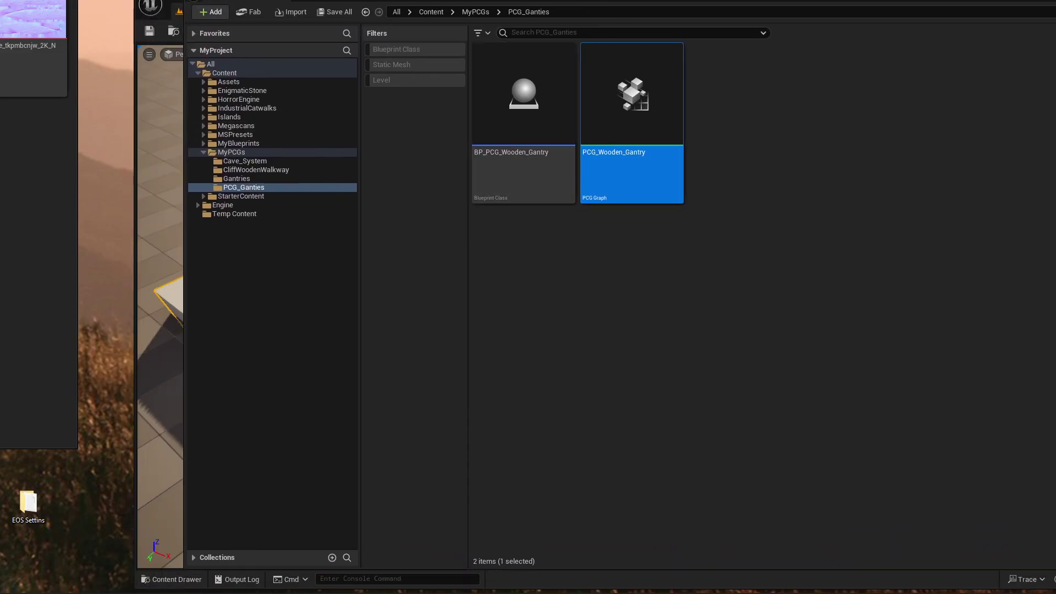
scroll(632, 176, "down", 2, "ctrl")
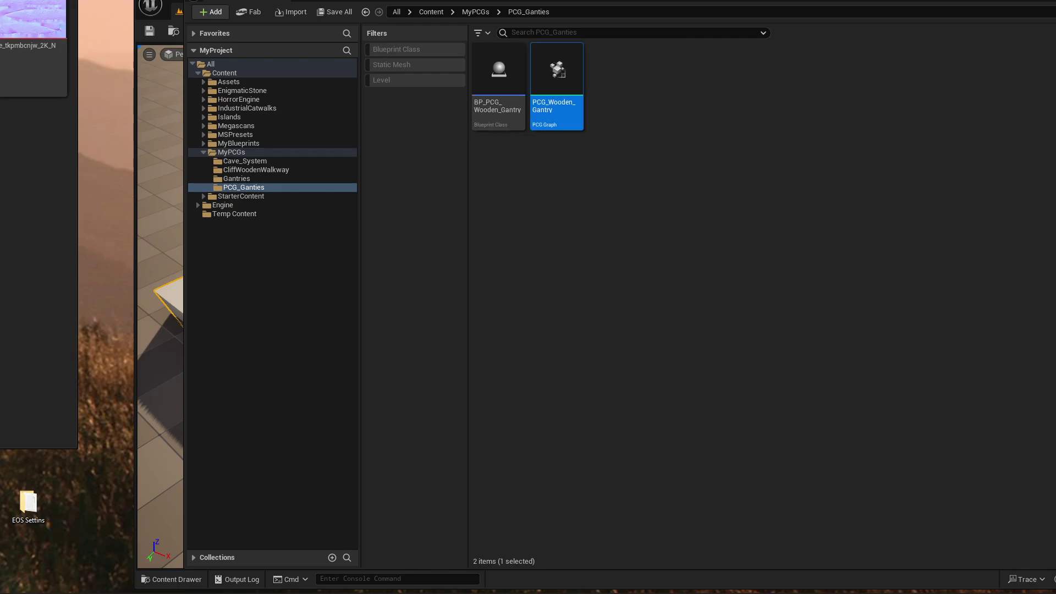
left_click_drag(1055, 0, 657, 275)
left_click_drag(544, 286, 985, 57)
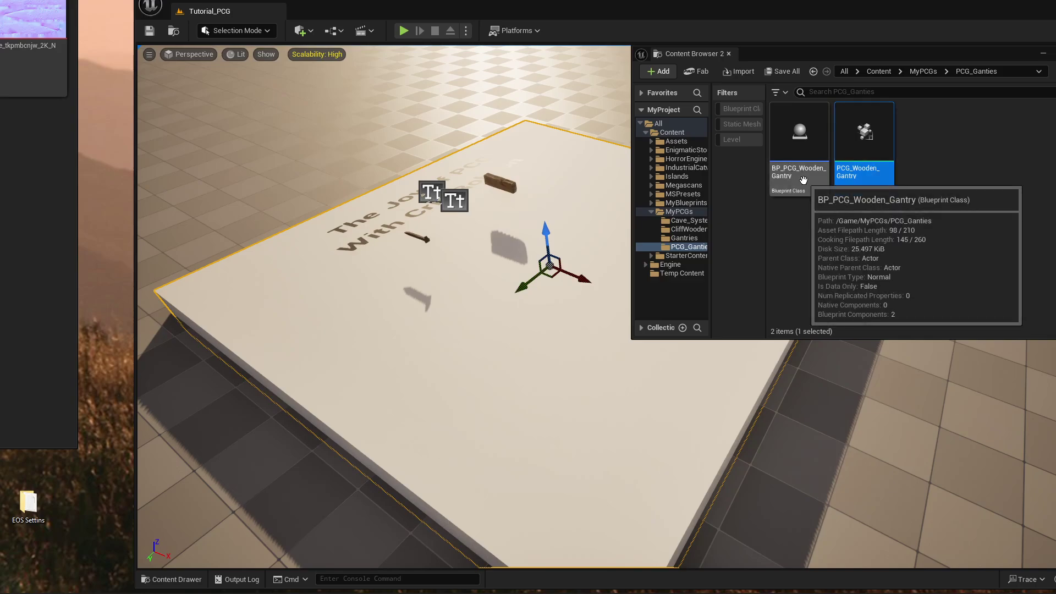
Place BP_PCG_Wooden_Gantry on the white platform, raise it above the surface and shift it along X away from the platform's edge.
left_click_drag(803, 181, 559, 458)
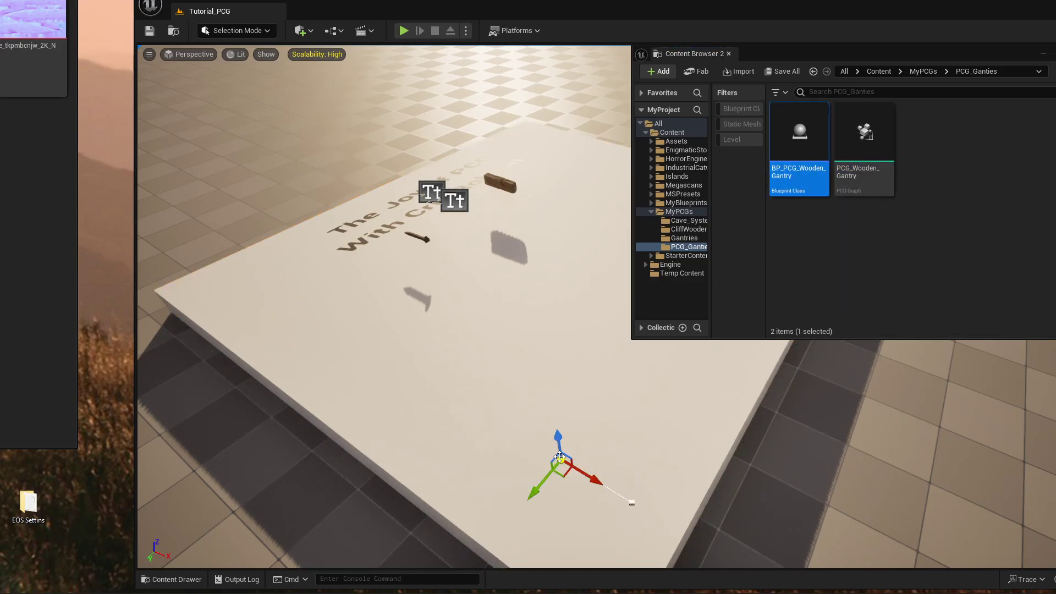
mouse_move(559, 458)
right_mouse_down()
mouse_move(556, 492)
mouse_move(597, 460)
mouse_move(587, 431)
mouse_move(592, 460)
mouse_move(559, 458)
right_mouse_up()
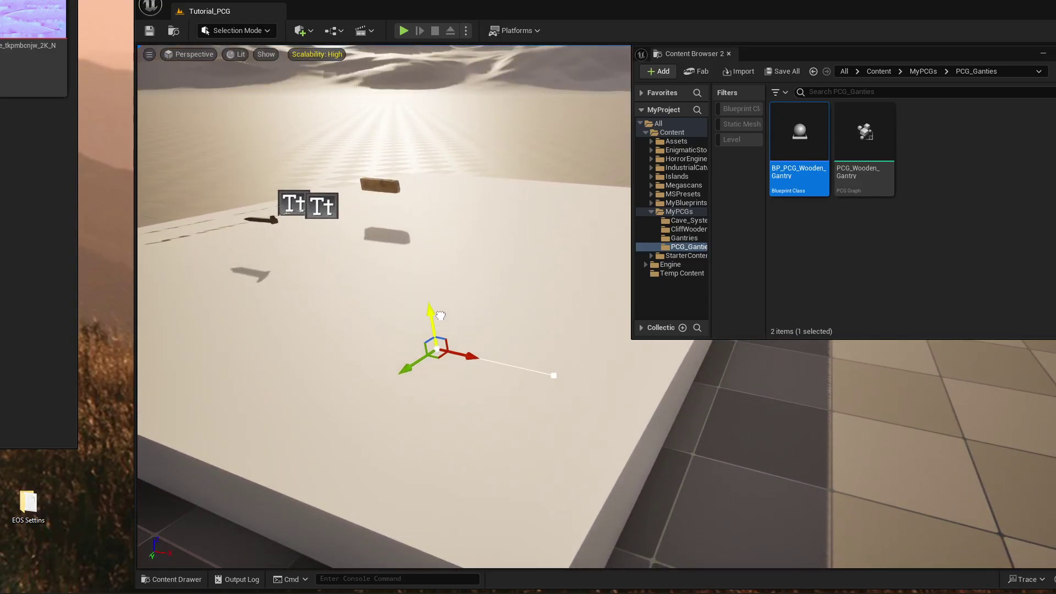
left_click_drag(441, 316, 436, 223)
right_click_drag(436, 223, 494, 264)
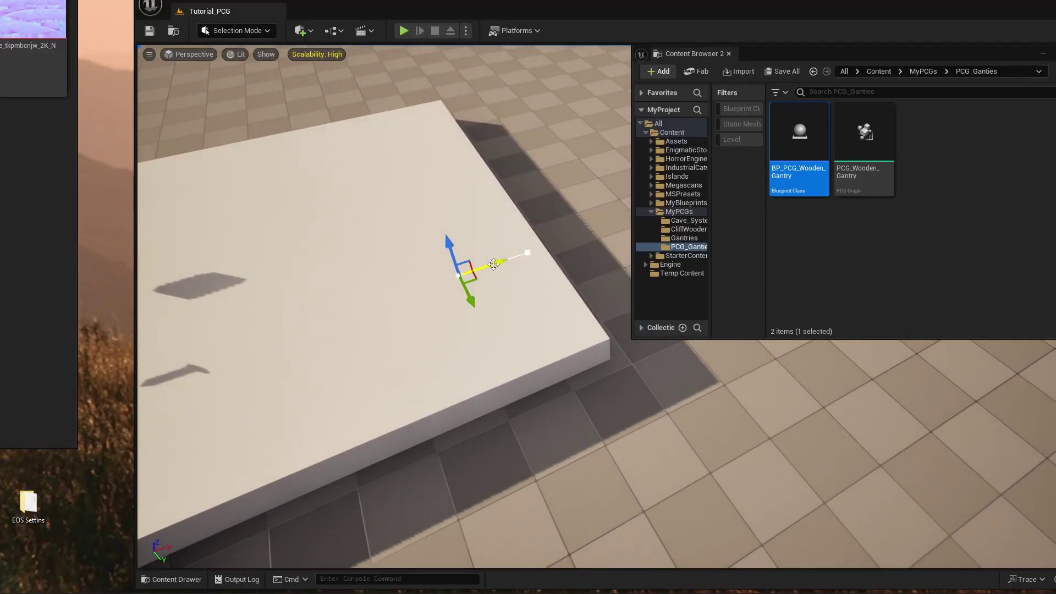
left_click_drag(493, 264, 398, 280)
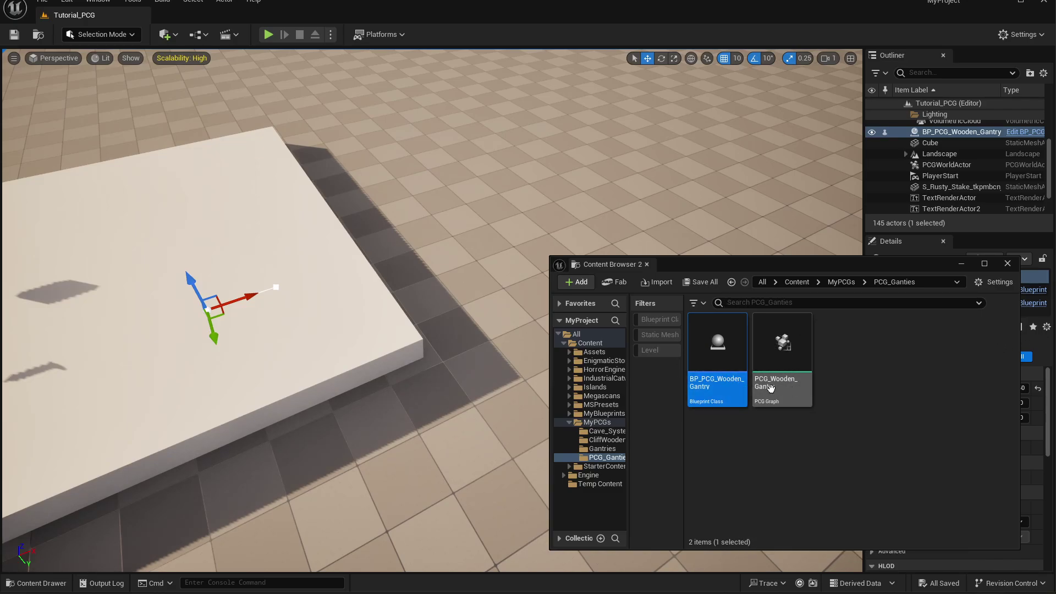
Open the PCG_Wooden_Gantry graph in an enlarged floating window, close the Content Browser, and keep the placed spline visible beside it.
left_click(928, 368)
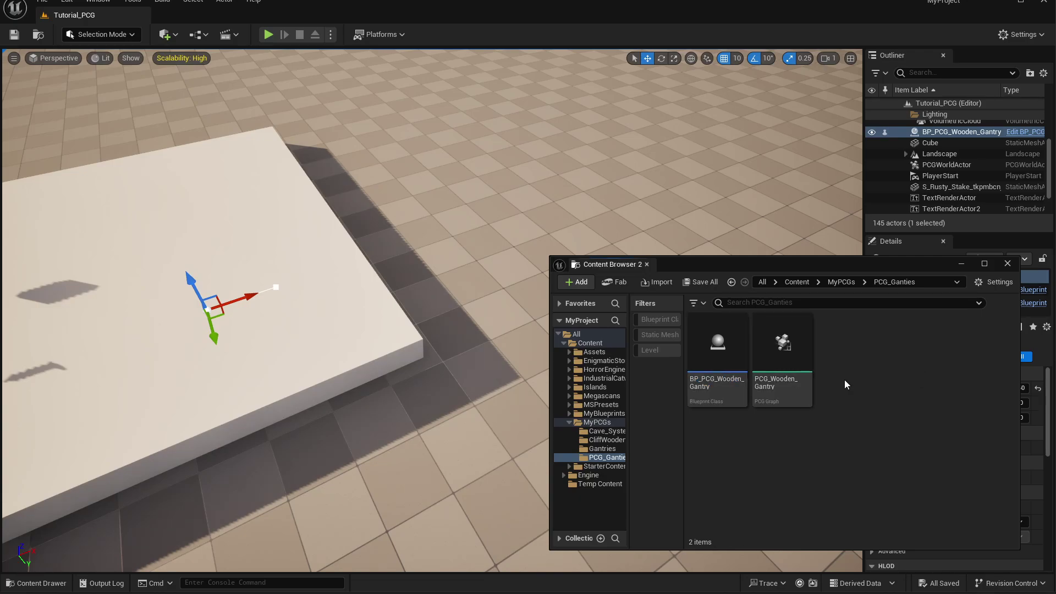
left_click(786, 346)
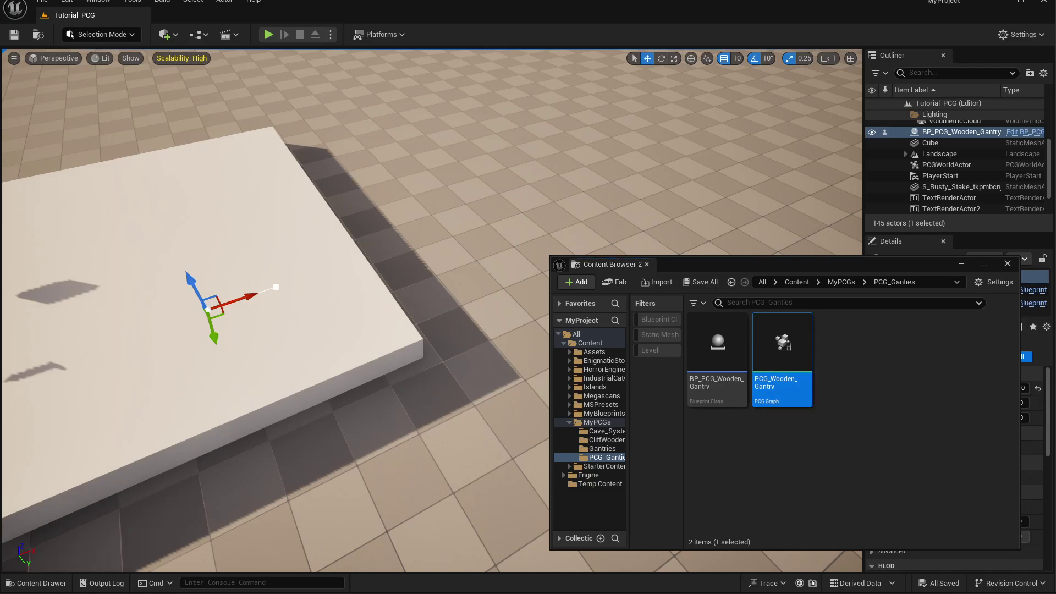
left_click_drag(204, 15, 157, 90)
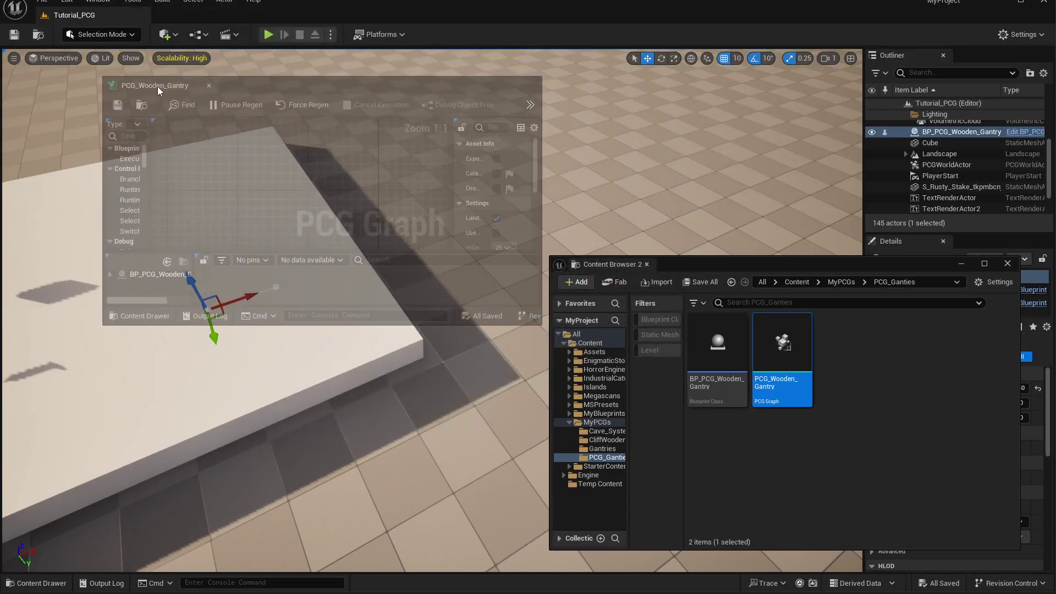
left_click_drag(544, 346, 889, 529)
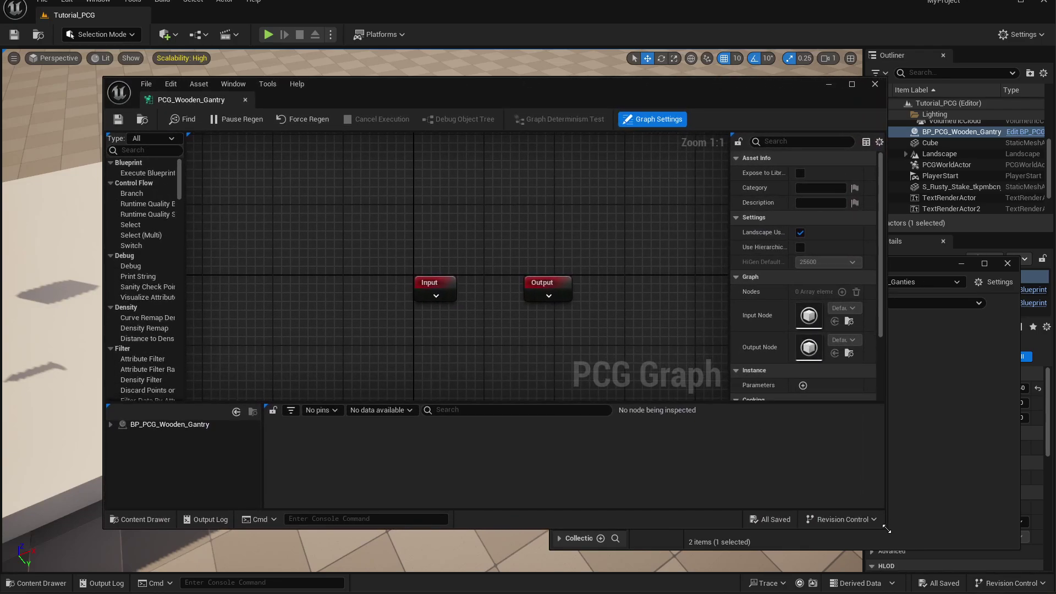
left_click(1008, 264)
left_click_drag(599, 85, 754, 25)
right_click_drag(190, 474, 234, 473)
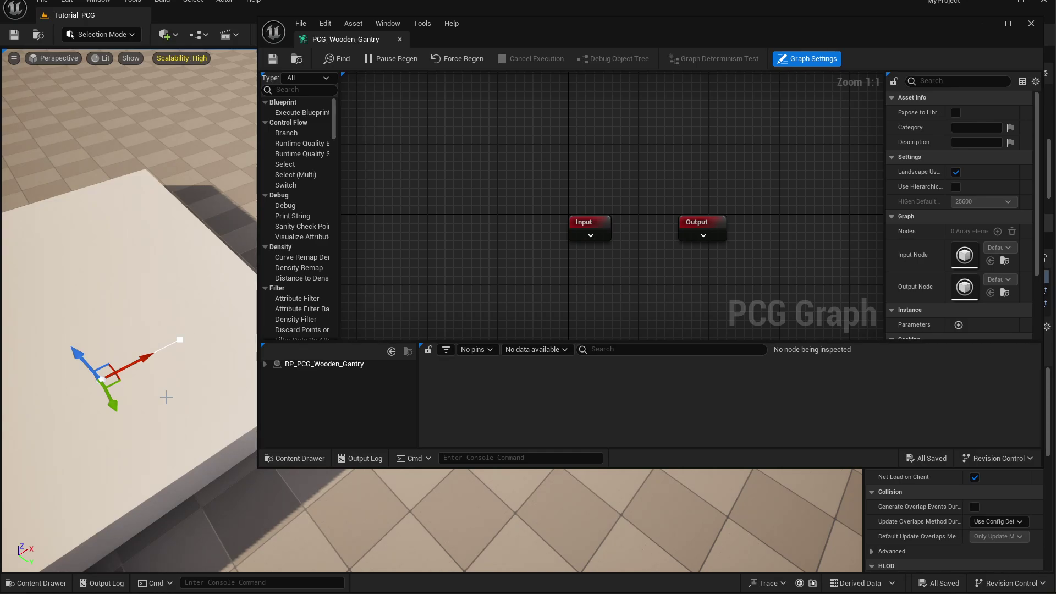
Inspect the settings of the graph's default Input and Output nodes.
right_click_drag(488, 192, 443, 145)
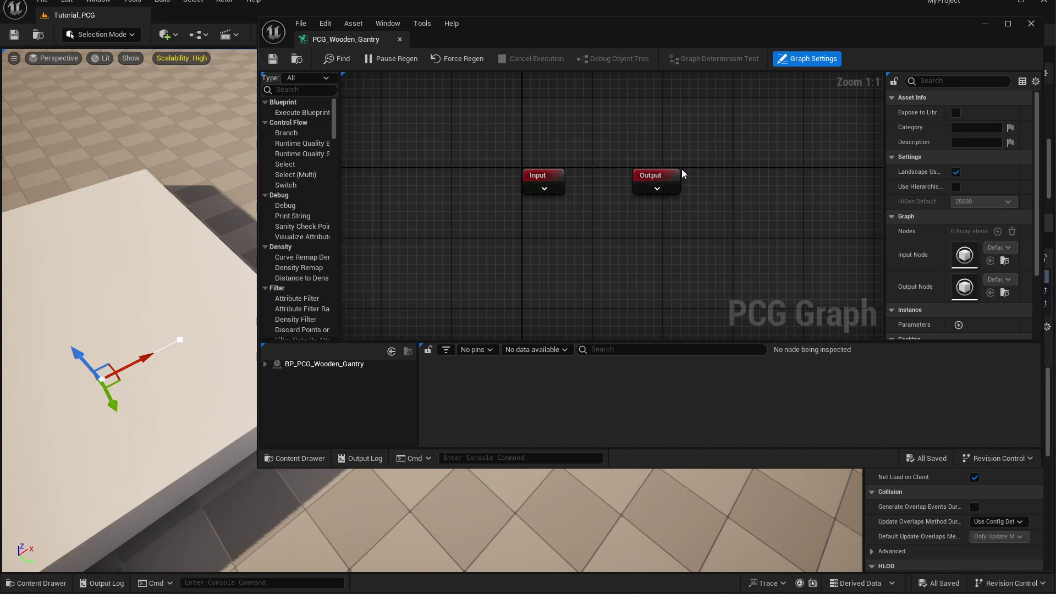
left_click(540, 177)
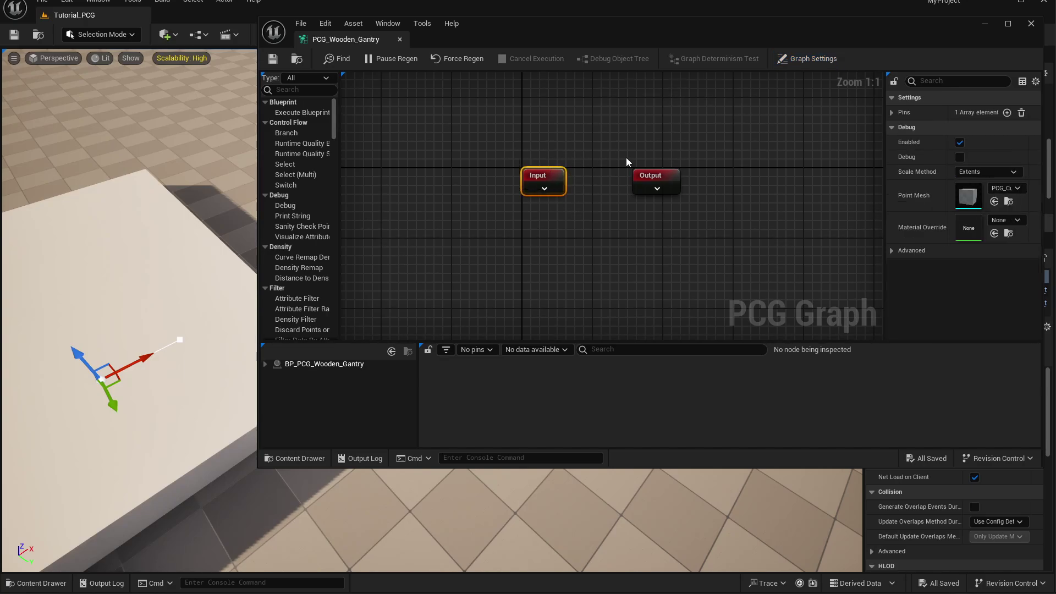
left_click(653, 178)
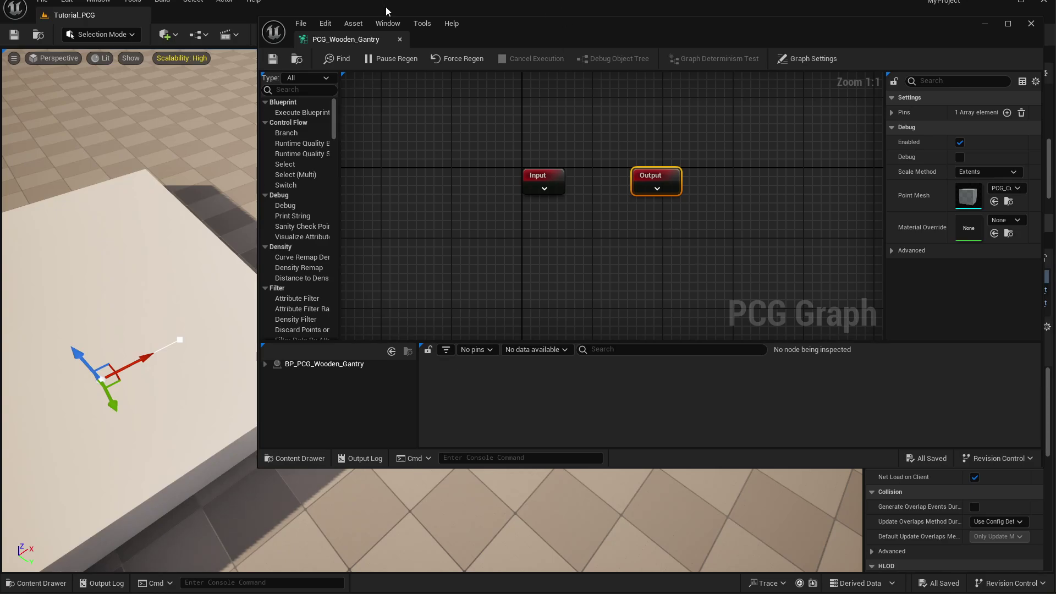
Check that the graph editor's Debug Object Tree and Palette are shown.
left_click(387, 23)
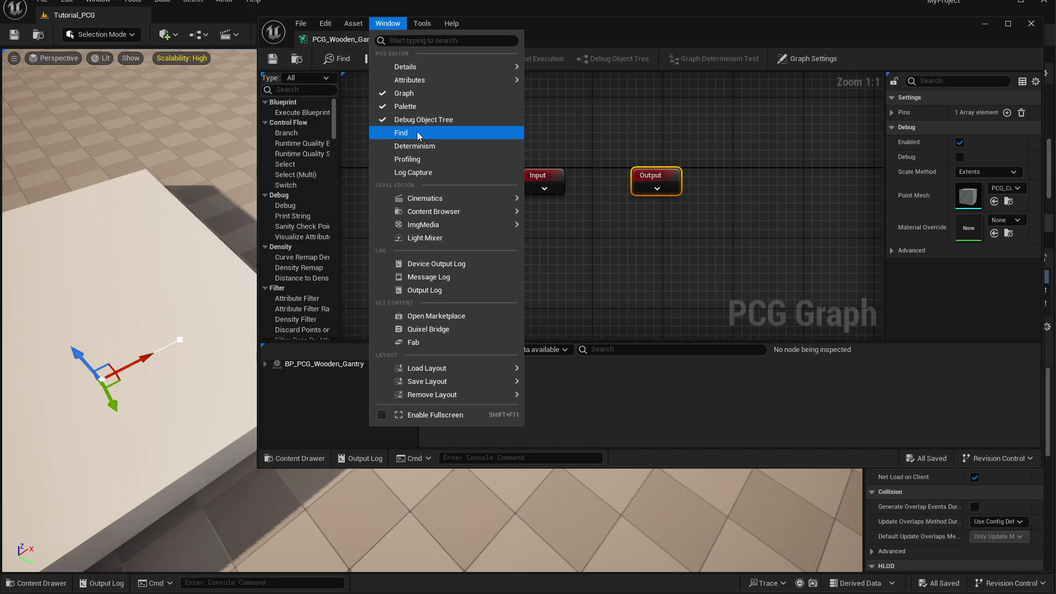
left_click(416, 121)
left_click(389, 23)
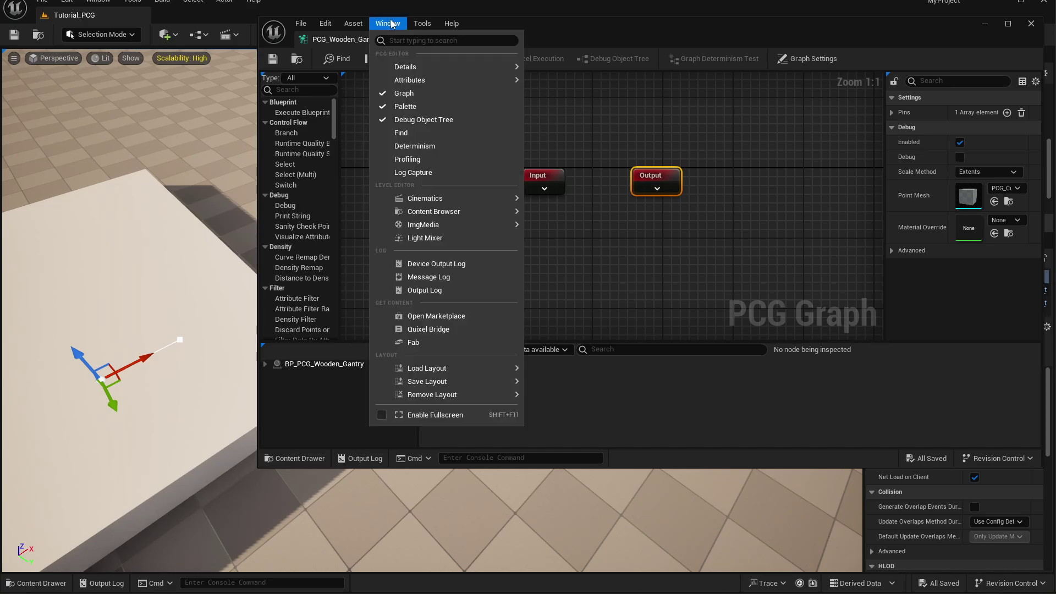
left_click(415, 109)
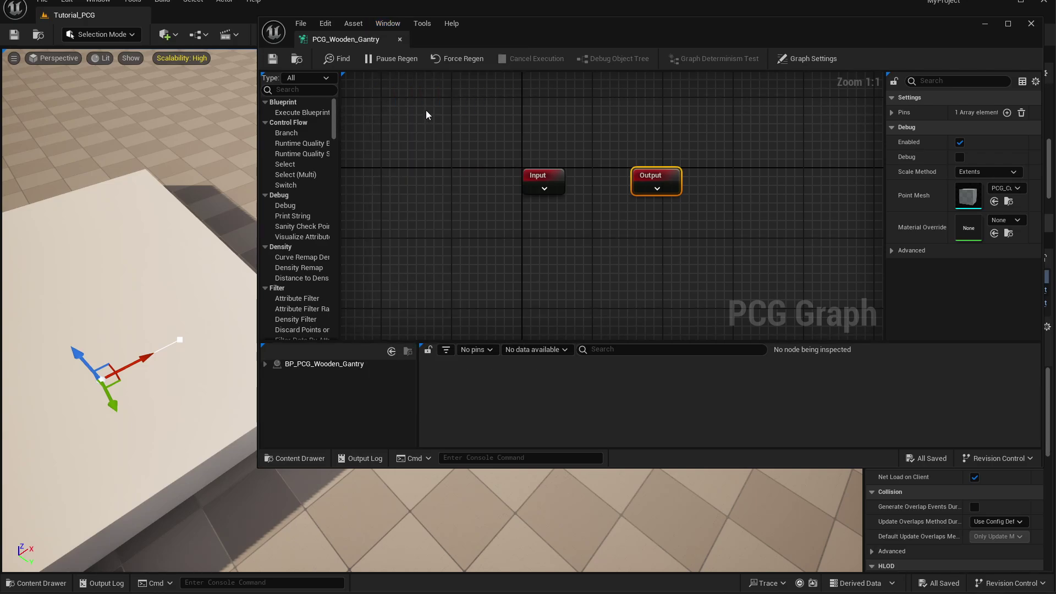
left_click(388, 23)
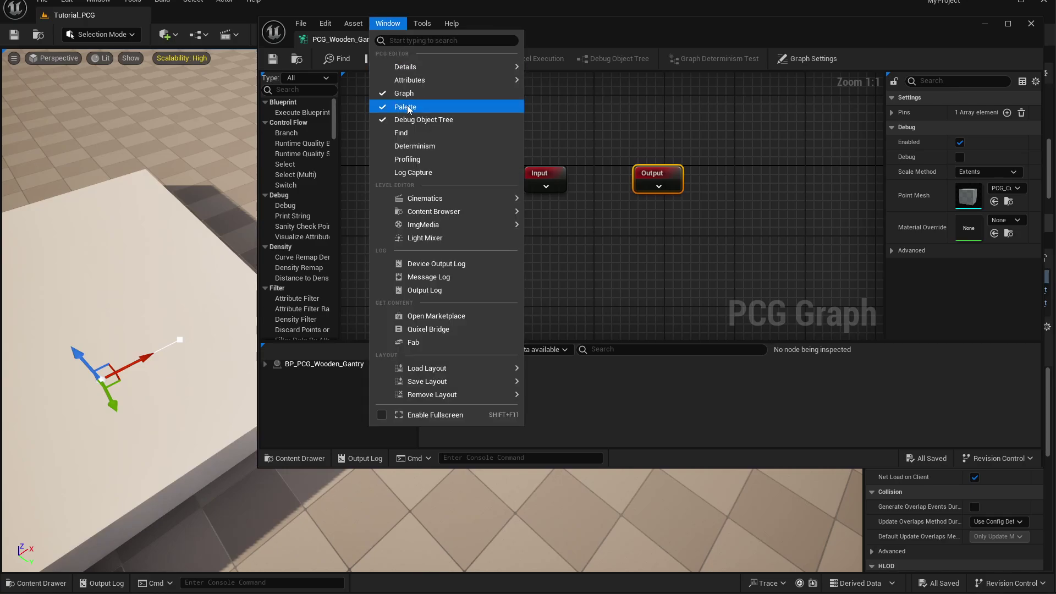
left_click(407, 107)
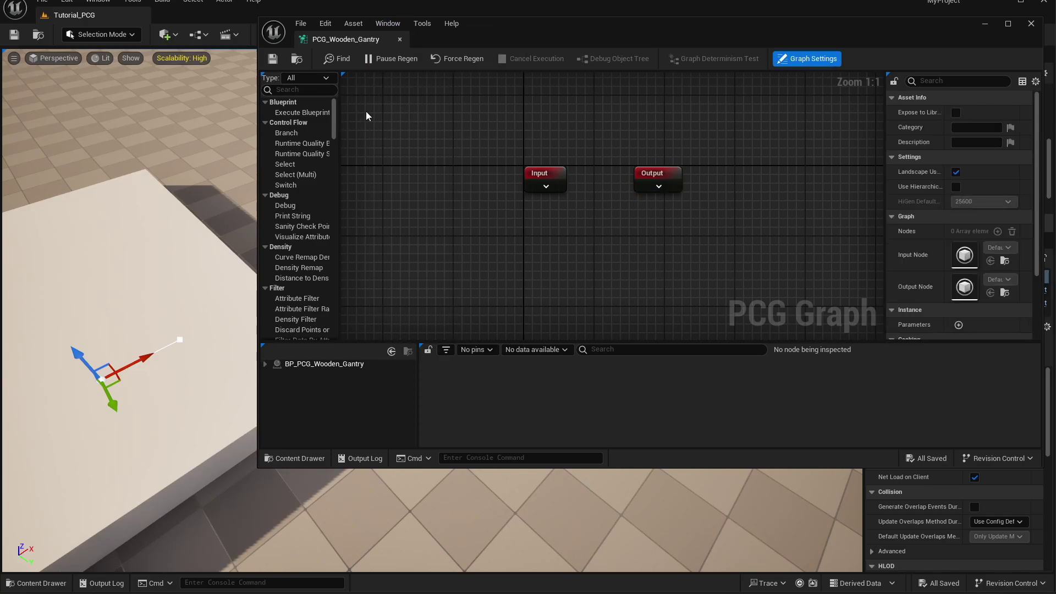
Reposition the graph window over the level and find an empty area of the graph for new nodes.
left_click_drag(681, 18, 563, 41)
scroll(614, 244, "down", 5)
right_click_drag(612, 246, 668, 132)
scroll(519, 247, "up", 4)
right_click_drag(533, 238, 349, 371)
right_click_drag(488, 280, 393, 21)
left_click_drag(405, 48, 463, 98)
right_click_drag(468, 187, 518, 286)
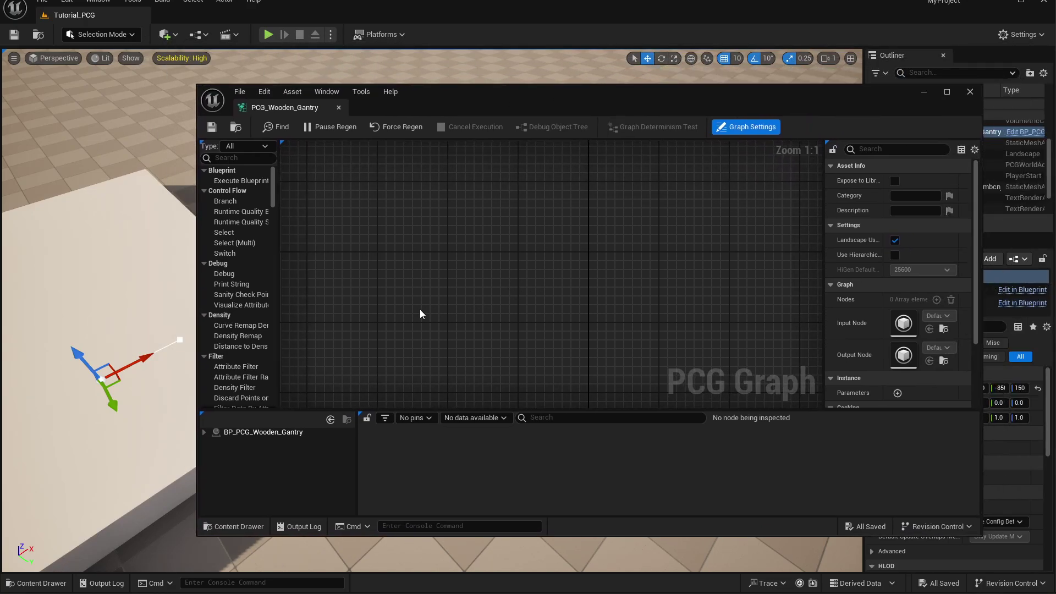
right_click_drag(381, 304, 448, 189)
Find Get Spline Data by searching for "get spline", add it to the empty graph area, and clear the search.
right_click(384, 290)
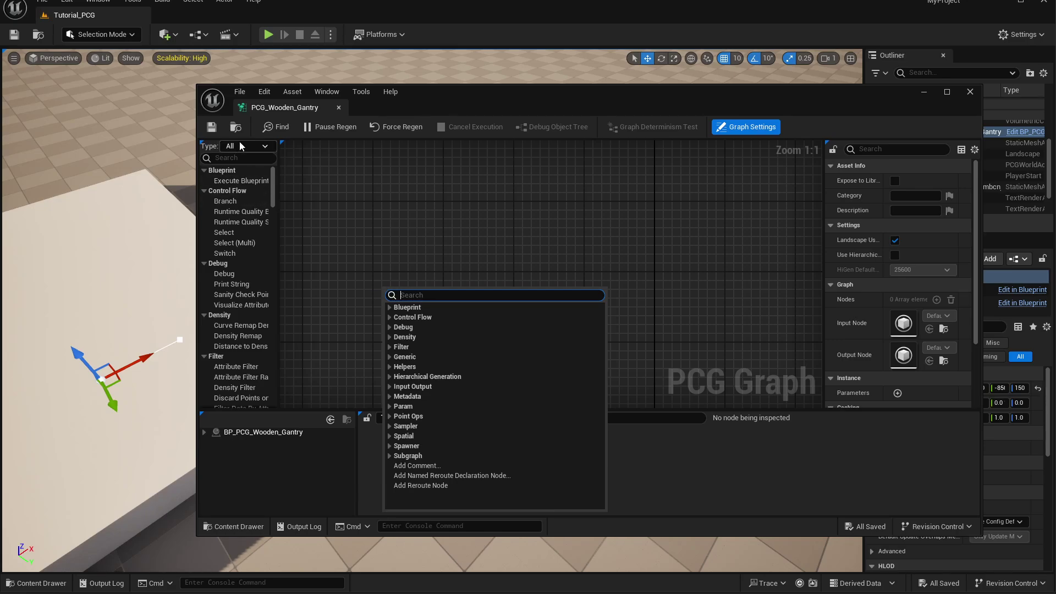
left_click(239, 159)
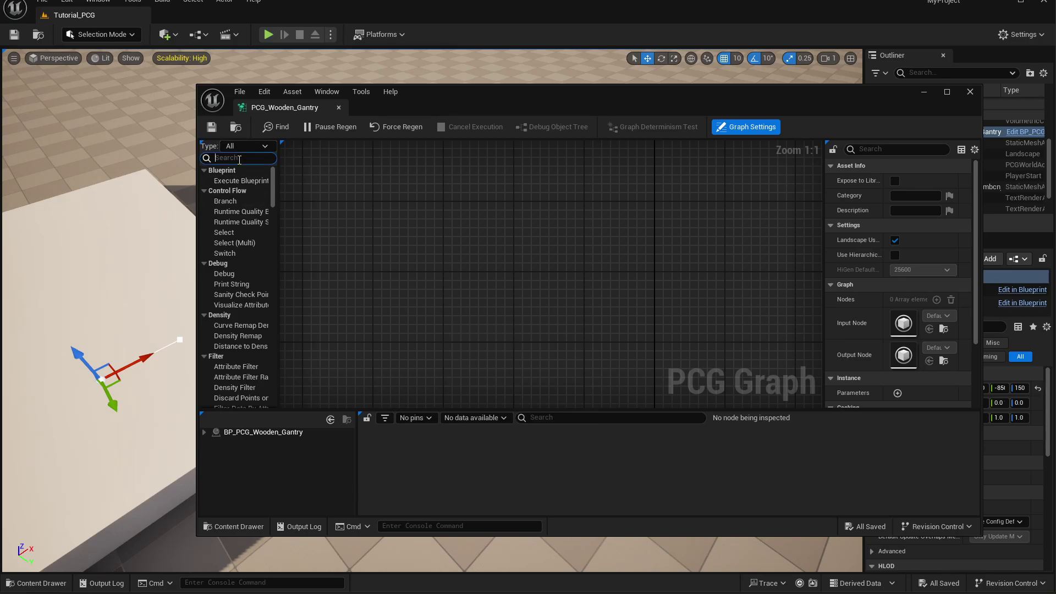
type("get")
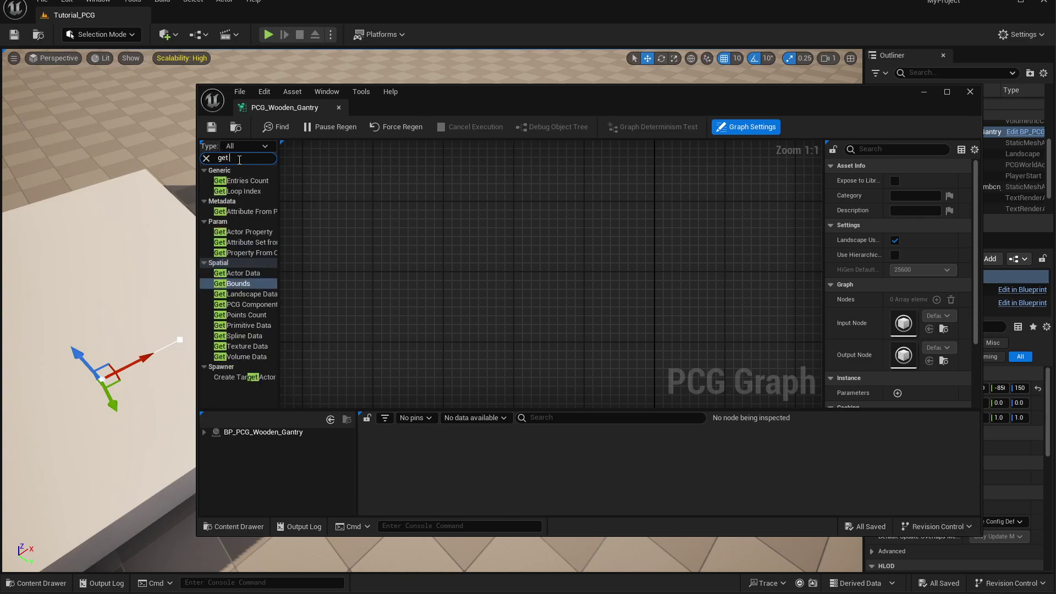
type(" spline")
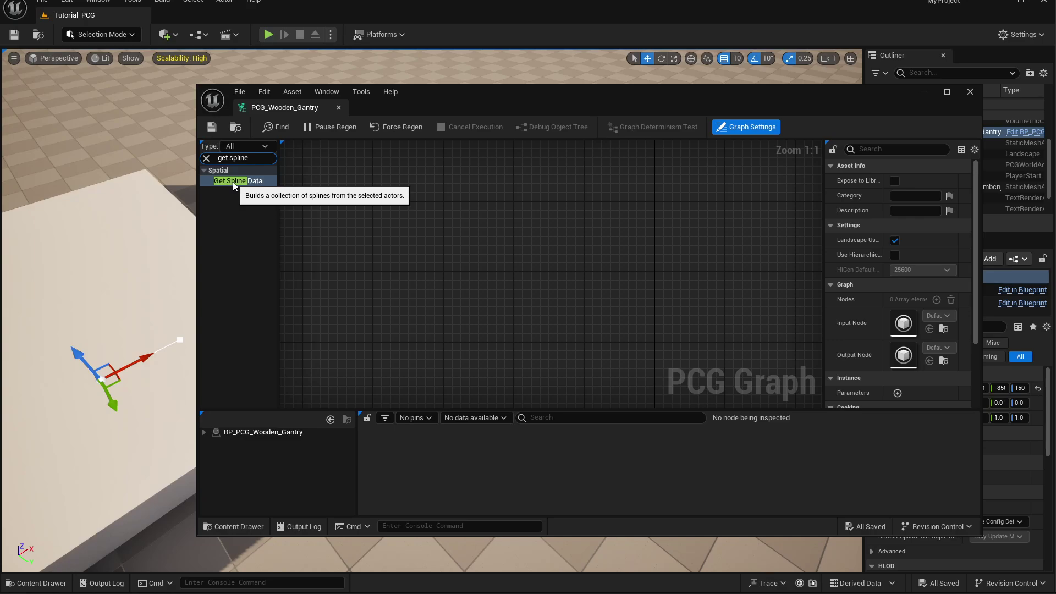
left_click_drag(233, 185, 402, 254)
left_click(403, 206)
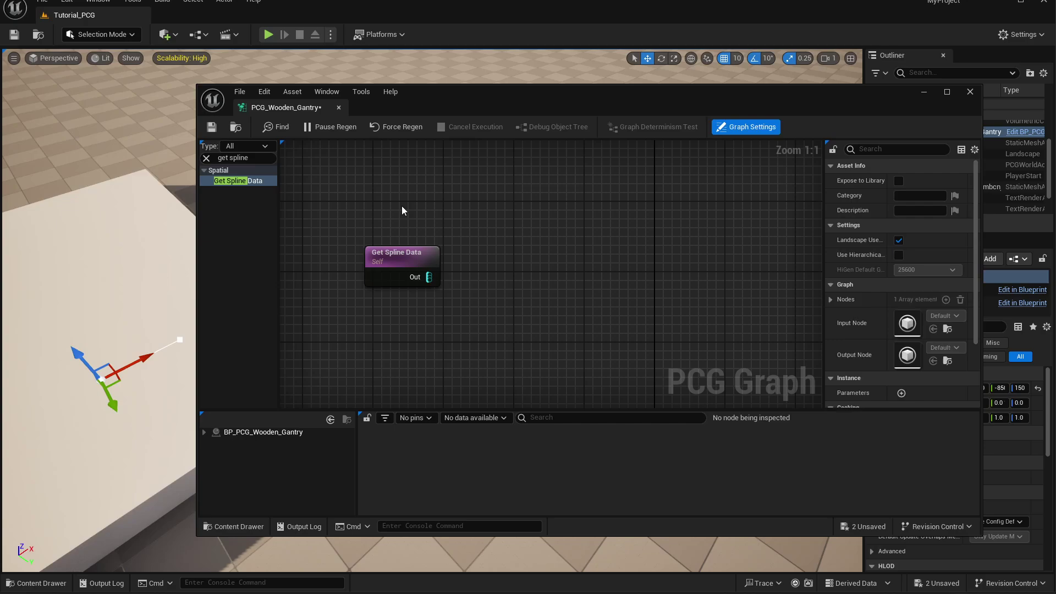
left_click(206, 158)
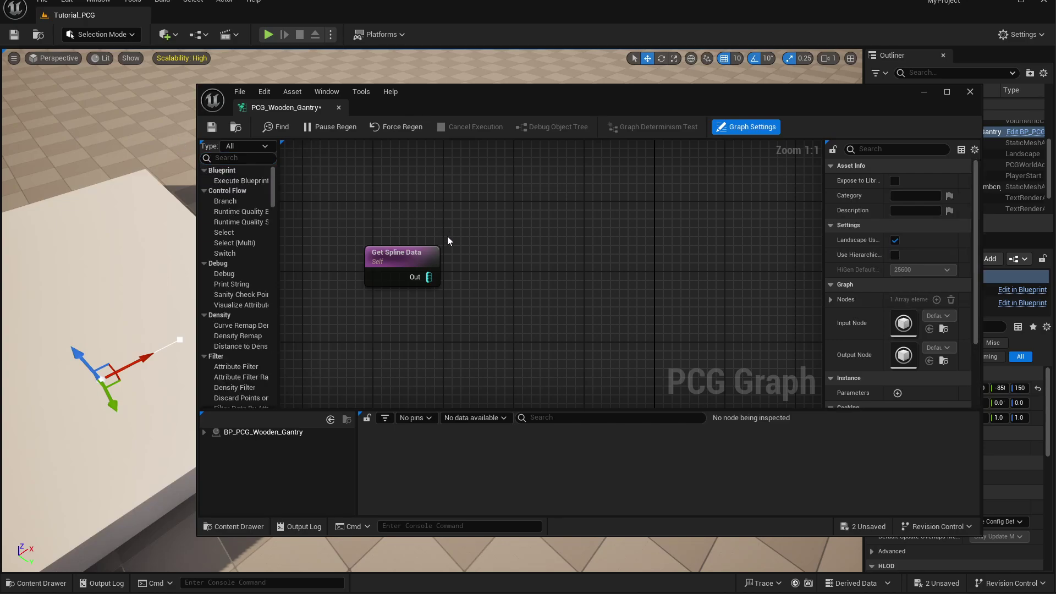
Show the Get Spline Data node's settings, and make the graph window taller and place it beside the spline.
left_click(418, 272)
left_click_drag(612, 98, 481, 50)
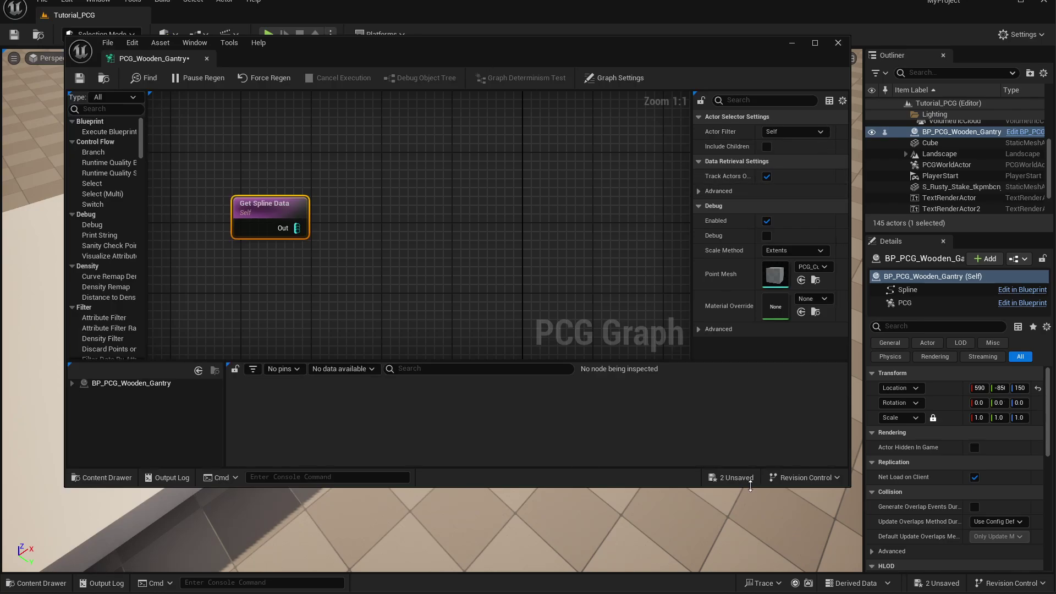
right_click_drag(750, 488, 645, 492)
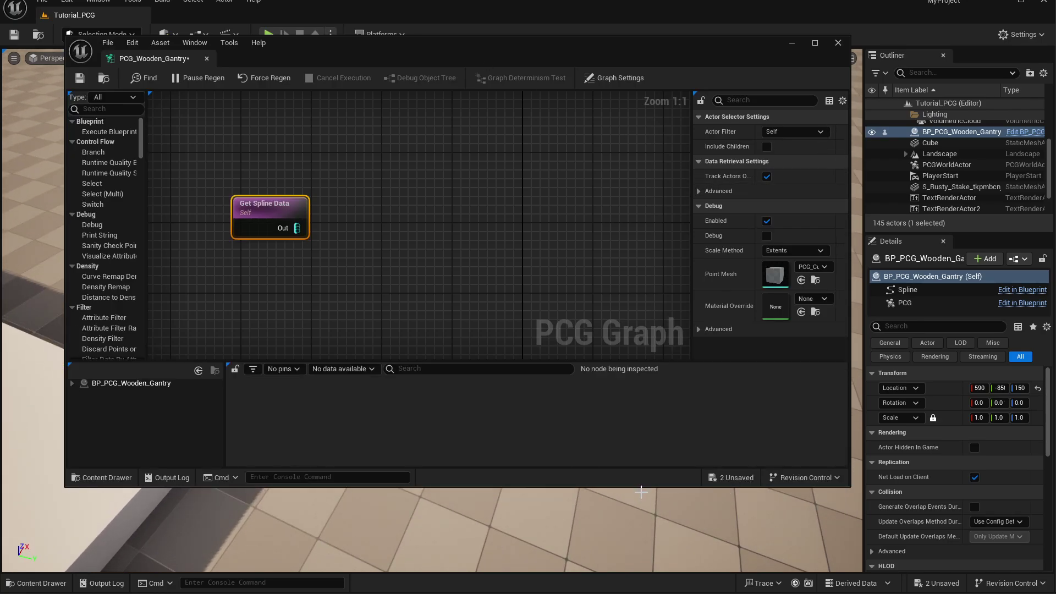
left_click_drag(645, 485, 657, 548)
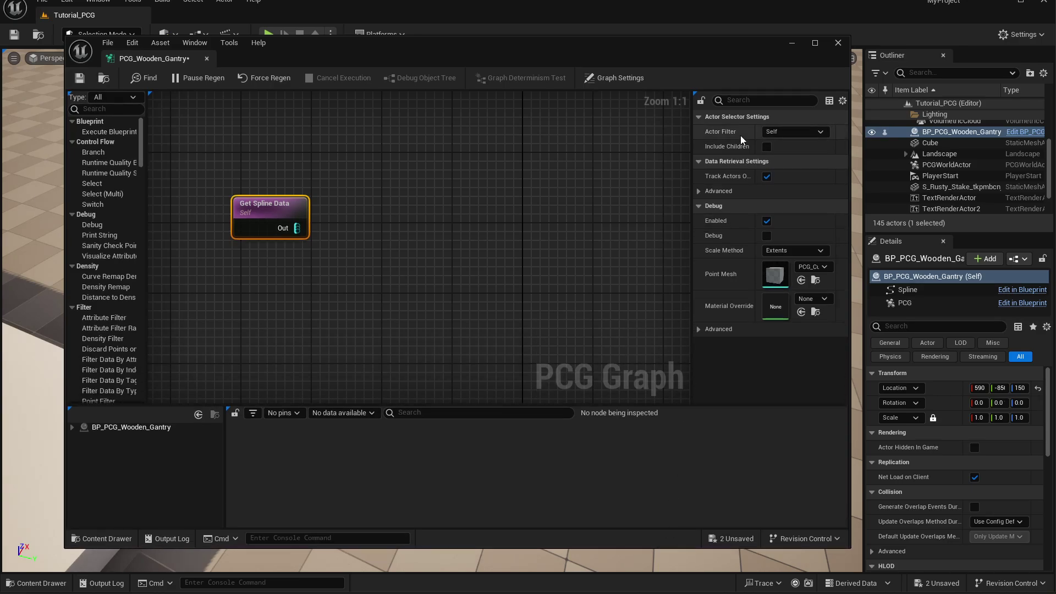
left_click_drag(633, 36, 791, 32)
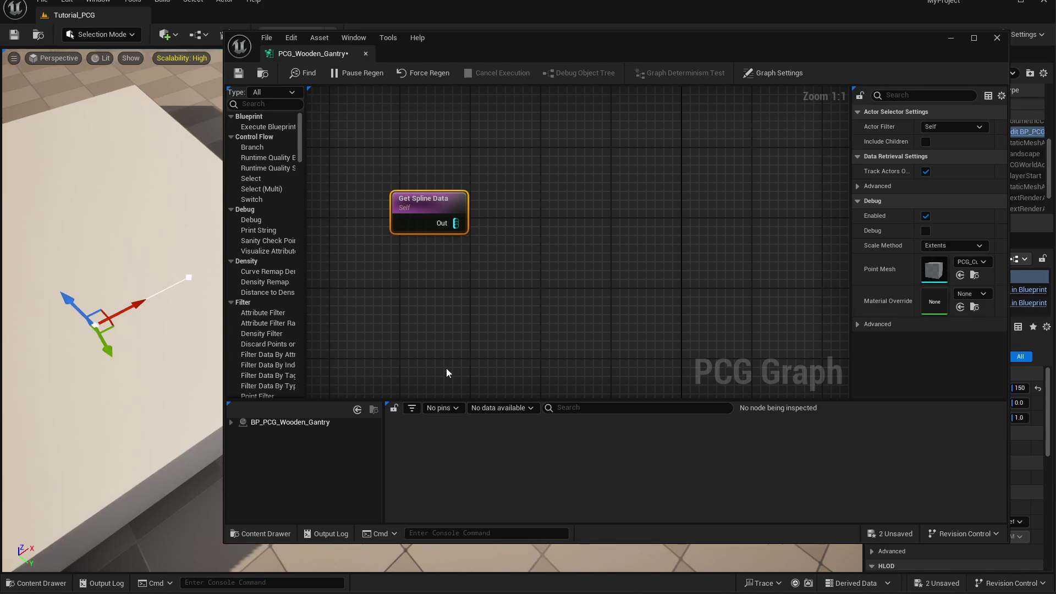
Preview the Get Spline Data node's debug output along the placed spline and switch its debug display off again.
left_click(552, 199)
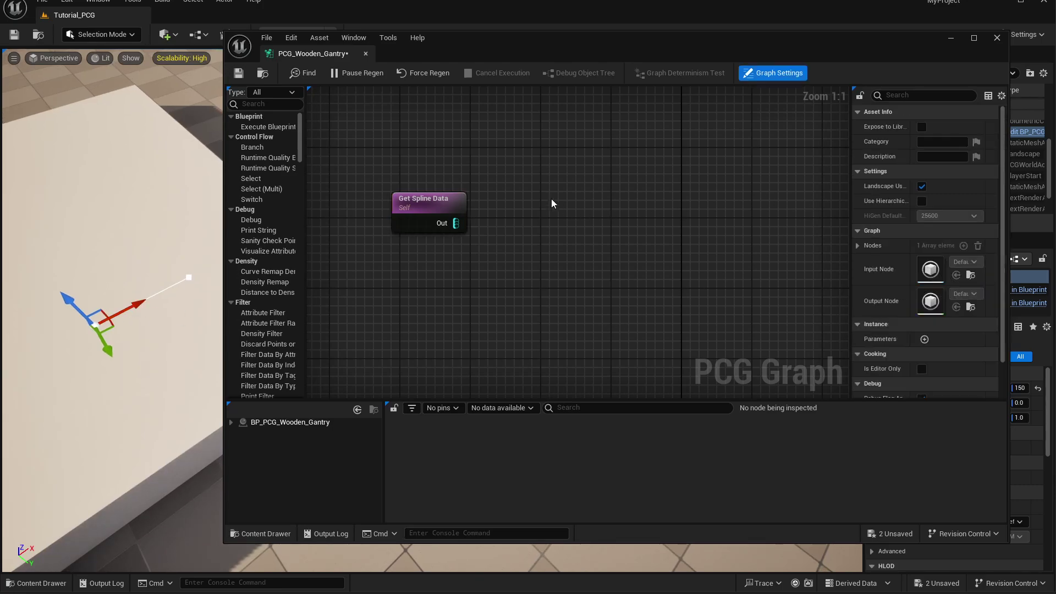
left_click_drag(508, 161, 448, 264)
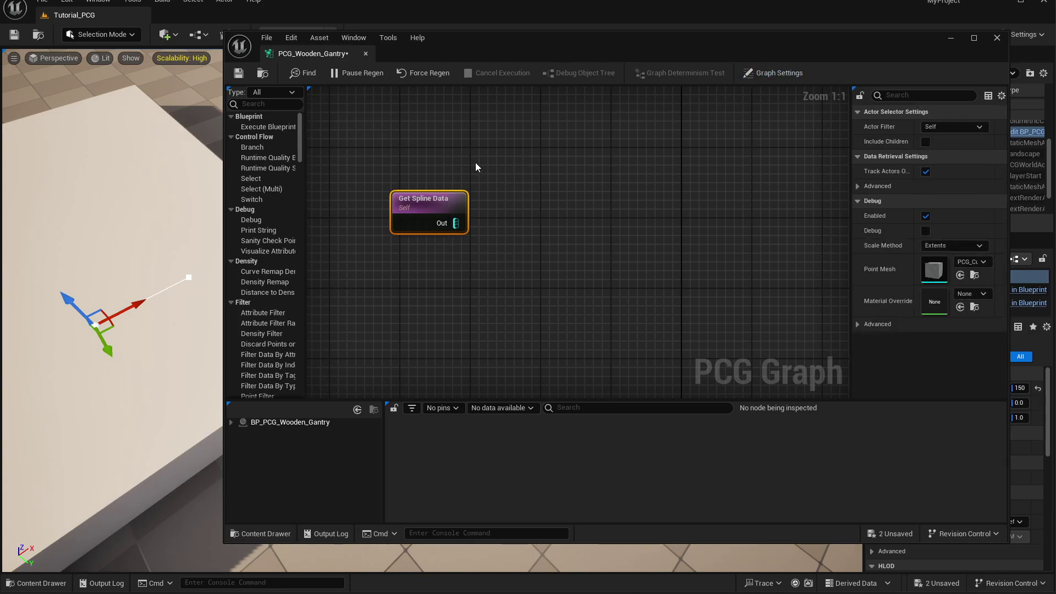
left_click_drag(475, 163, 391, 260)
key("d")
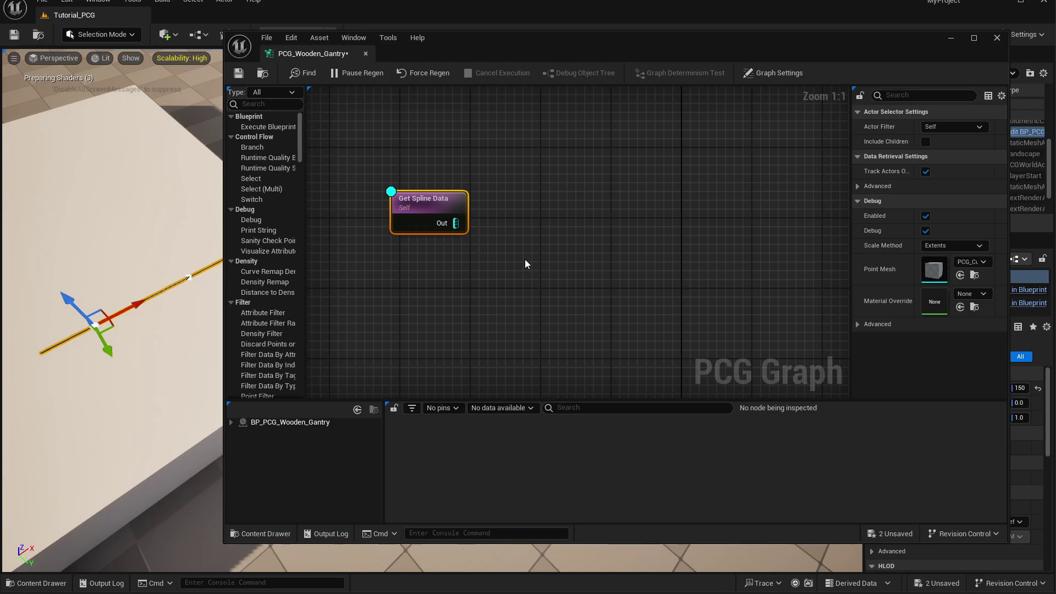
key("d")
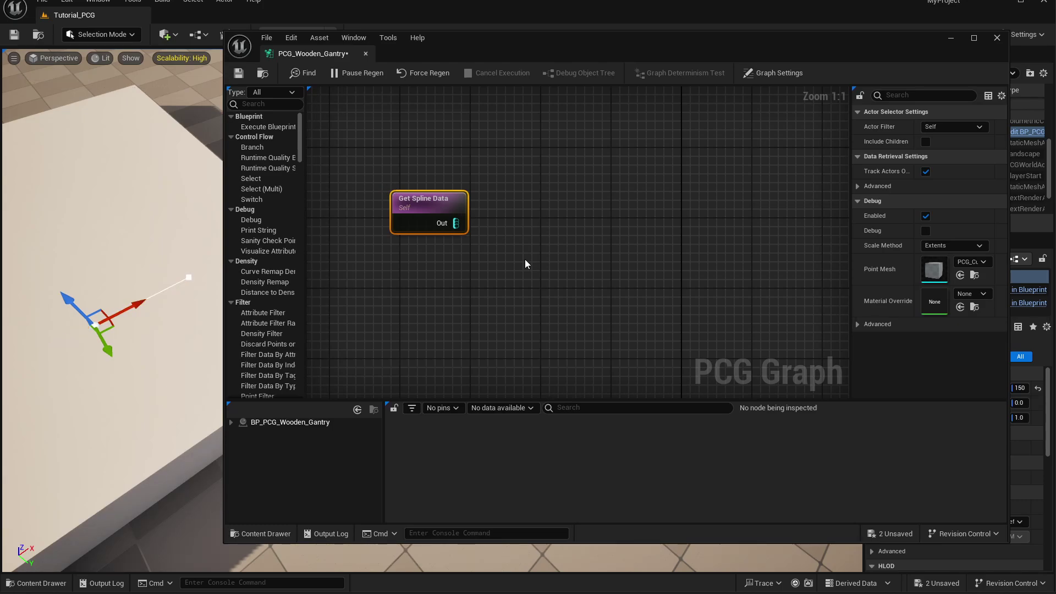
Toggle the Get Spline Data node's debug display repeatedly to compare the level spline with and without its preview, leaving it off.
key("d")
key("d")
key("d")
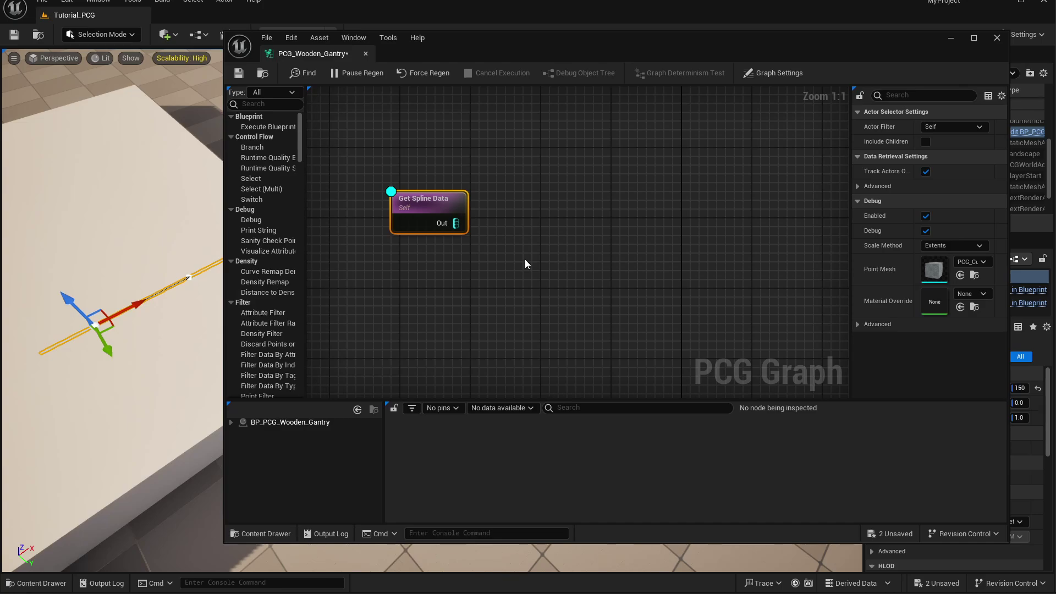
key("d")
key("d")
key("d")
key("d")
key("d")
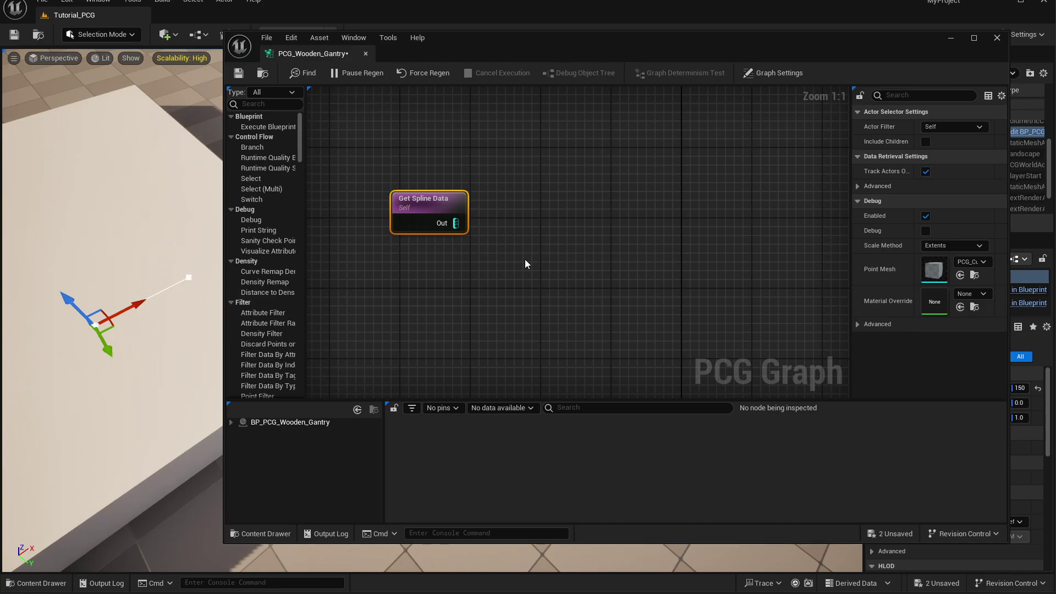
key("d")
key("d")
key("d")
key("d")
key("d")
key("d")
key("d")
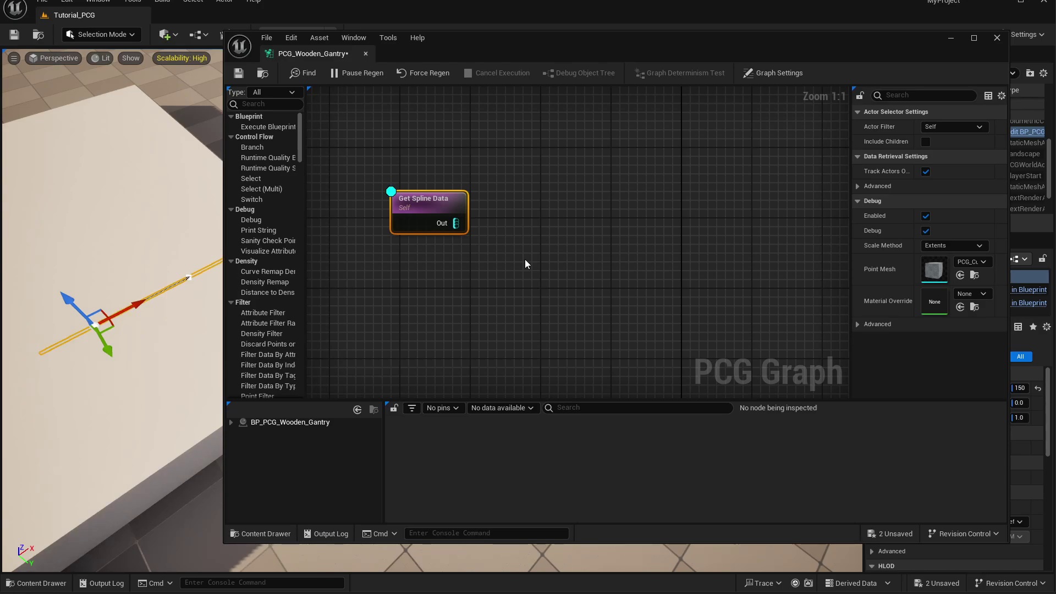
key("d")
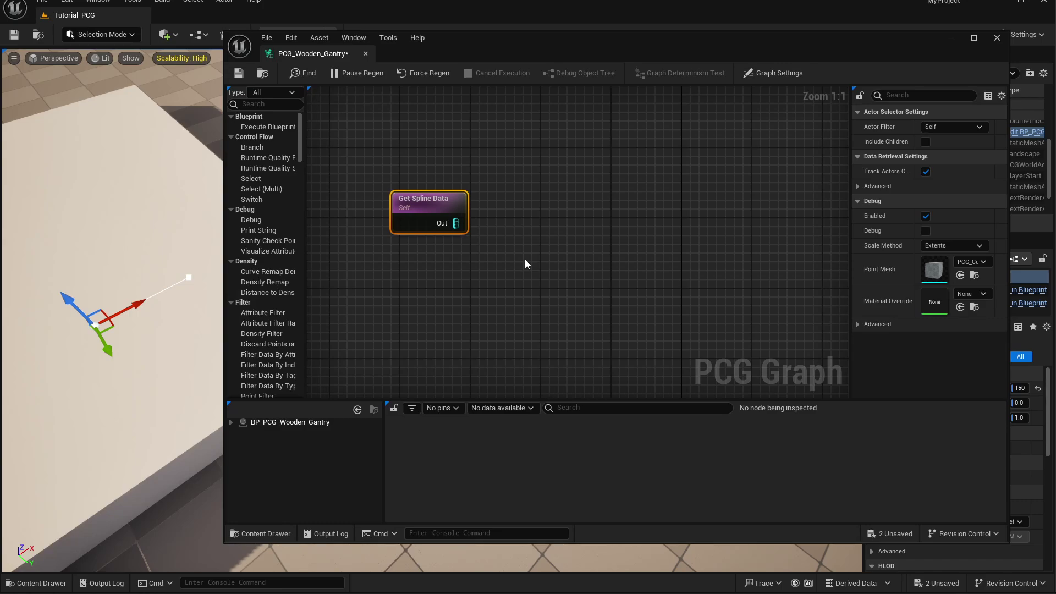
Try All World Actors as the Get Spline Data node's actor filter and restore the filter to Self.
left_click(941, 131)
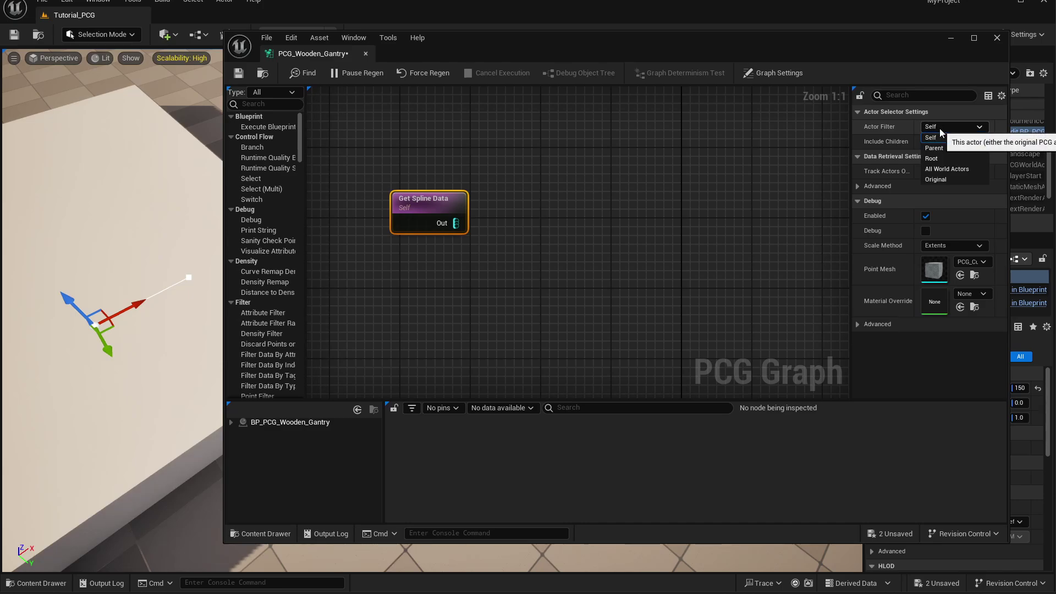
left_click(963, 169)
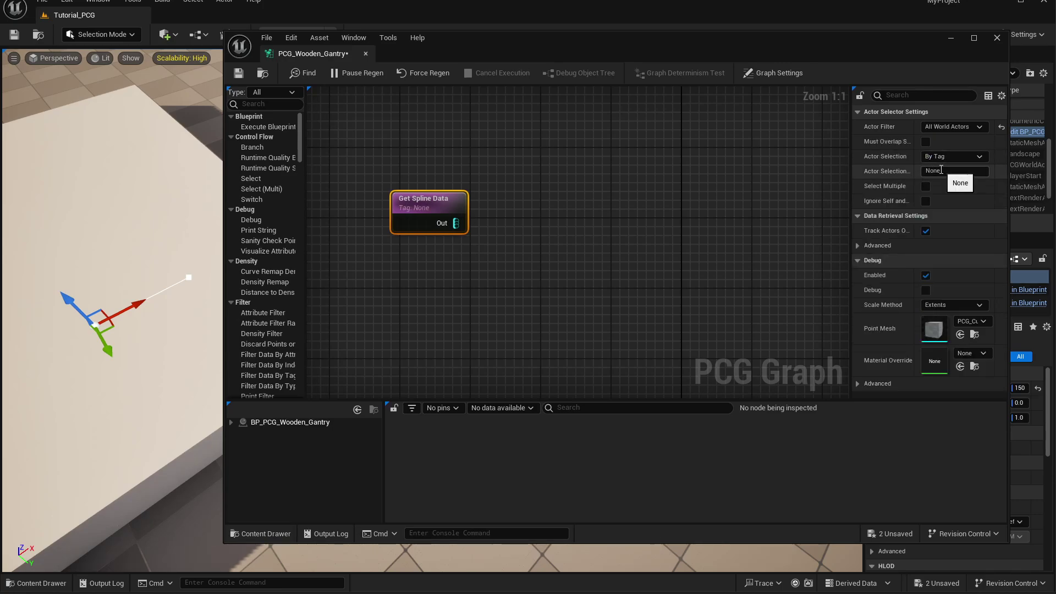
left_click(957, 128)
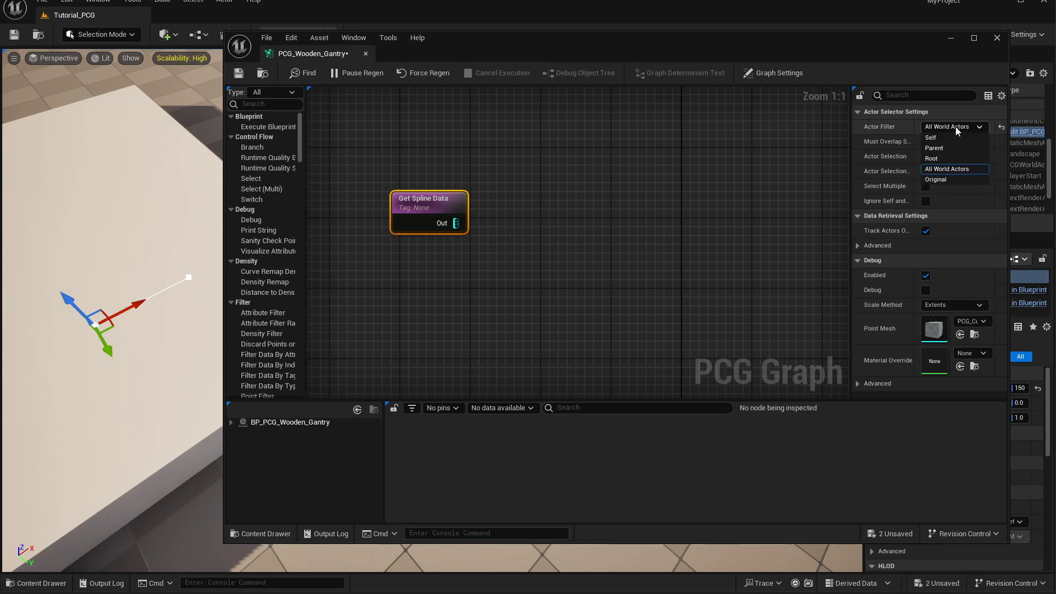
left_click(931, 138)
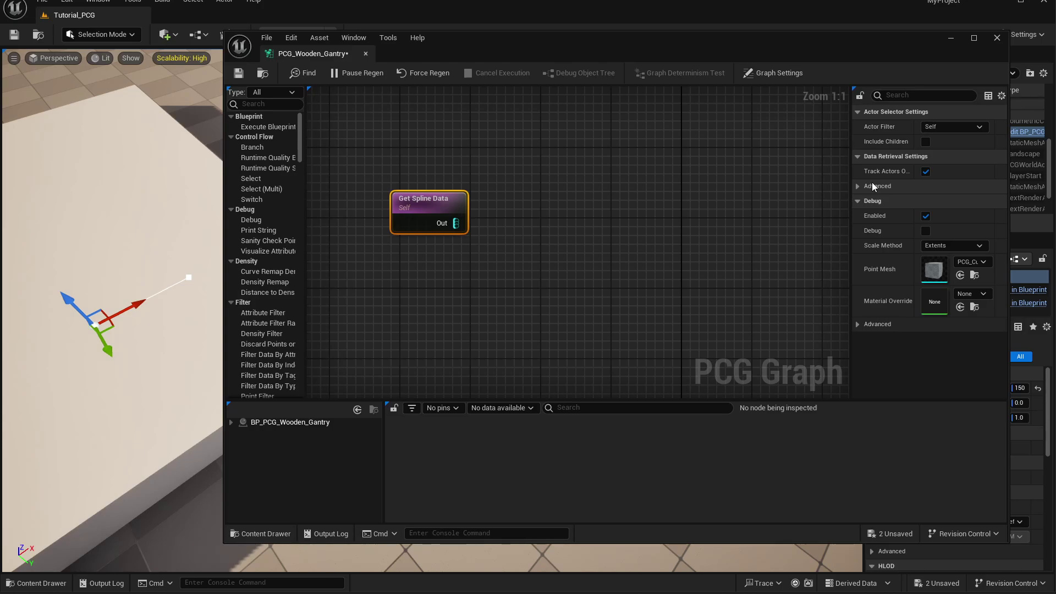
Move the graph window aside to uncover the spline in the level and save the PCG graph.
right_click_drag(586, 254, 581, 209)
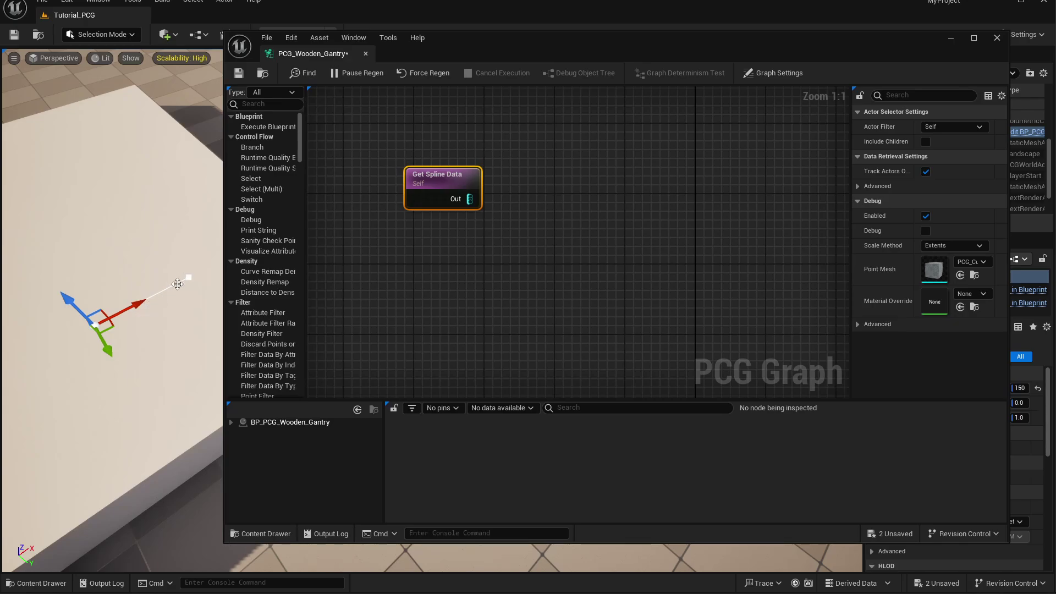
left_click_drag(514, 27, 626, 18)
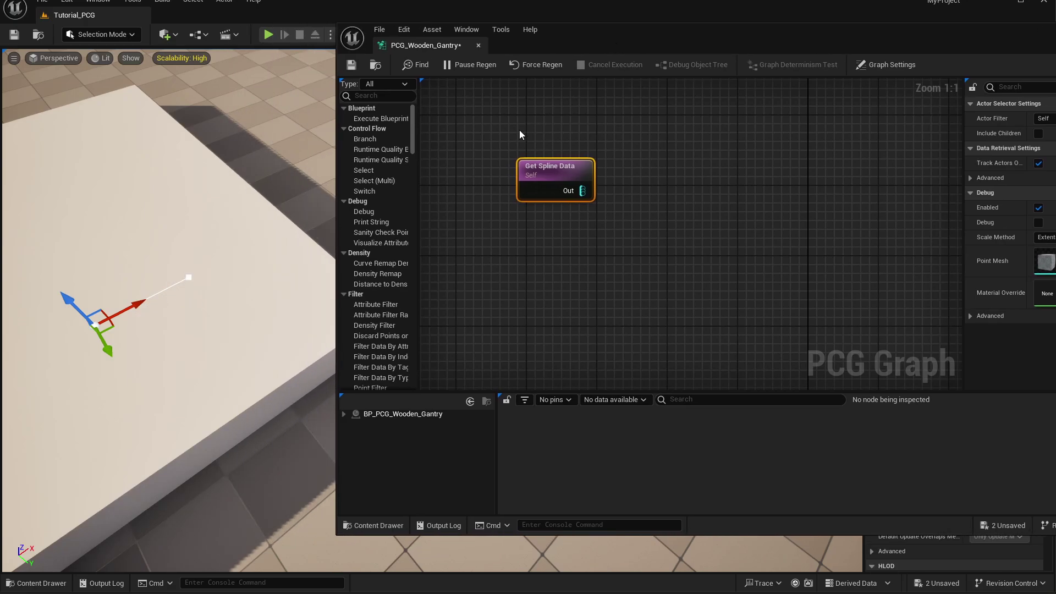
key("ctrl+s")
Lengthen the gantry spline by moving its end point outward along the spline direction, past the slab's edge, and deselect it.
left_click(189, 278)
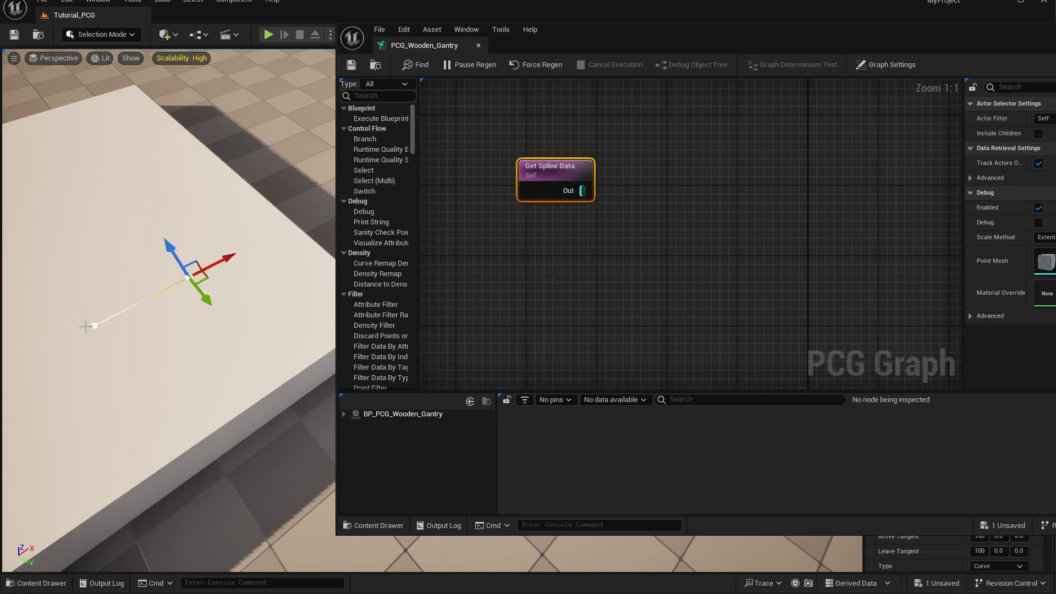
left_click_drag(215, 265, 374, 185)
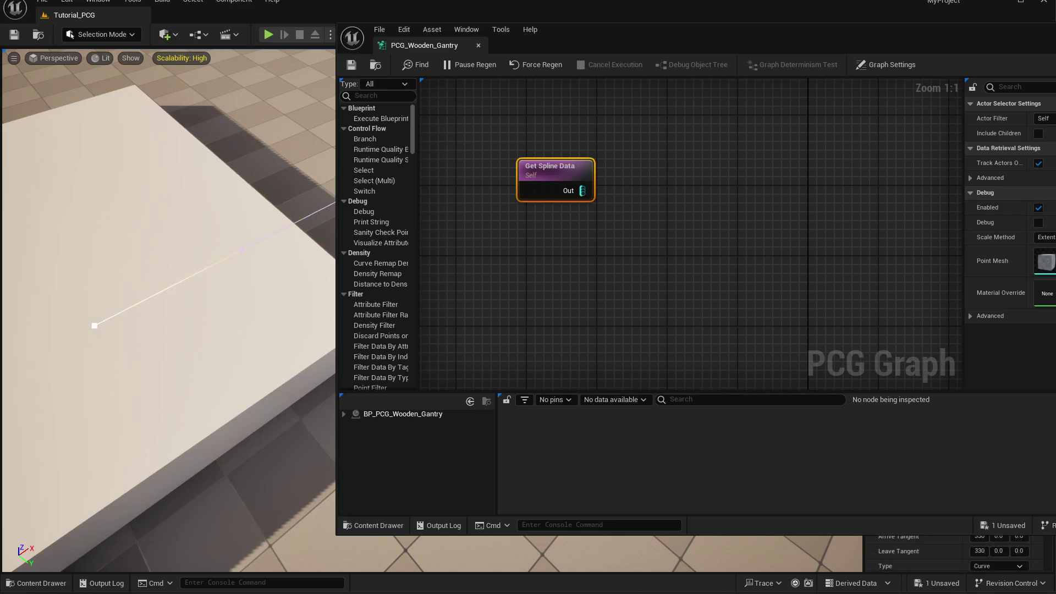
right_click_drag(242, 274, 261, 254)
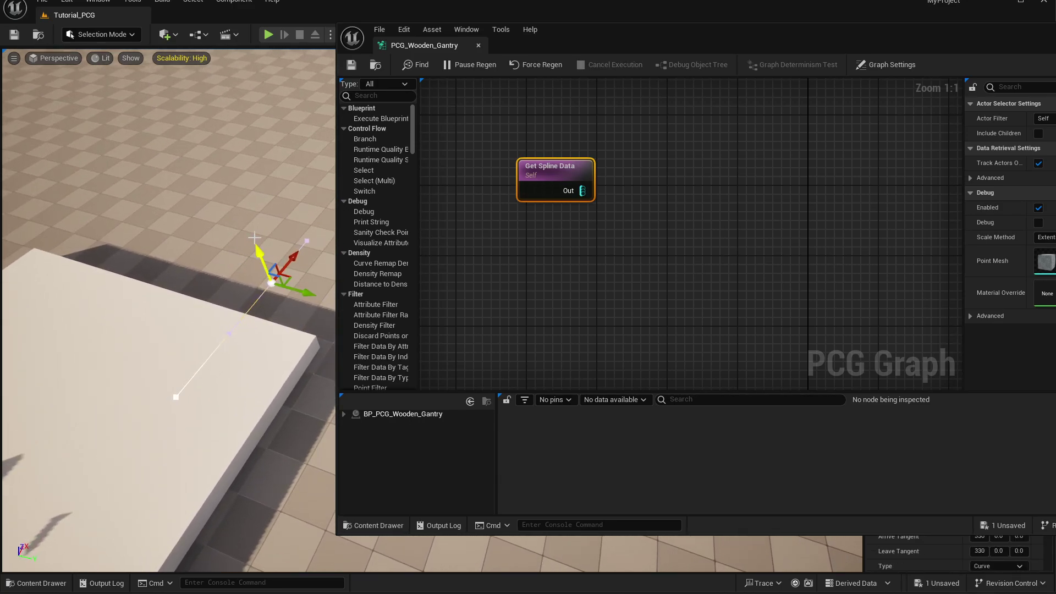
left_click_drag(292, 257, 333, 204)
left_click(294, 312)
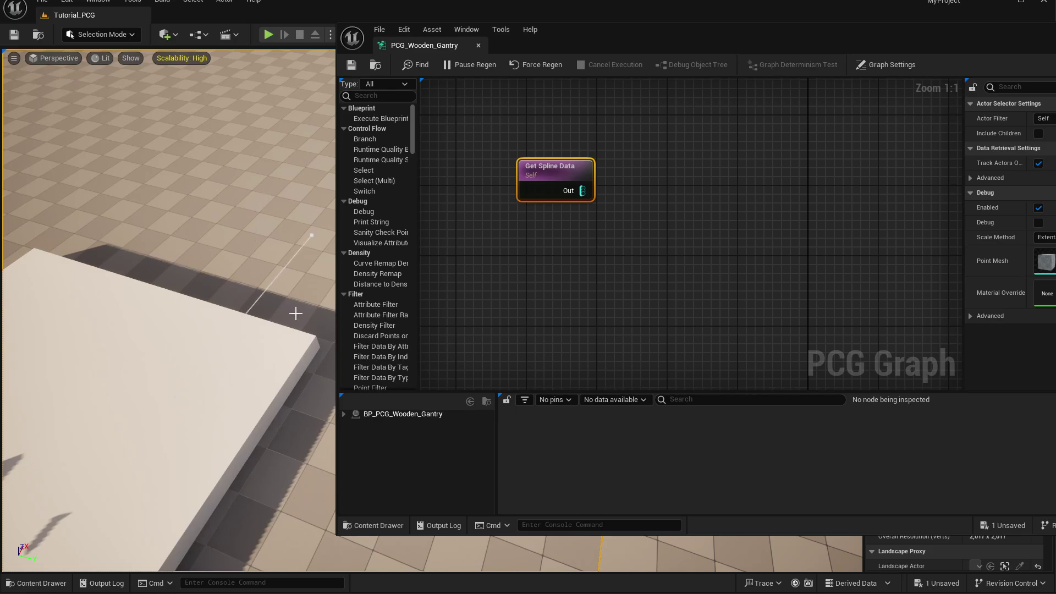
Duplicate the floor slab along its length so the copy lies under the extended spline, and deselect it.
mouse_move(295, 312)
right_mouse_down()
mouse_move(325, 330)
mouse_move(297, 319)
right_mouse_up()
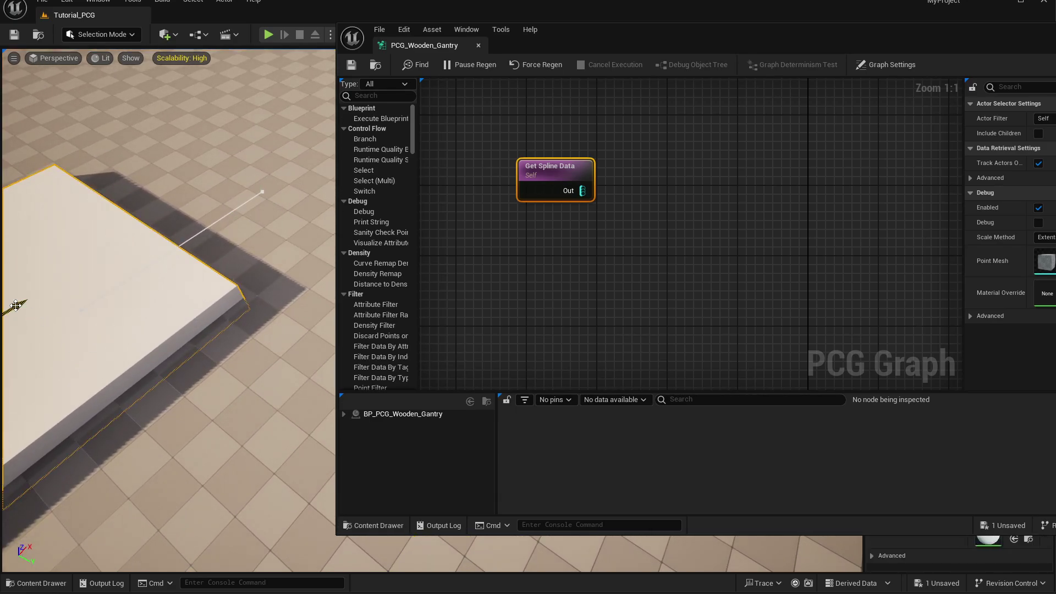
left_click(201, 226)
left_click_drag(201, 227, 276, 170)
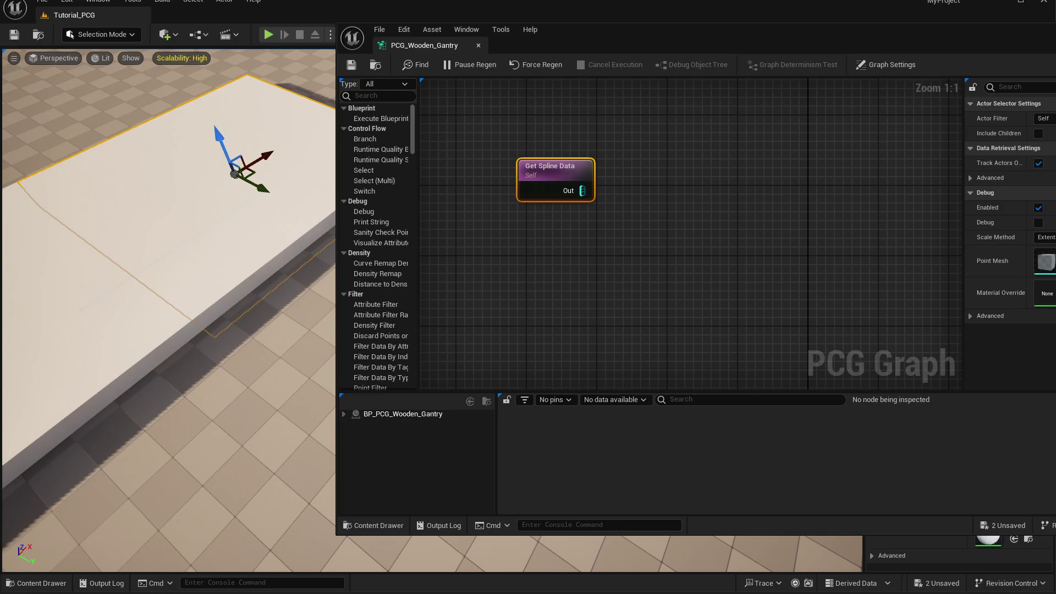
left_click(306, 373)
right_click_drag(305, 373, 377, 351)
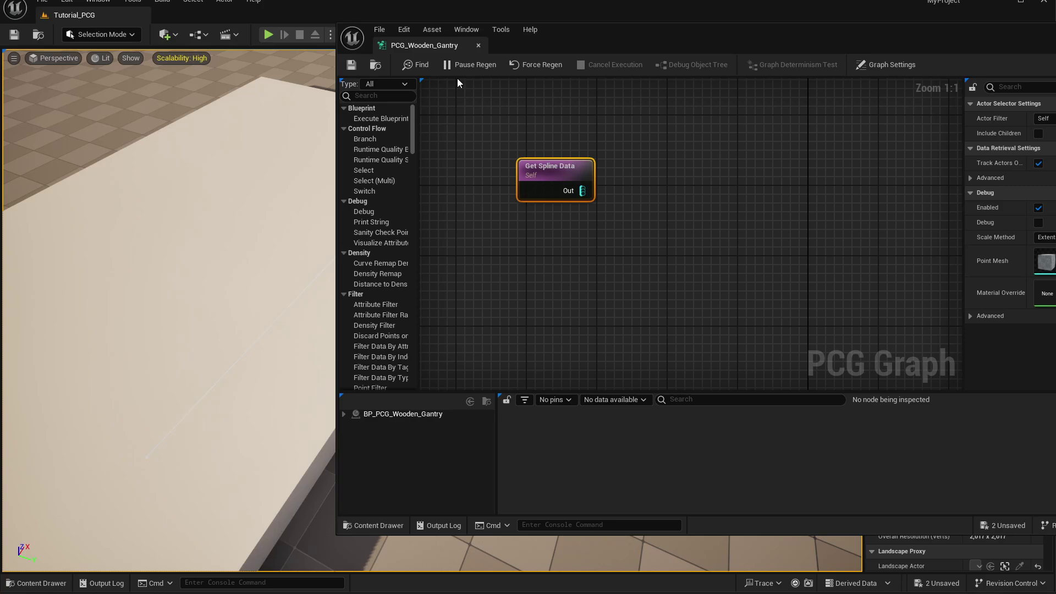
Add a Spline Sampler node fed by the Get Spline Data output and align it in line with that node.
left_click_drag(517, 27, 594, 28)
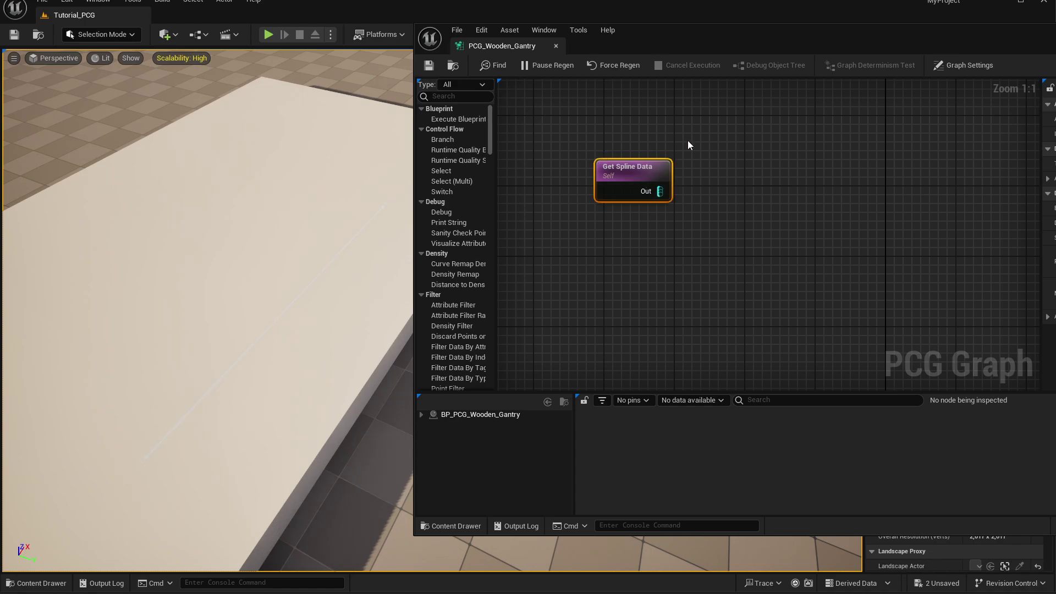
right_click_drag(726, 145, 669, 158)
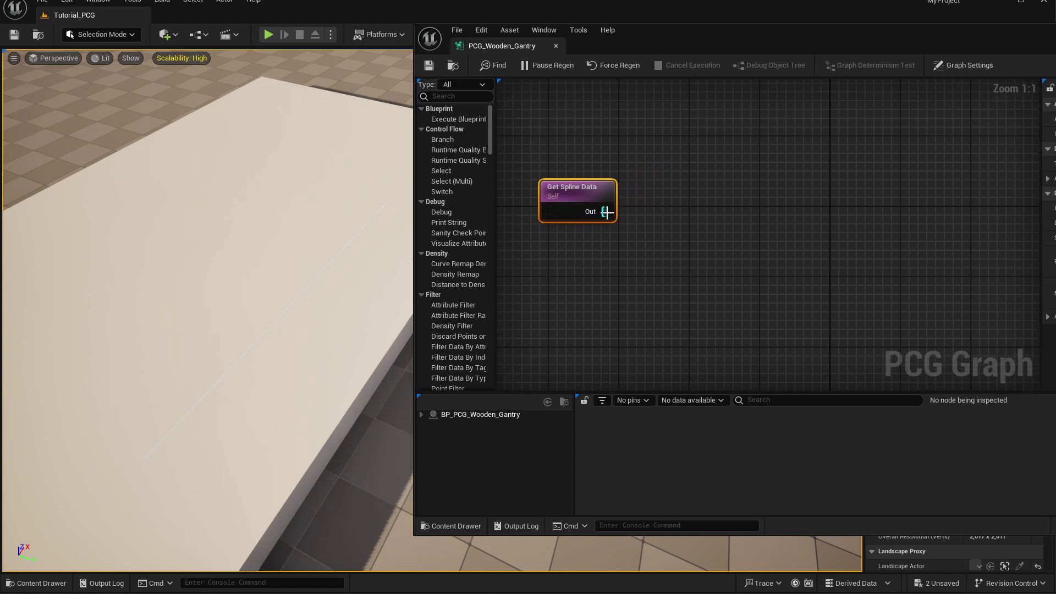
left_click_drag(603, 212, 691, 211)
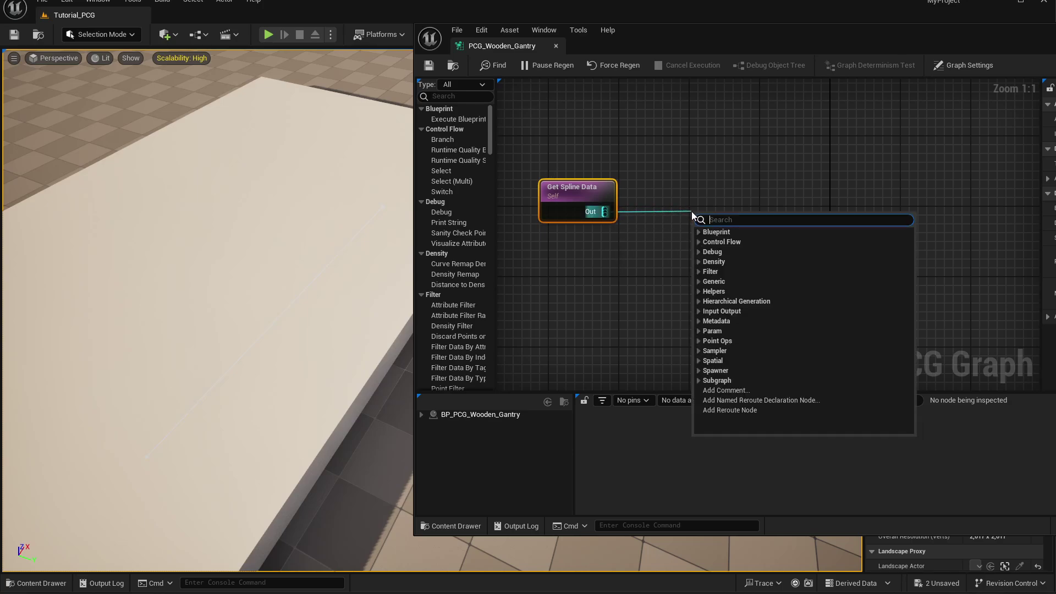
type("spl")
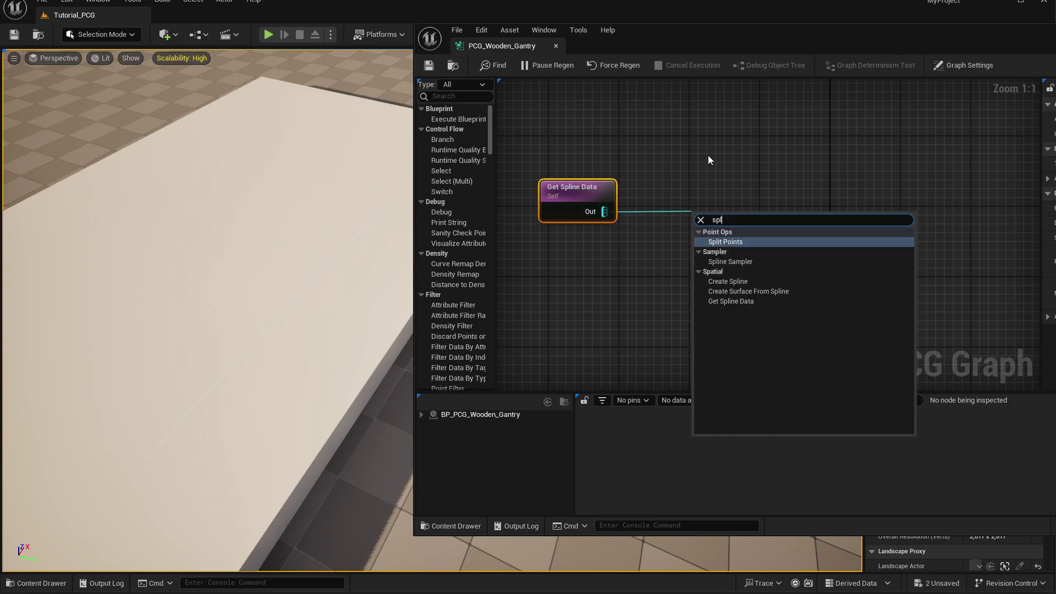
type("ine sam")
key("Return")
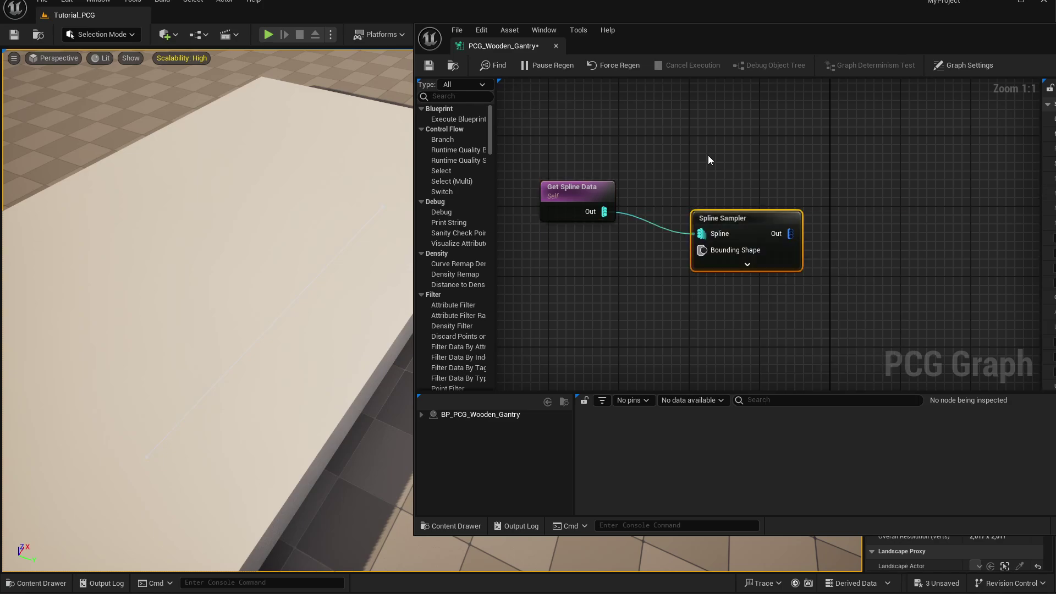
left_click_drag(747, 213, 719, 190)
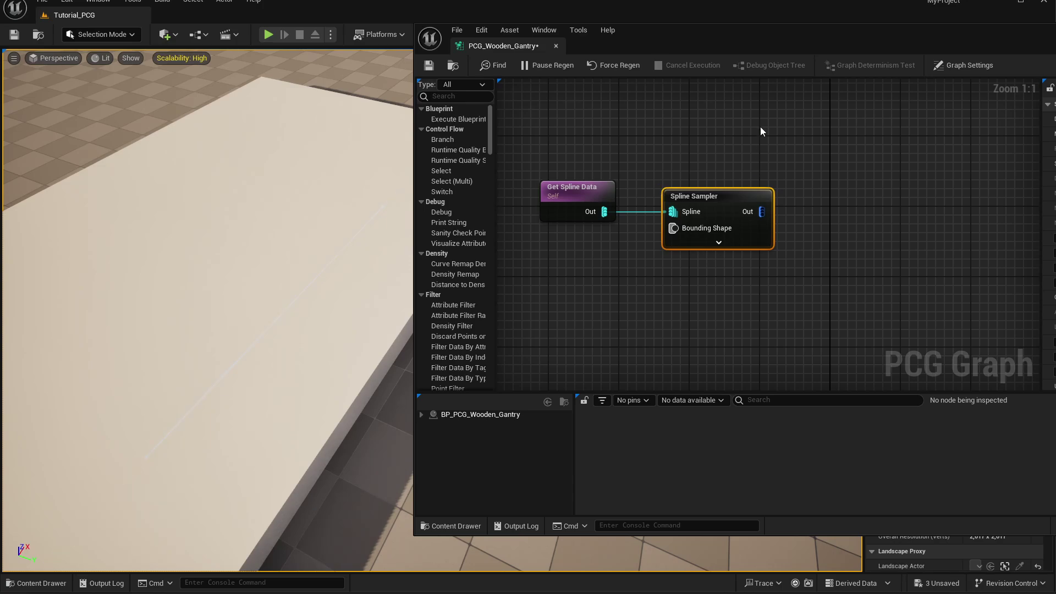
Bring the Spline Sampler's settings into view with more width and keep its Dimension at On Spline.
left_click_drag(764, 32, 467, 38)
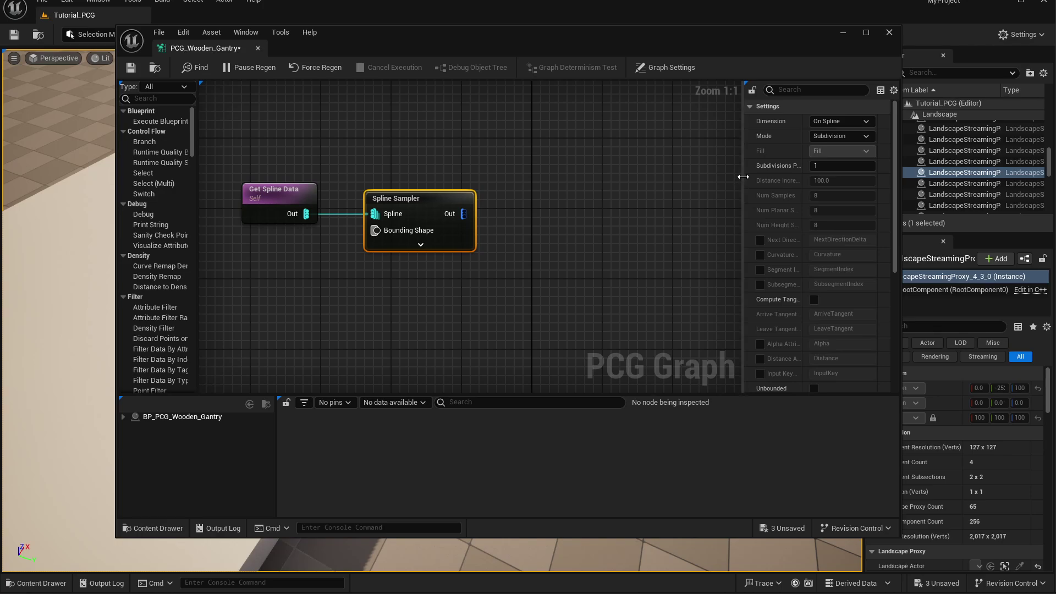
left_click_drag(743, 182, 688, 181)
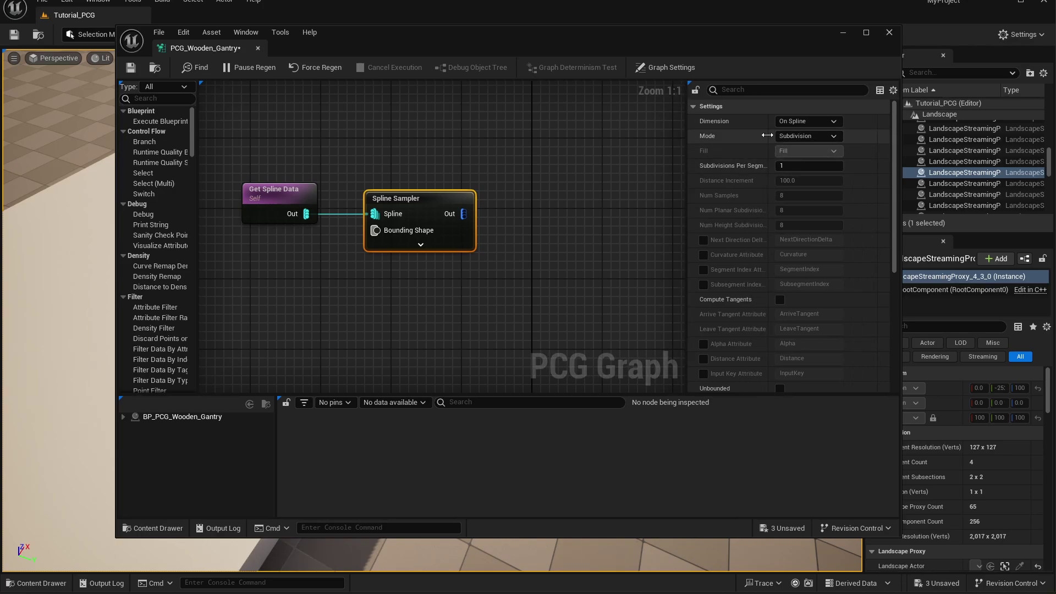
left_click_drag(770, 138, 787, 139)
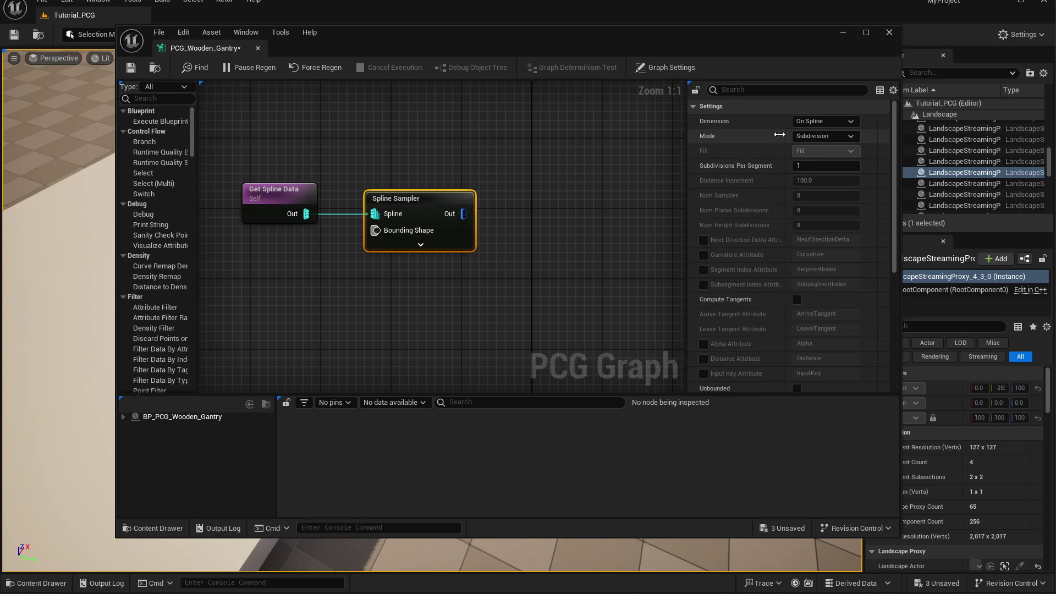
left_click(852, 121)
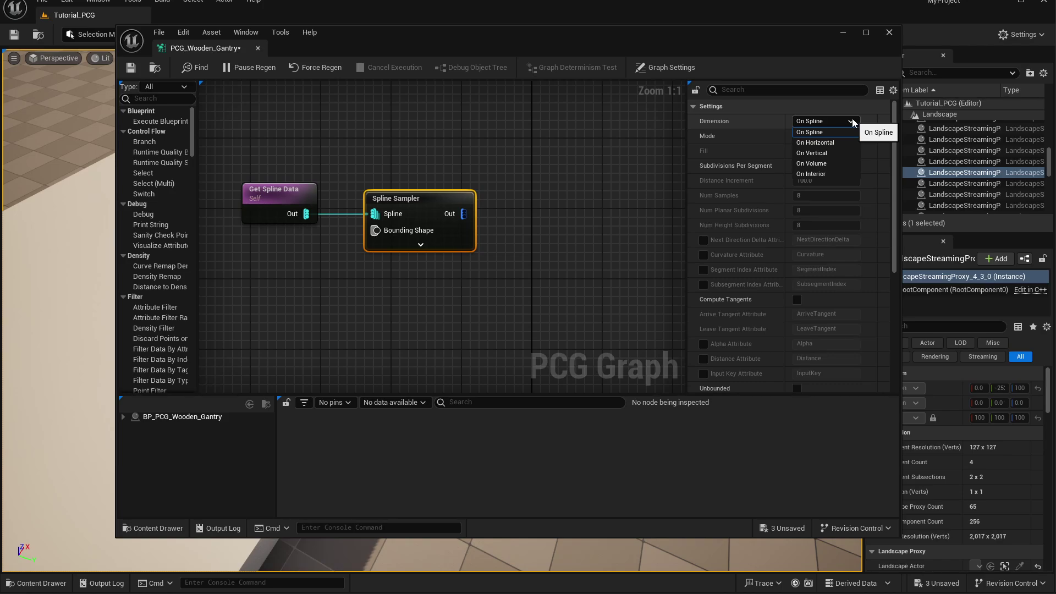
left_click(825, 134)
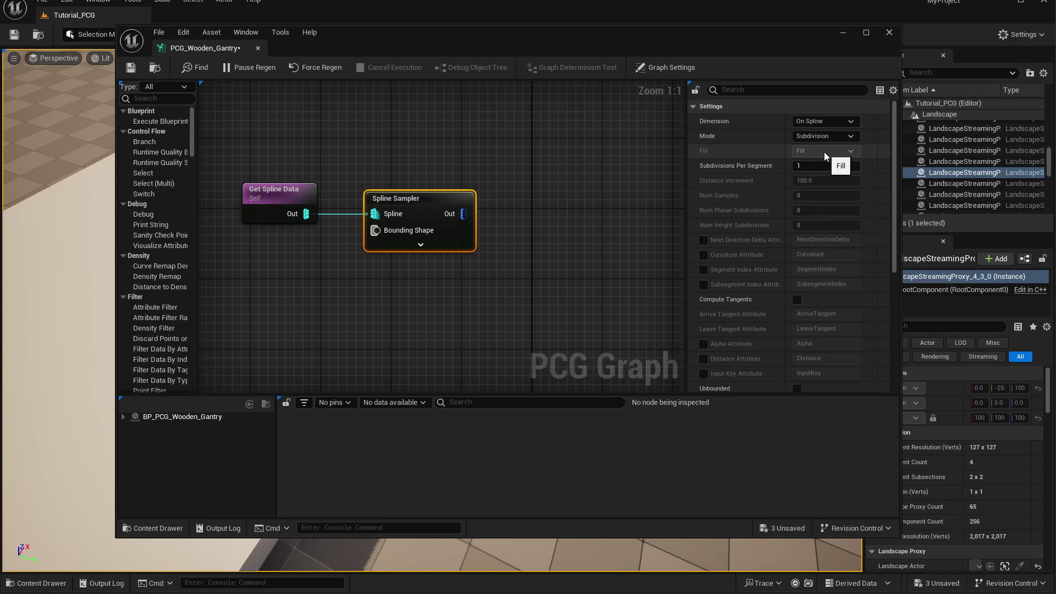
Set the Spline Sampler's mode to Distance with a distance increment of 50.
left_click(823, 137)
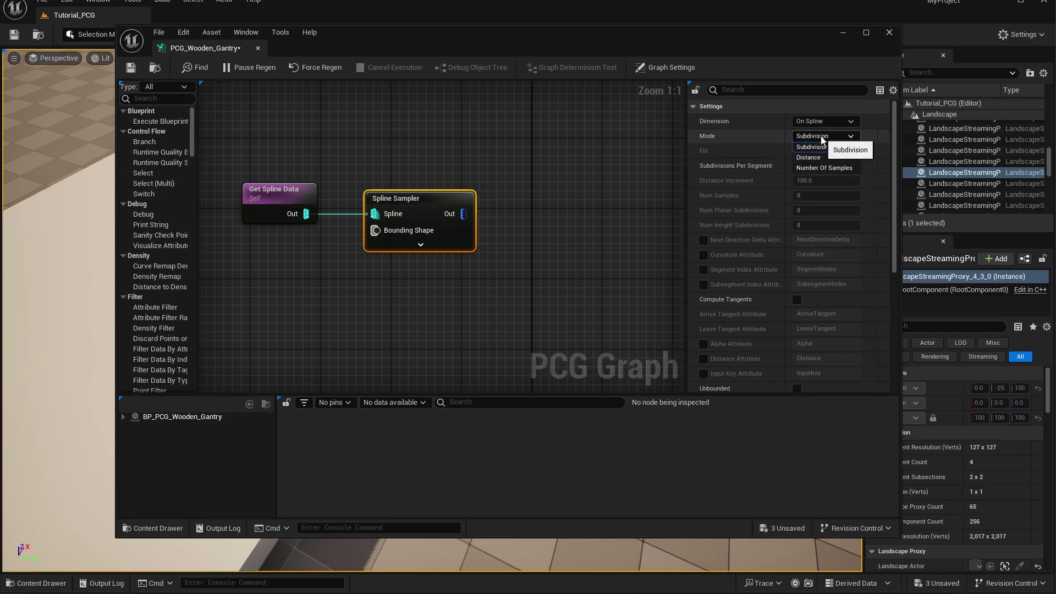
left_click(823, 158)
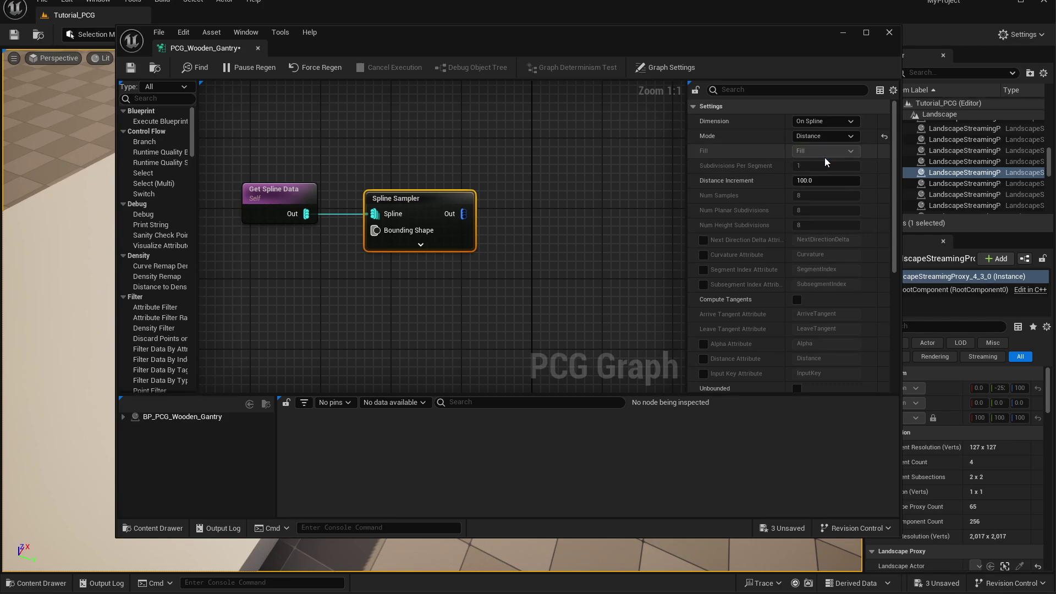
left_click(805, 181)
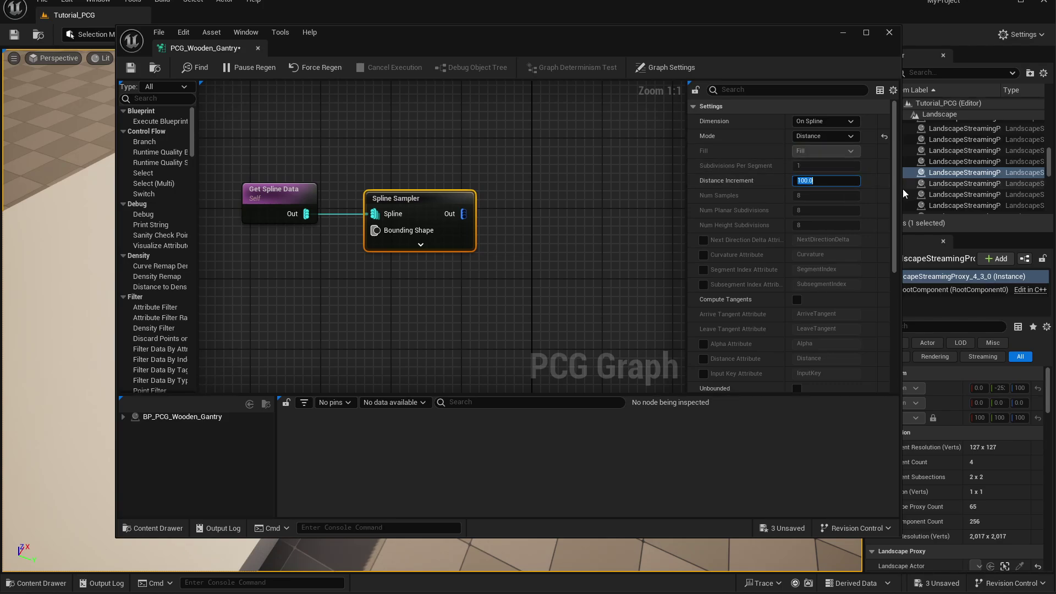
type("50")
key("Return")
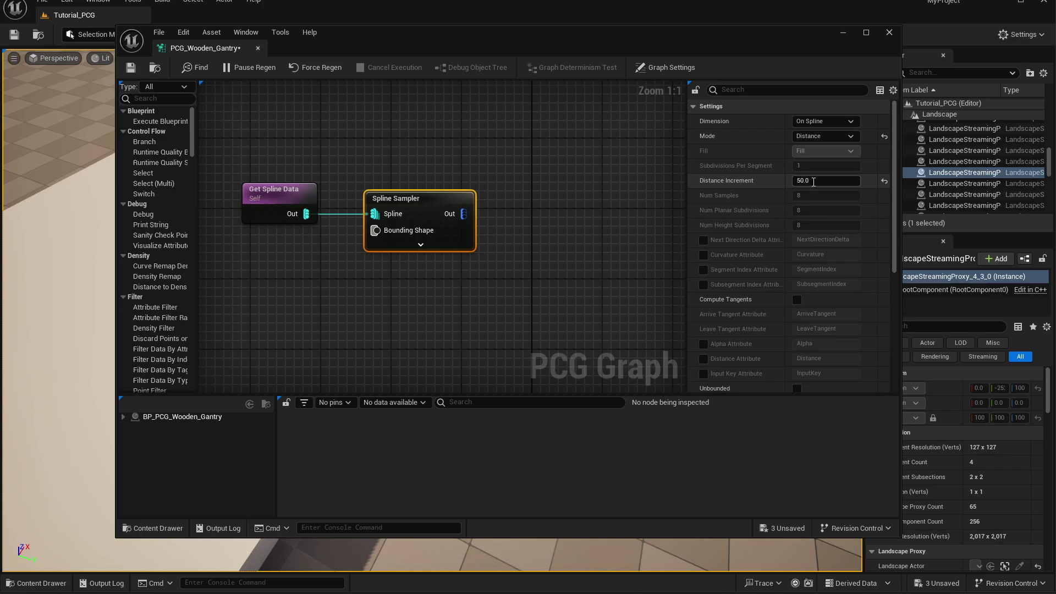
Set the Spline Sampler's distance increment to 45.
left_click(813, 181)
type("42")
key("BackSpace")
type("5")
key("Return")
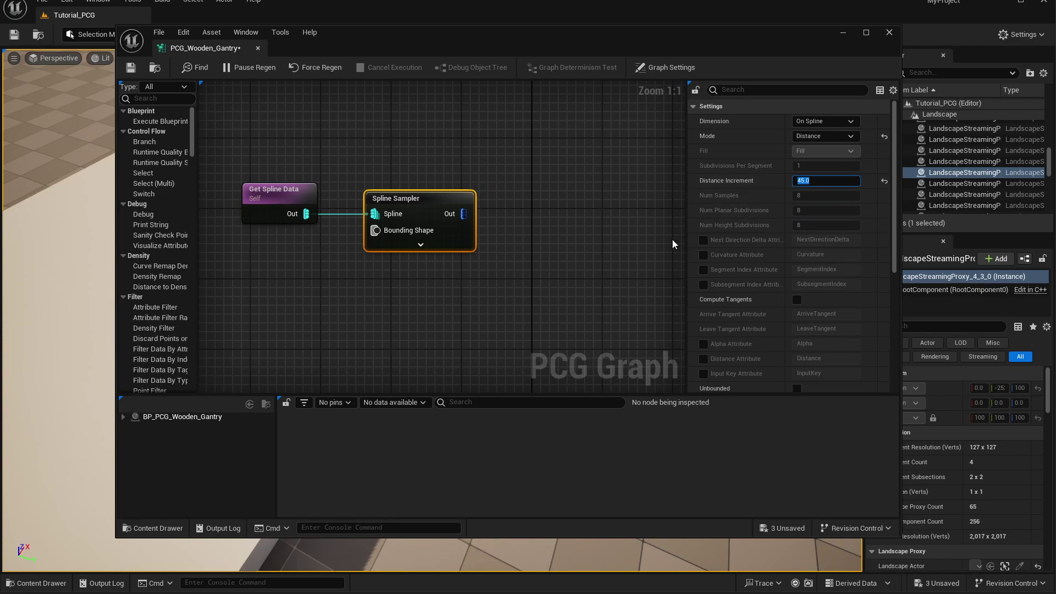
key("Return")
Make room beside the Spline Sampler node and move the graph window off the spline in the level.
right_click_drag(572, 247, 453, 236)
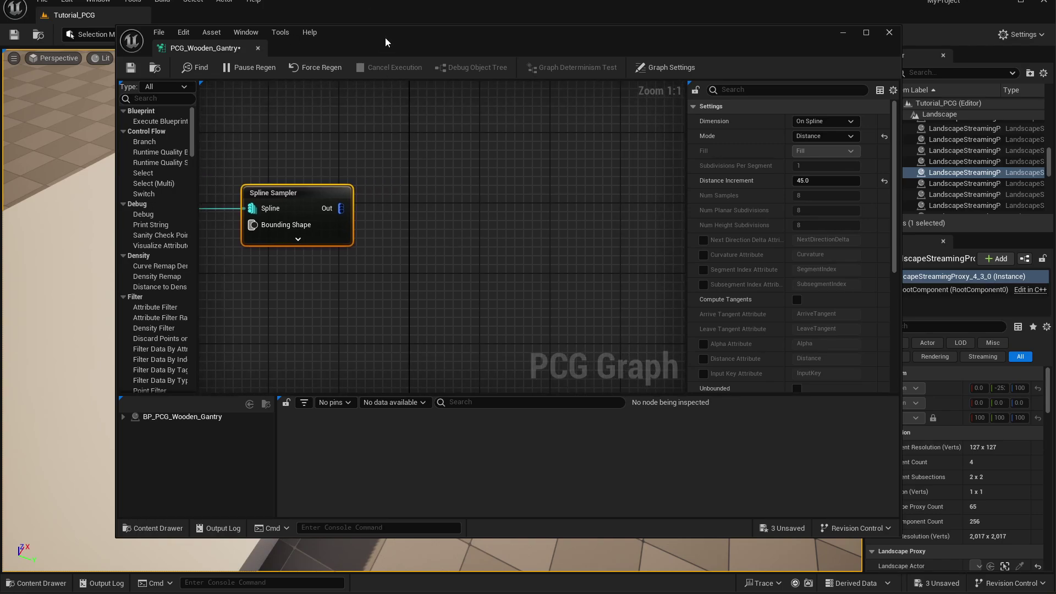
left_click_drag(388, 43, 740, 80)
left_click_drag(733, 184, 665, 313)
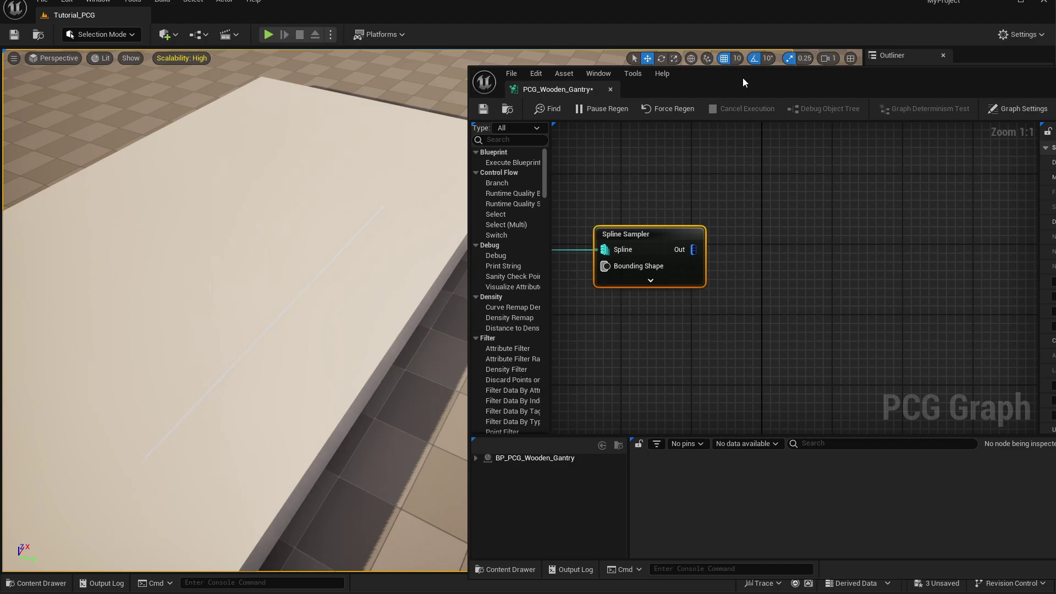
Add a Static Mesh Spawner node fed by the Spline Sampler's output and line it up beside the sampler.
left_click_drag(742, 77, 371, 70)
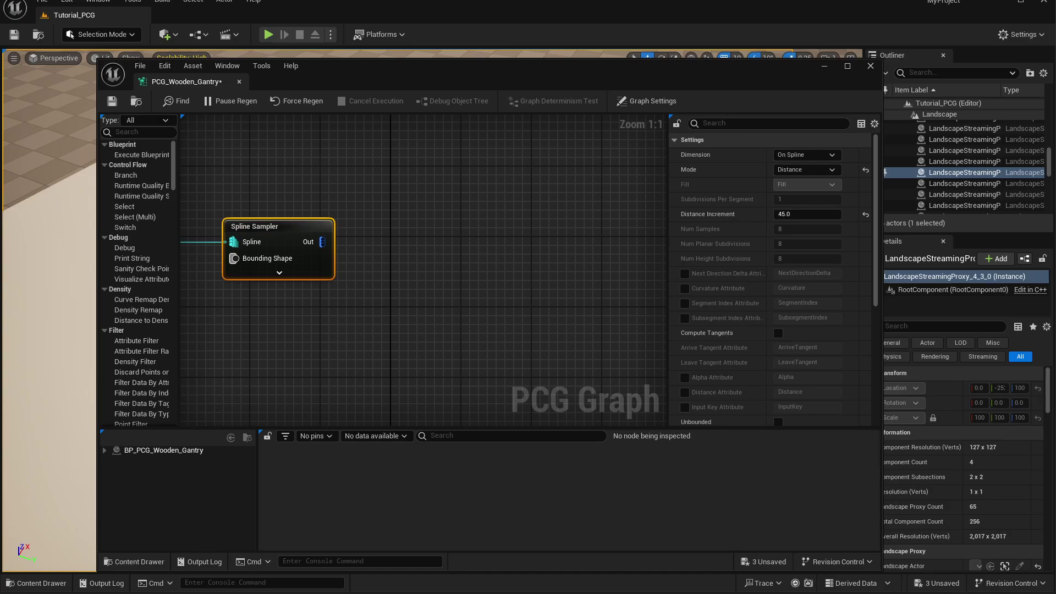
left_click_drag(320, 241, 439, 246)
type("static mesh s")
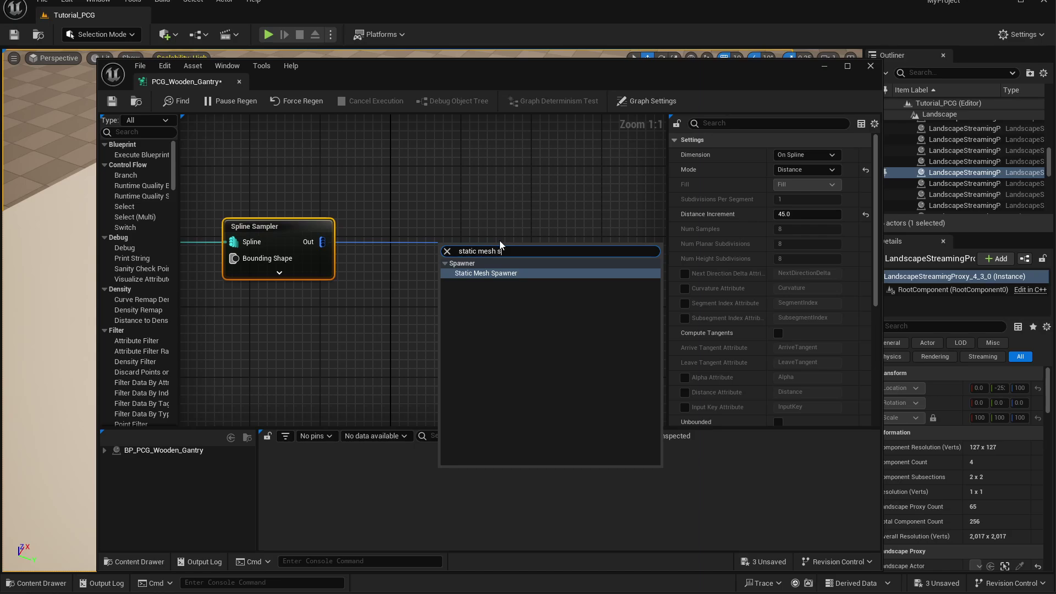
type("pawner")
key("Return")
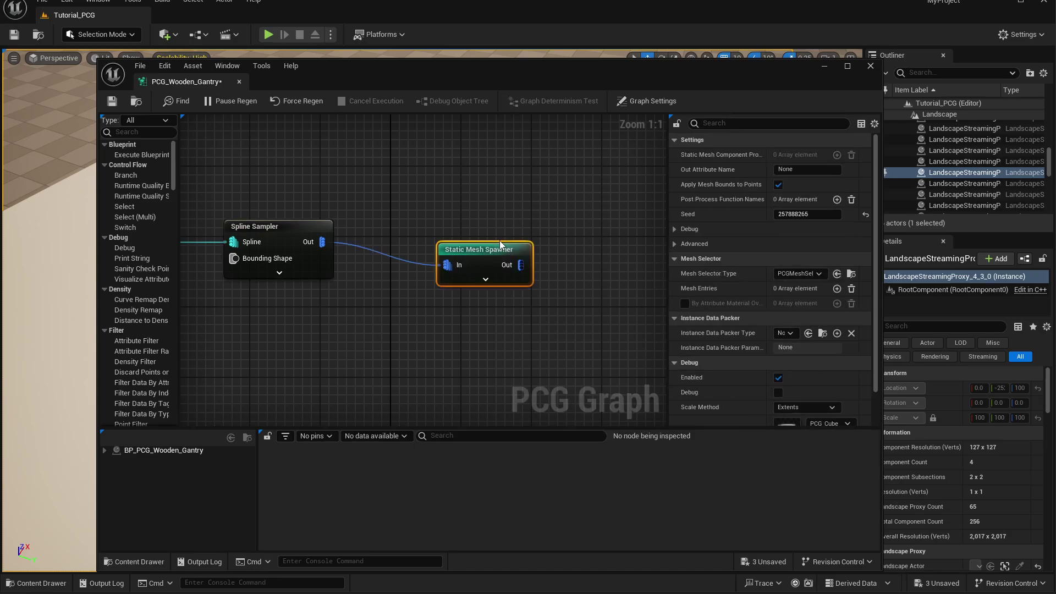
left_click_drag(492, 253, 526, 230)
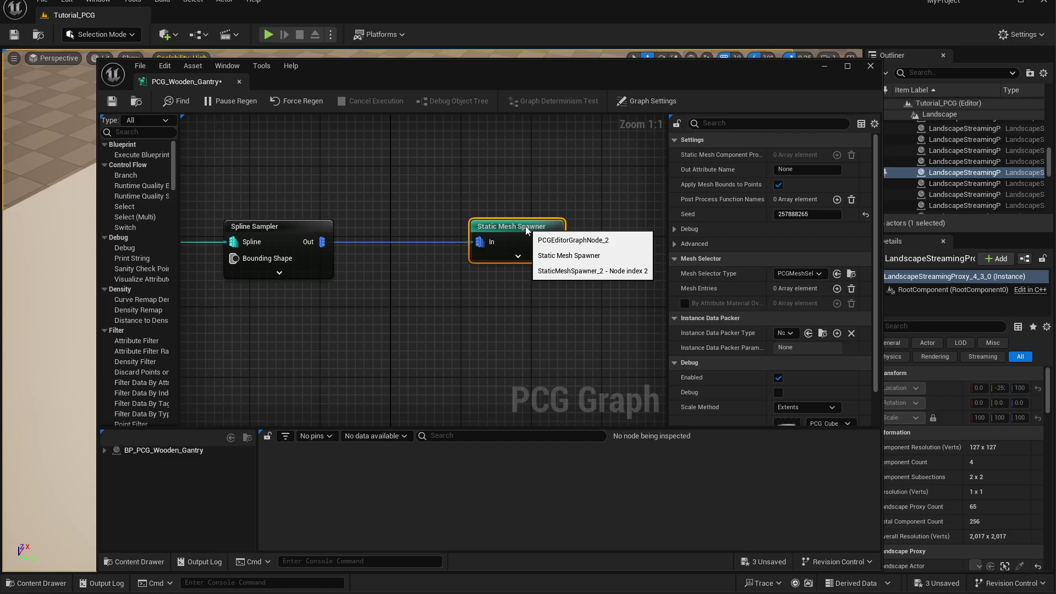
right_click_drag(620, 255, 586, 259)
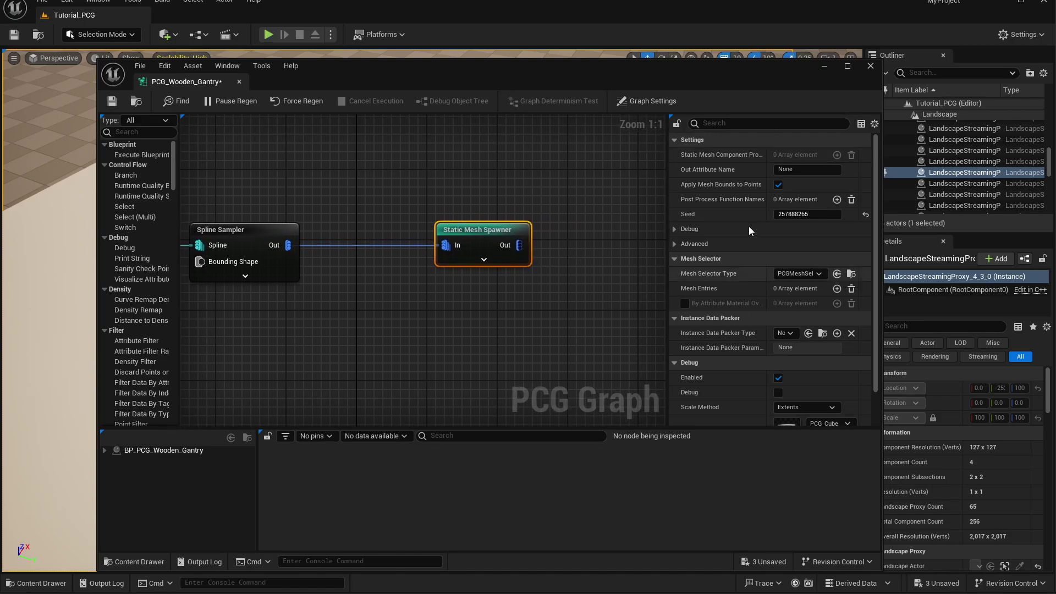
Add one mesh entry to the Static Mesh Spawner and expand its descriptor down to the Static Mesh setting.
left_click(838, 290)
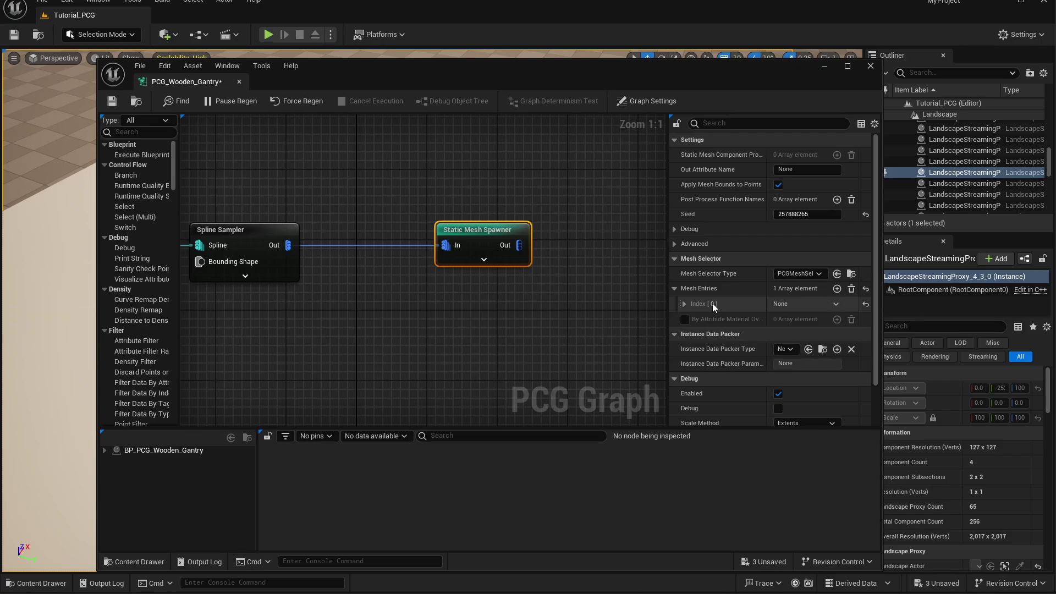
left_click(684, 304)
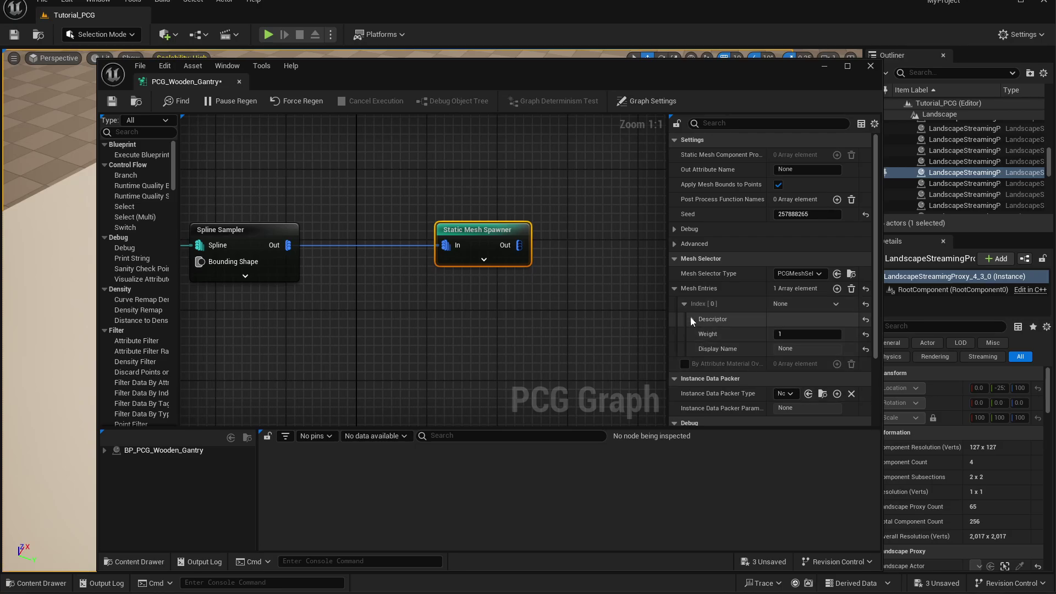
left_click(692, 320)
scroll(747, 300, "down", 3)
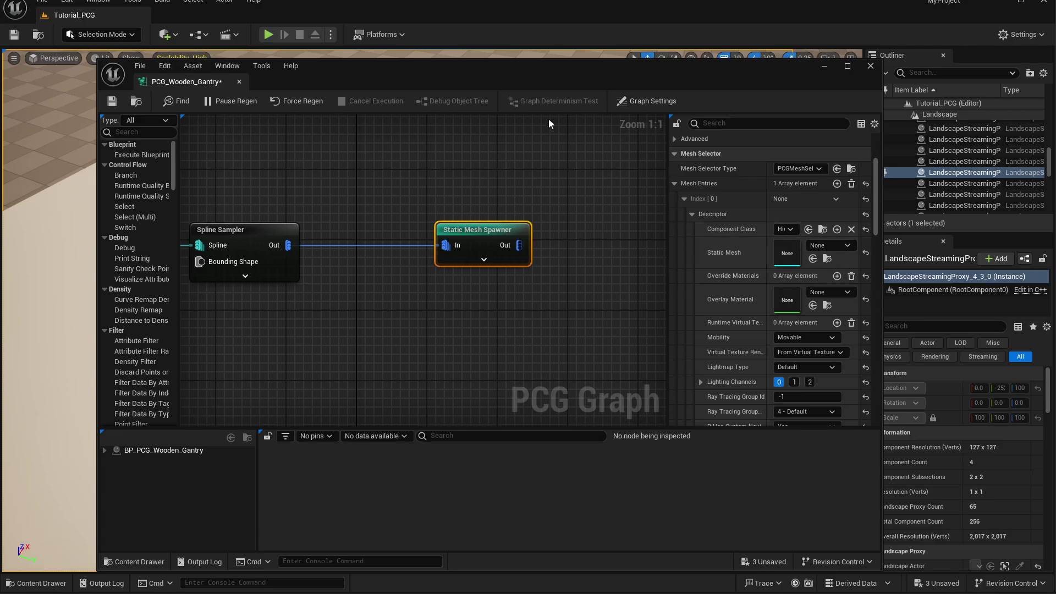
Assign the LOD0 static mesh from the Megascans 3D_Assets folder Wooden_Bollard_00 to the spawner's mesh entry.
left_click_drag(526, 67, 545, 55)
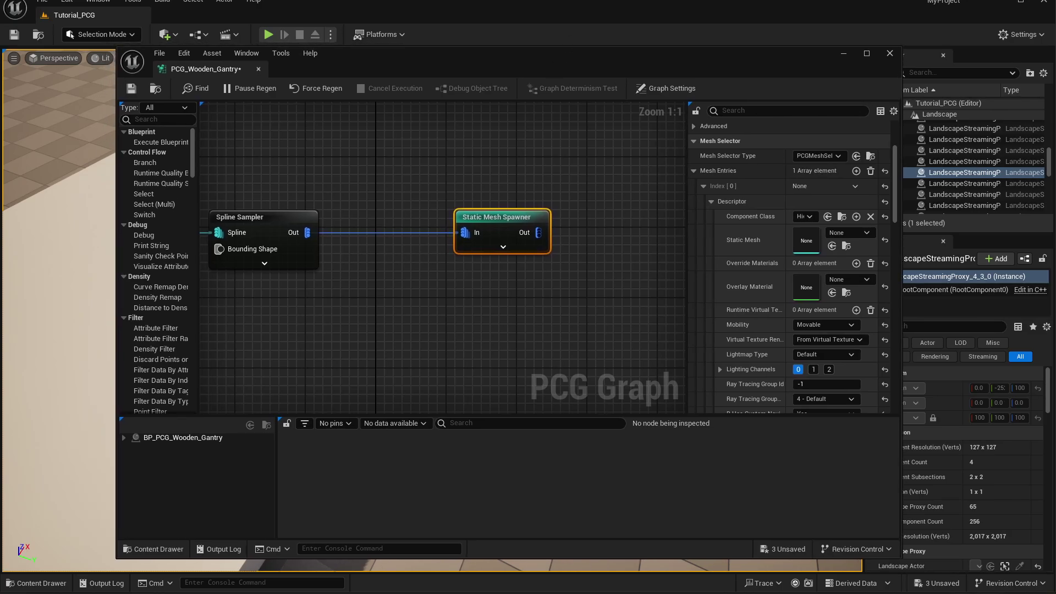
left_click_drag(0, 17, 126, 7)
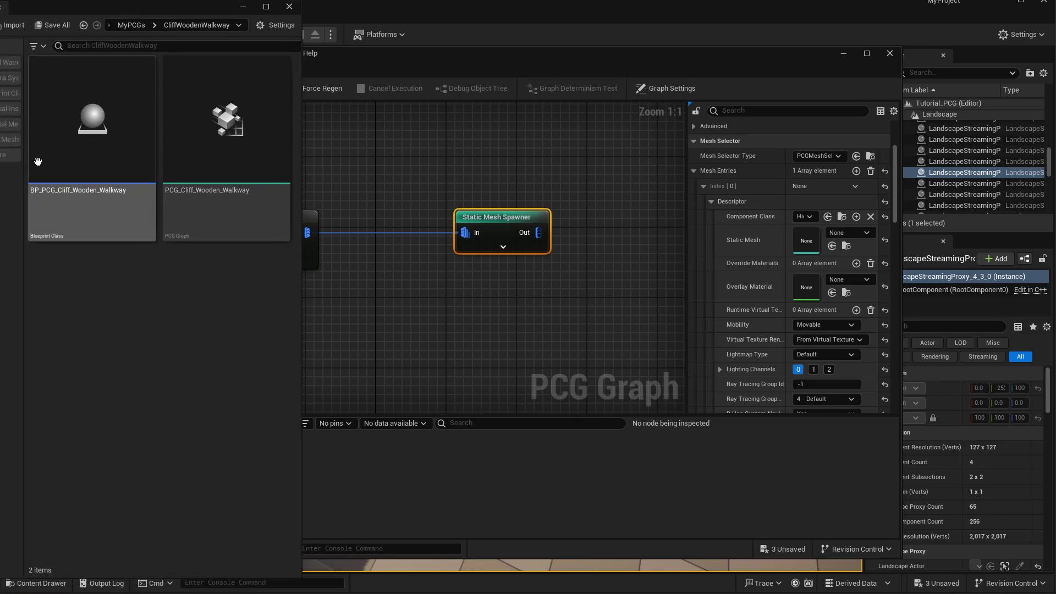
left_click(0, 146)
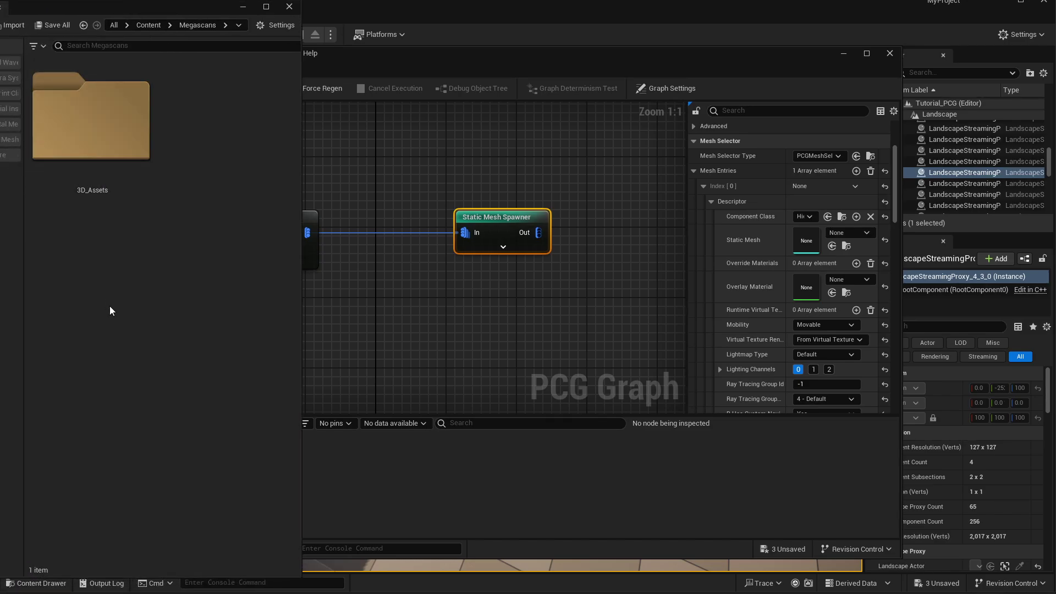
double_click(77, 163)
scroll(145, 420, "down", 10)
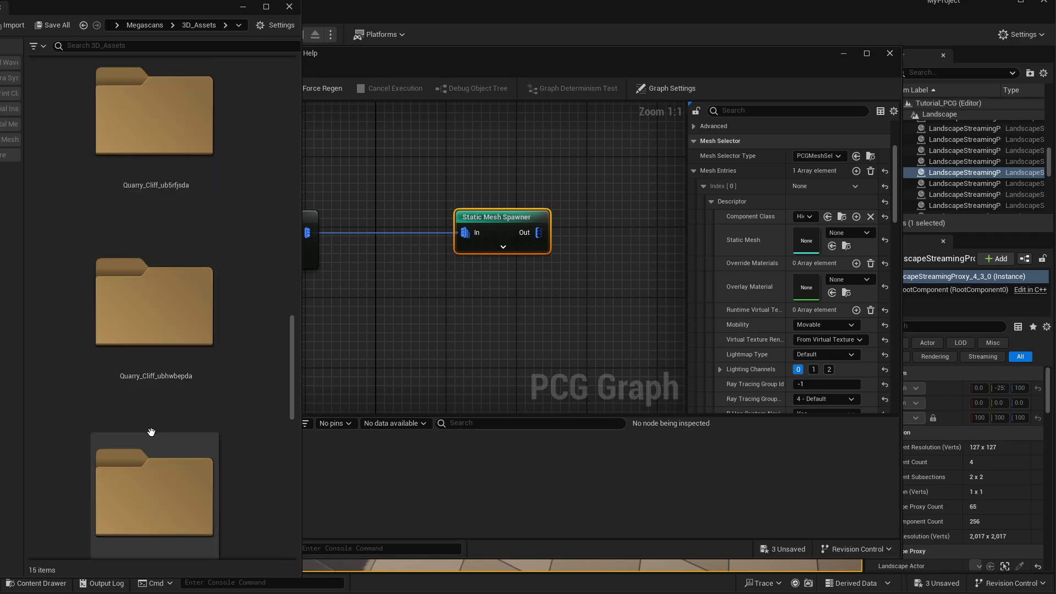
double_click(154, 239)
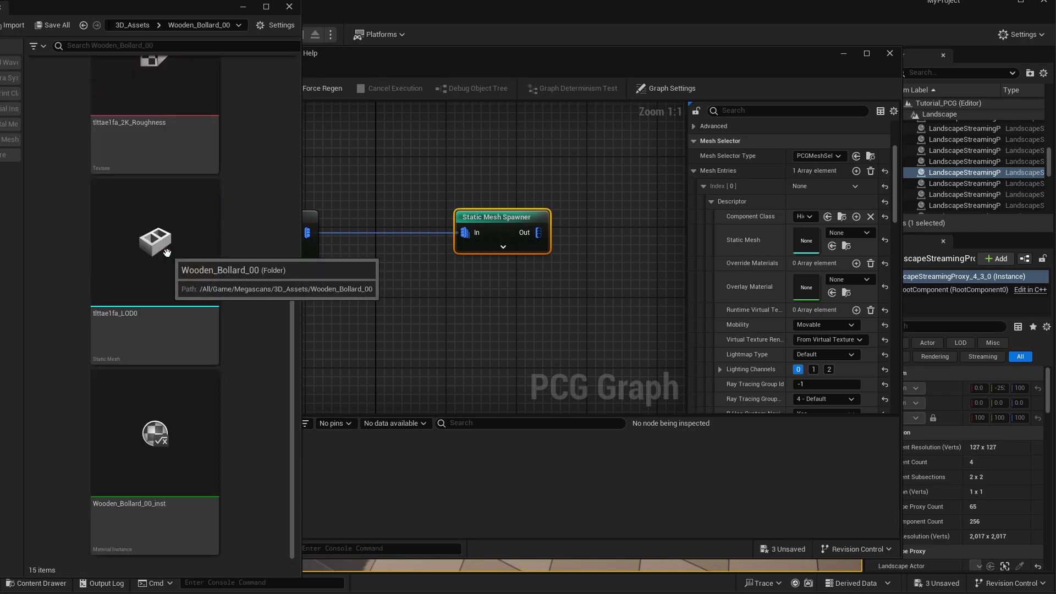
left_click(181, 231)
left_click_drag(165, 4, 0, 5)
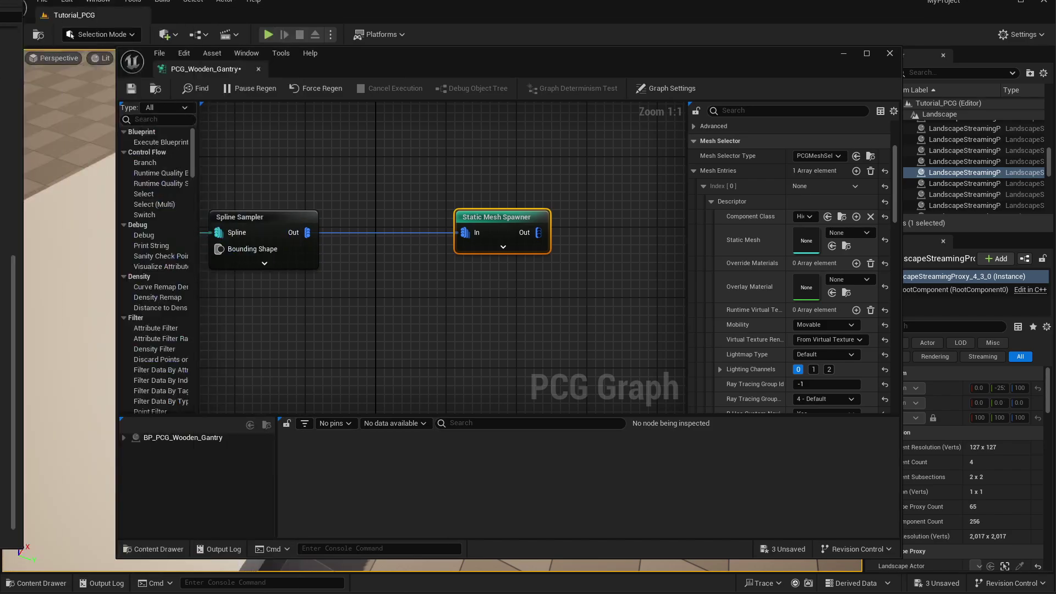
left_click(832, 247)
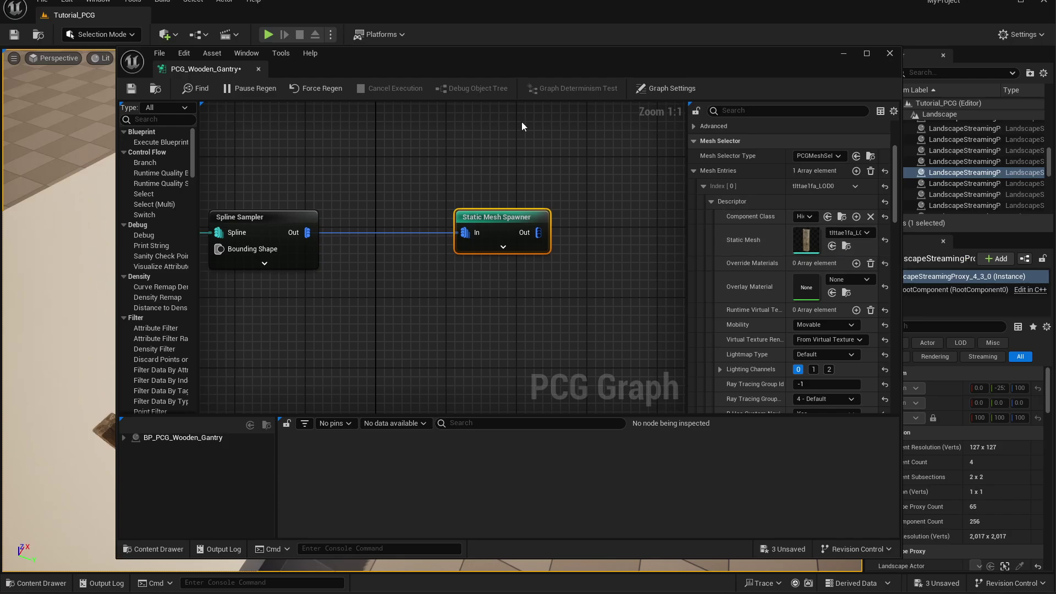
Inspect the spawned bollards along the spline in the level and save the PCG_Wooden_Gantry graph.
left_click_drag(419, 56, 648, 59)
mouse_move(235, 395)
right_mouse_down()
mouse_move(264, 392)
mouse_move(330, 341)
mouse_move(322, 385)
mouse_move(297, 394)
mouse_move(264, 388)
mouse_move(243, 363)
mouse_move(196, 497)
mouse_move(232, 400)
right_mouse_up()
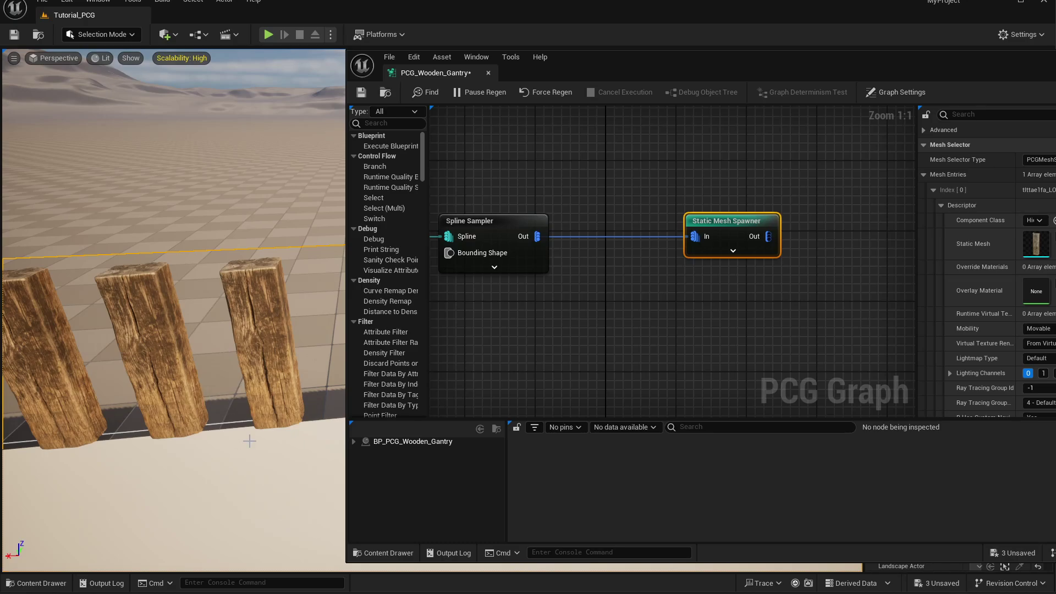
right_click_drag(249, 441, 193, 420)
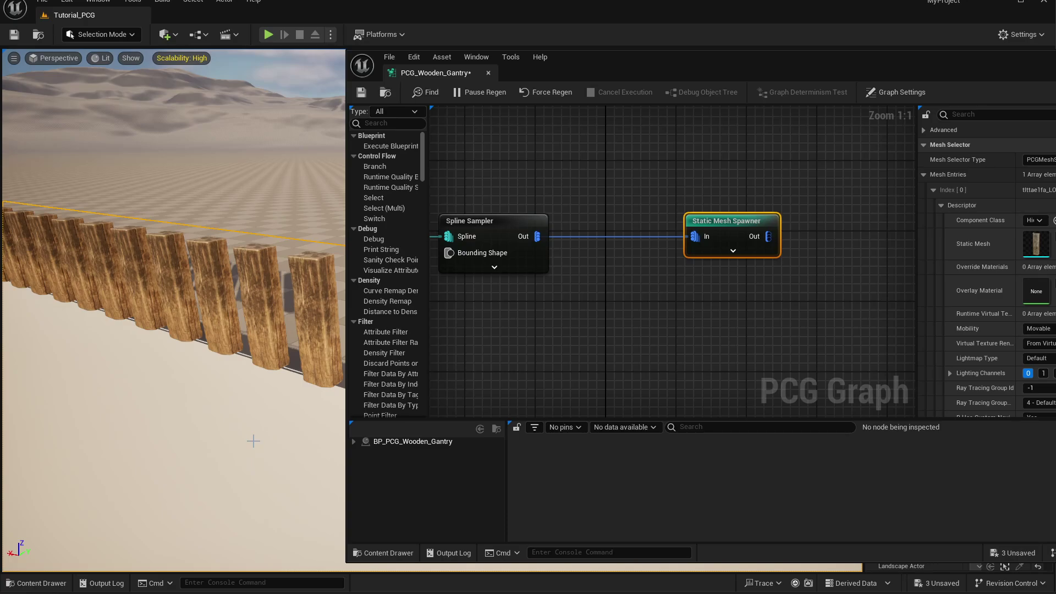
right_click_drag(298, 326, 315, 336)
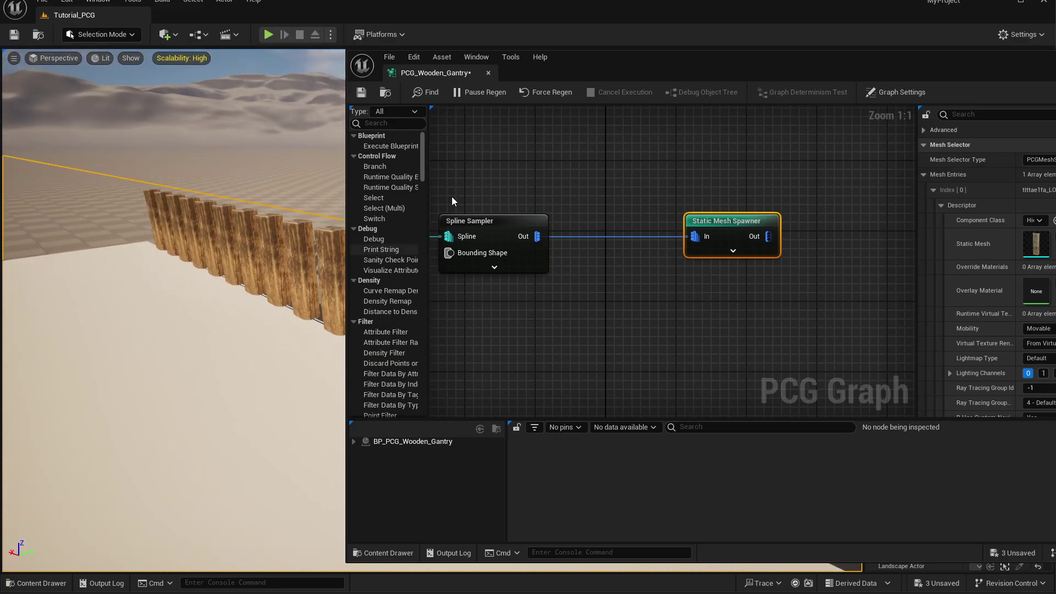
left_click_drag(577, 61, 729, 58)
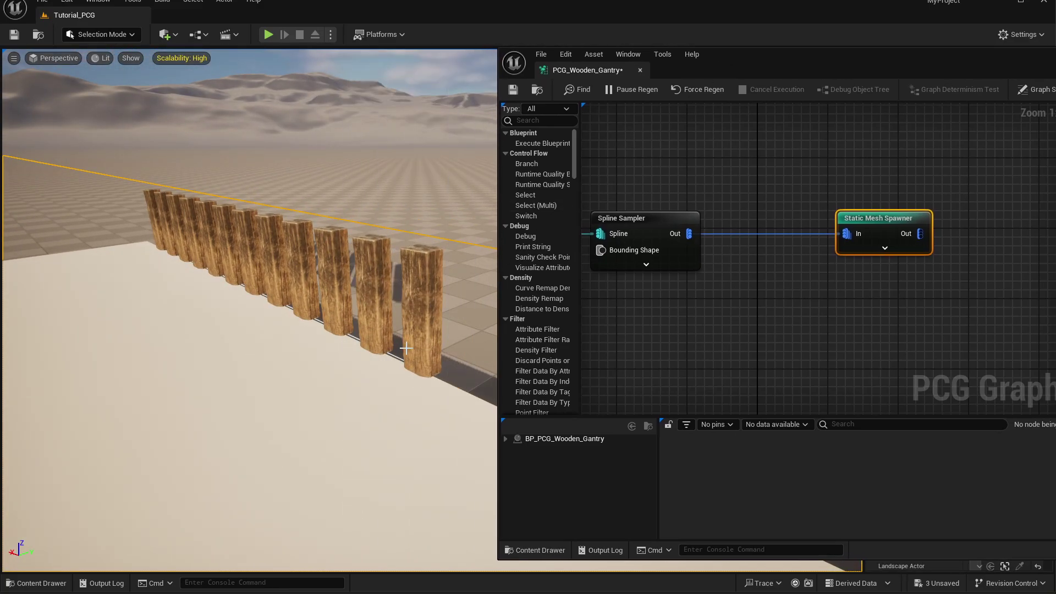
mouse_move(374, 334)
right_mouse_down()
mouse_move(421, 328)
mouse_move(387, 325)
right_mouse_up()
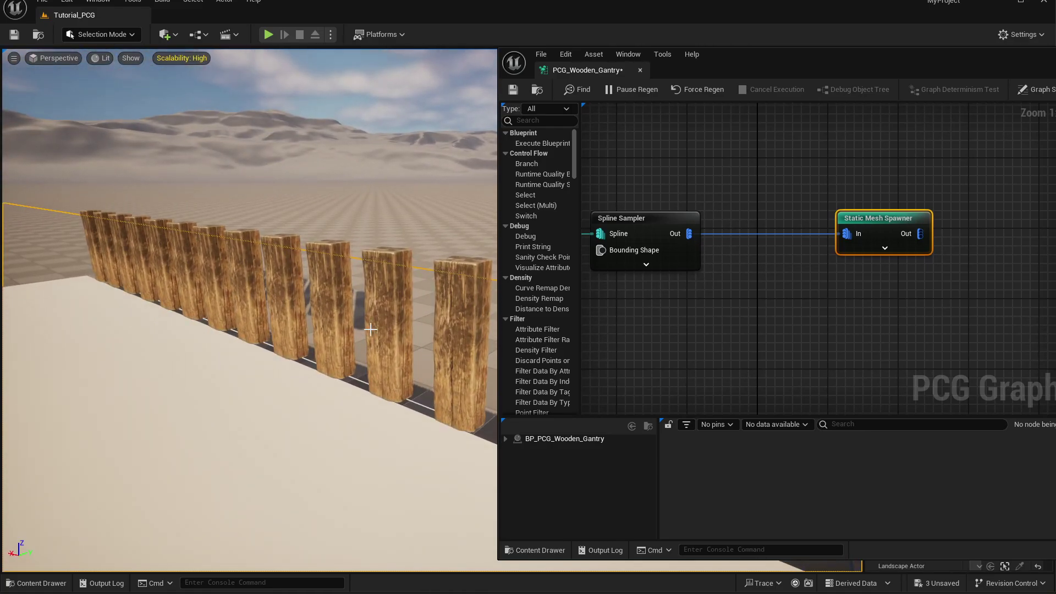
left_click_drag(758, 62, 771, 72)
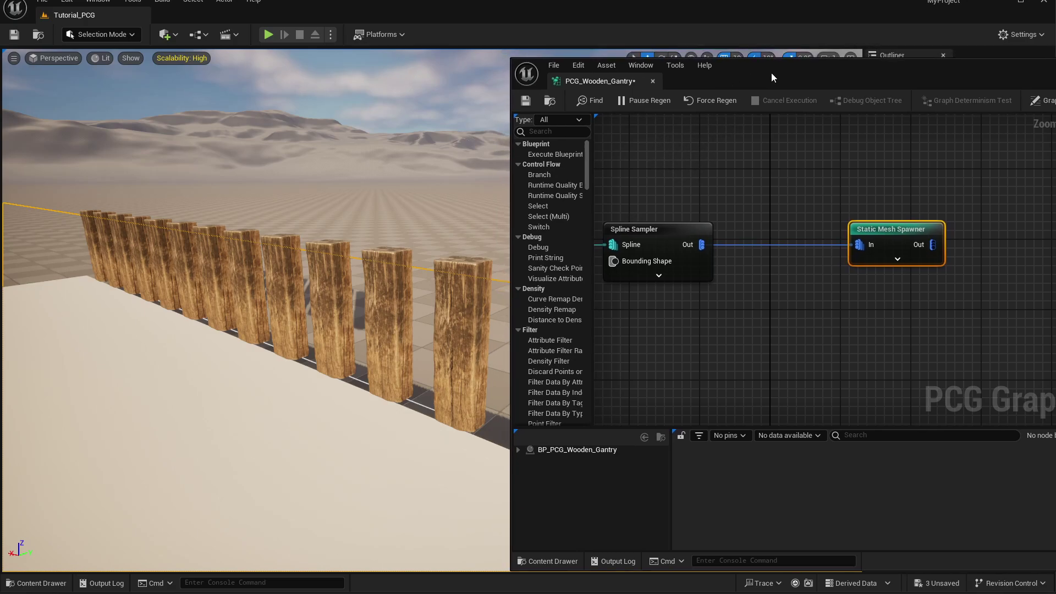
left_click(526, 100)
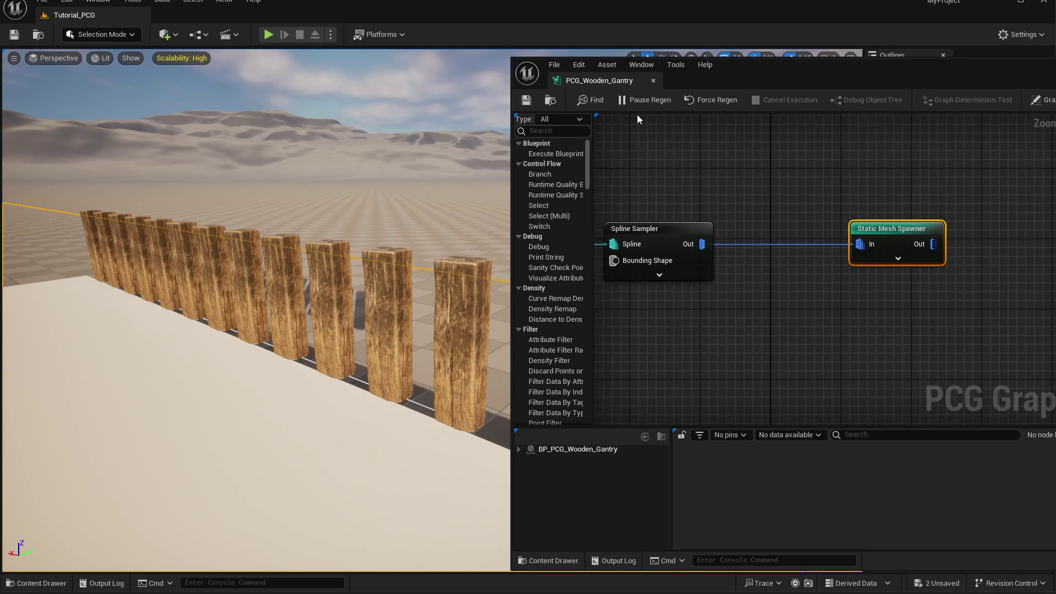
Move the Static Mesh Spawner farther from the Spline Sampler to make room for another node between them.
left_click_drag(739, 77, 355, 66)
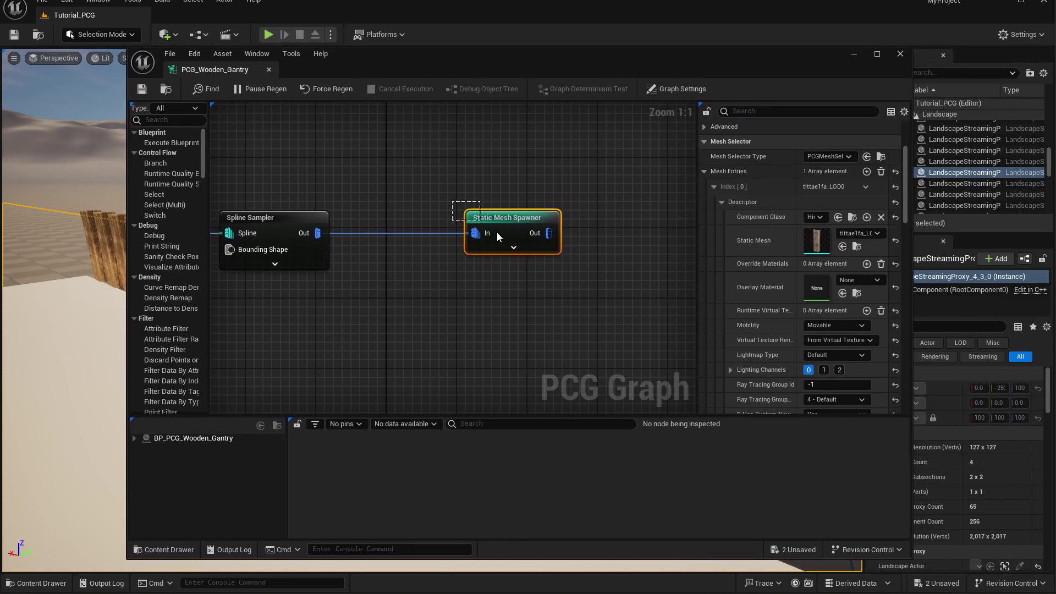
left_click_drag(513, 220, 610, 220)
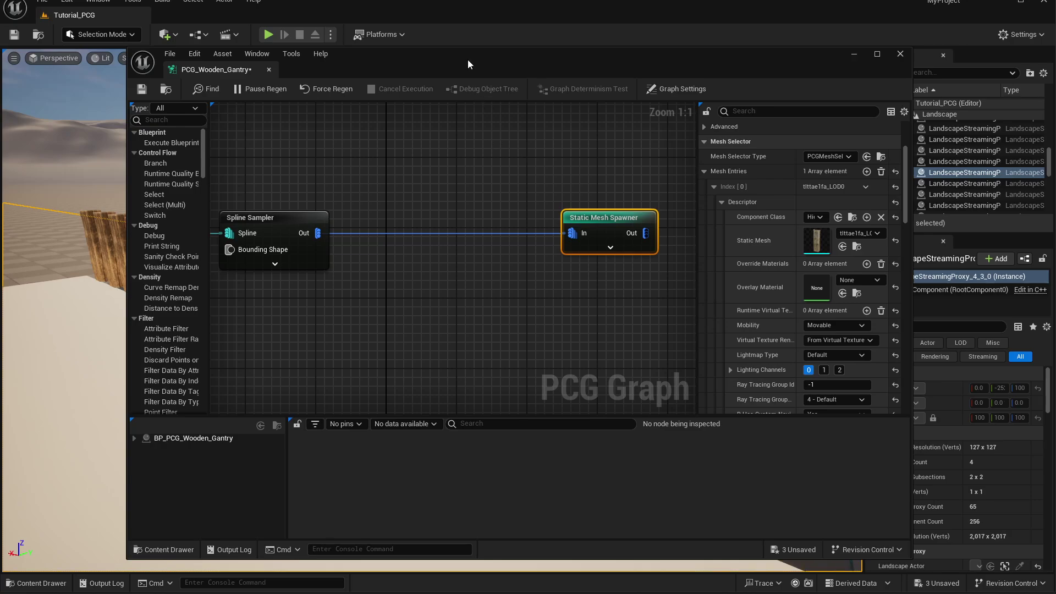
left_click_drag(468, 60, 840, 76)
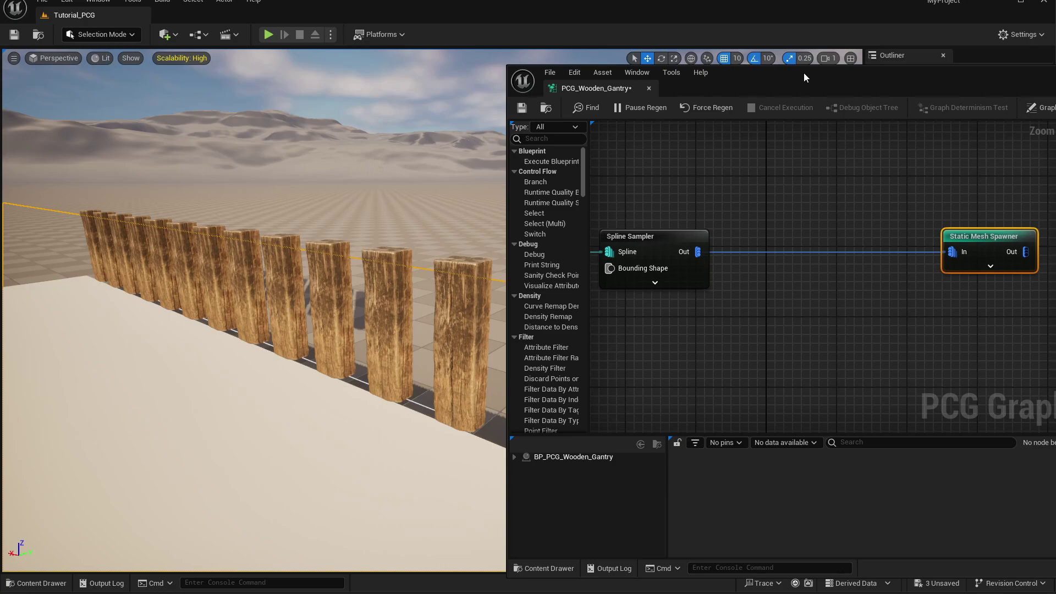
left_click_drag(803, 73, 379, 80)
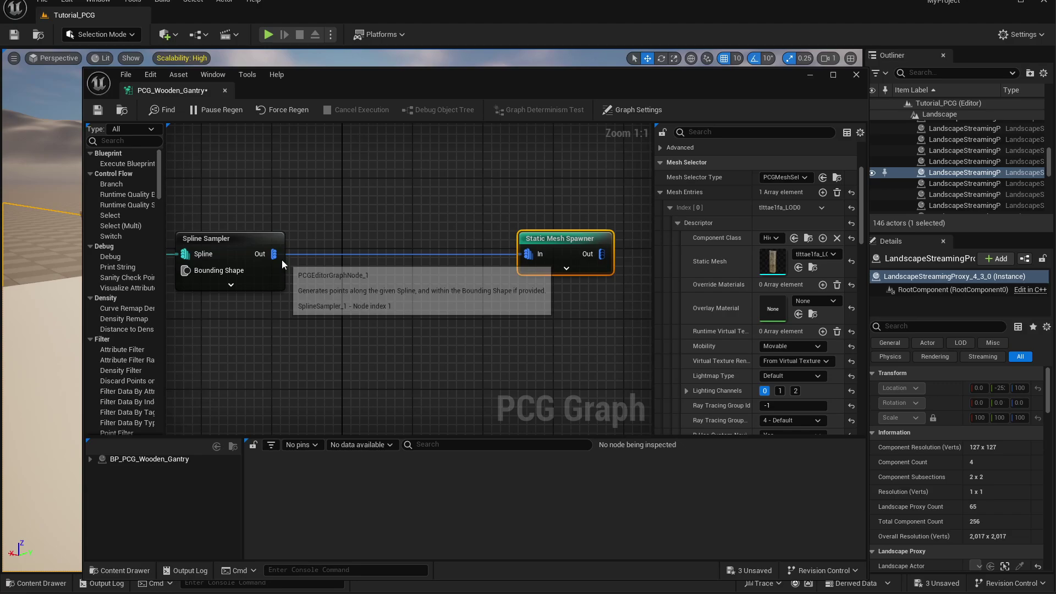
Add a Transform Points node fed by the Spline Sampler's output and place it between the sampler and the spawner.
left_click_drag(272, 254, 353, 332)
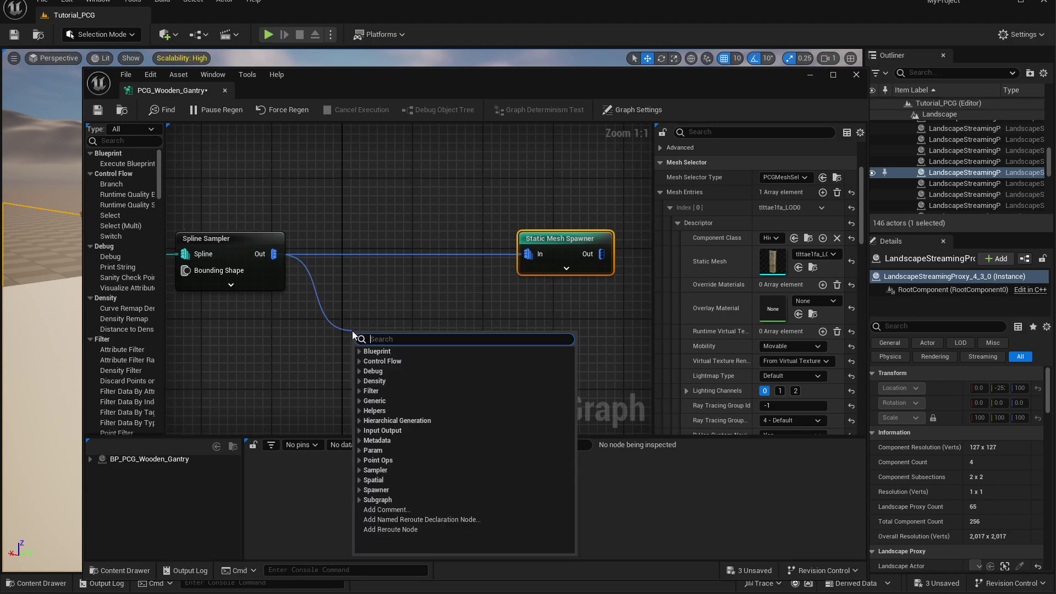
type("transfo")
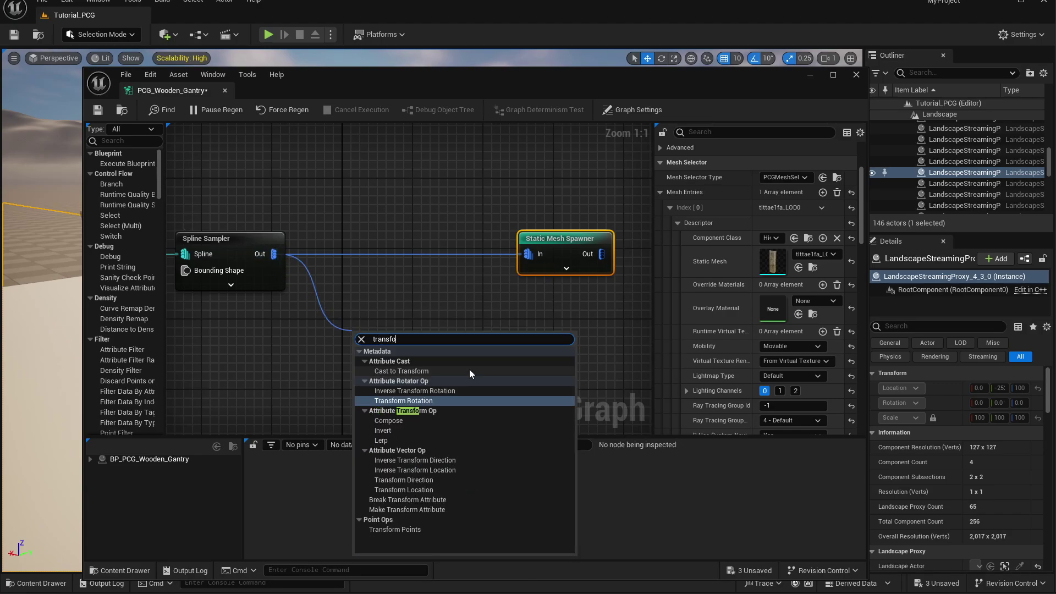
type("rm point")
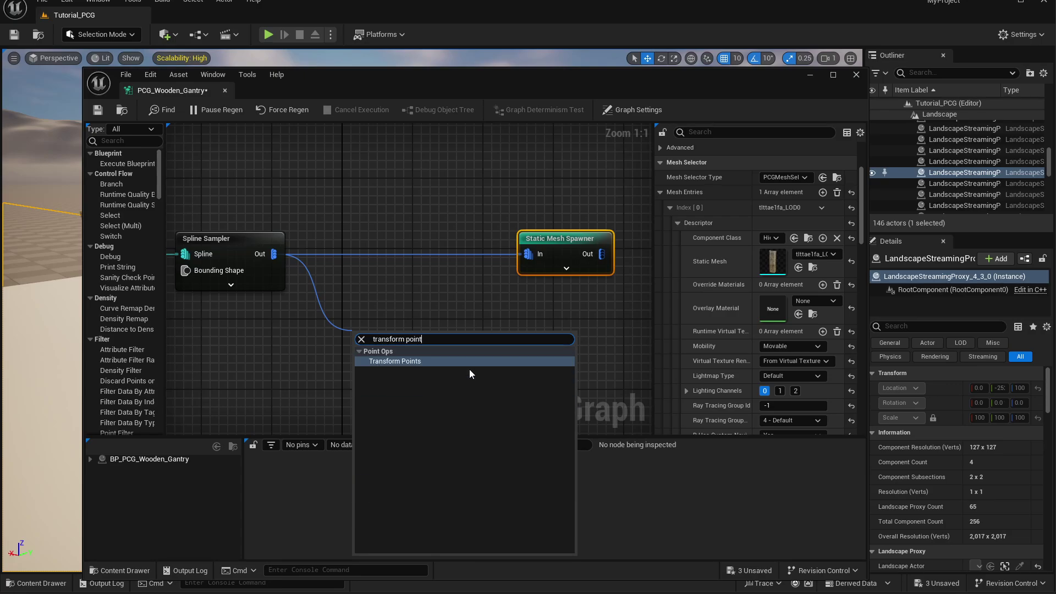
key("Return")
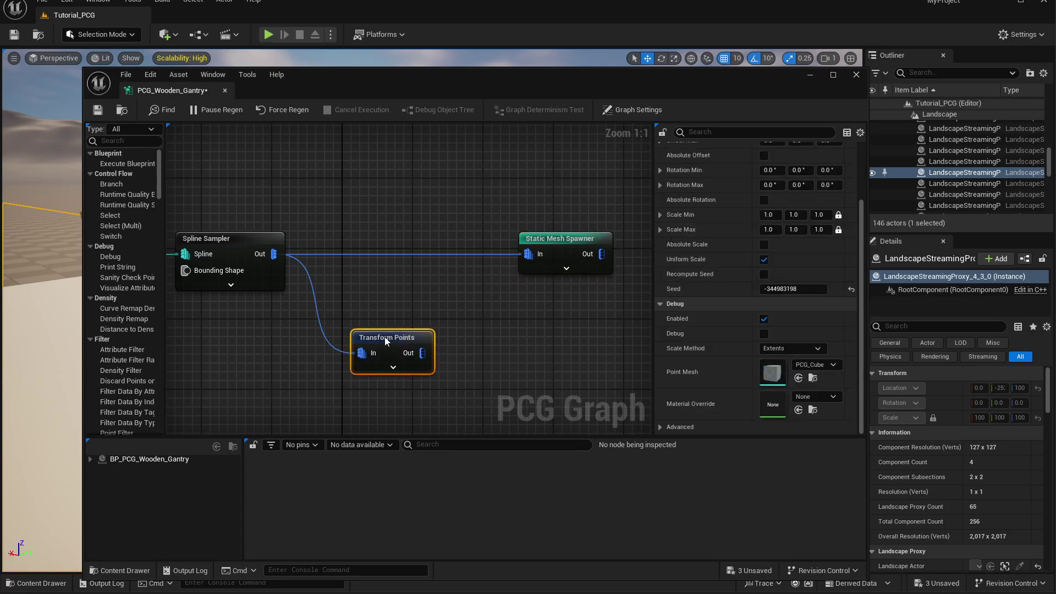
left_click_drag(385, 329, 385, 275)
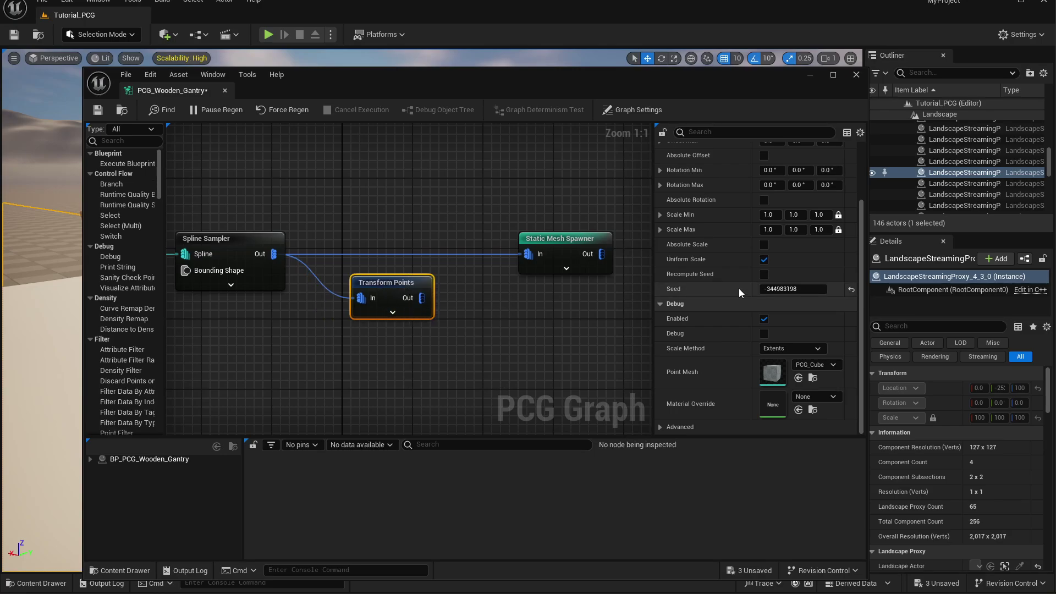
Replace the Static Mesh Spawner's direct sampler link with the Transform Points output and align that node in the chain.
scroll(737, 284, "up", 3)
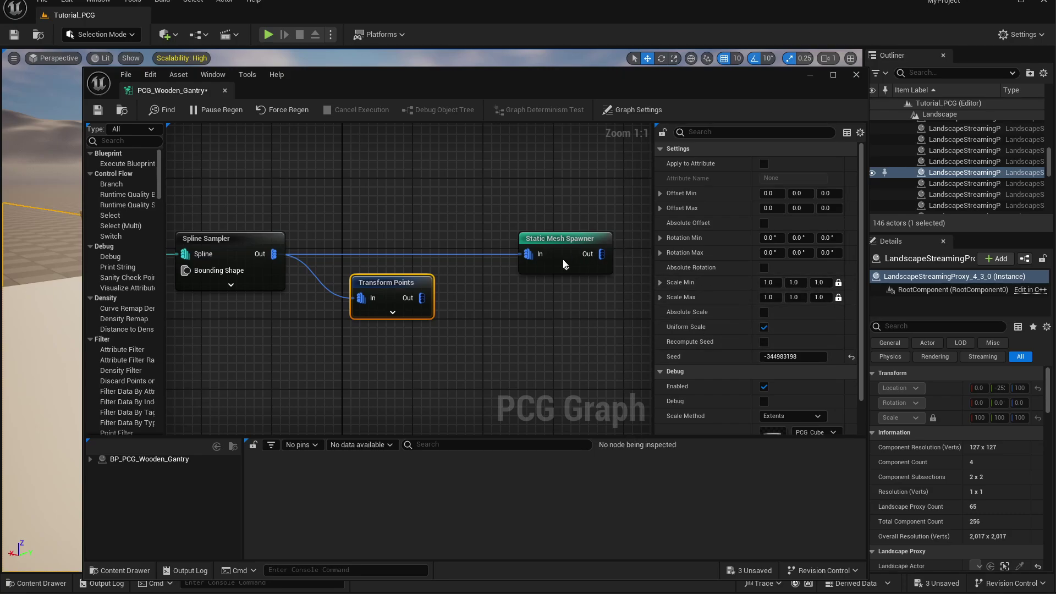
left_click(527, 256, "alt")
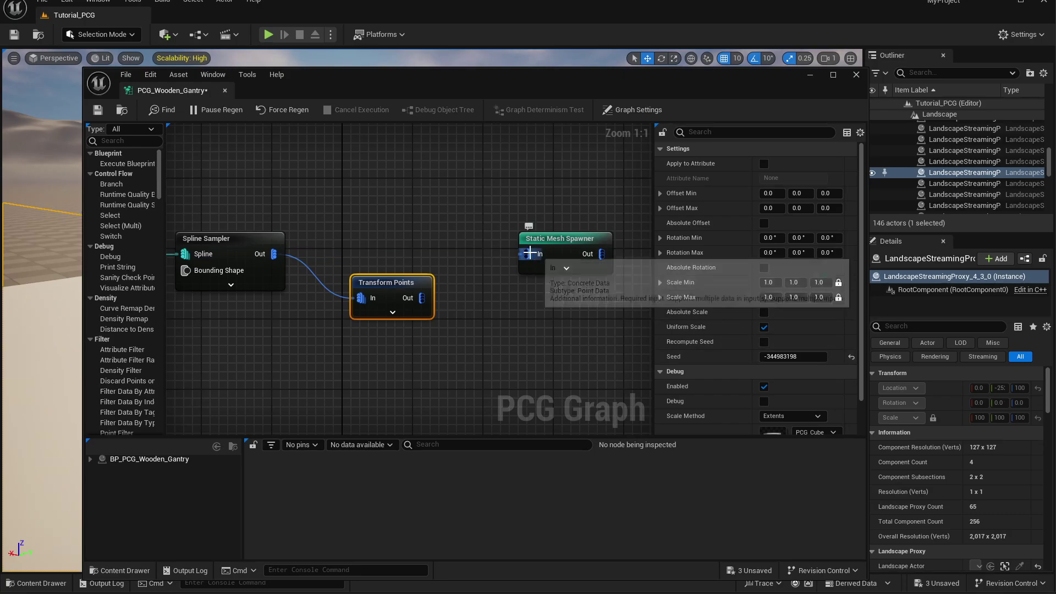
left_click_drag(422, 298, 527, 253)
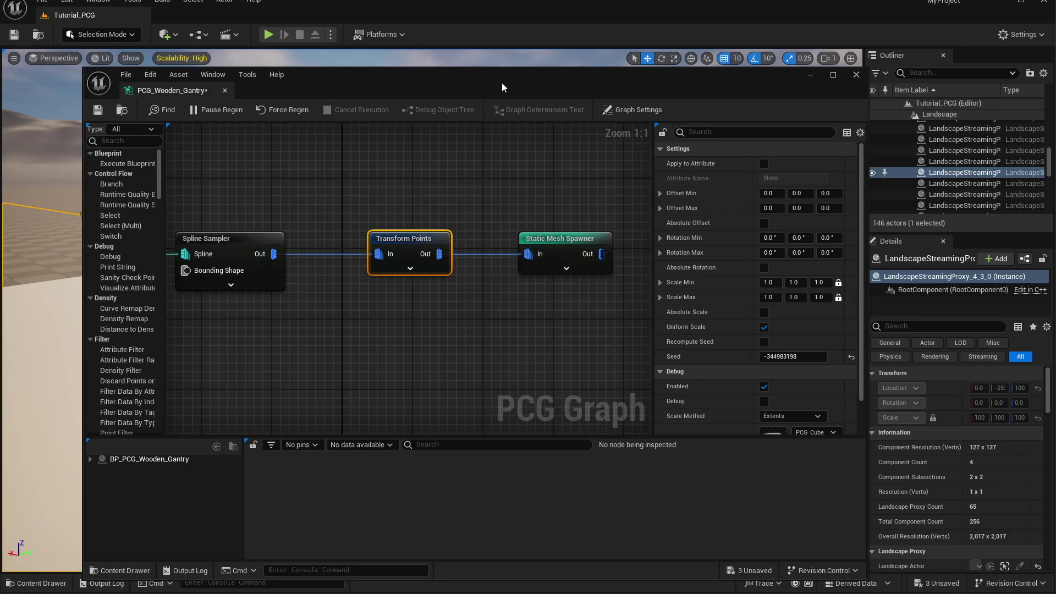
left_click_drag(505, 85, 676, 66)
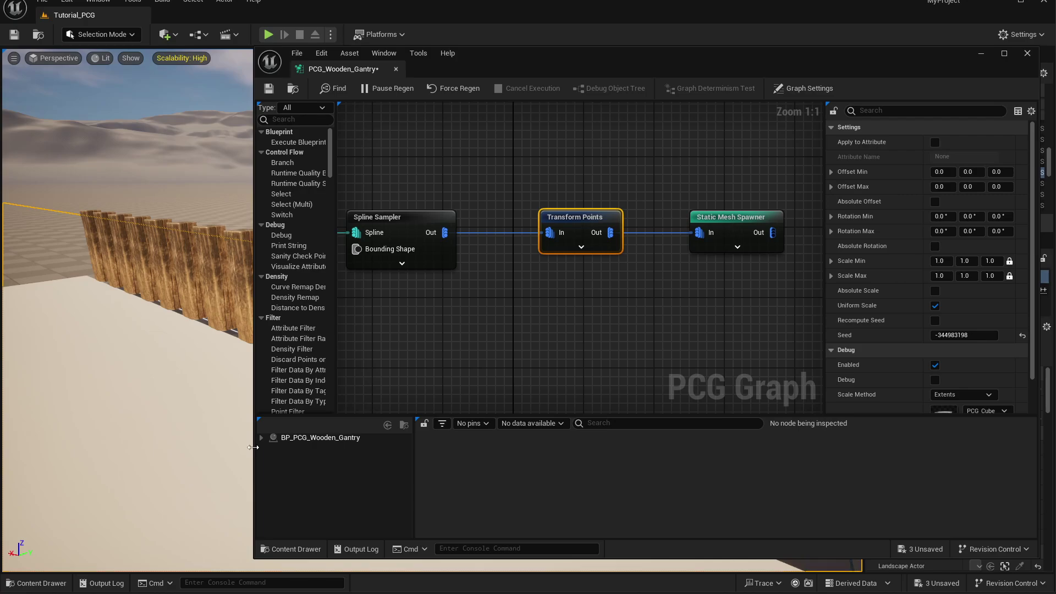
Narrow the PCG graph editor window to reveal more of the level viewport and recentre the Transform Points node in the graph.
left_click_drag(253, 451, 353, 443)
right_click_drag(632, 362, 606, 362)
mouse_move(241, 411)
right_mouse_down()
mouse_move(255, 415)
mouse_move(242, 419)
mouse_move(237, 406)
right_mouse_up()
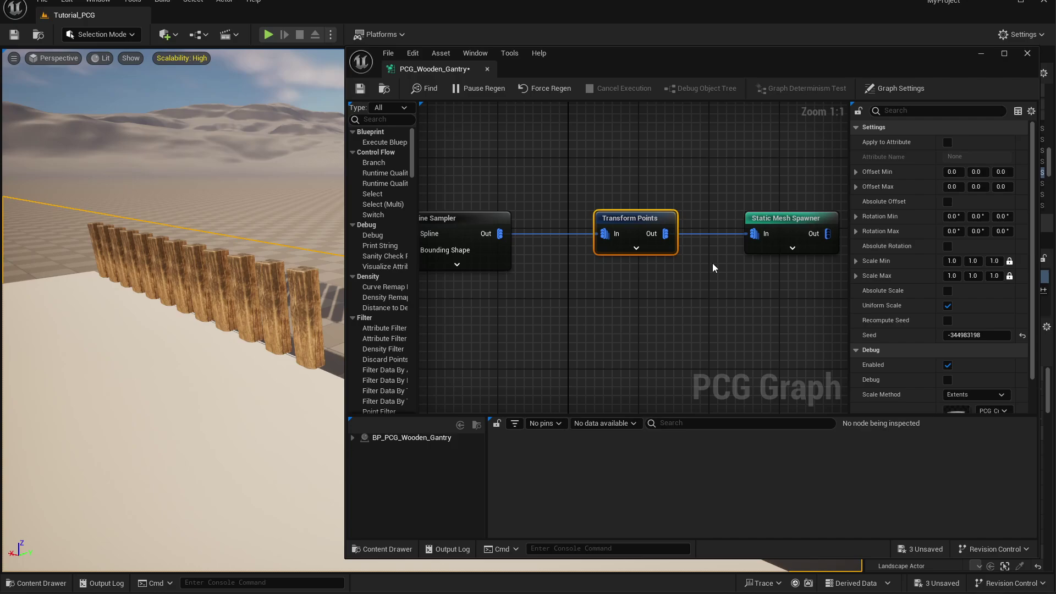
right_click_drag(711, 347, 710, 365)
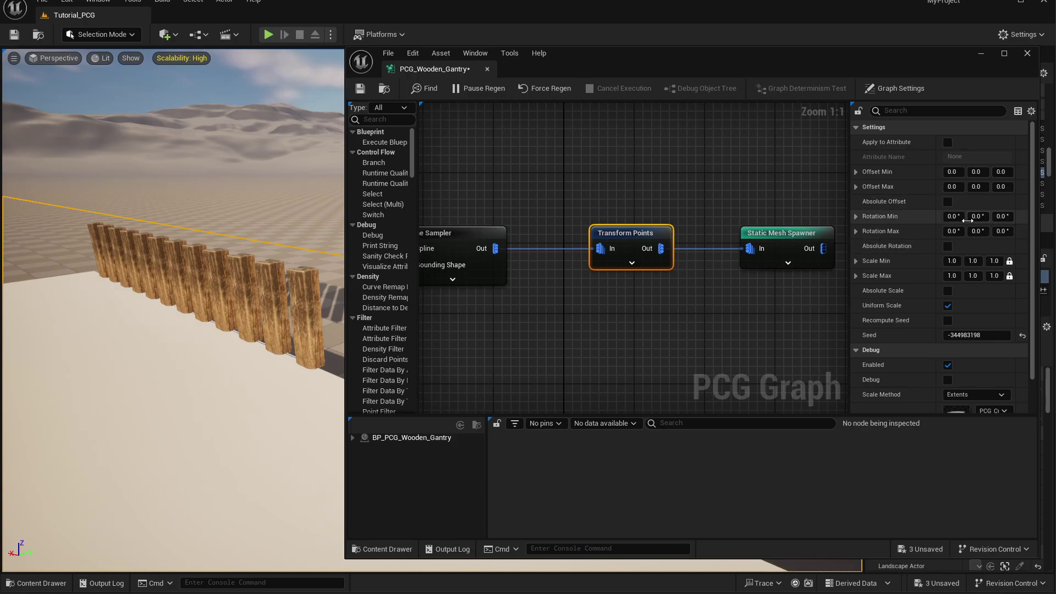
Set the Transform Points node's Rotation Min X and Rotation Max X to 90° to lay the bollards down.
left_click(953, 216)
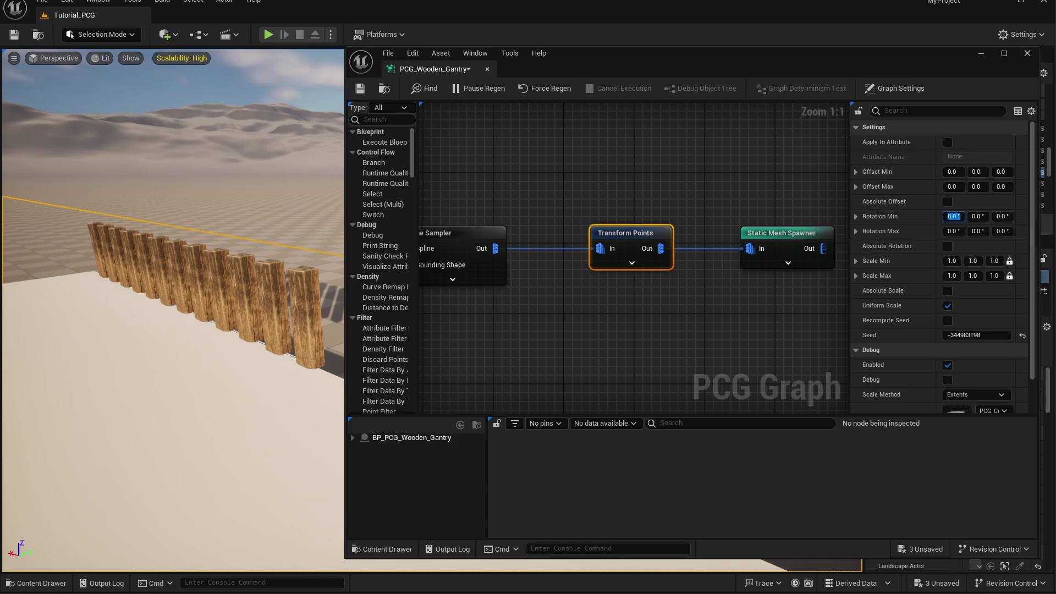
type("90")
key("Tab")
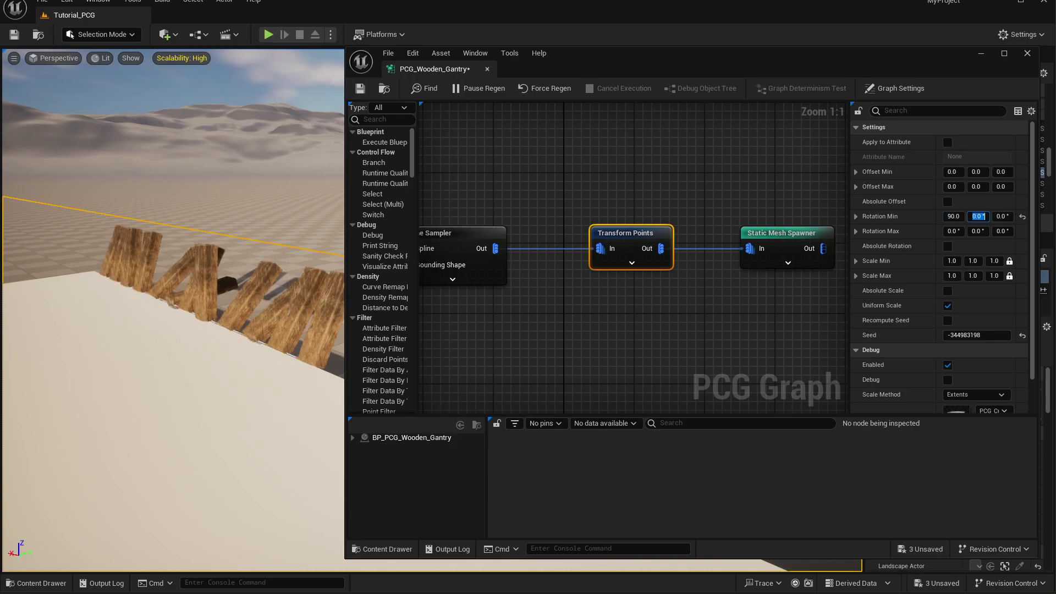
key("Tab")
key("Tab")
type("90")
key("Tab")
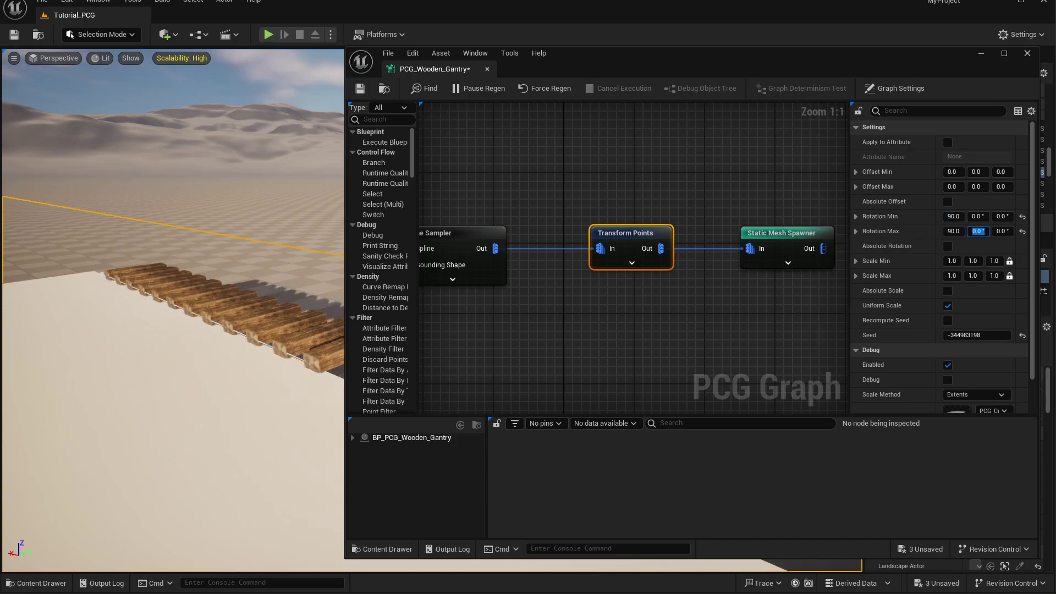
Review the matching minimum and maximum rotation values and examine the rotated bollards along the spline in the level.
key("shift+Tab")
key("shift+Tab")
key("shift+Tab")
key("shift+Tab")
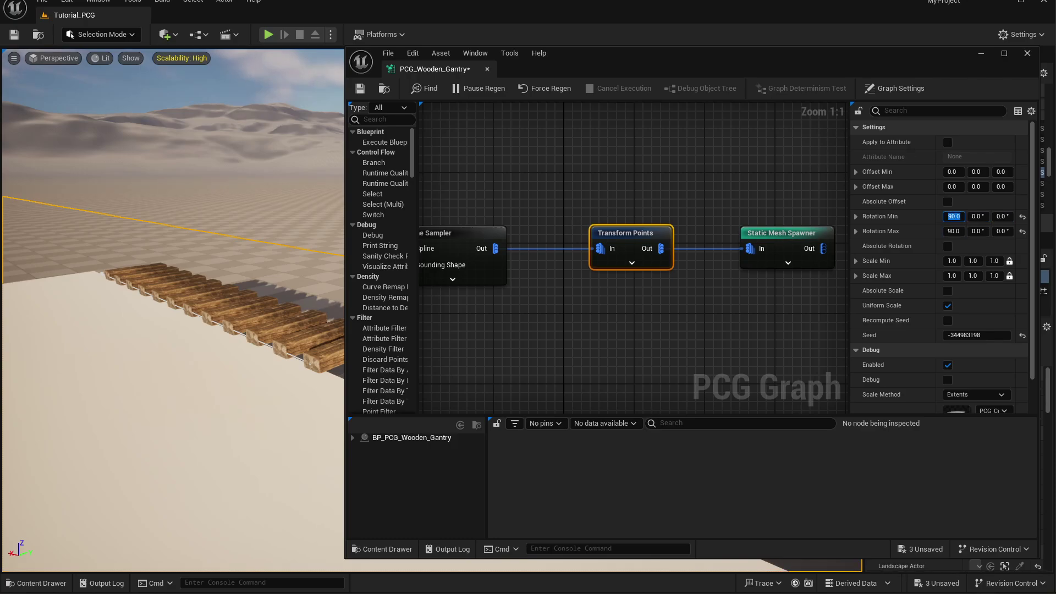
key("Tab")
key("Tab")
key("Tab")
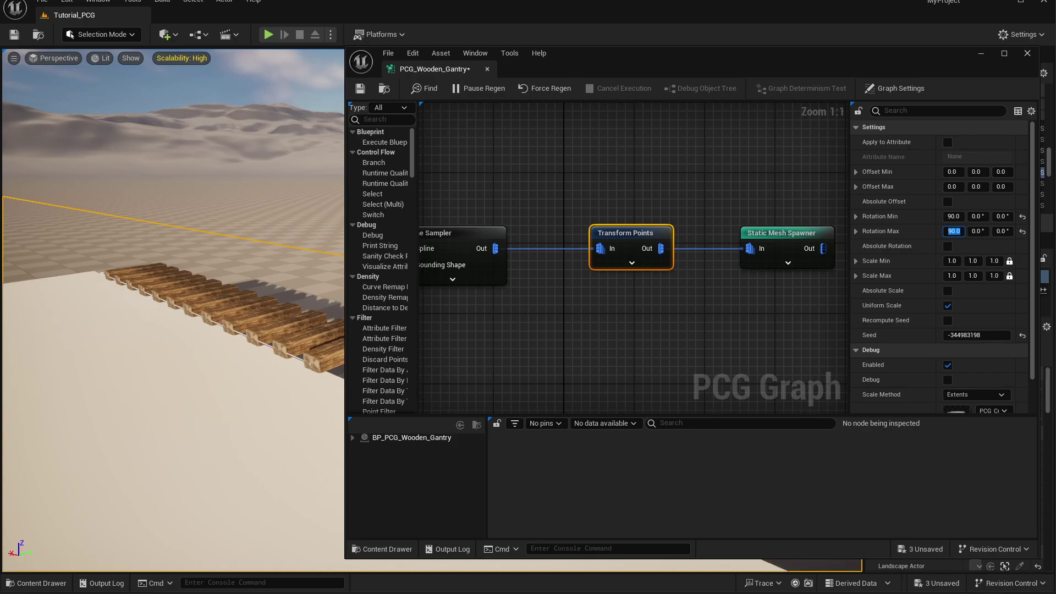
scroll(279, 352, "down", 3)
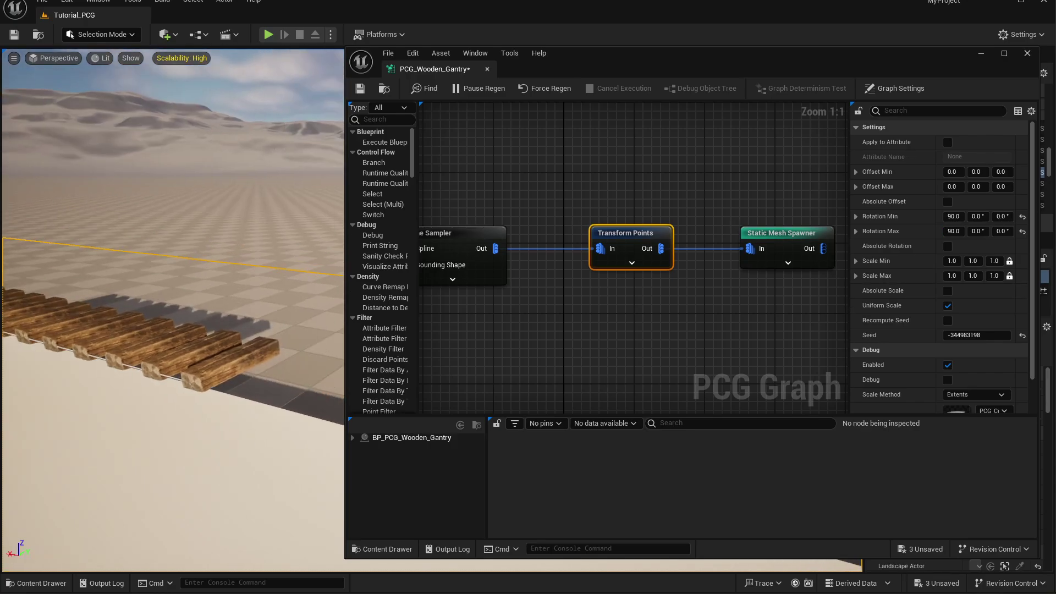
right_click_drag(147, 426, 46, 443)
Try a random tilt for the bollards with Rotation Min X at 88° and Rotation Max X at 92°.
left_click(954, 217)
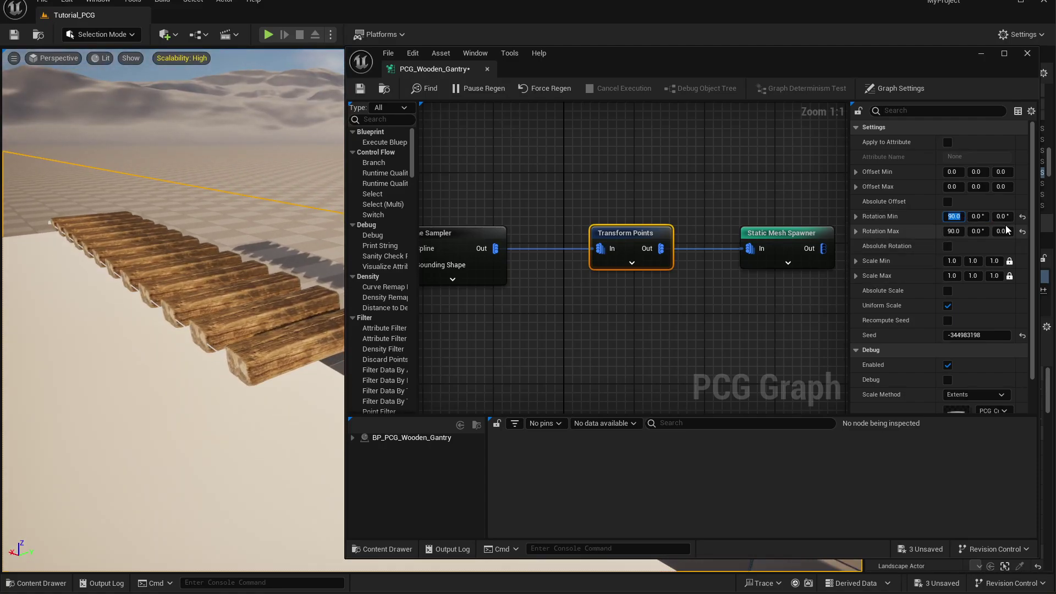
type("88")
key("Tab")
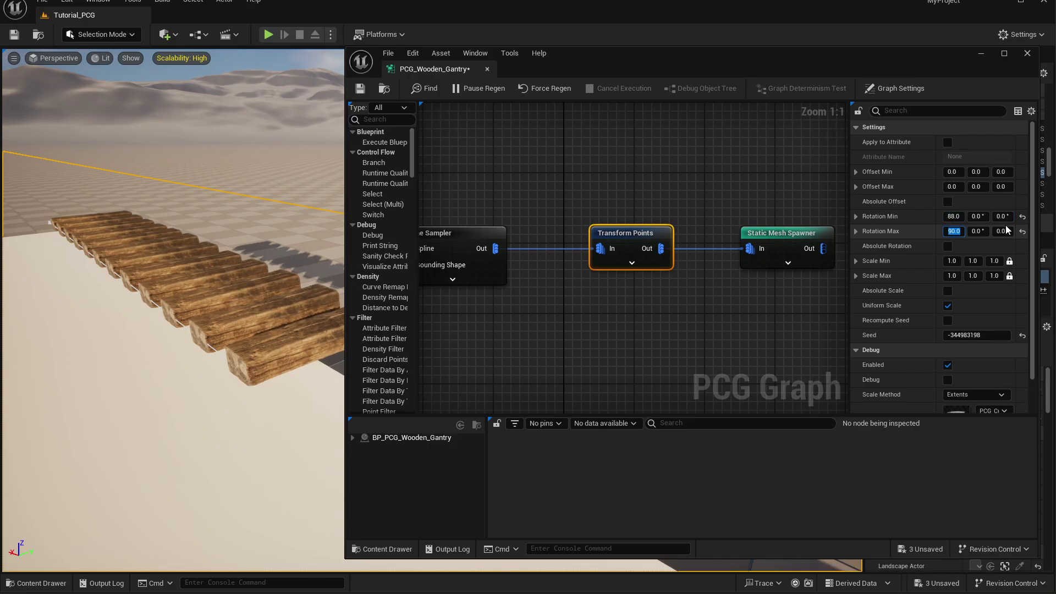
type("92")
key("Tab")
key("Return")
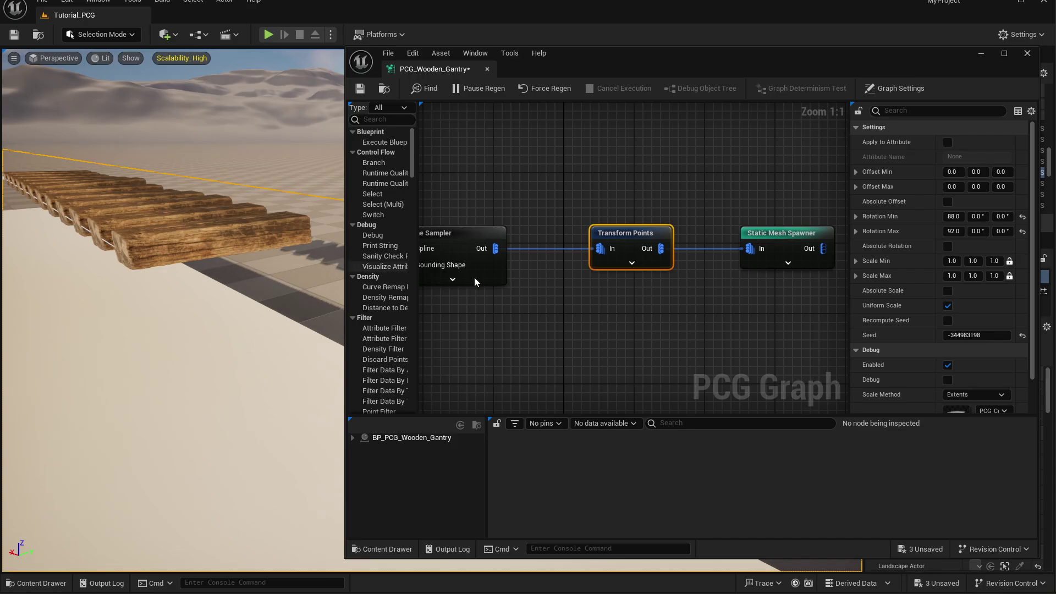
Set both Rotation Min X and Rotation Max X back to 90° so all bollards share the same rotation.
left_click(954, 216)
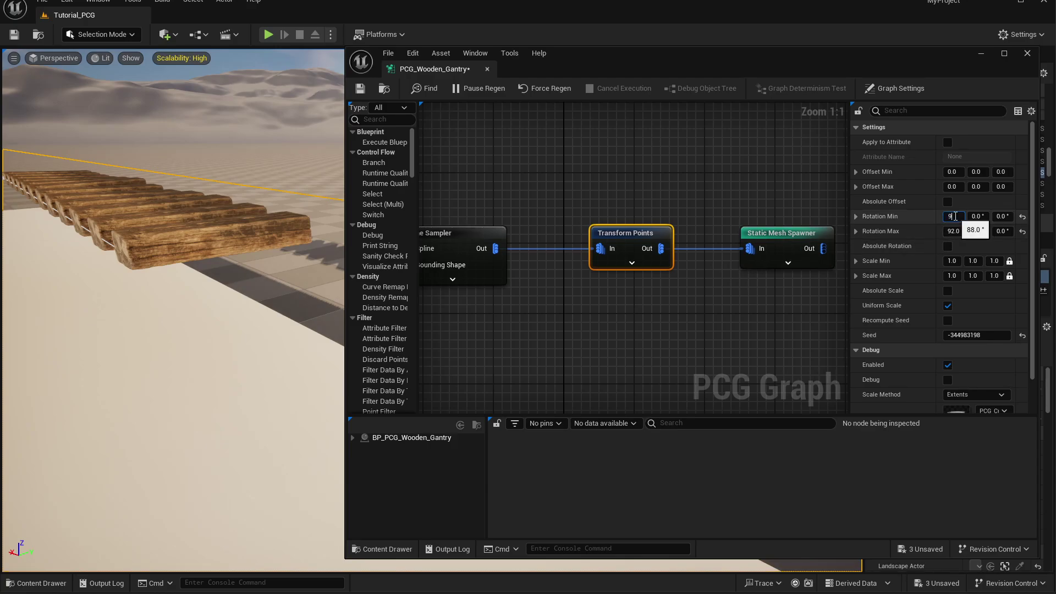
type("90")
key("Tab")
type("90")
key("Tab")
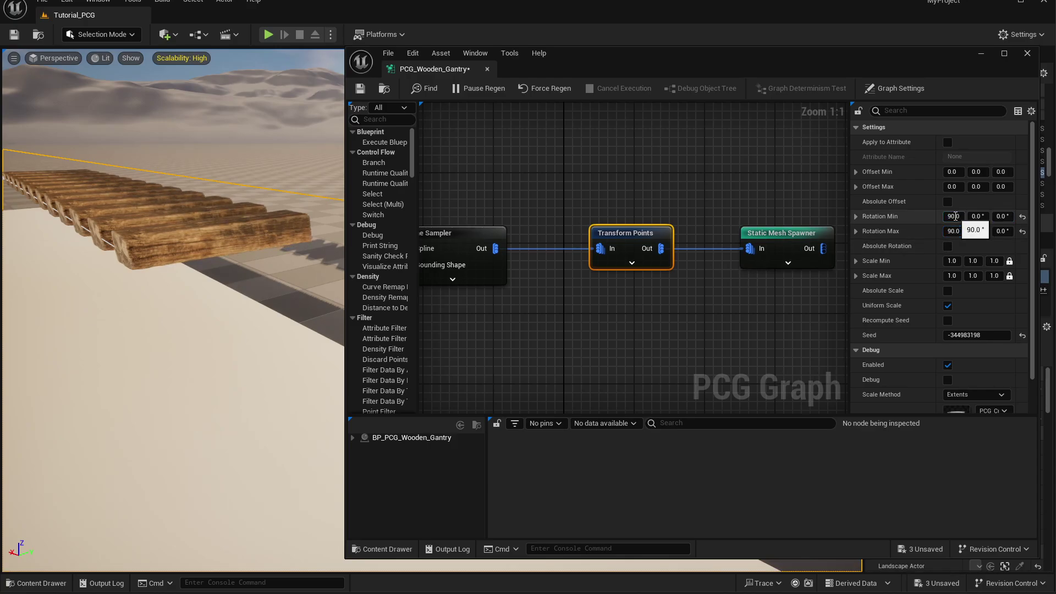
Examine the bollards up close and check the static mesh's original orientation in the Wooden_Bollard_00 asset folder.
mouse_move(178, 350)
right_mouse_down()
mouse_move(157, 407)
mouse_move(124, 434)
mouse_move(115, 429)
mouse_move(182, 374)
mouse_move(182, 335)
right_mouse_up()
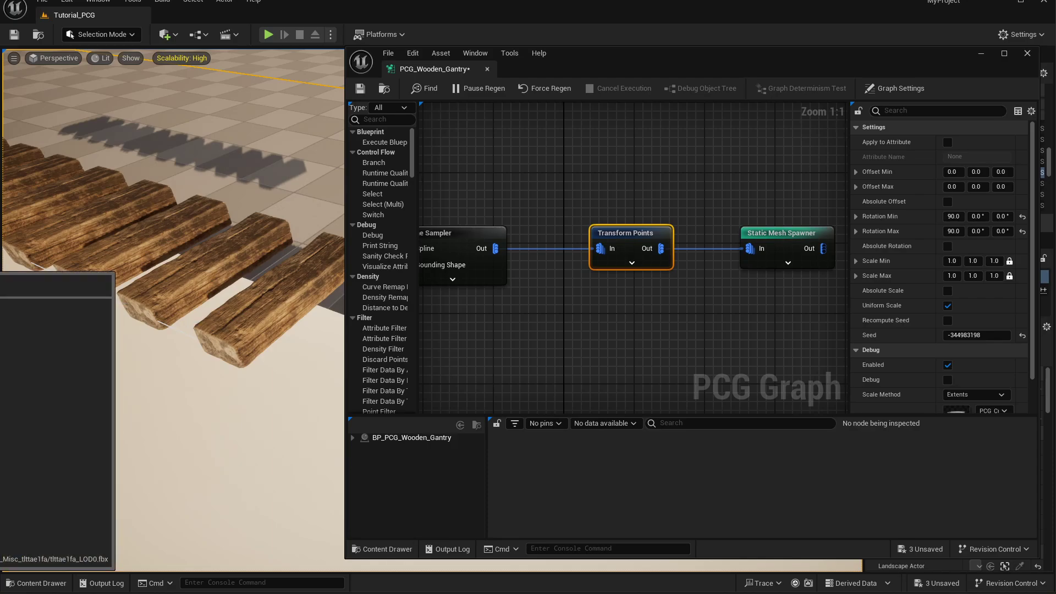
left_click_drag(1, 19, 155, 18)
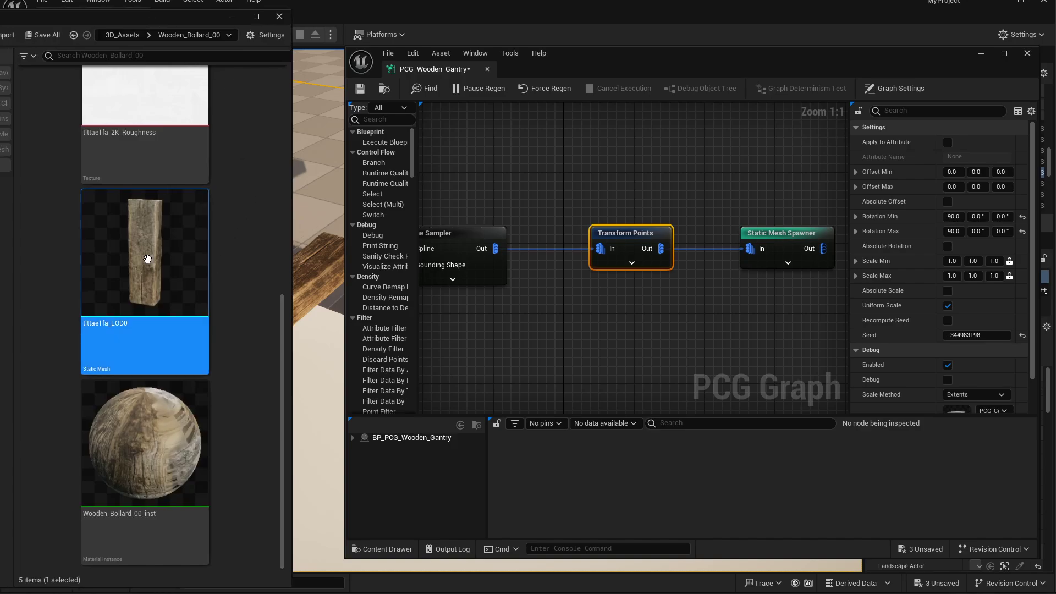
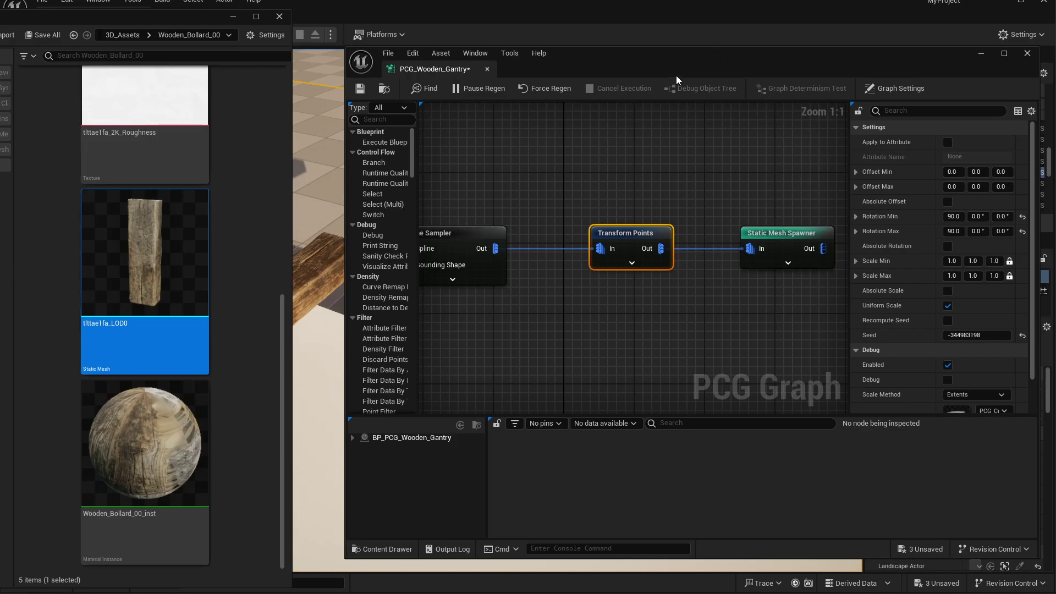
left_click_drag(172, 23, 0, 33)
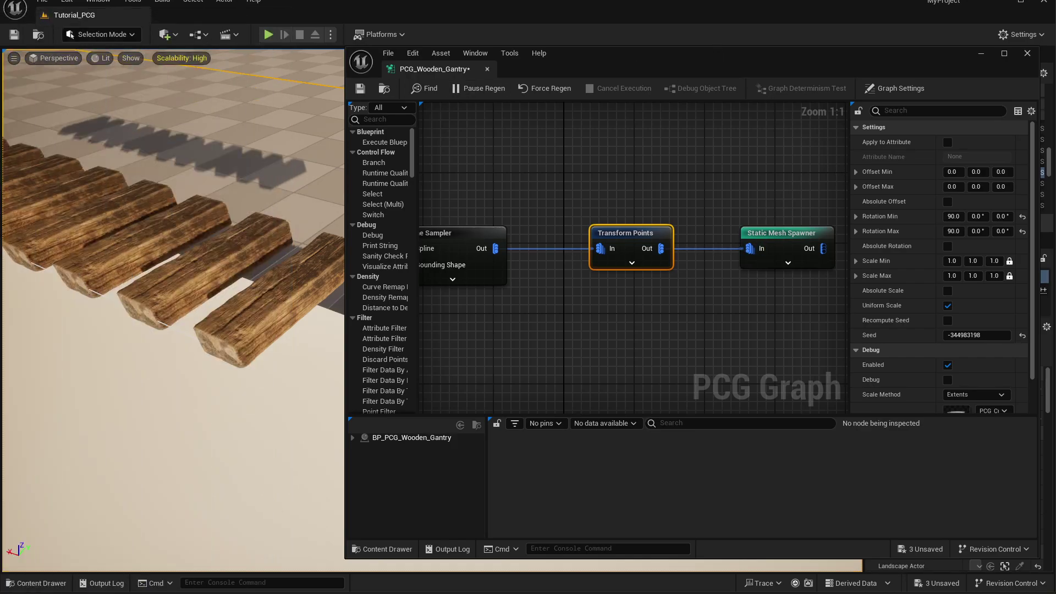
Try spreading the bollards randomly along X with Offset Min X at -35 and Offset Max X at 35.
left_click(954, 171)
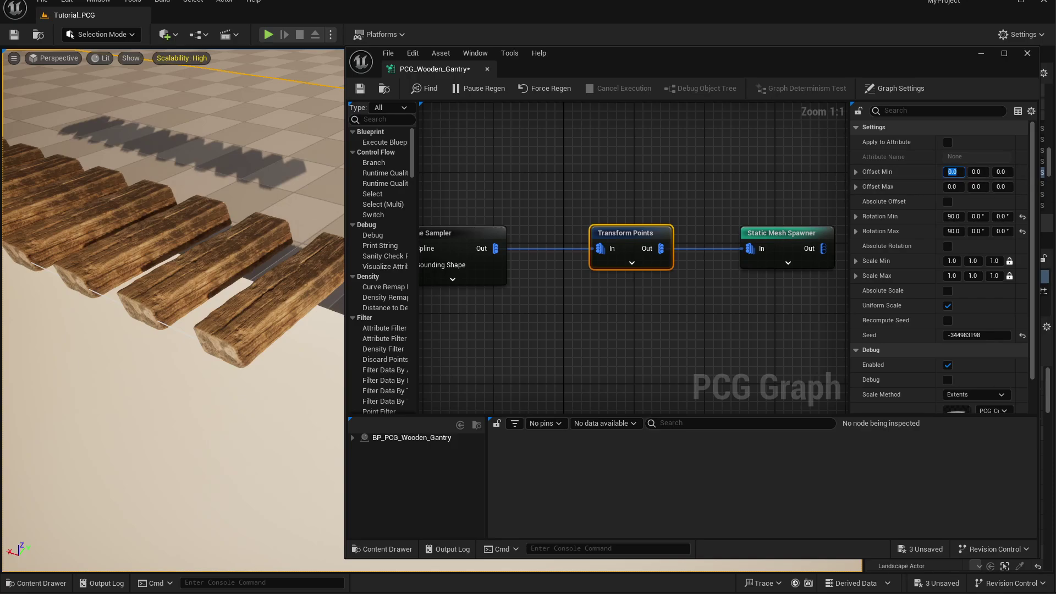
right_click_drag(241, 401, 266, 366)
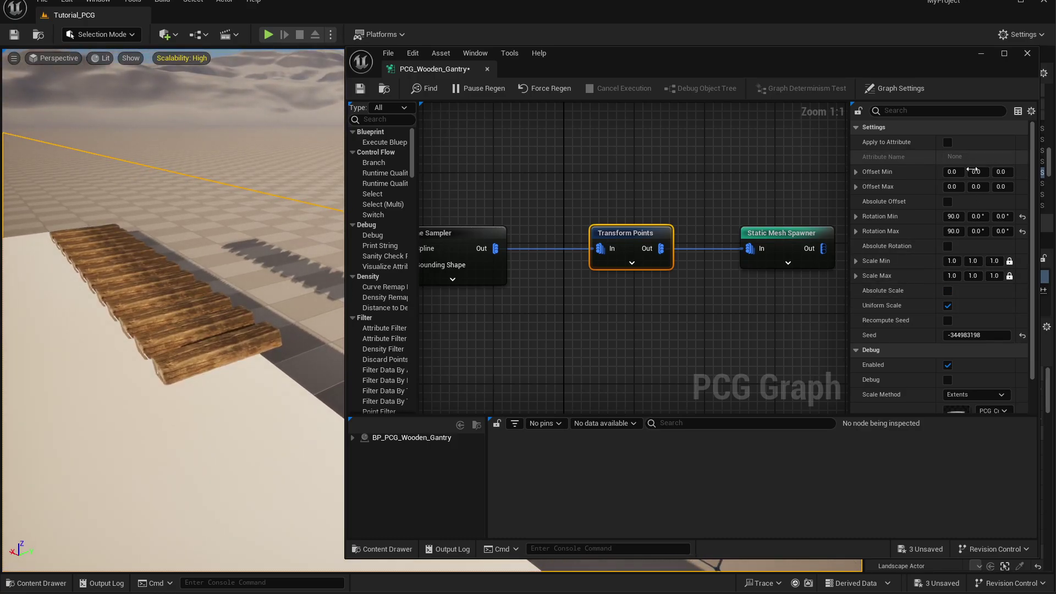
left_click(957, 175)
type("-")
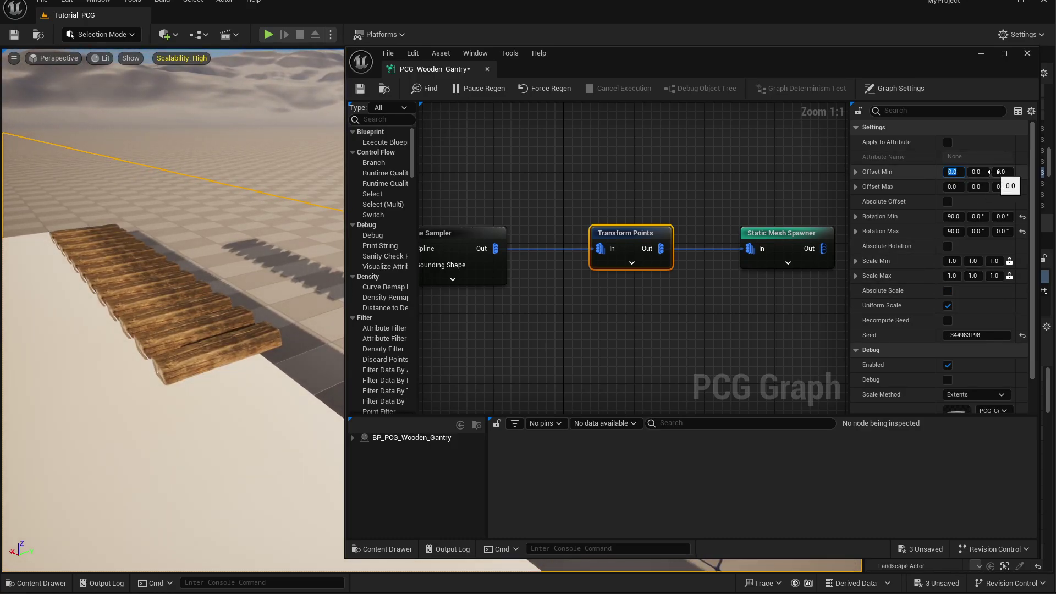
type("35")
key("Tab")
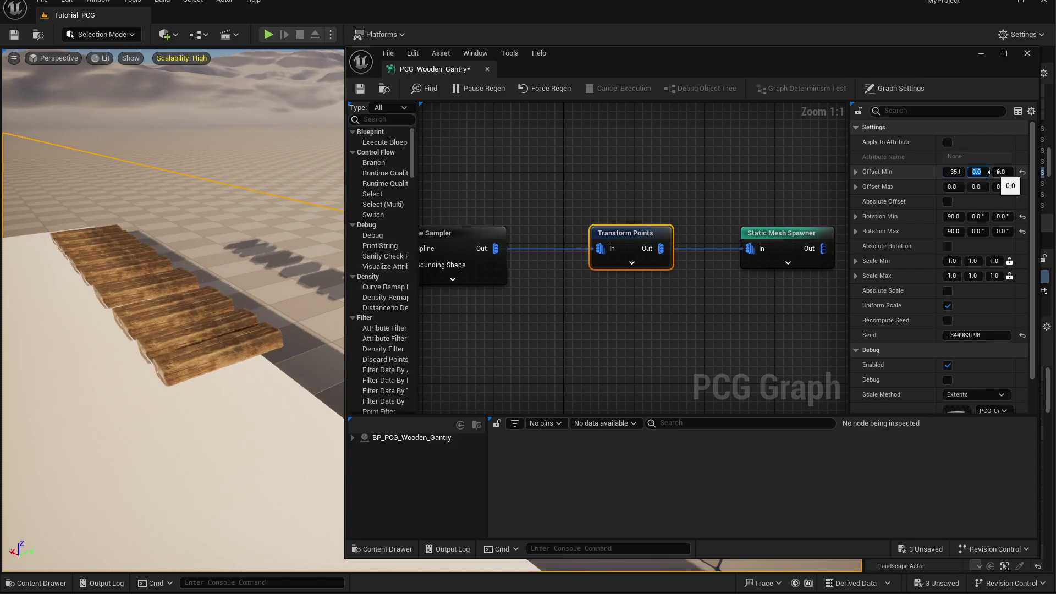
right_click_drag(180, 350, 297, 374)
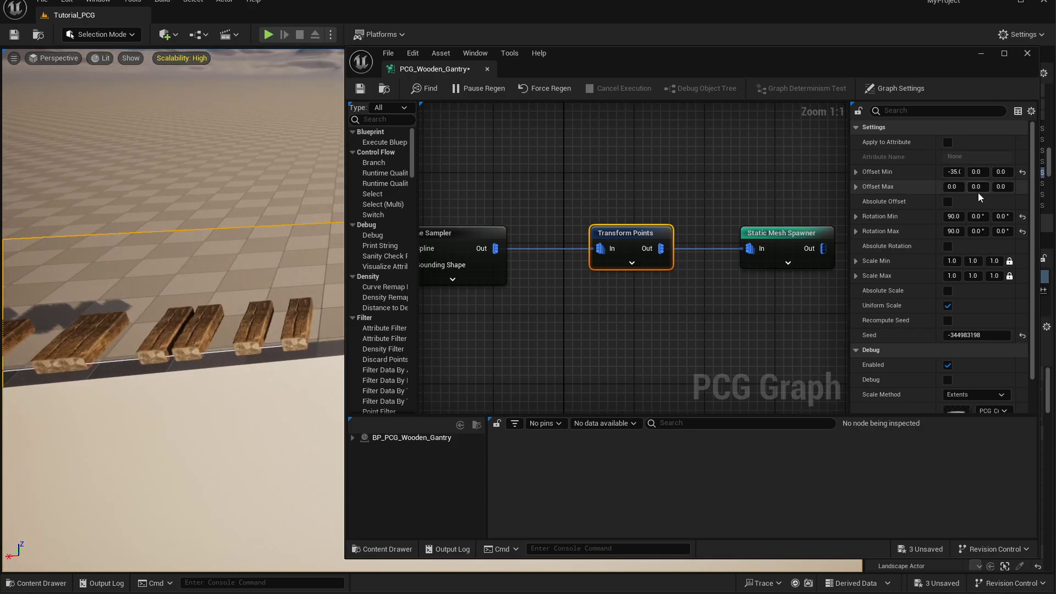
left_click(951, 187)
type("35")
key("Tab")
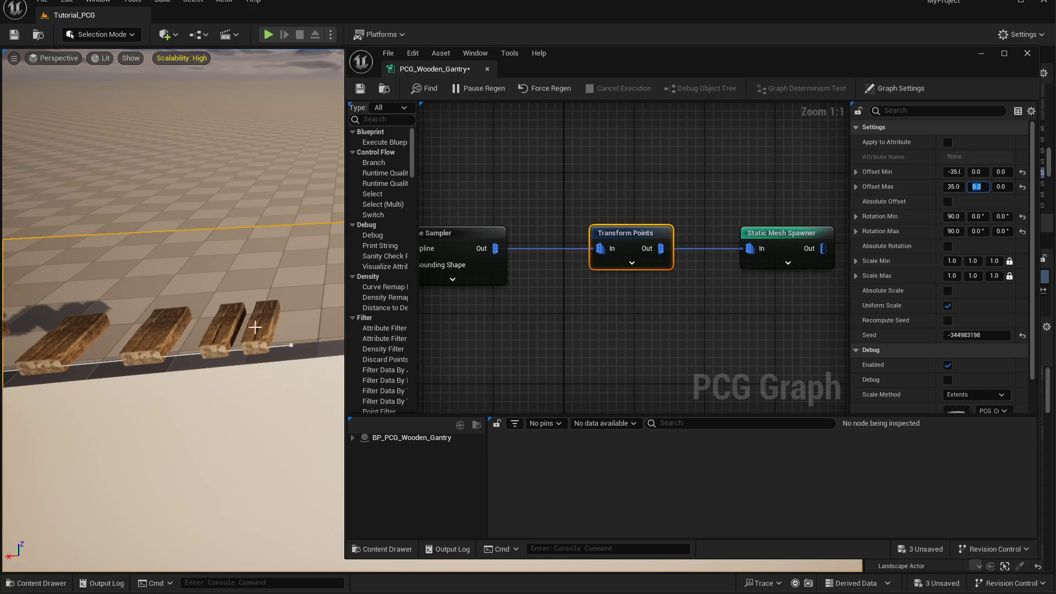
right_click_drag(191, 292, 127, 289)
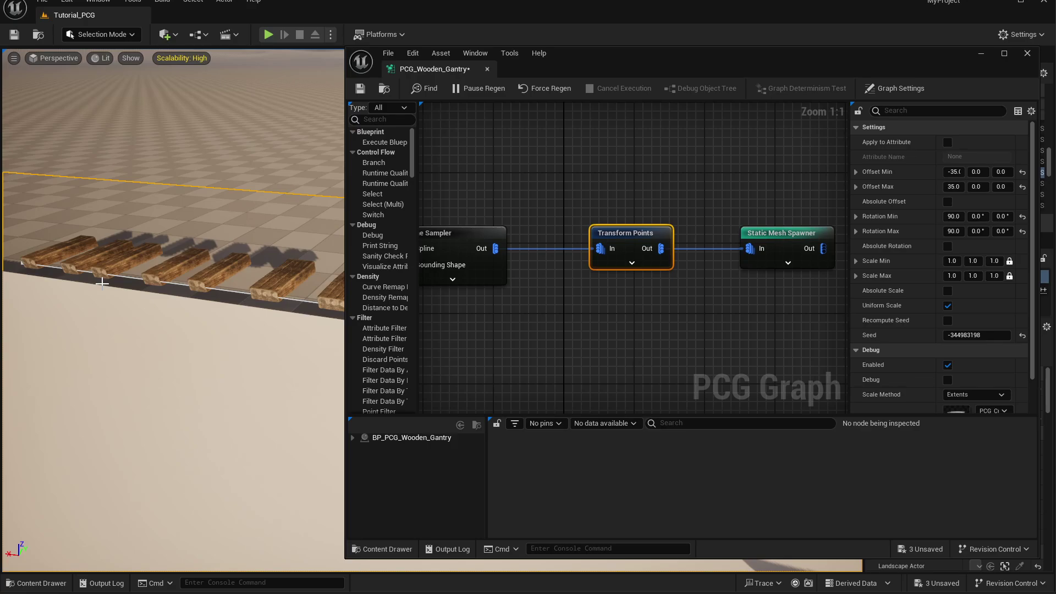
Reset Offset Min X and Offset Max X of the Transform Points node to 0.
left_click(948, 172)
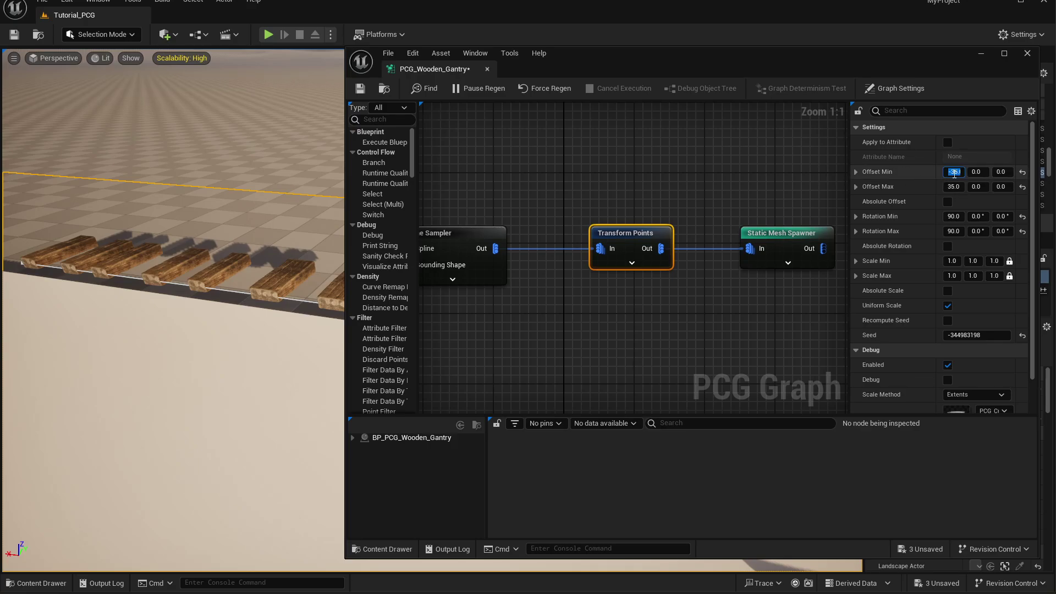
type("0")
key("Tab")
key("Tab")
key("Tab")
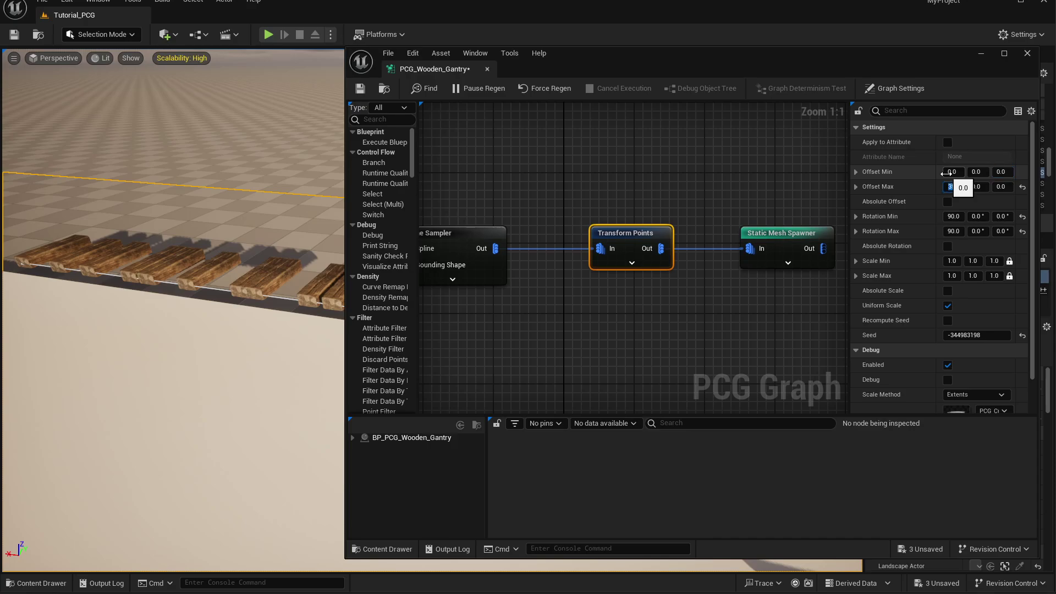
type("0")
key("Tab")
Set Offset Min Y to -35 and Offset Max Y to 35 to shift the bollards randomly sideways, and check the result from above.
left_click(976, 172)
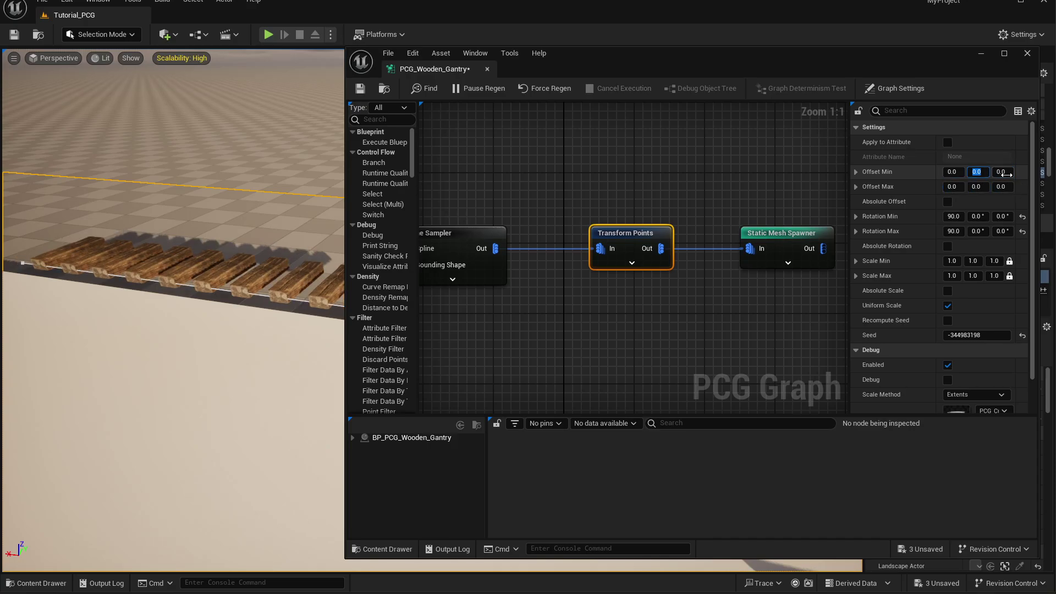
type("-35")
key("Tab")
key("Tab")
key("Tab")
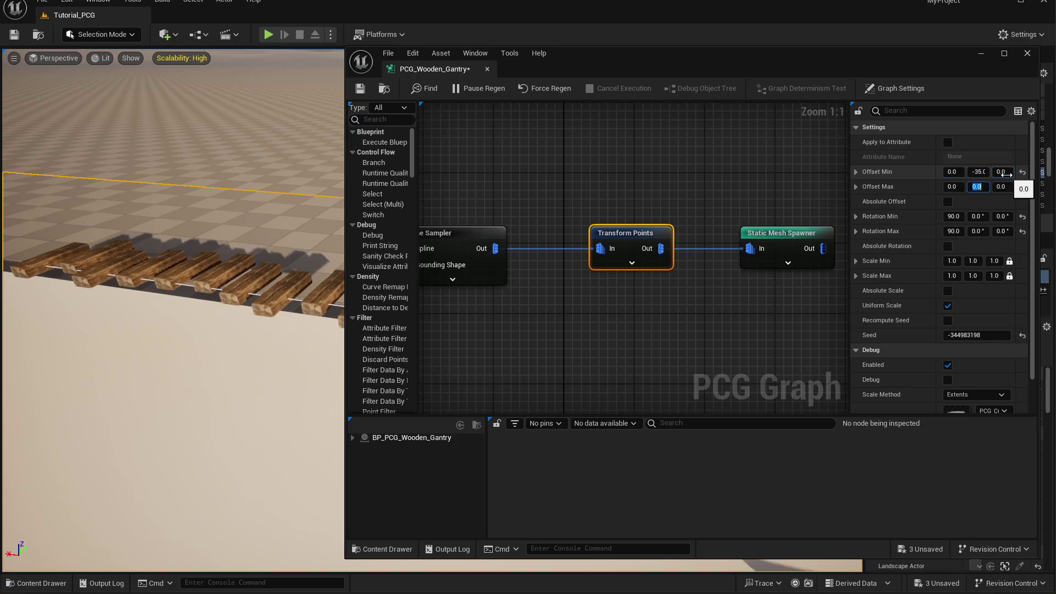
type("35")
key("Tab")
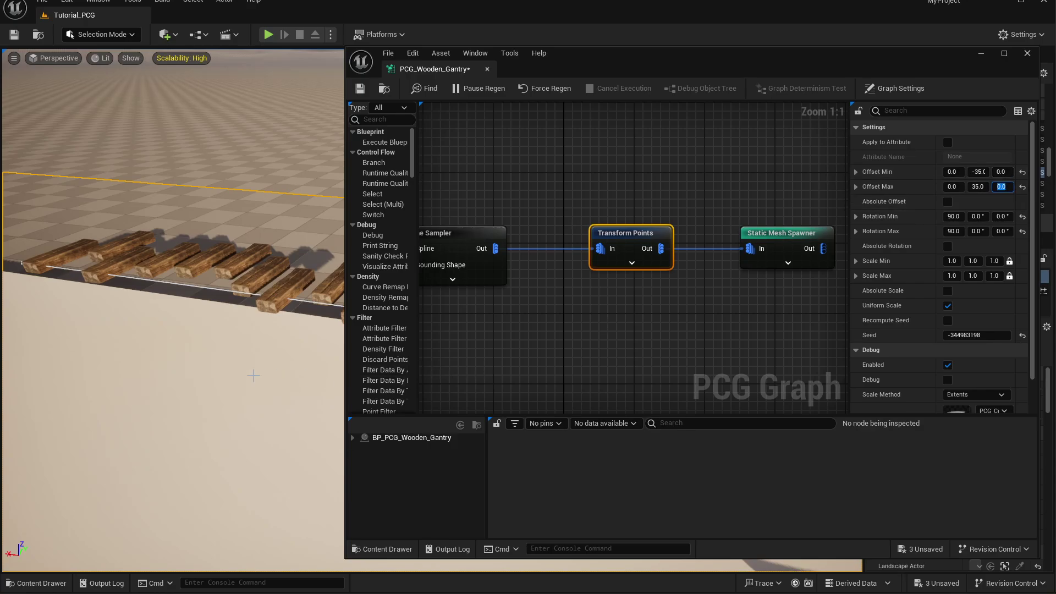
right_click_drag(253, 375, 224, 374)
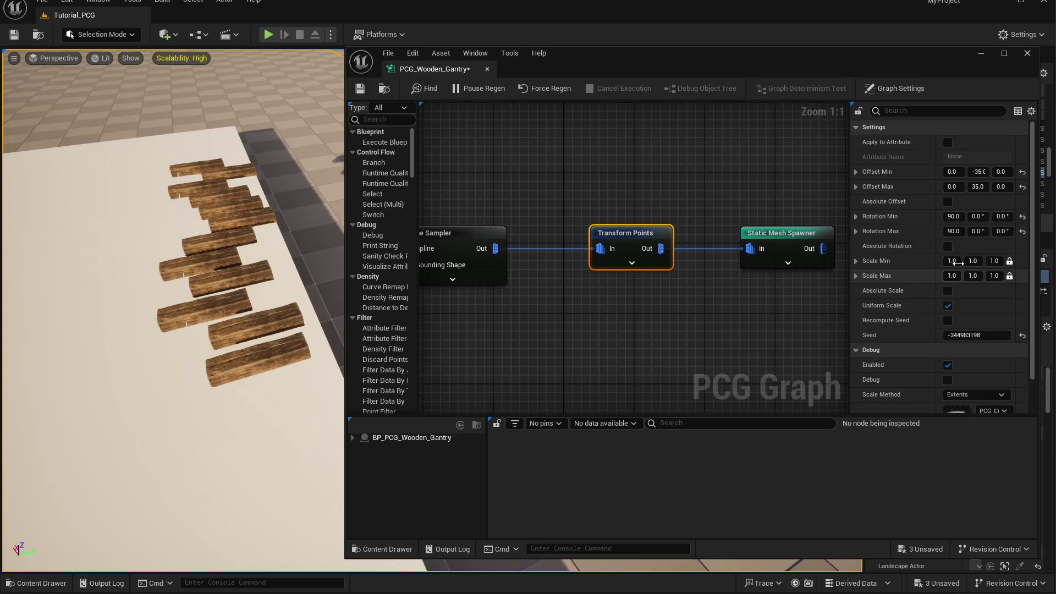
Try an Offset Max Y of -0.35 on the Transform Points node.
left_click(982, 188)
type("-")
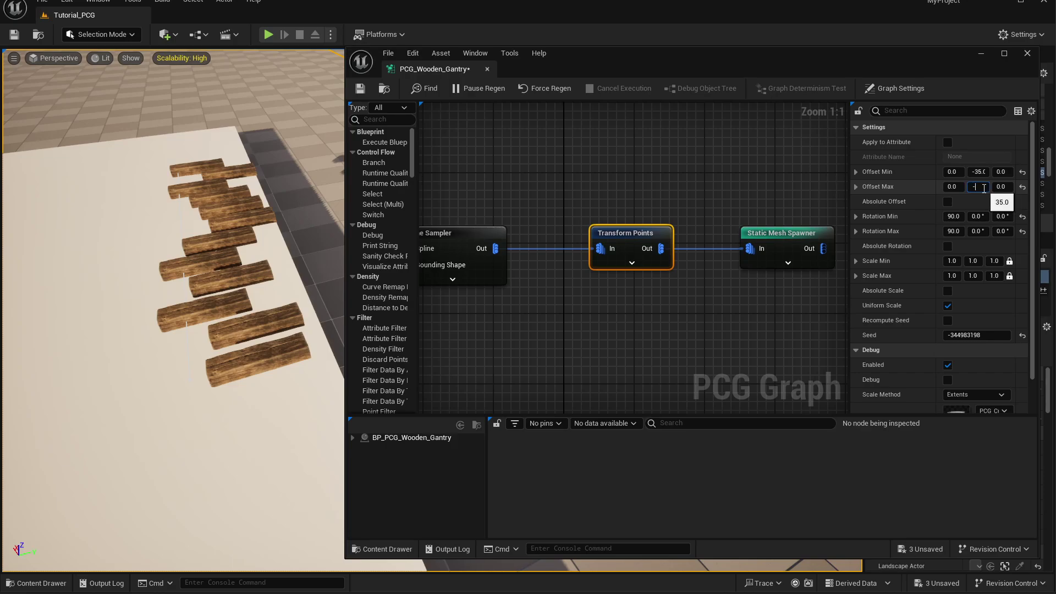
type("0.35")
key("Tab")
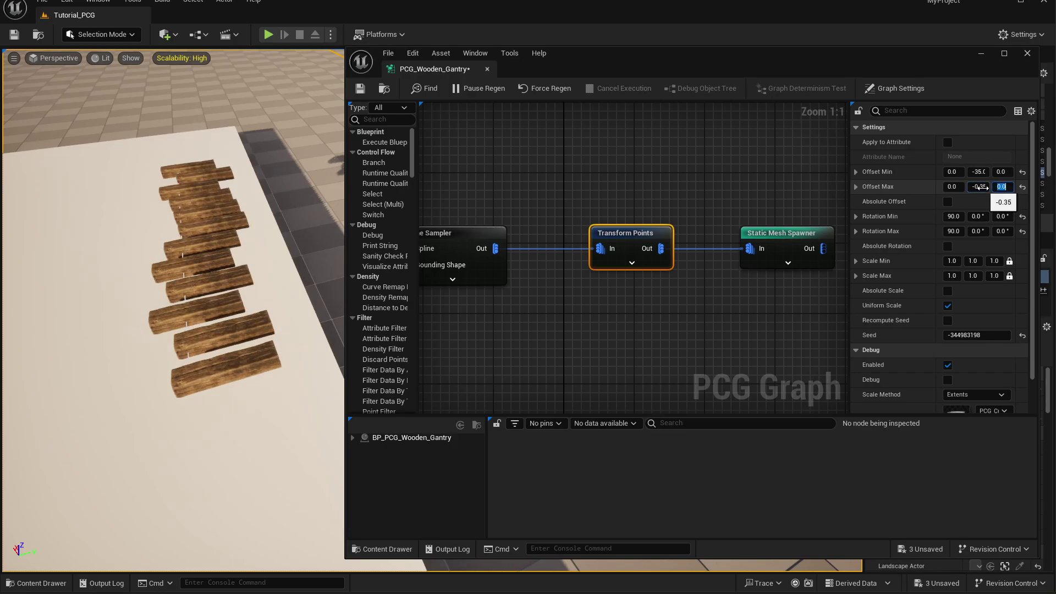
Set Offset Max Y of the Transform Points node to -35 and check the plank alignment.
left_click(981, 186)
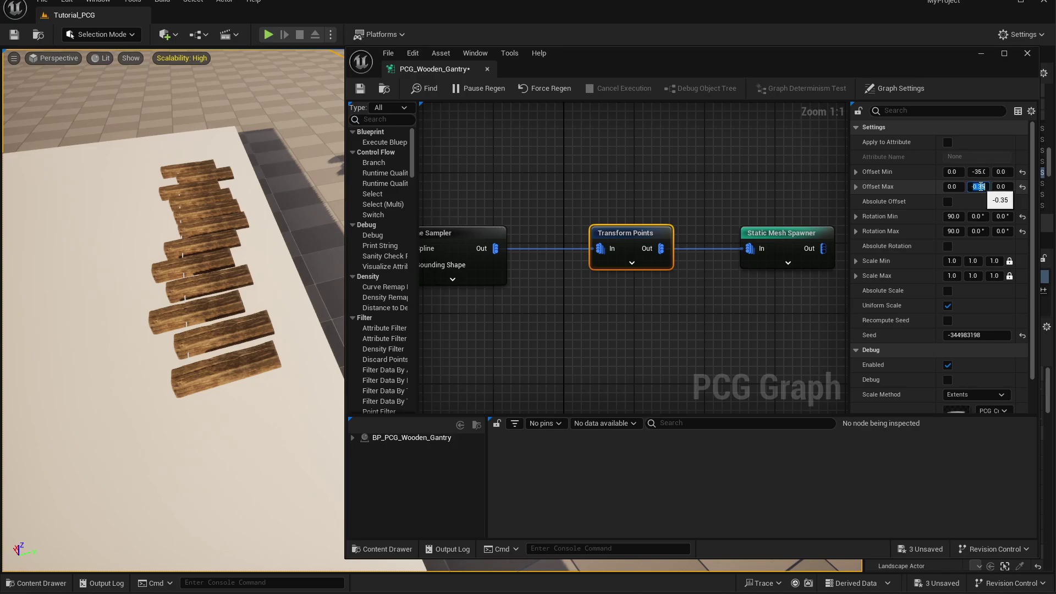
type("--")
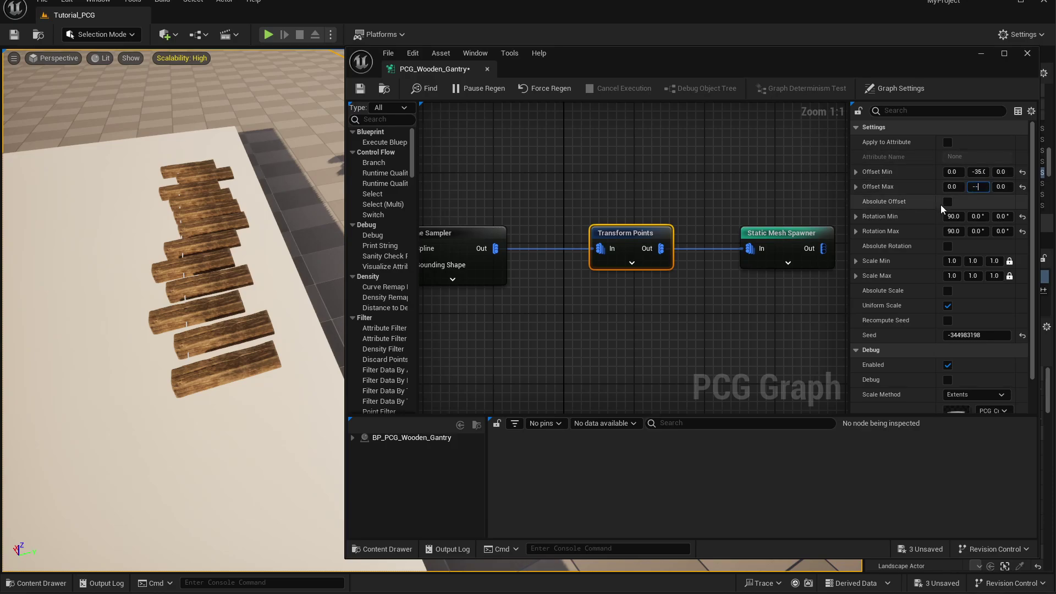
type("35")
key("Return")
type("-35")
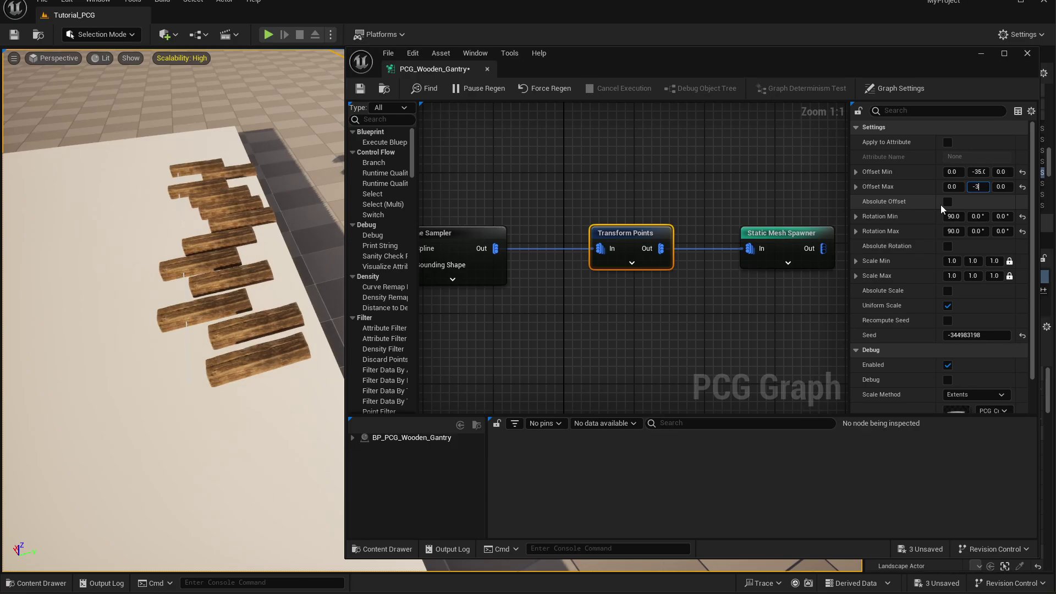
key("Return")
right_click_drag(293, 314, 215, 292)
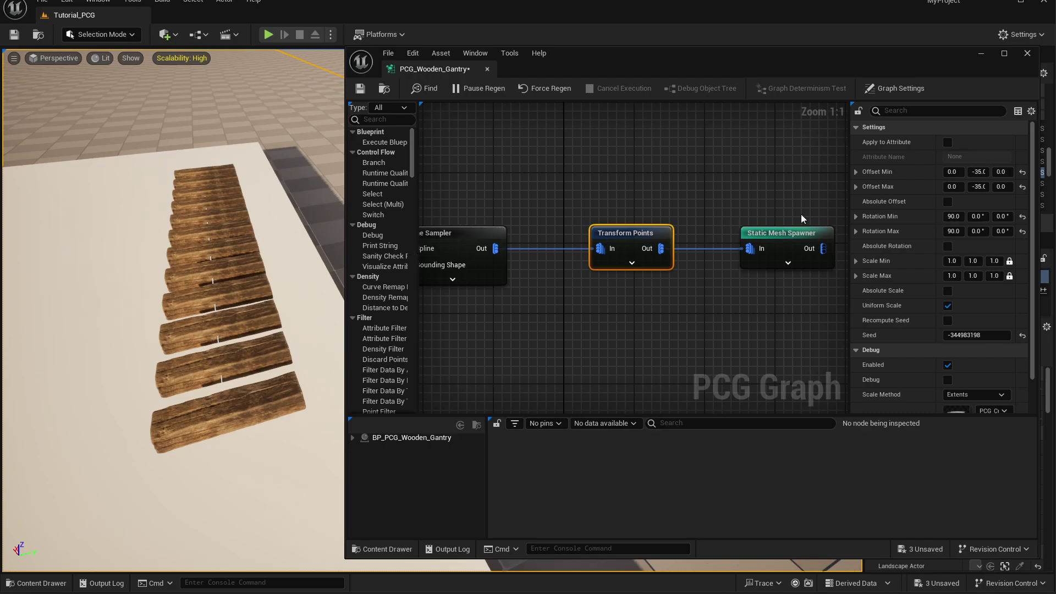
Set Offset Min Y to -37 and Offset Max Y to -33 on the Transform Points node for a slight sideways variation.
left_click(980, 172)
type("-37")
key("Tab")
key("Tab")
key("Tab")
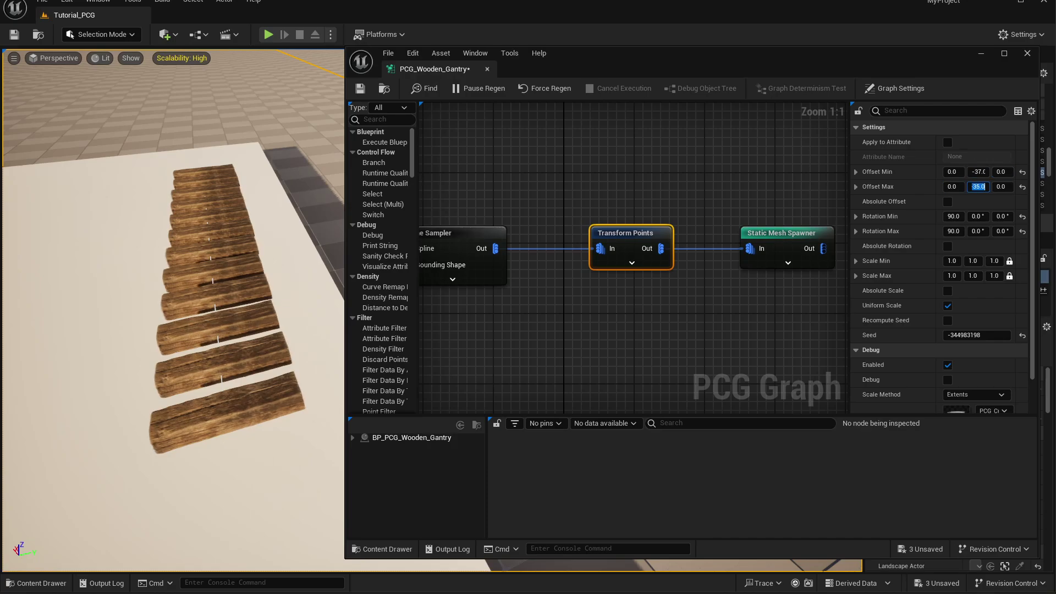
type("-33")
key("Tab")
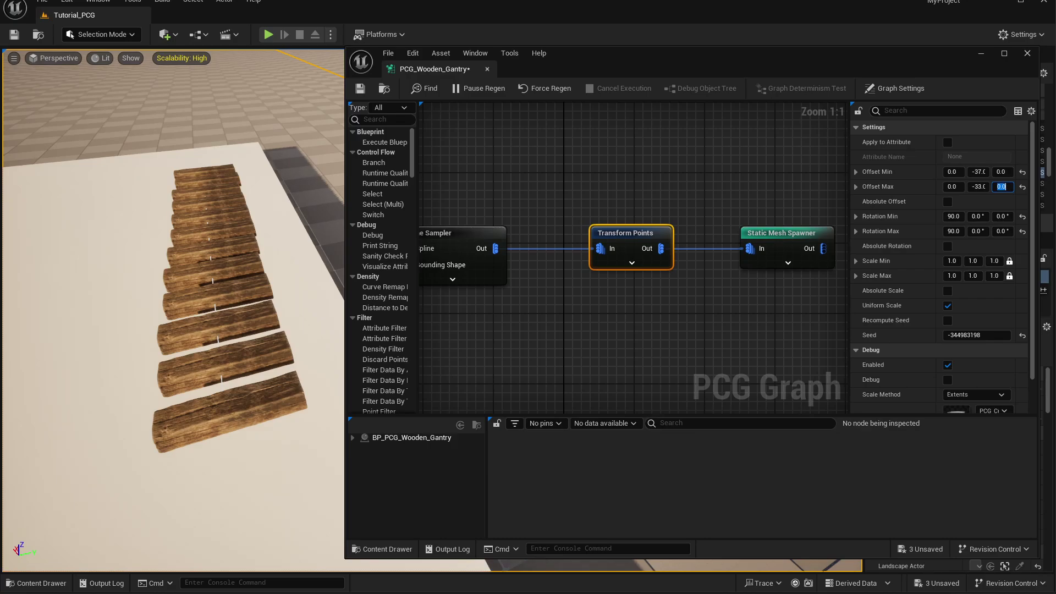
Vary the plank rotation by setting Rotation Min to -1 and Rotation Max to 1 on both Y and Z.
left_click(978, 217)
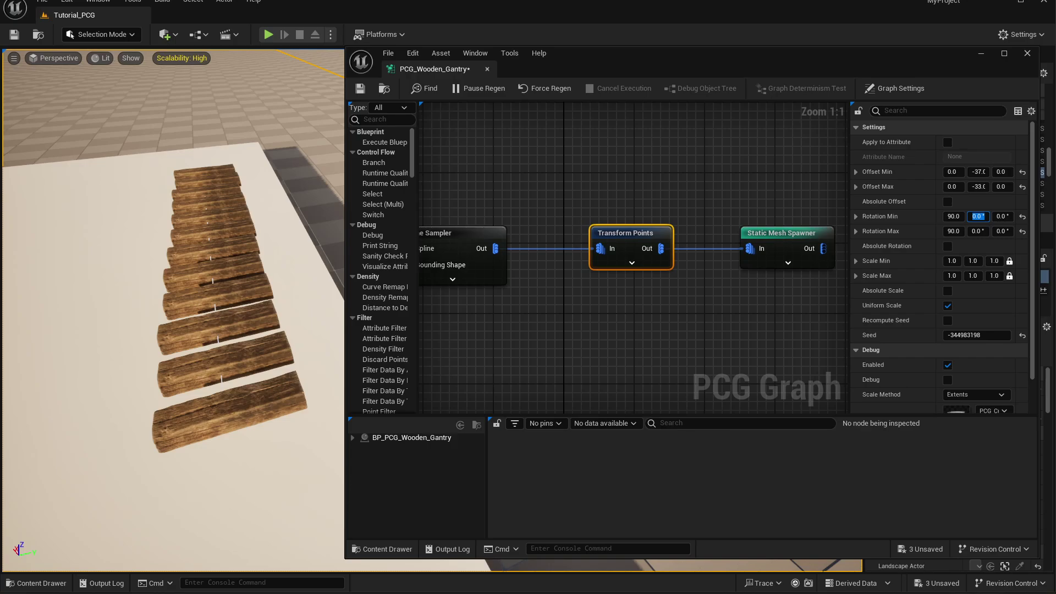
type("-1")
key("Tab")
type("-1")
key("Tab")
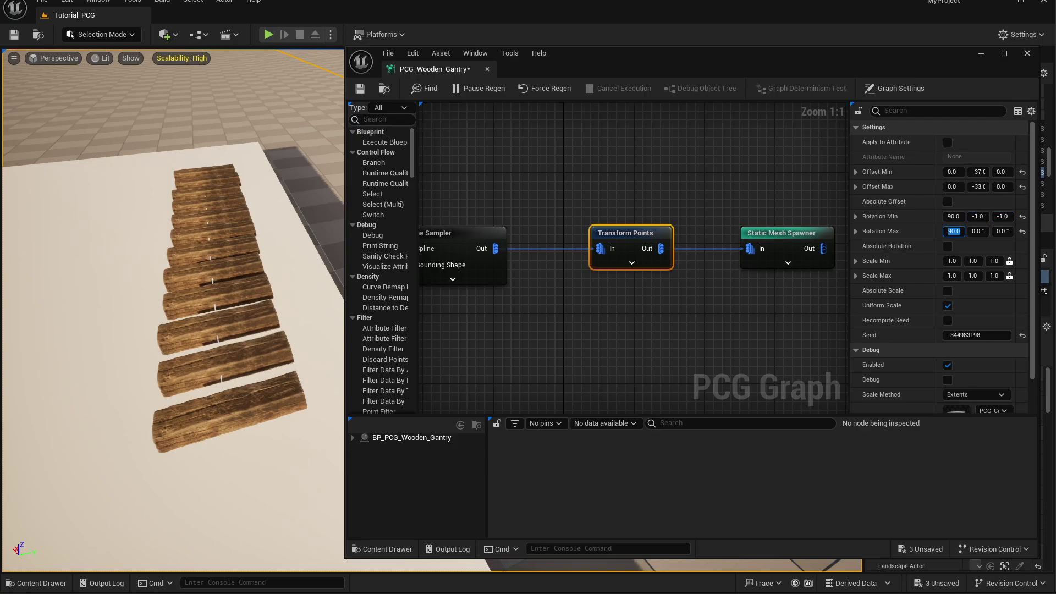
key("Tab")
key("Tab")
key("shift+Tab")
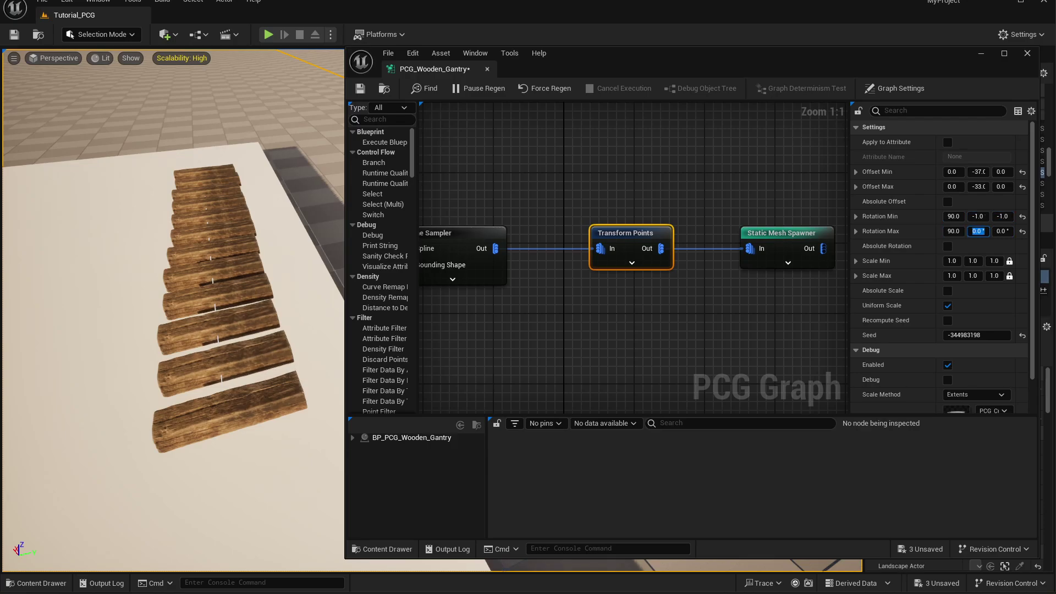
type("1")
key("Tab")
type("1")
key("Tab")
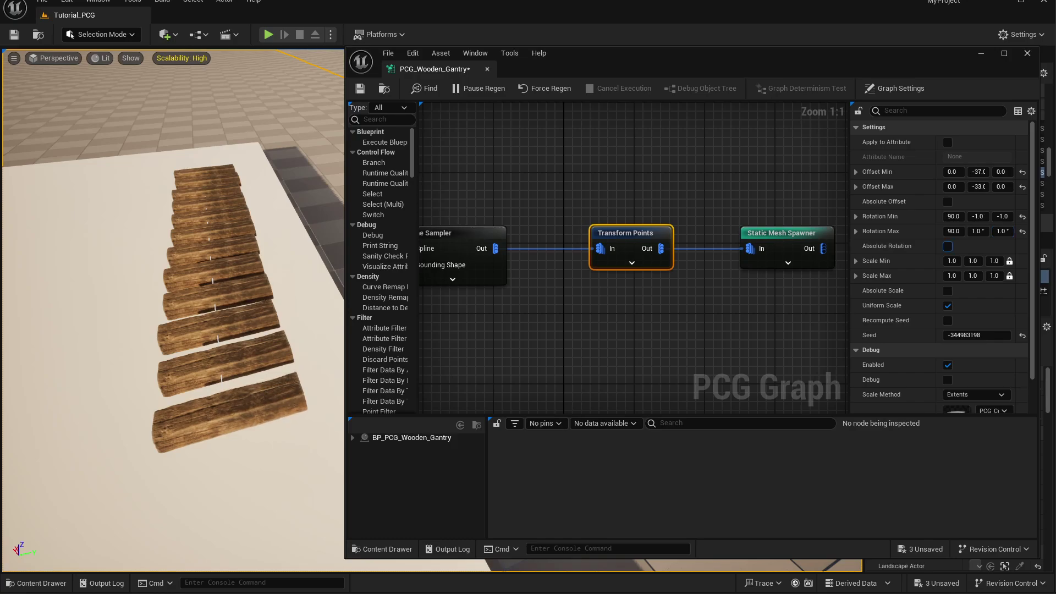
Examine the planks from low, side and raised angles to judge the random rotation and sideways offset.
middle_click_drag(233, 404, 235, 512)
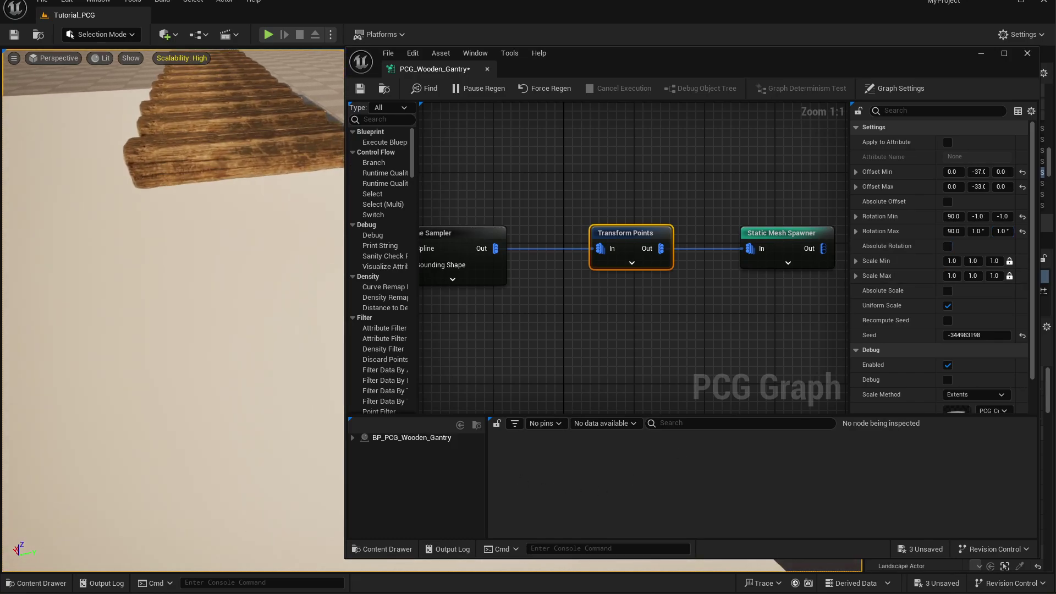
right_click_drag(234, 404, 233, 330)
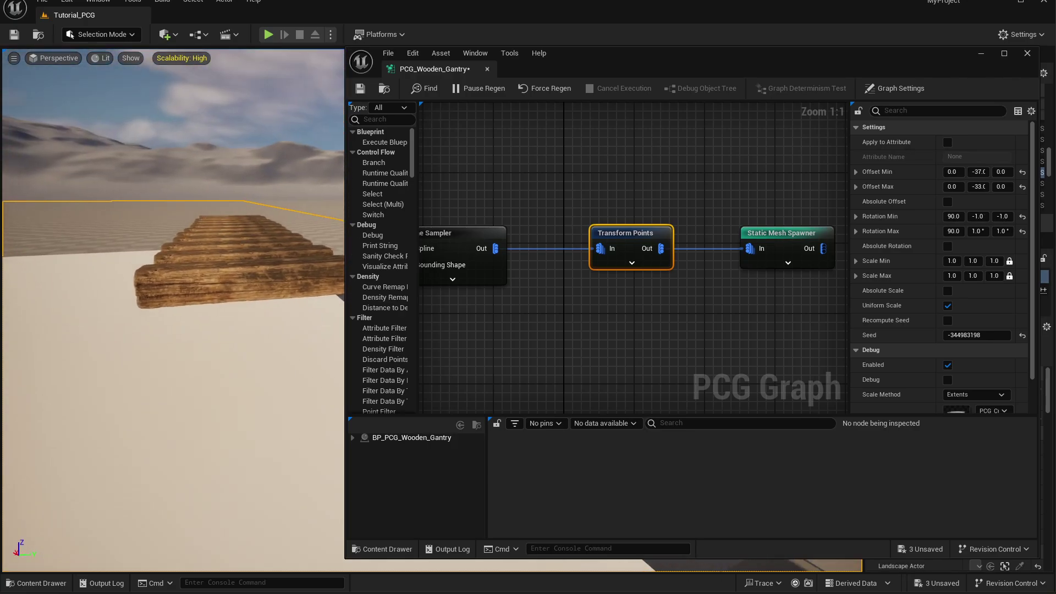
key("q")
key("e")
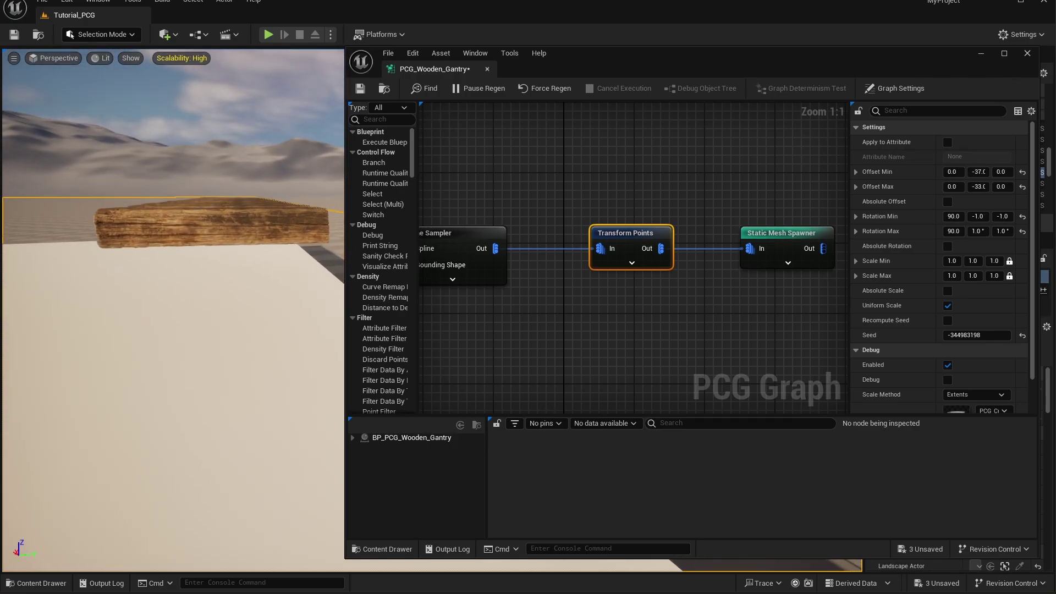
right_click_drag(224, 393, 314, 484)
key("a")
key("e")
key("w")
mouse_move(173, 308)
right_mouse_down()
mouse_move(193, 330)
mouse_move(173, 308)
right_mouse_up()
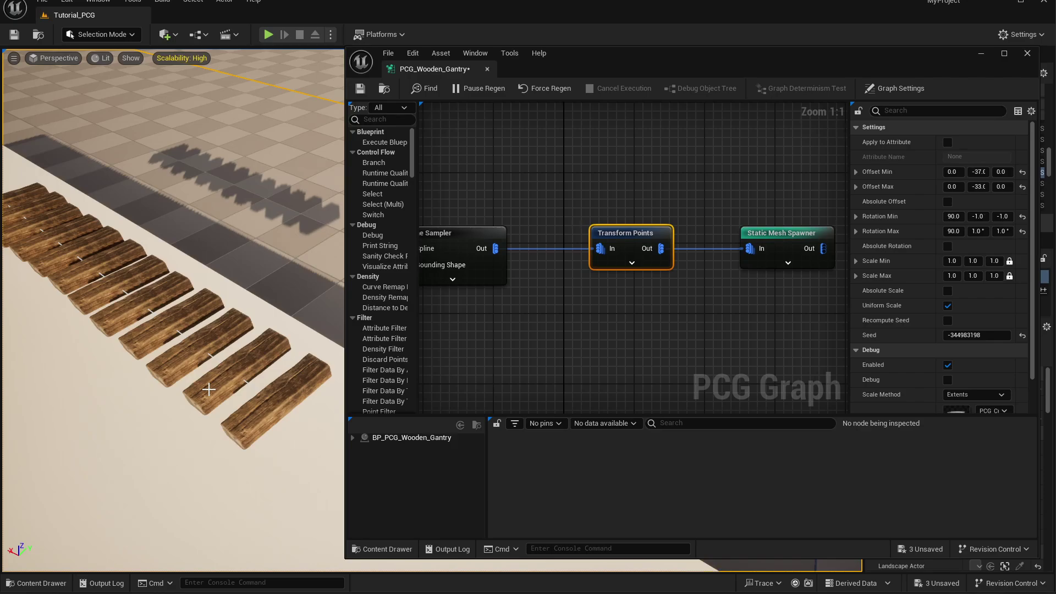
right_click_drag(160, 375, 136, 380)
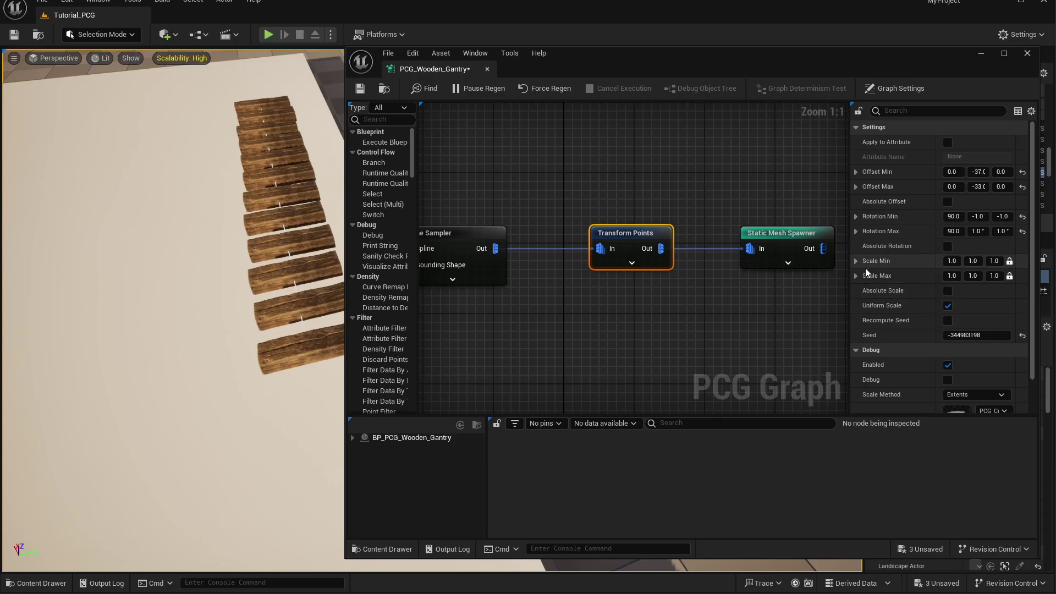
right_click_drag(311, 313, 285, 310)
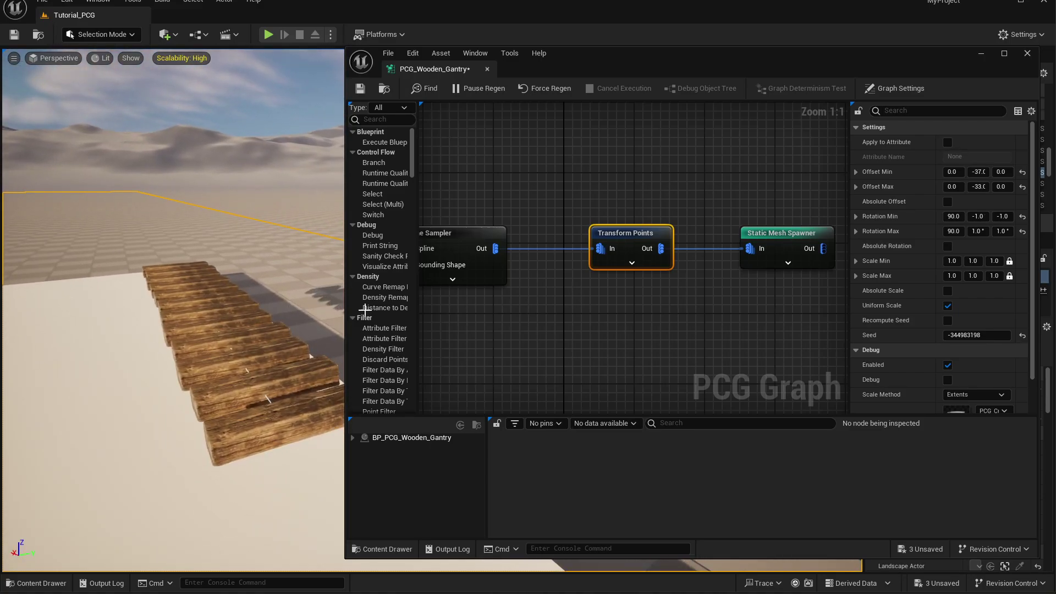
Vary the plank height with Offset Min Z at -1 and Offset Max Z at 1, and save the PCG graph.
left_click(1005, 171)
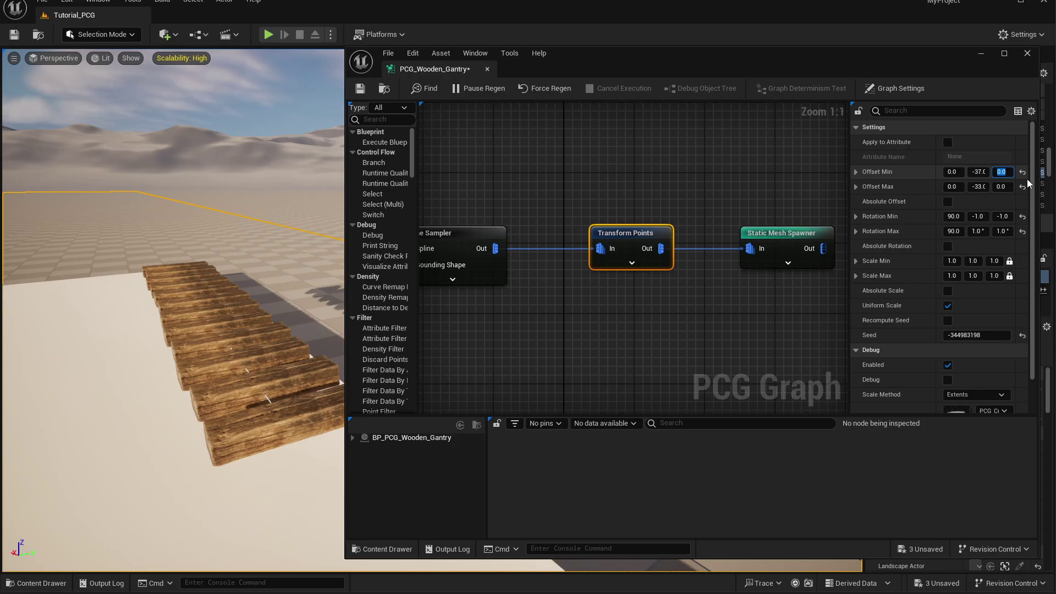
type("-")
key("Tab")
key("Tab")
key("Tab")
type("1")
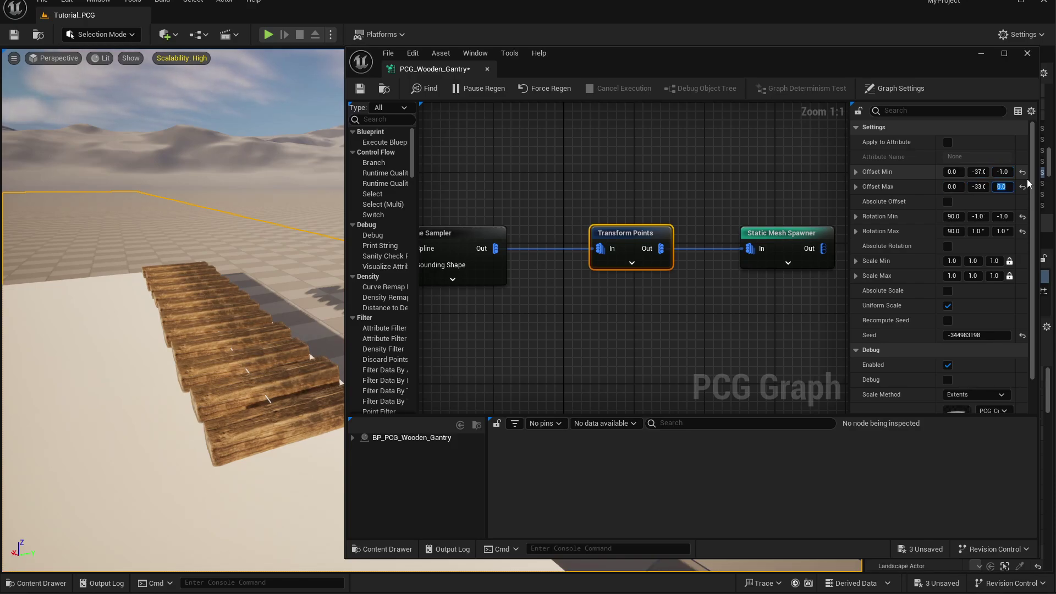
key("Tab")
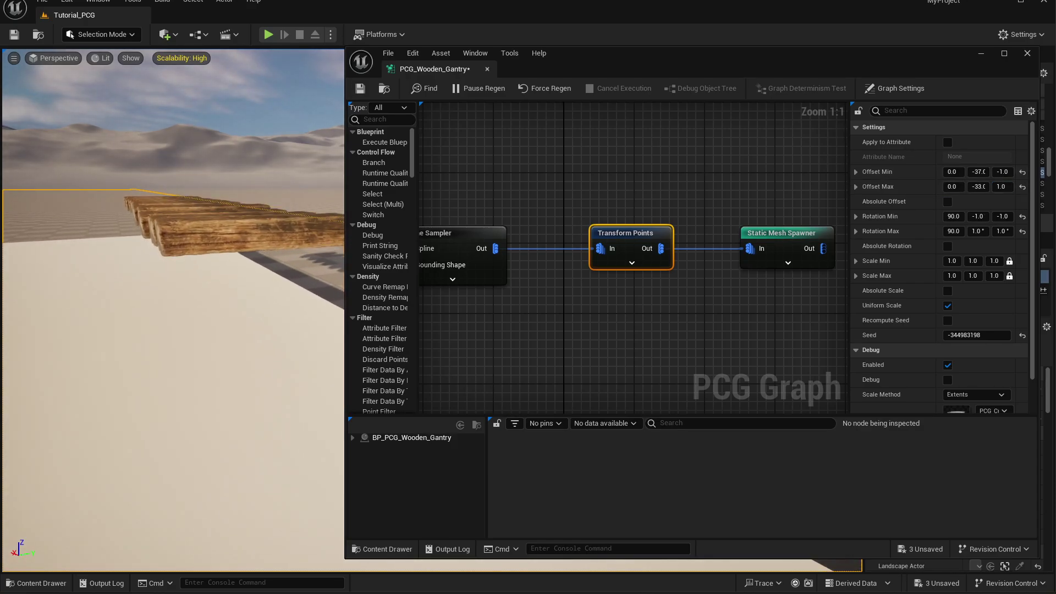
key("a")
right_click_drag(161, 358, 216, 343)
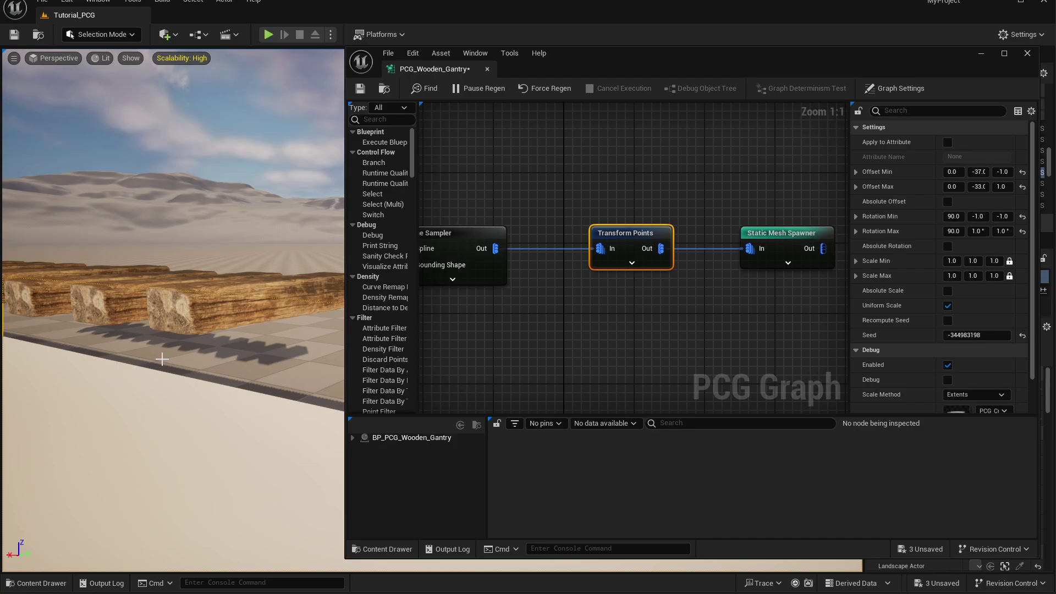
mouse_move(177, 365)
right_mouse_down()
mouse_move(179, 408)
mouse_move(180, 373)
right_mouse_up()
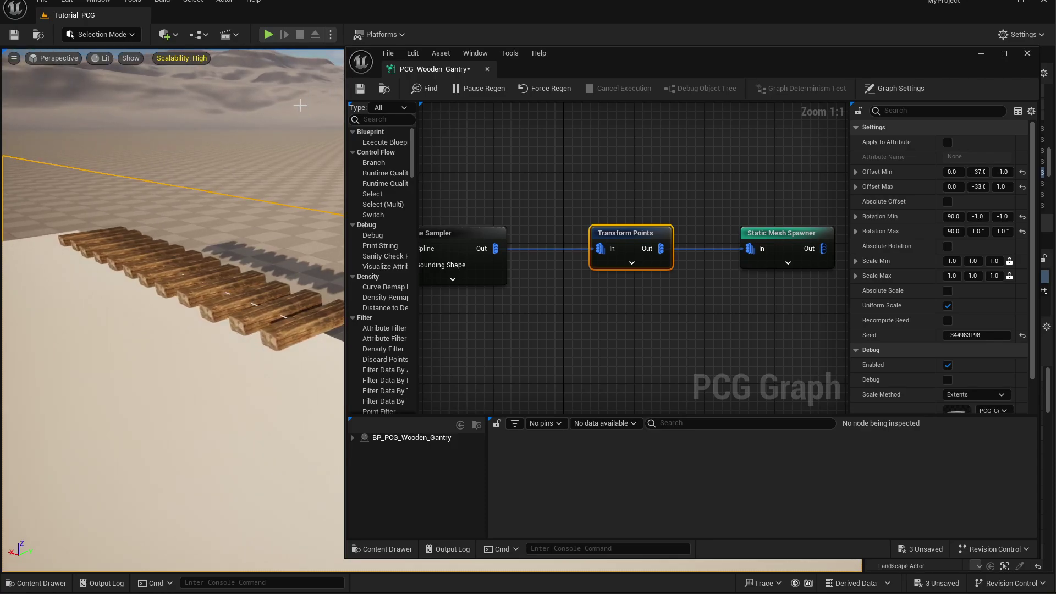
left_click(360, 88)
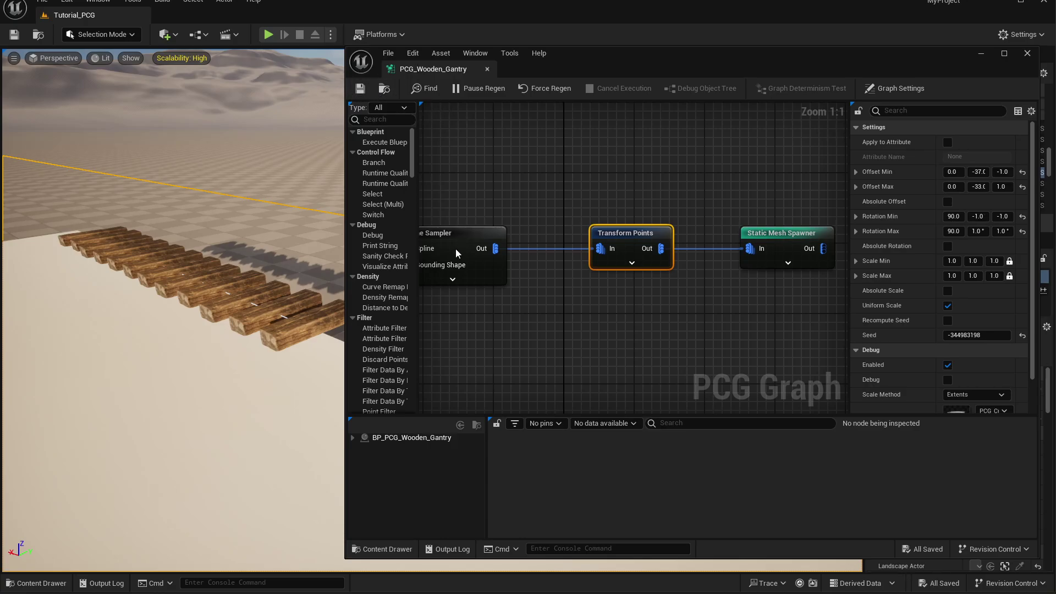
Unlock the proportions of Scale Min and Scale Max on the Transform Points node and turn off Uniform Scale.
right_click_drag(680, 316, 571, 308)
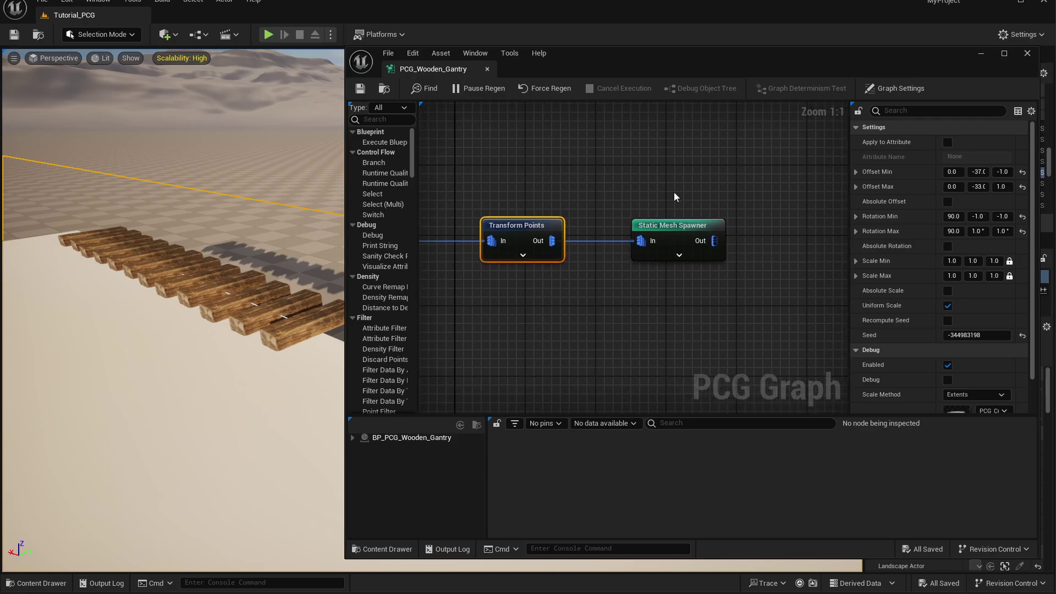
left_click(677, 227)
left_click(517, 225)
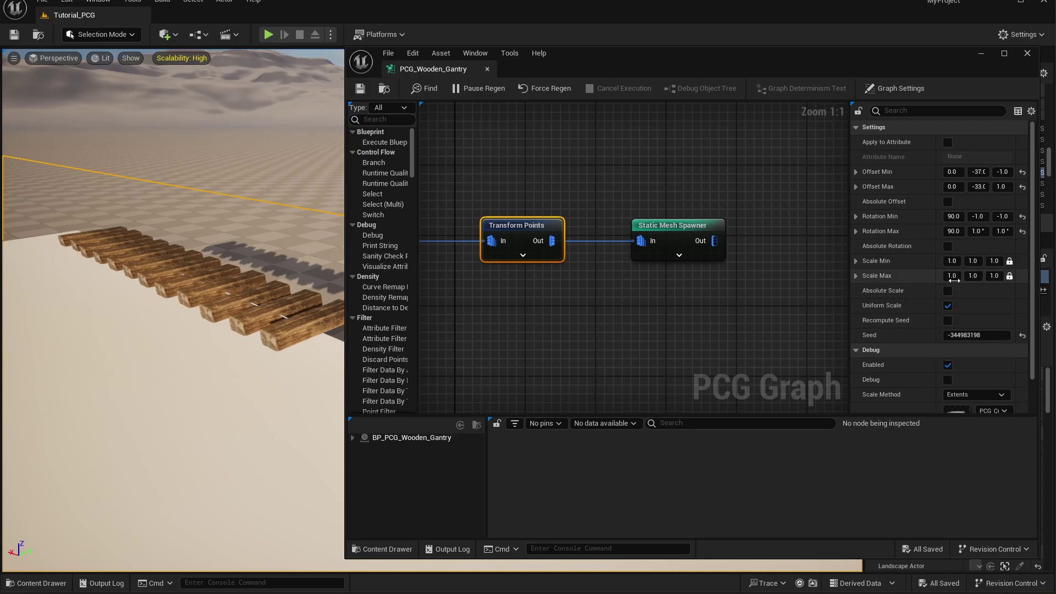
left_click(1010, 261)
left_click(1010, 275)
left_click(948, 306)
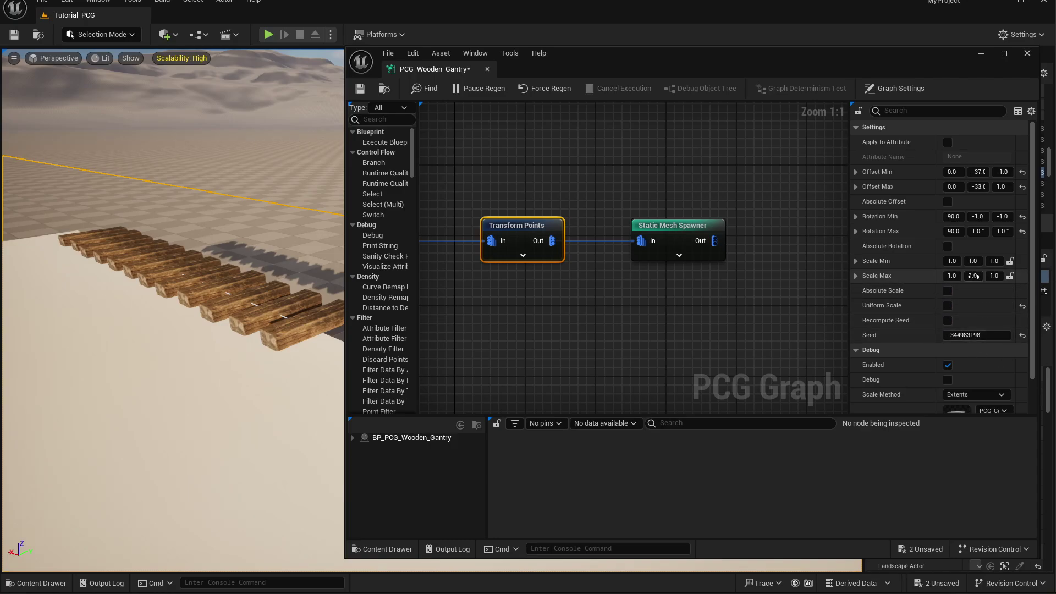
Try a Scale Min of 0.5 on all axes, check the planks, and reset Scale Min to its default.
left_click(953, 261)
type("0.5")
key("Return")
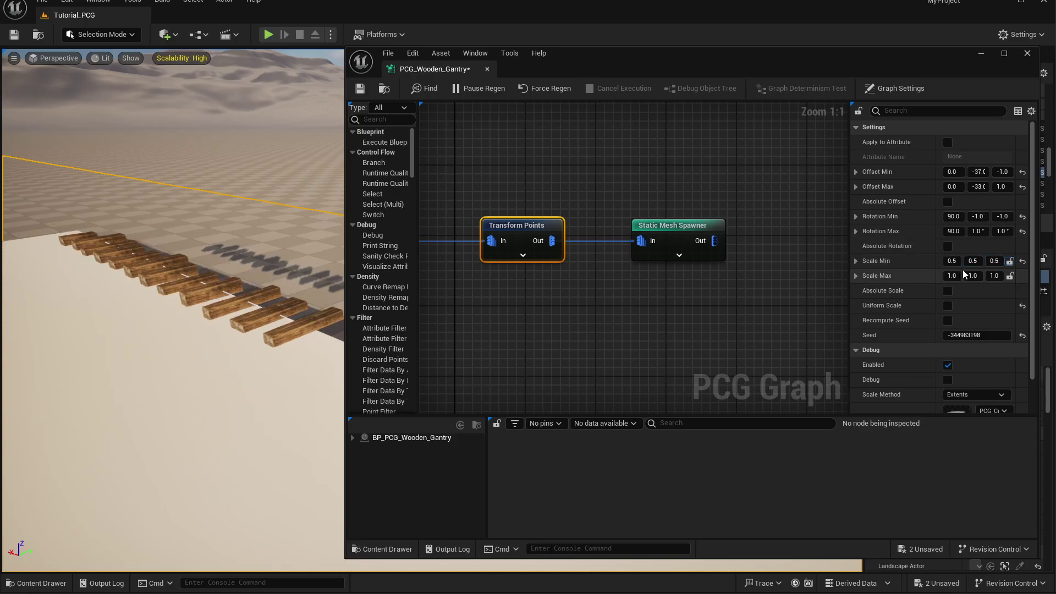
mouse_move(319, 301)
right_mouse_down()
mouse_move(337, 275)
mouse_move(321, 315)
right_mouse_up()
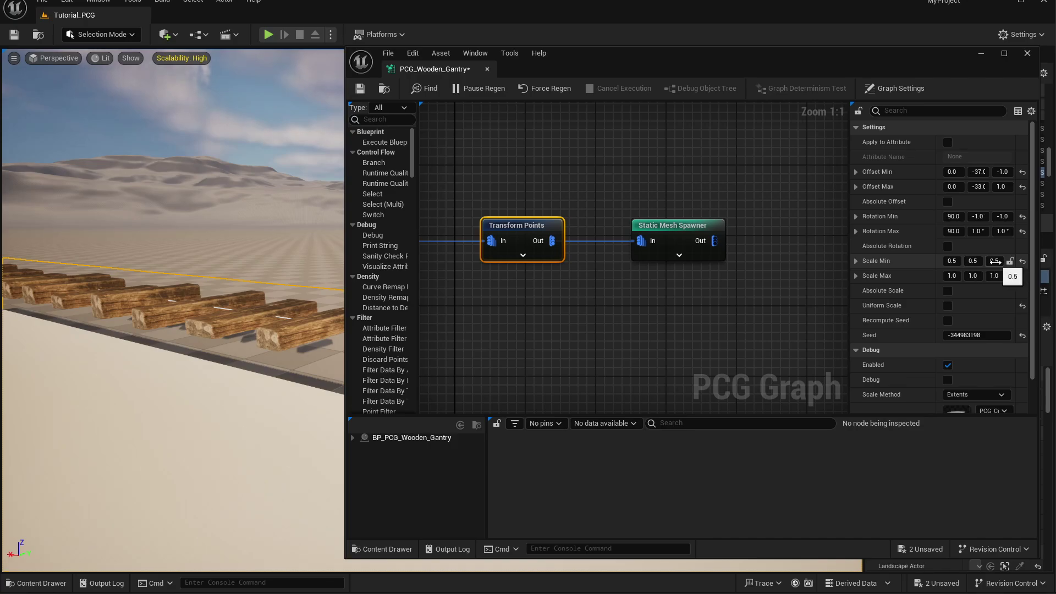
left_click(1023, 262)
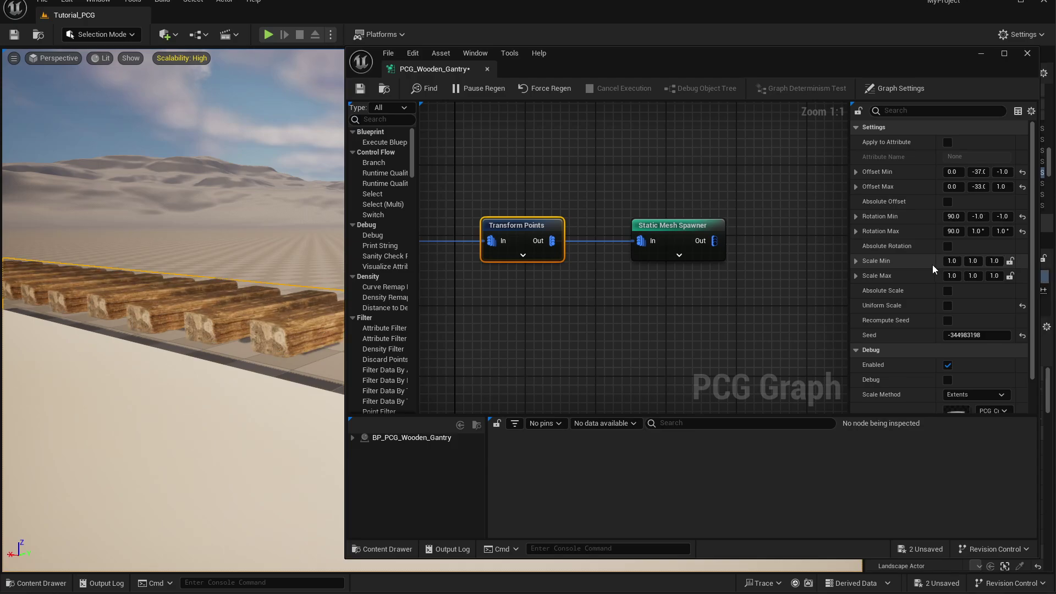
Try a Scale Min X of 0.2 and set it back to 1.
left_click(952, 261)
type("0.2")
key("Return")
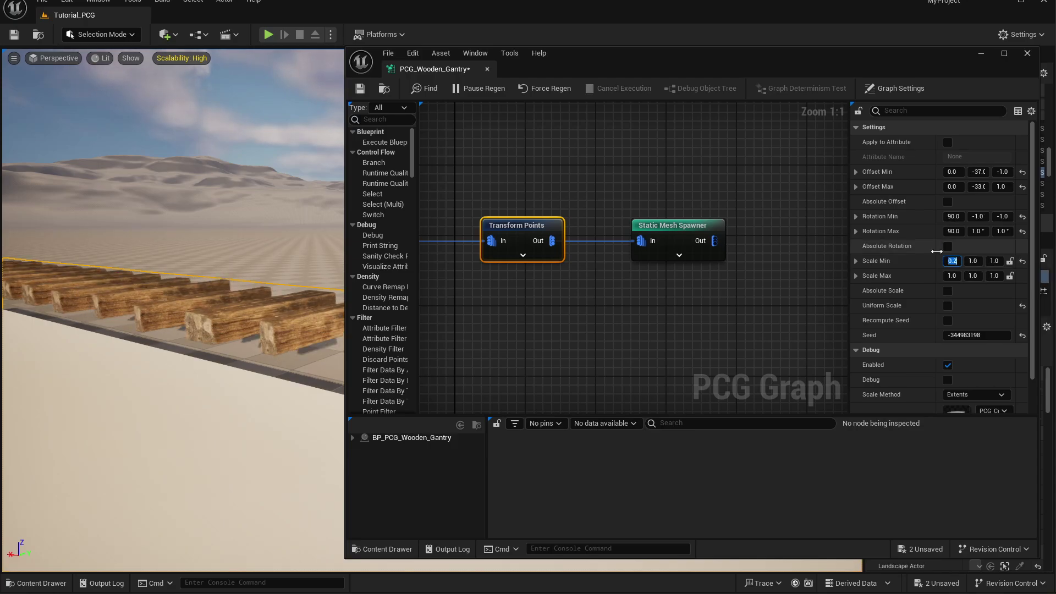
type("1")
key("Tab")
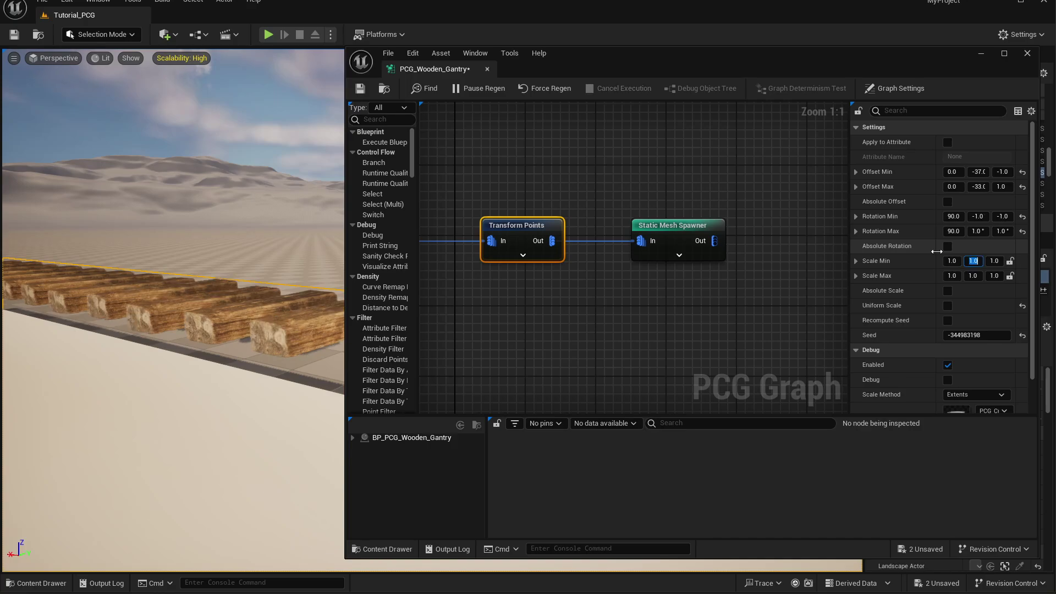
Flatten the bollards into thin planks by setting Scale Min Y to 0.2 and Scale Max Y to 0.24.
type("0.2")
key("Tab")
key("shift+Tab")
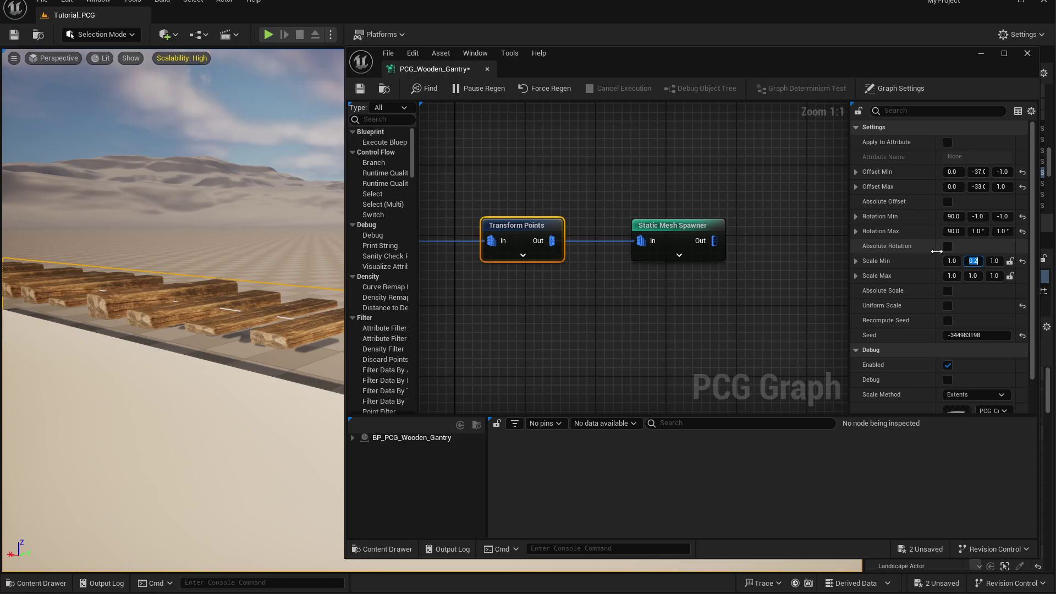
key("Tab")
key("Tab")
key("Tab")
key("Tab")
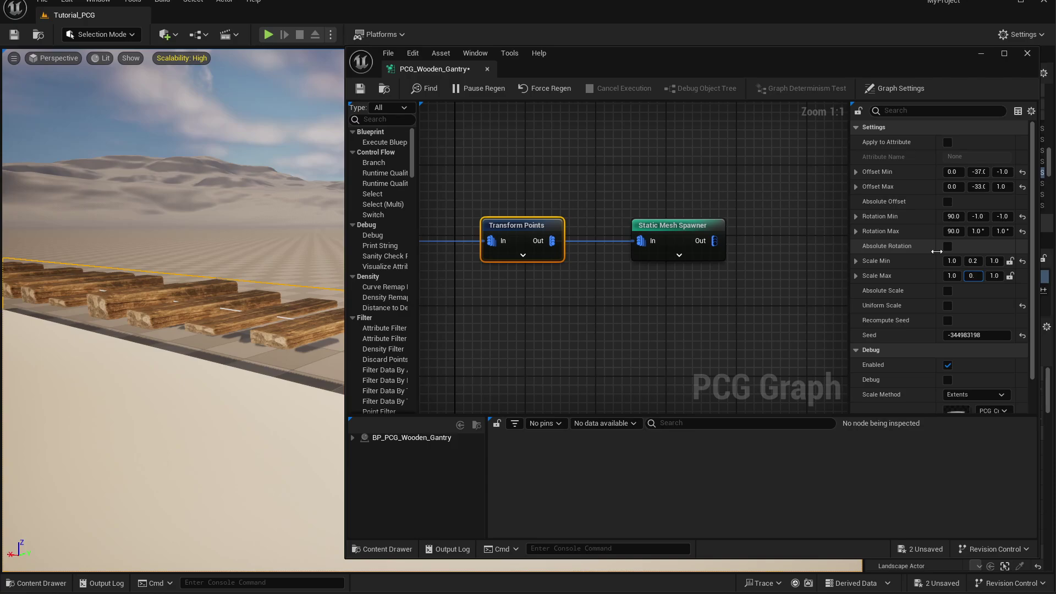
type("0.24")
key("Return")
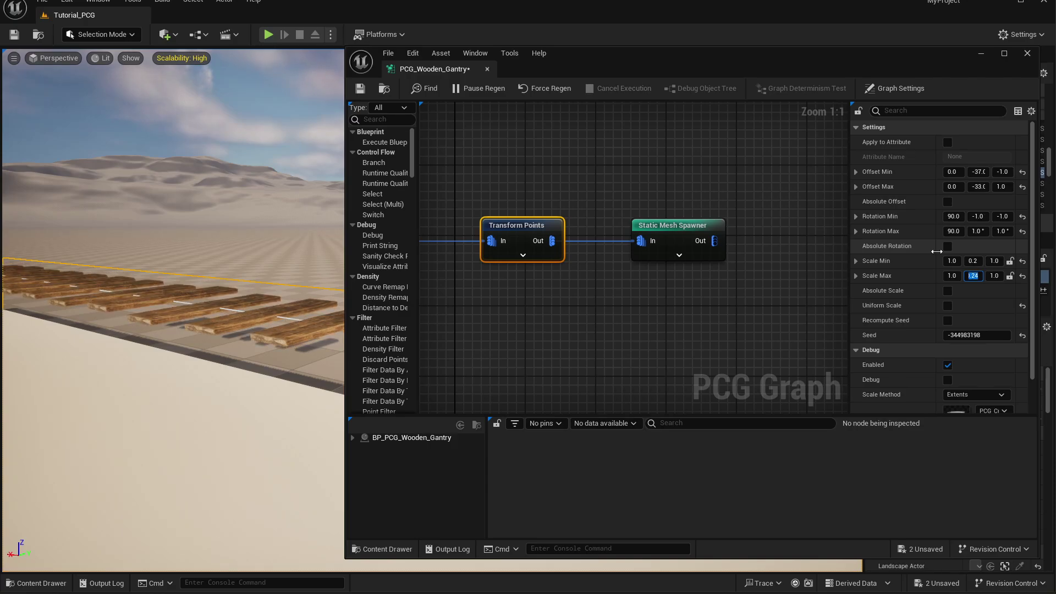
Move the PCG graph window aside to uncover the viewport, and examine the flattened planks and the Spline Sampler node.
right_click_drag(283, 480, 99, 523)
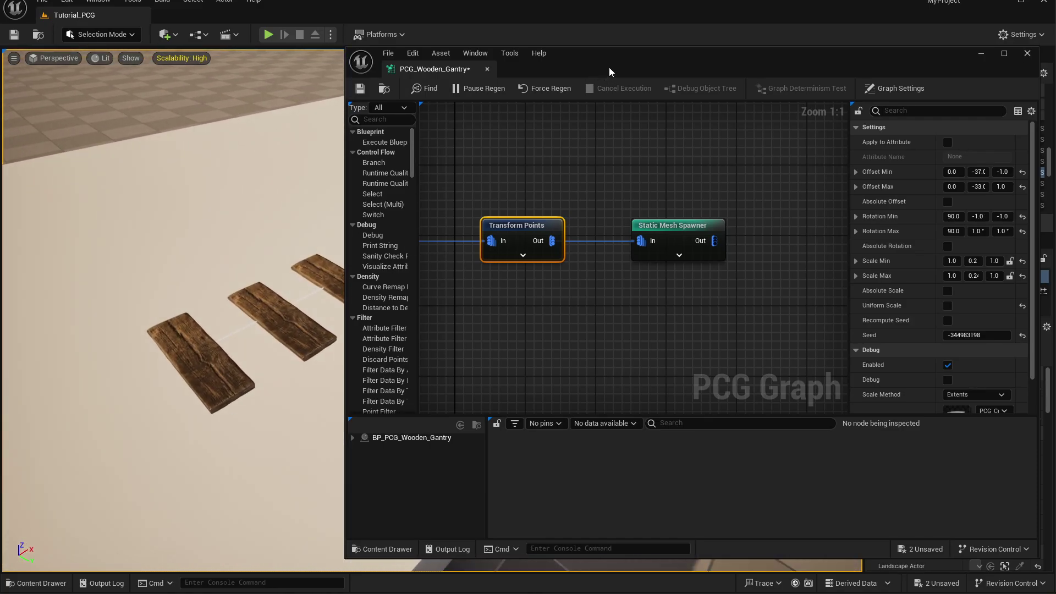
left_click_drag(616, 66, 717, 59)
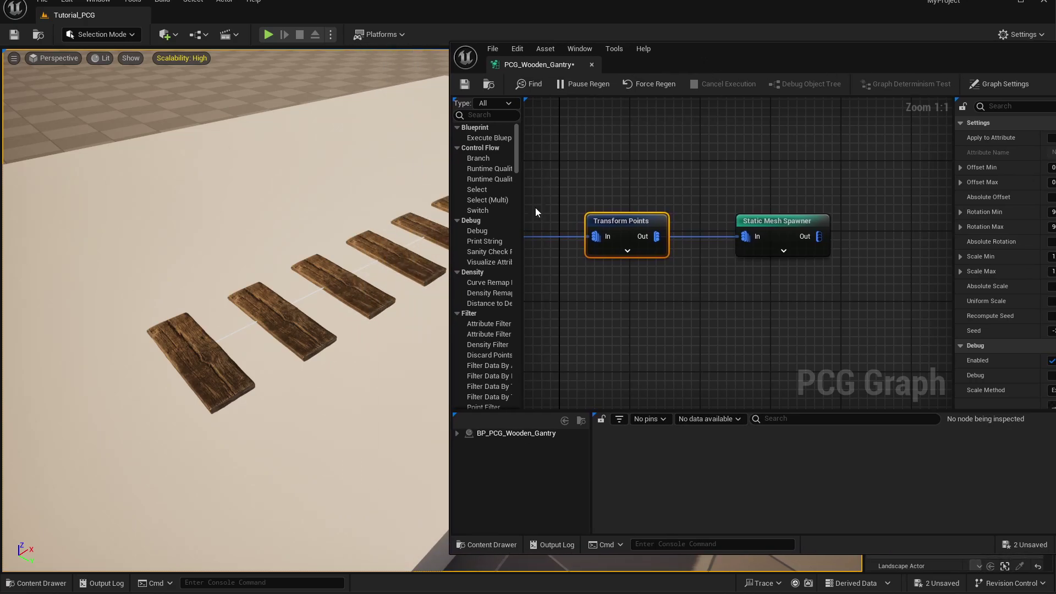
right_click_drag(346, 289, 321, 301)
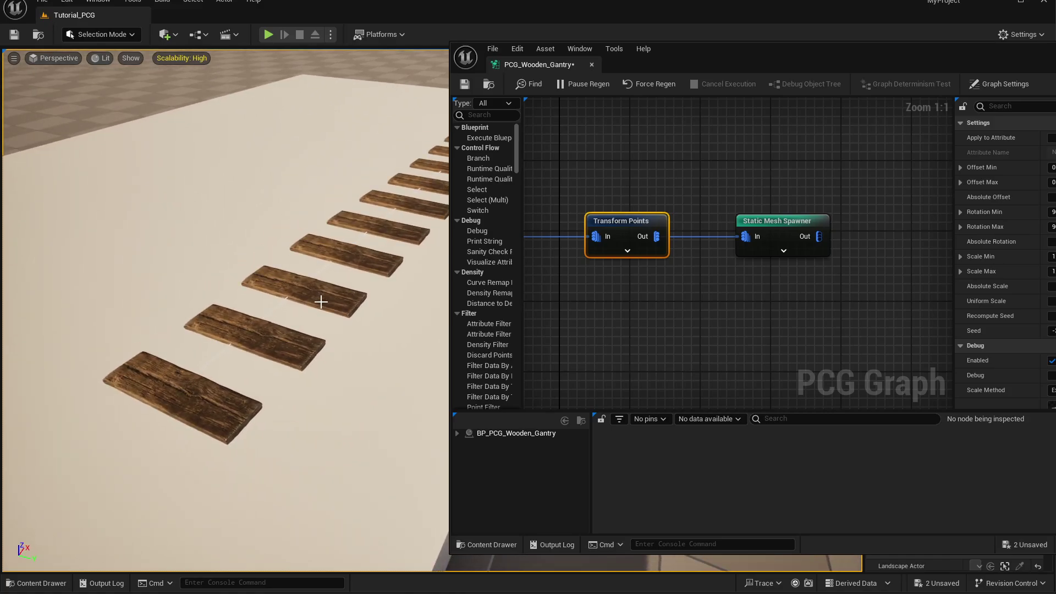
right_click_drag(646, 283, 791, 275)
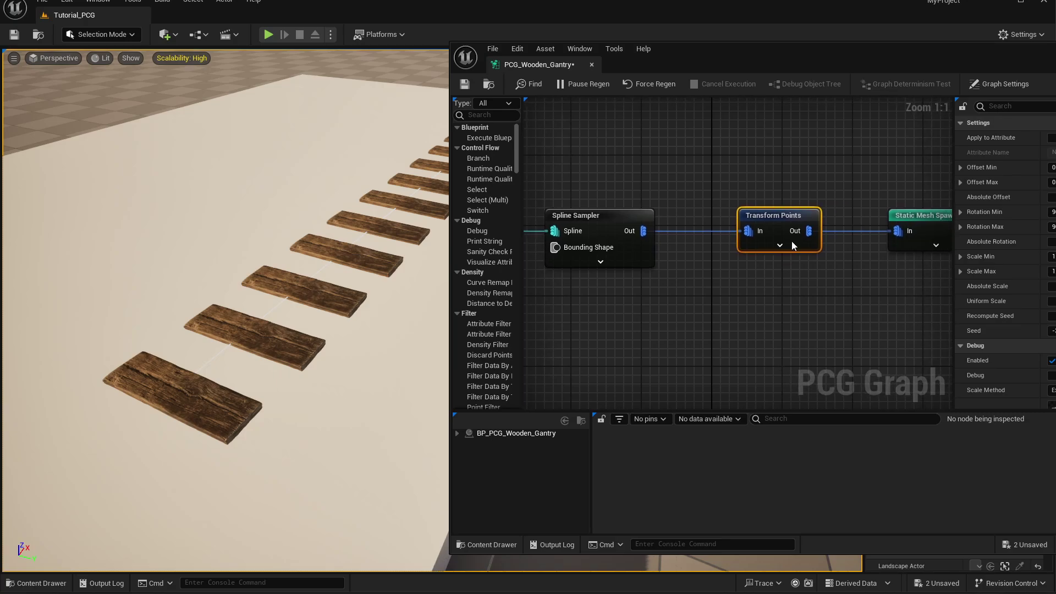
Save the graph, set the Spline Sampler's distance increment to 30, and reduce it further to bring the planks closer together.
left_click(465, 83)
left_click(628, 253)
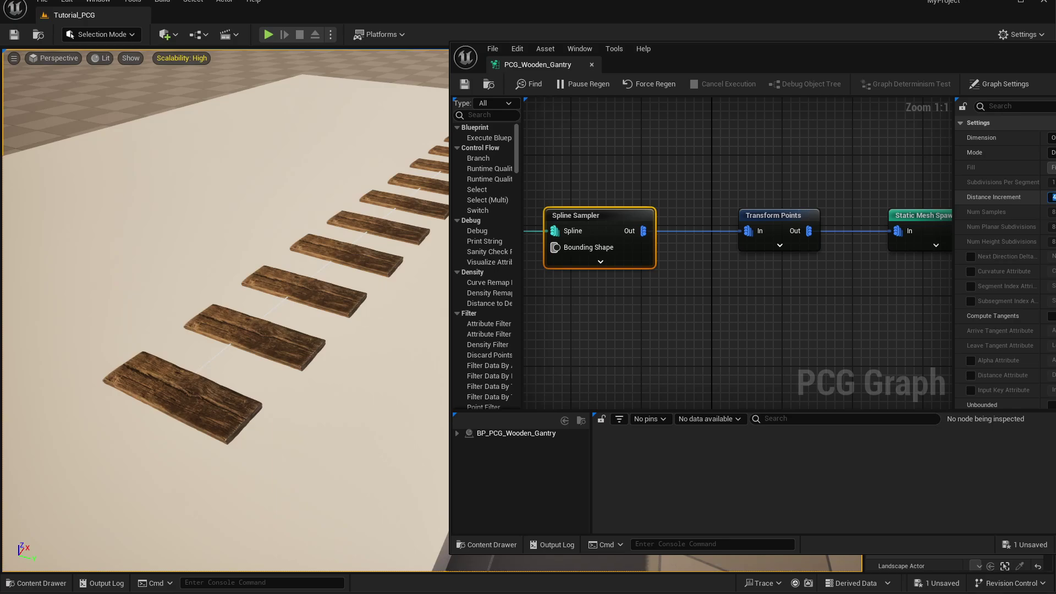
type("30")
key("Return")
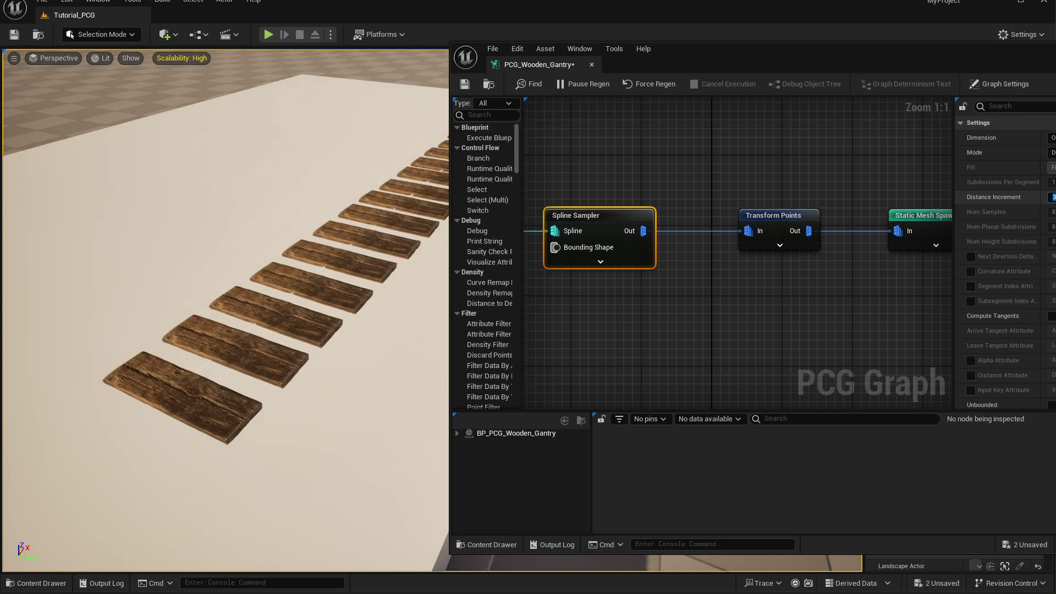
key("Return")
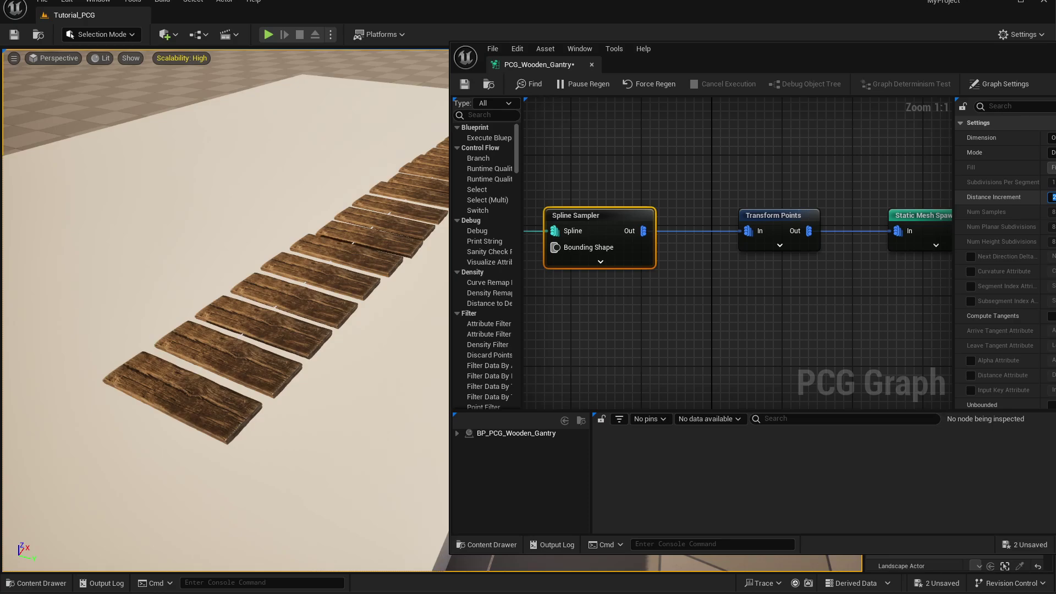
Examine the plank spacing along the walkway and the node chain from Get Spline Data to Static Mesh Spawner.
right_click_drag(303, 367, 385, 259)
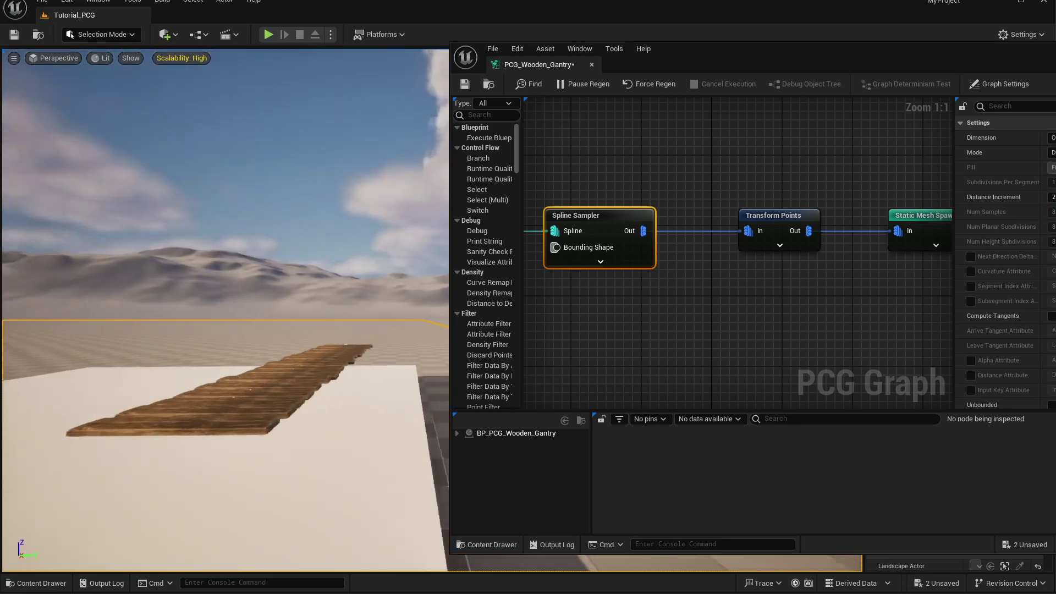
right_click_drag(231, 395, 216, 396)
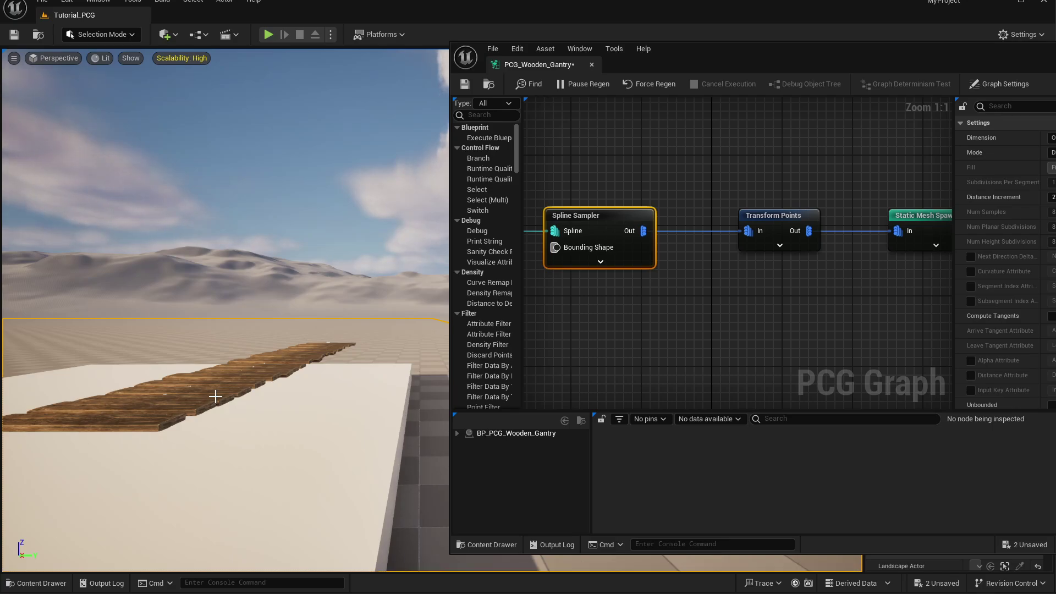
right_click_drag(672, 324, 700, 332)
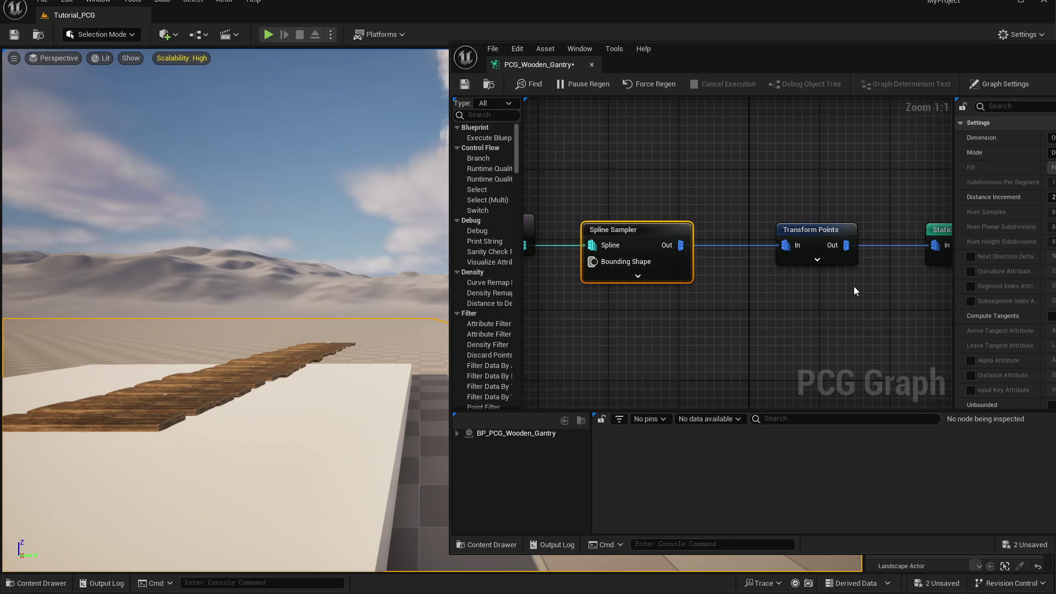
right_click_drag(856, 287, 526, 278)
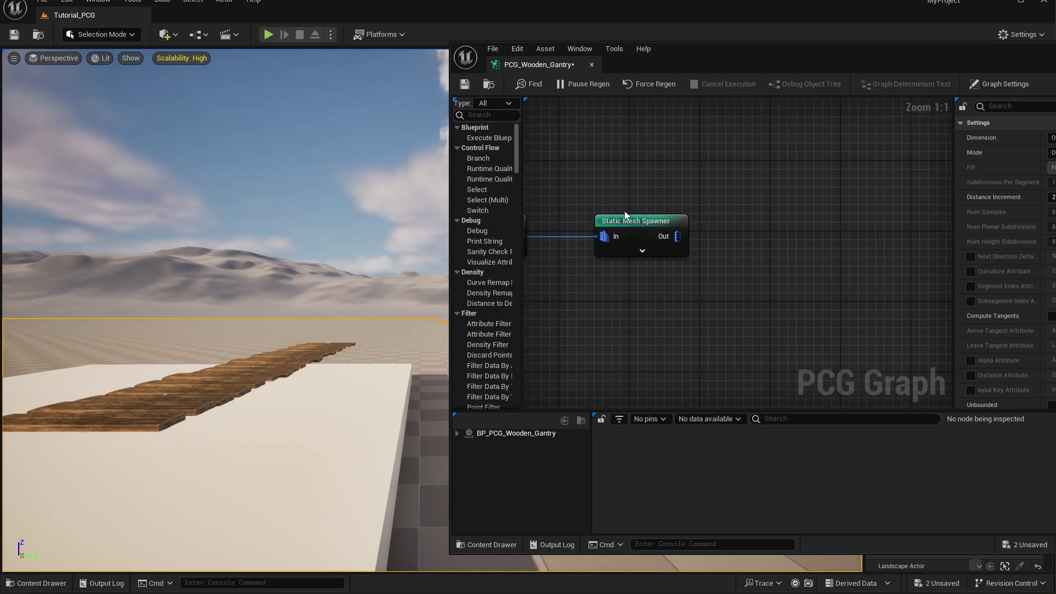
right_click_drag(625, 214, 1054, 206)
right_click_drag(665, 279, 652, 281)
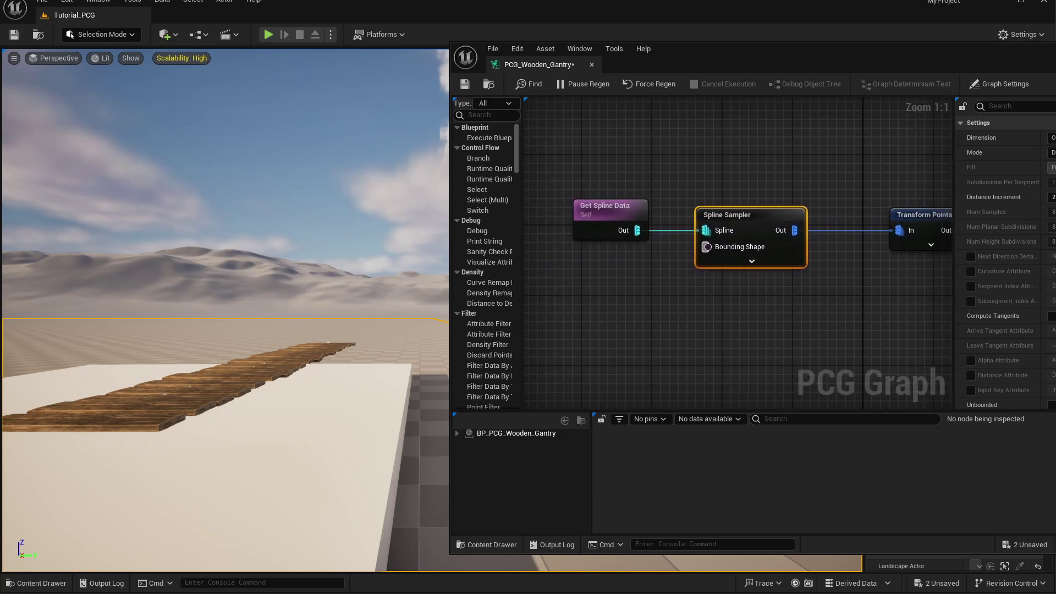
right_click_drag(767, 197, 765, 197)
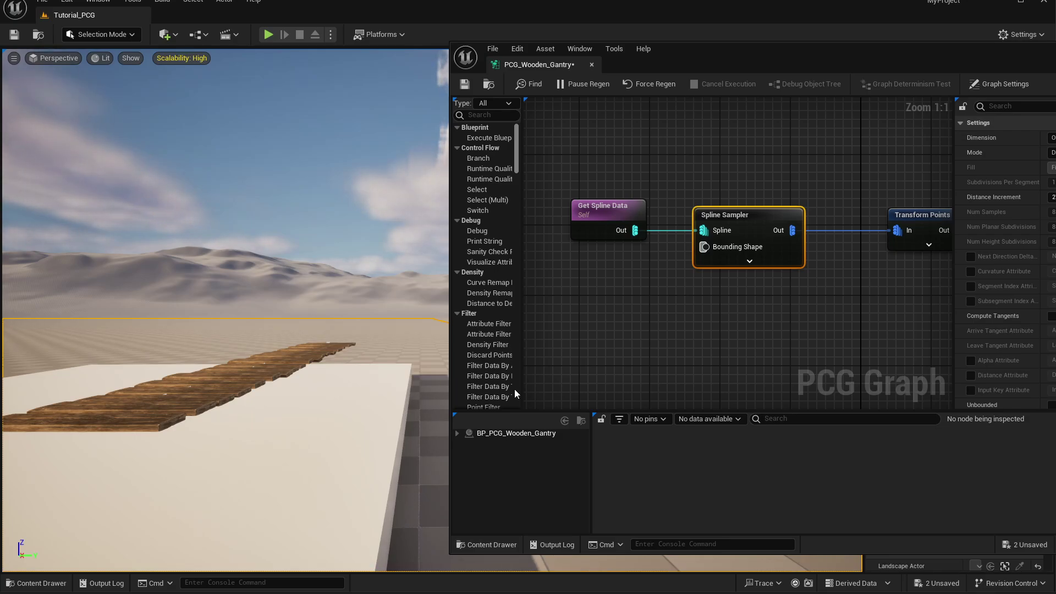
mouse_move(293, 458)
right_mouse_down()
mouse_move(269, 504)
mouse_move(284, 457)
mouse_move(300, 451)
right_mouse_up()
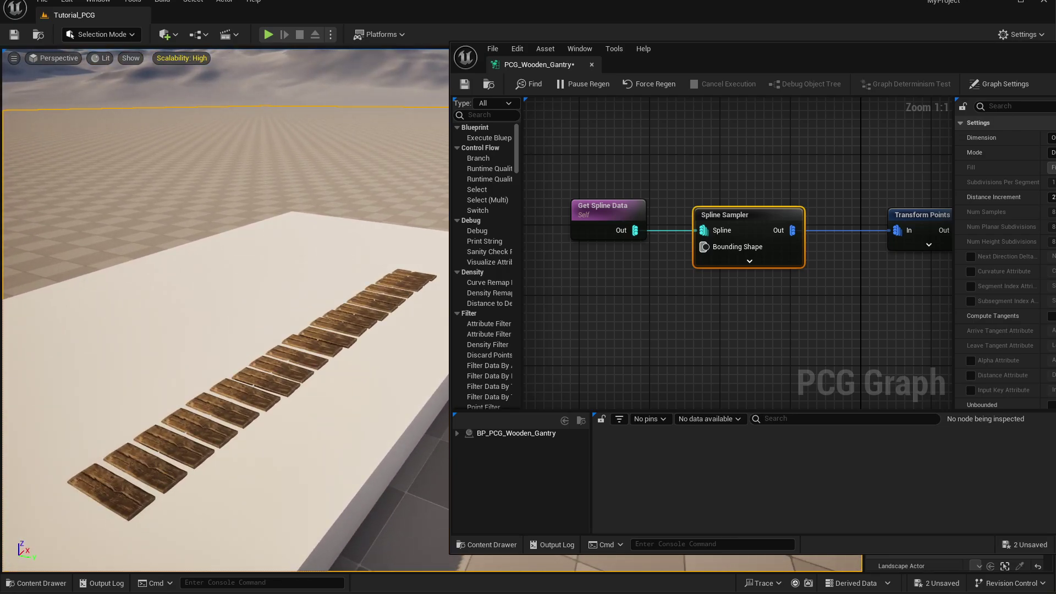
Try placing a loose wooden beam by hand along the walkway's edge, rotating and moving it, and undo the placement.
left_click_drag(3, 484, 195, 514)
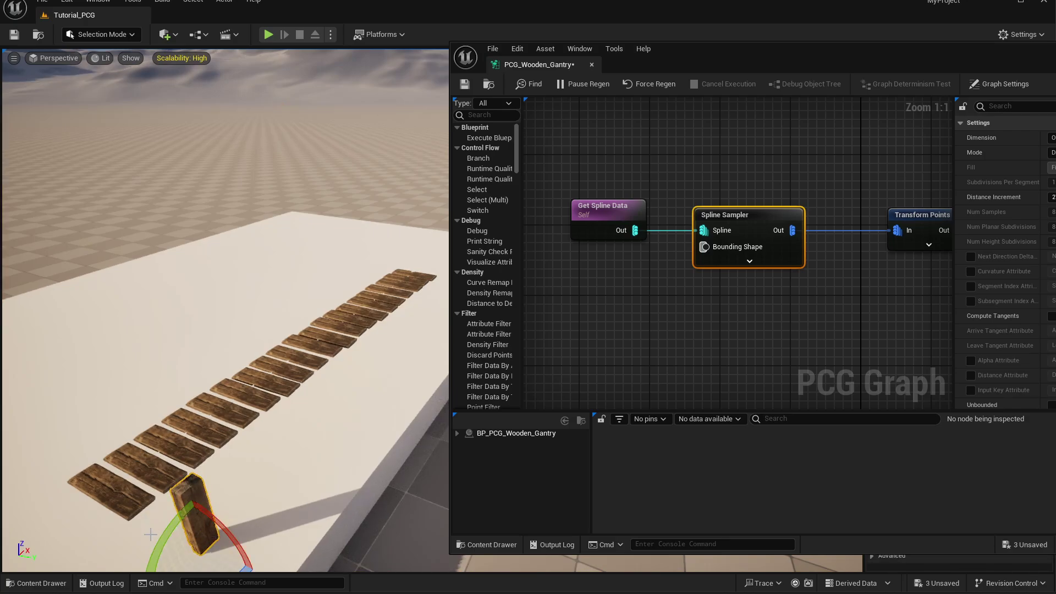
left_click_drag(159, 547, 195, 512)
key("w")
right_click_drag(195, 511, 179, 508)
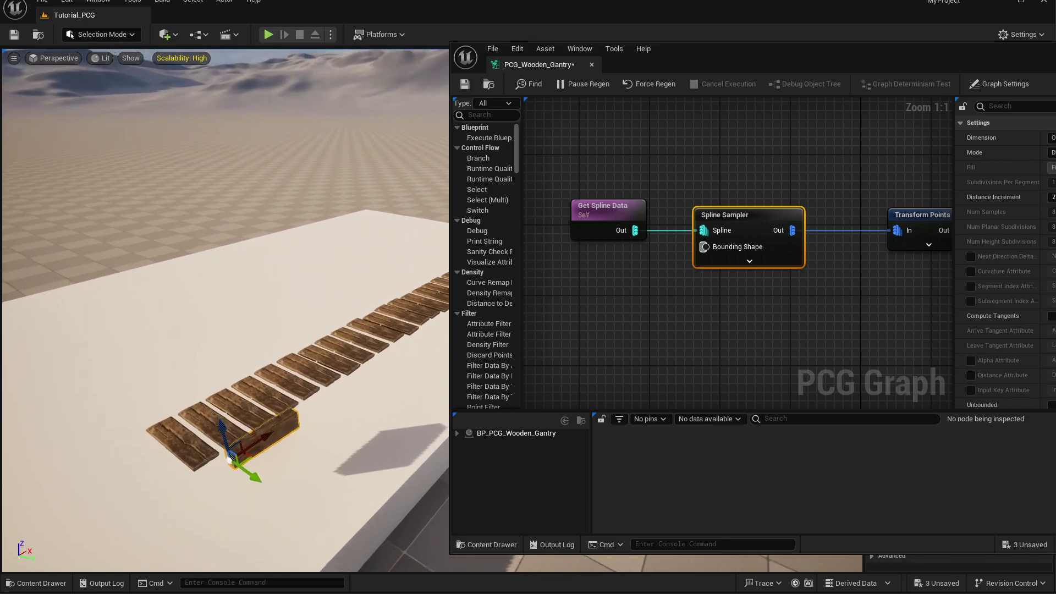
right_click_drag(233, 474, 226, 448)
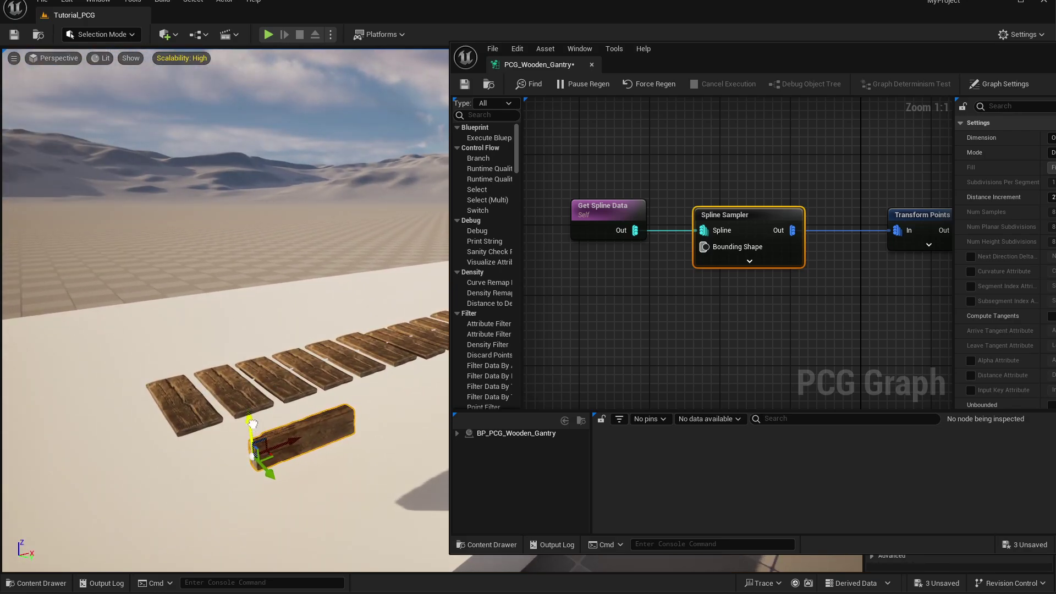
left_click_drag(252, 424, 251, 380)
right_click_drag(257, 401, 341, 440)
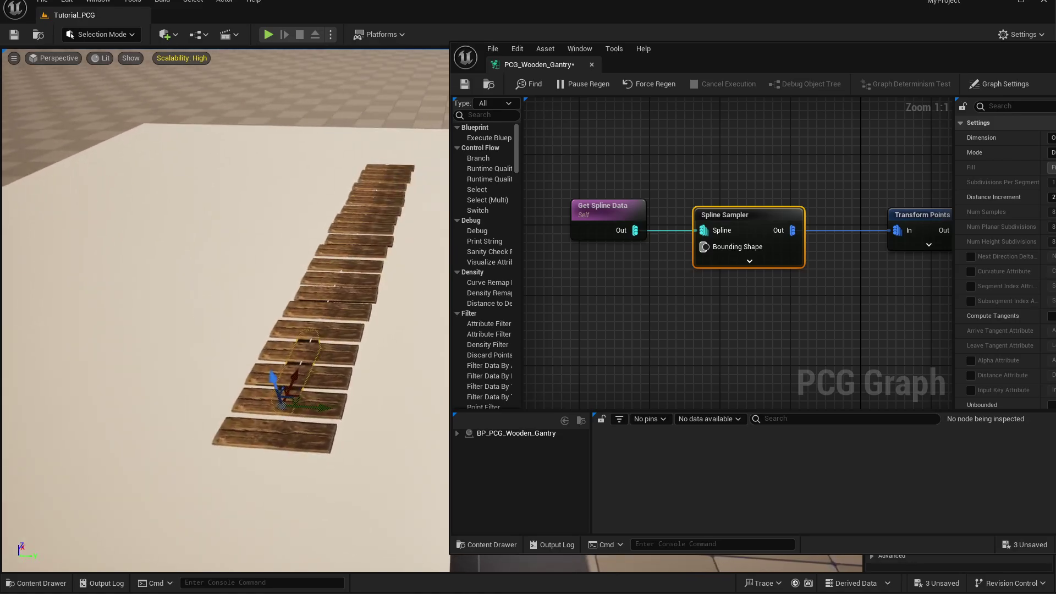
left_click_drag(315, 407, 363, 402)
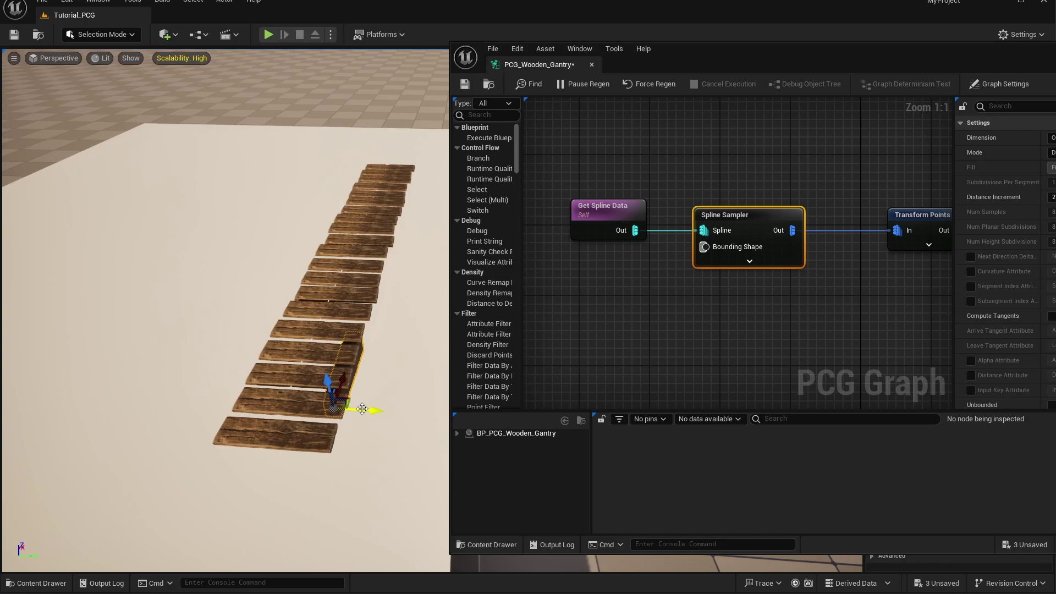
key("ctrl+z")
right_click_drag(359, 406, 336, 411)
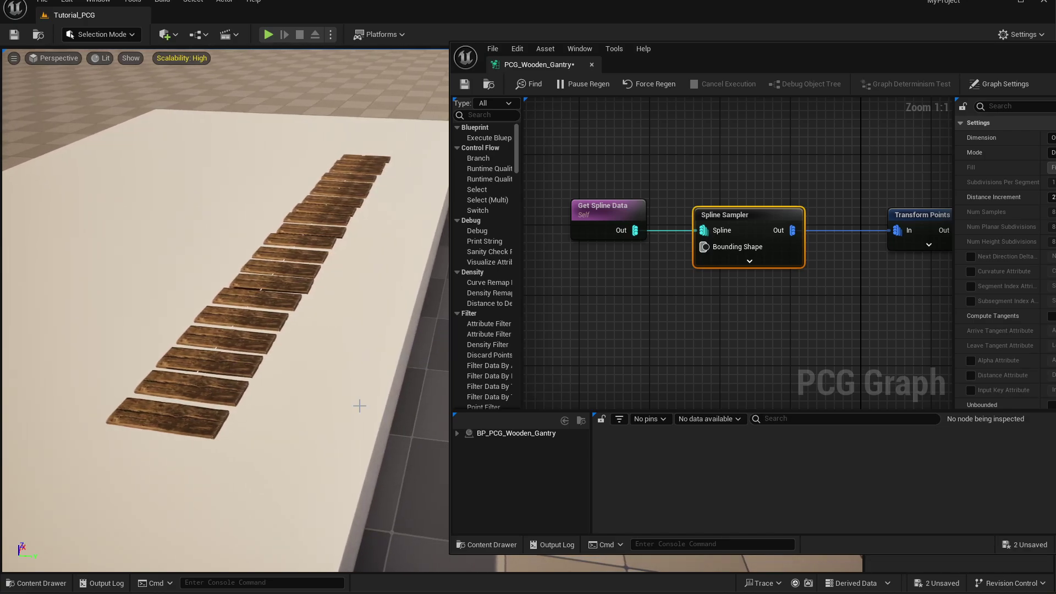
Duplicate the Spline Sampler node and place the copy directly below the original.
right_click_drag(893, 328, 573, 346)
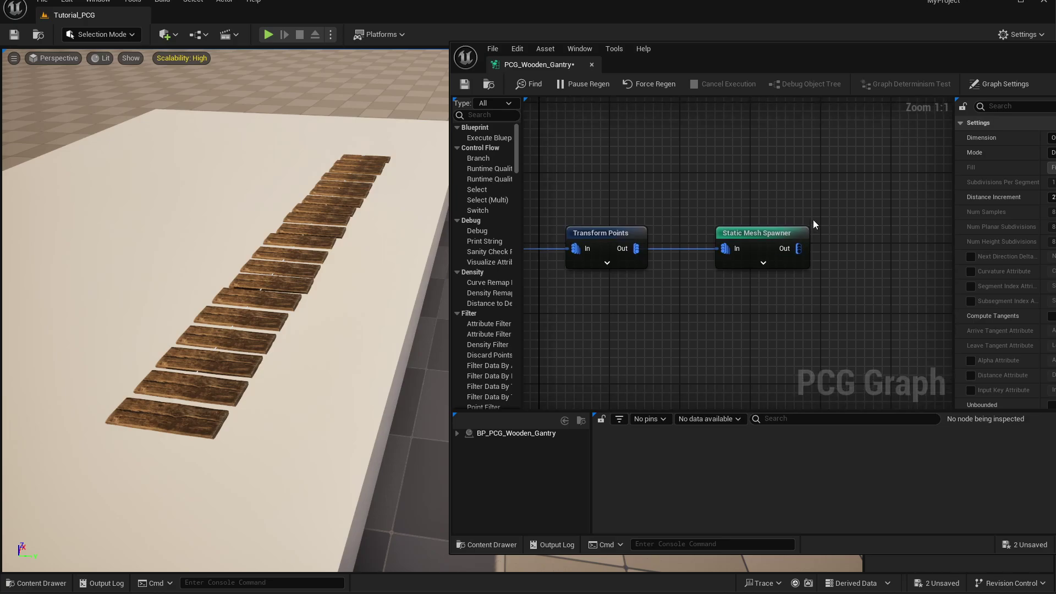
right_click_drag(729, 295, 985, 275)
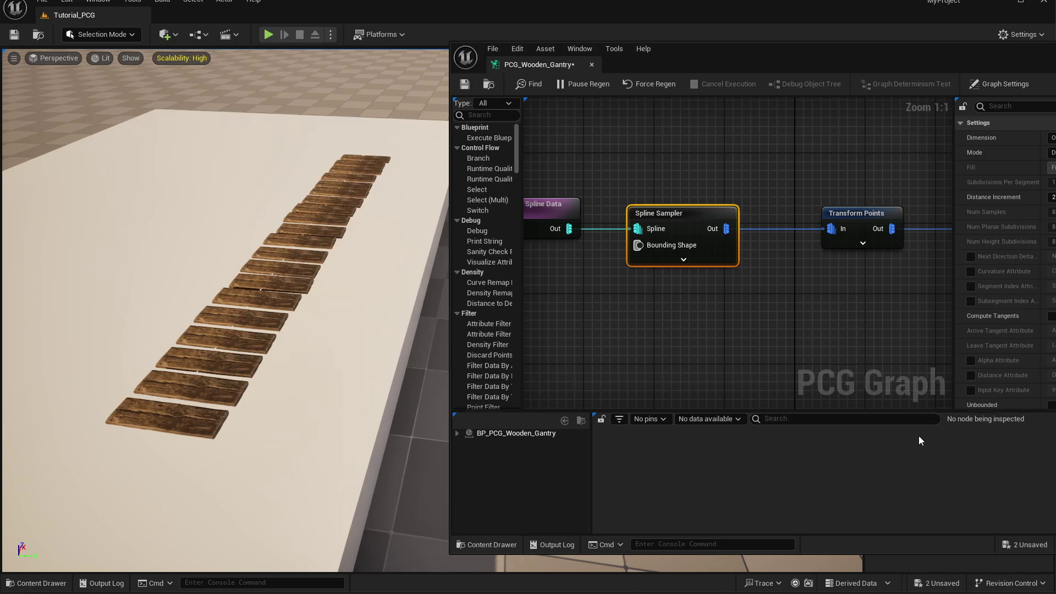
right_click_drag(762, 357, 817, 357)
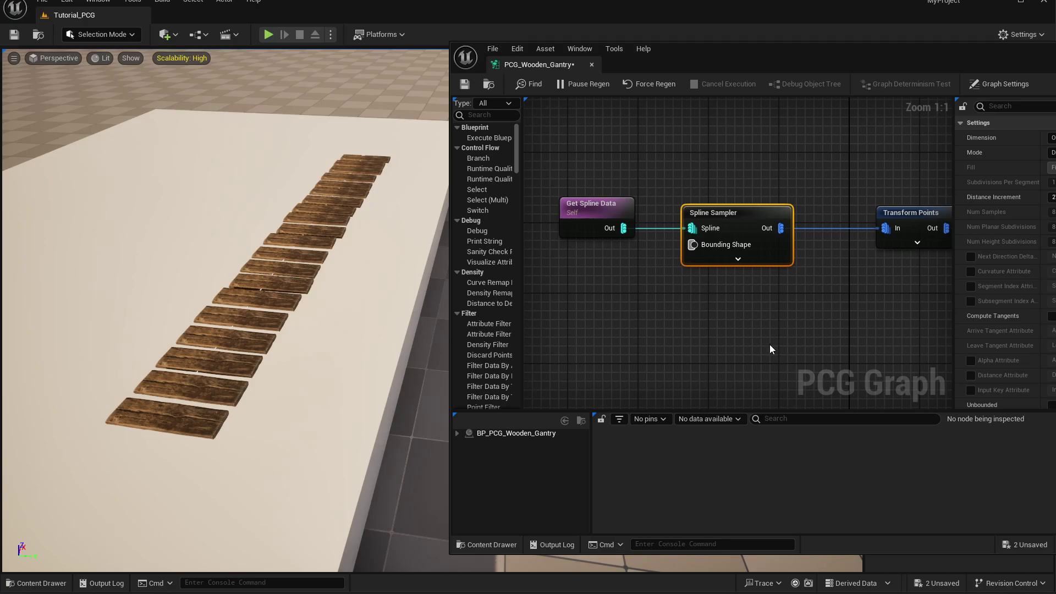
key("ctrl+d")
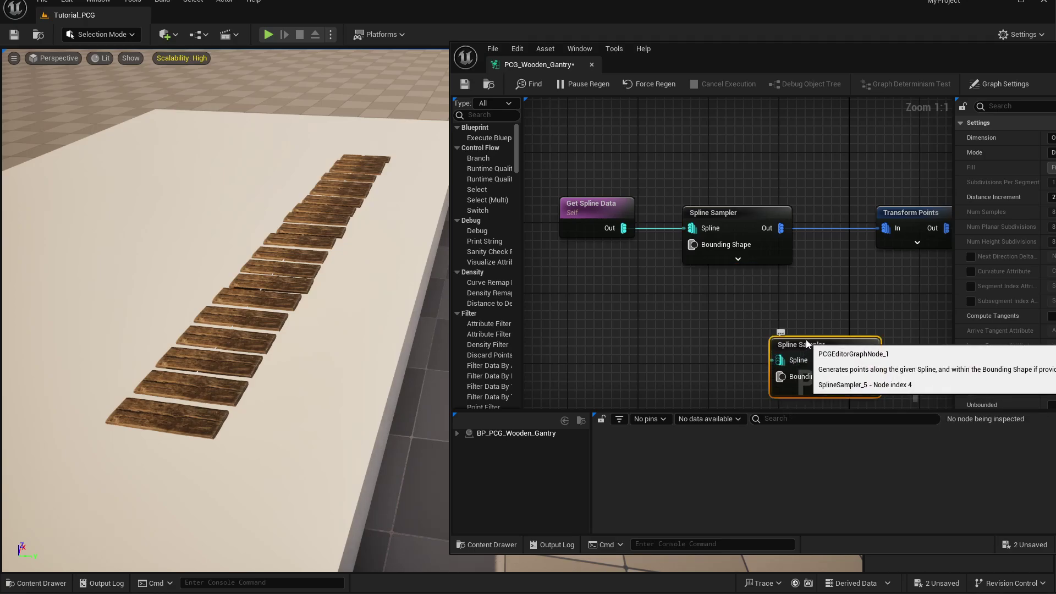
left_click_drag(806, 339, 718, 275)
right_click_drag(879, 328, 828, 308)
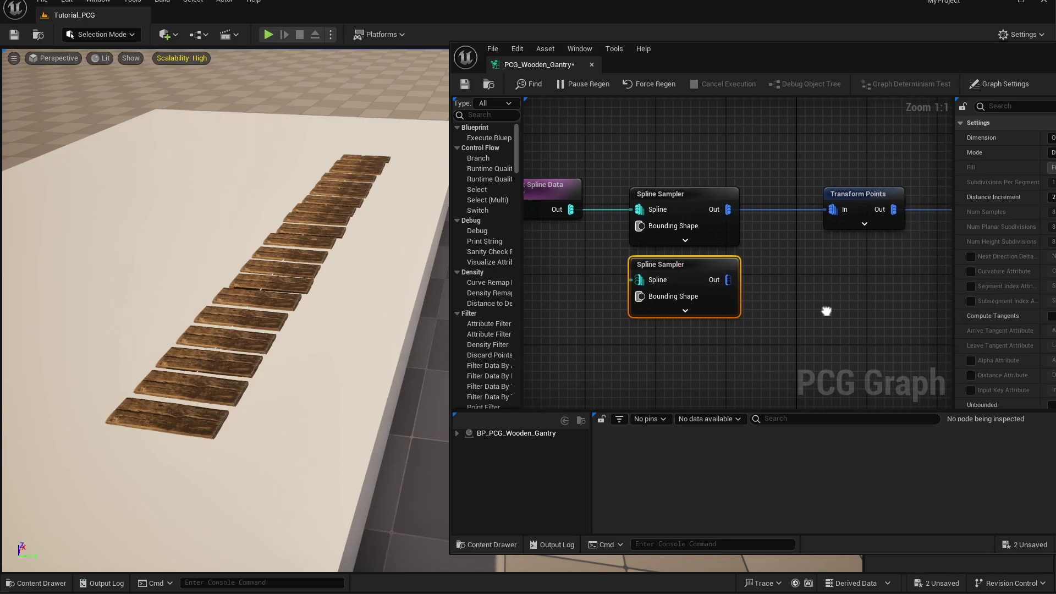
Increase the duplicated Spline Sampler's distance increment and connect Get Spline Data's output to its Spline input.
left_click_drag(775, 274, 710, 307)
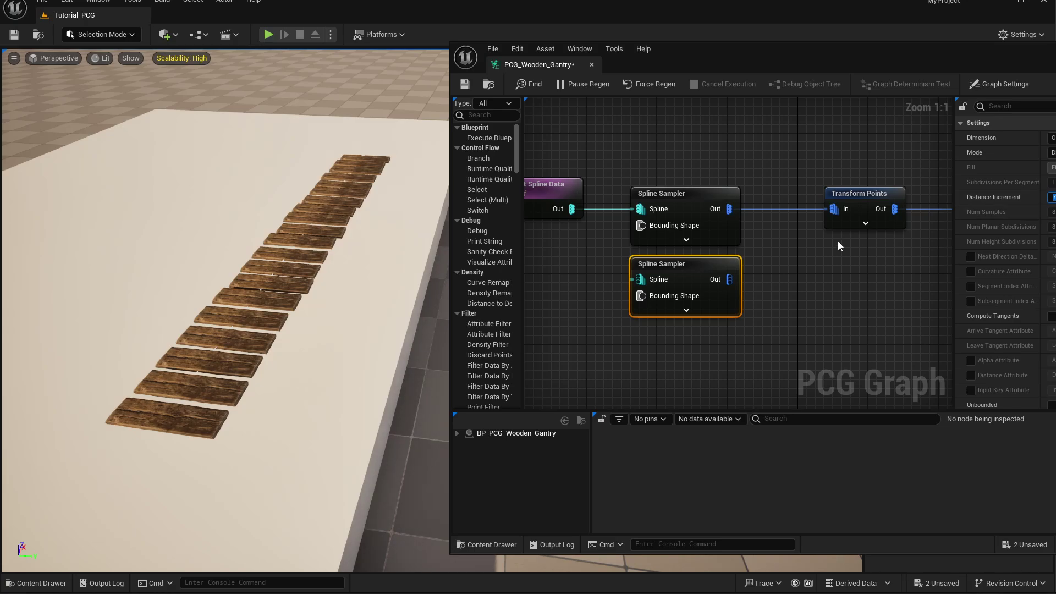
right_click_drag(576, 315, 638, 320)
left_click_drag(634, 214, 702, 285)
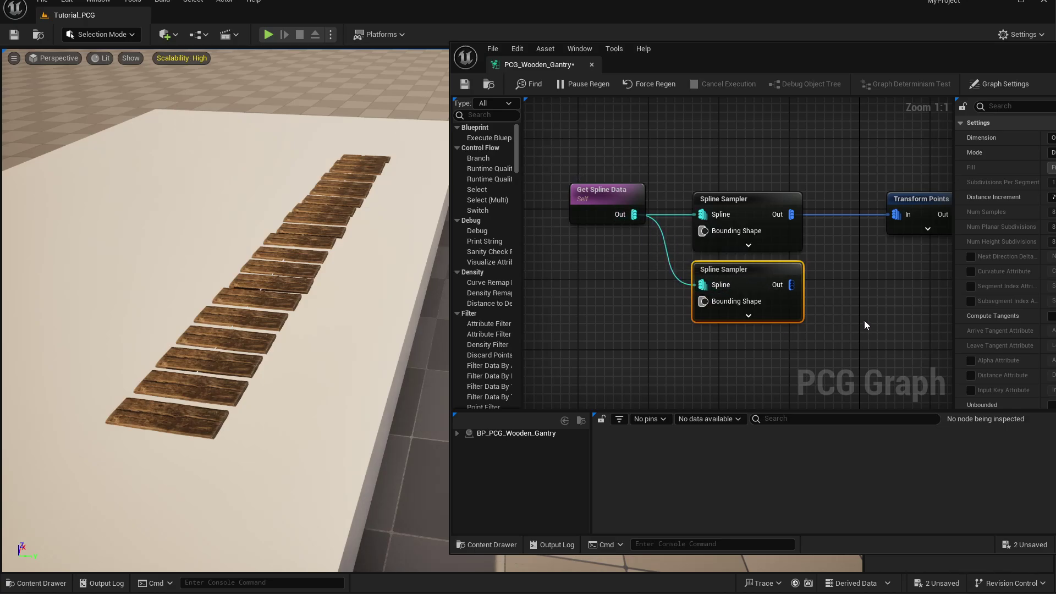
Connect the duplicated Spline Sampler directly to the Static Mesh Spawner through an aligned reroute node, and inspect the spawned meshes.
right_click_drag(840, 298, 703, 282)
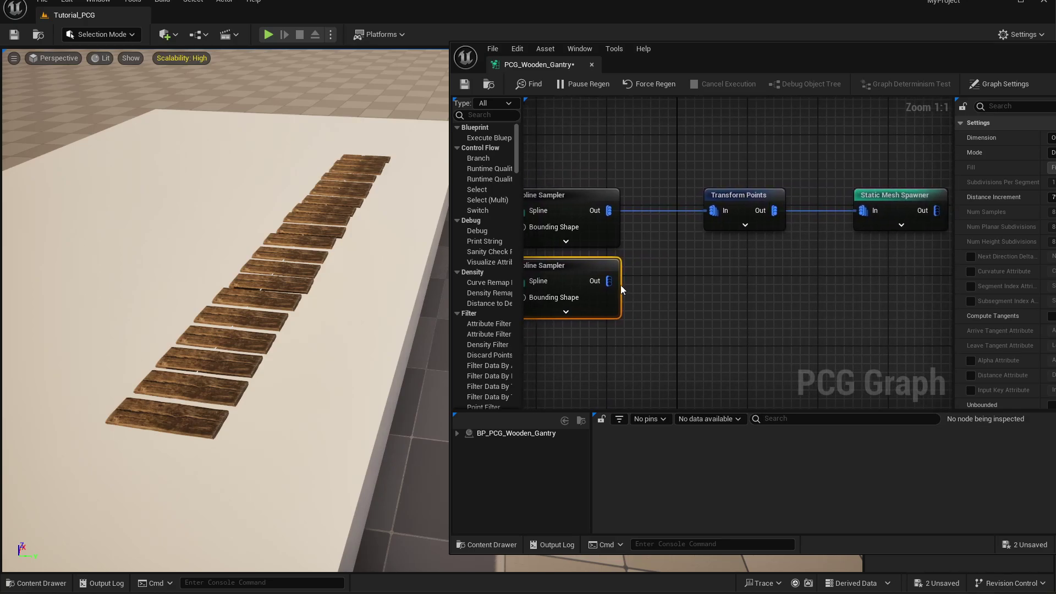
left_click_drag(609, 281, 863, 211)
double_click(691, 266)
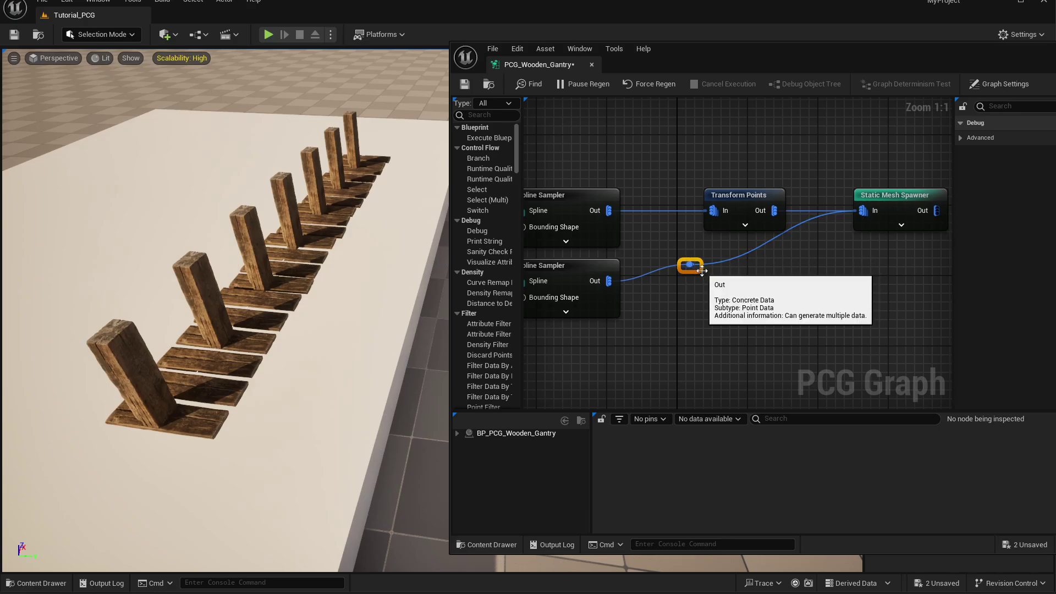
left_click_drag(702, 271, 715, 287)
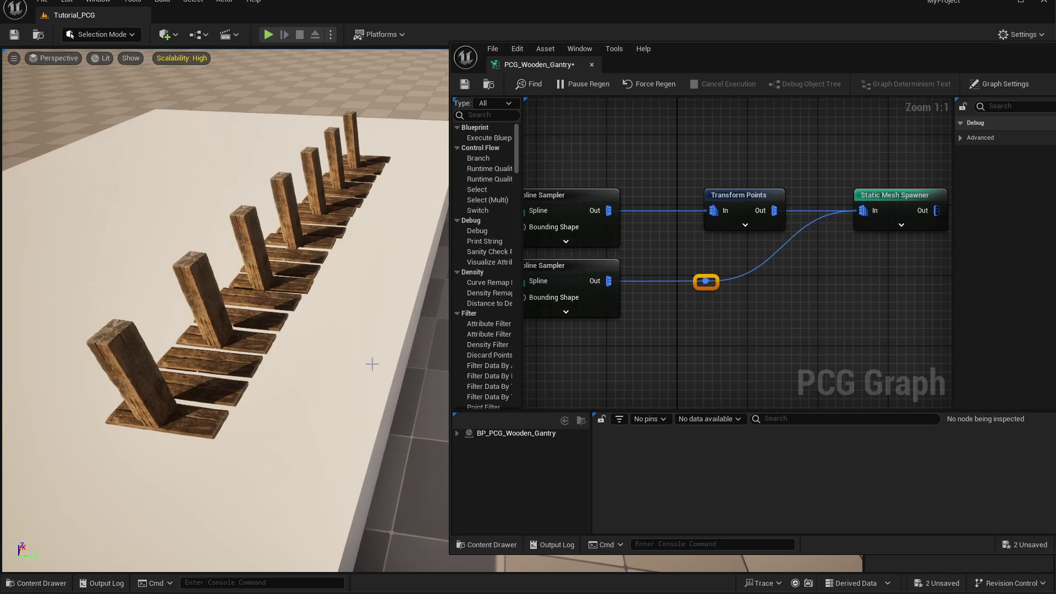
mouse_move(296, 403)
right_mouse_down()
mouse_move(231, 390)
mouse_move(275, 372)
mouse_move(301, 402)
mouse_move(299, 448)
mouse_move(299, 403)
right_mouse_up()
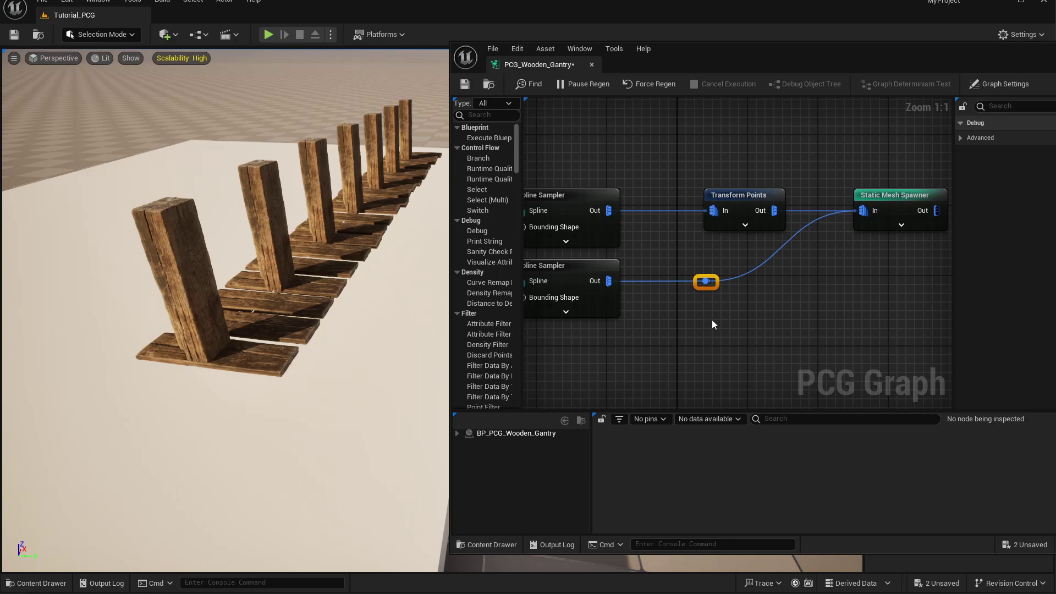
Add a Transform Points node below the reroute node.
left_click_drag(710, 281, 731, 312)
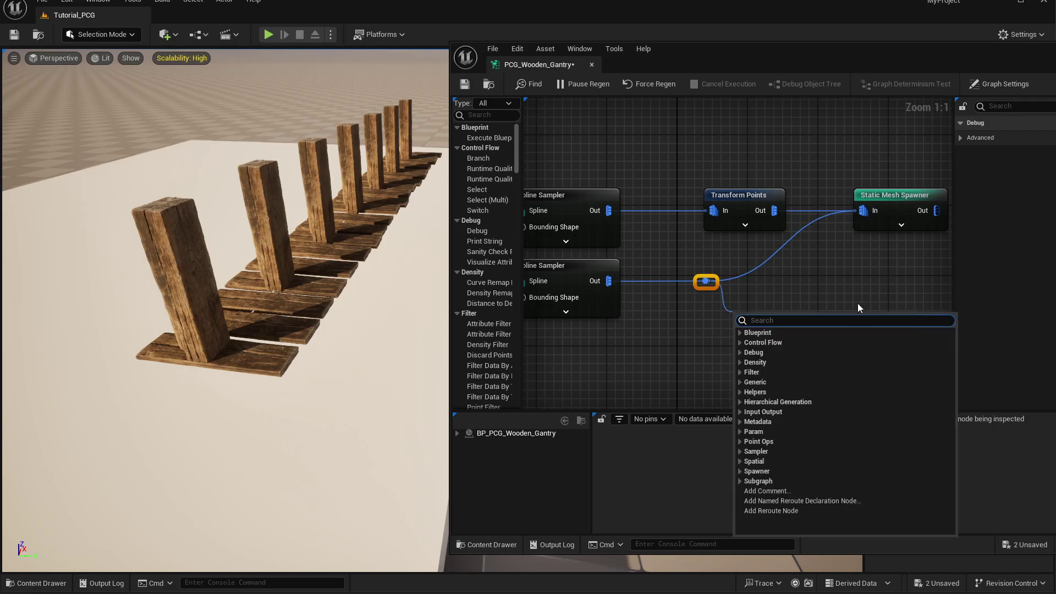
left_click(680, 336)
right_click(698, 328)
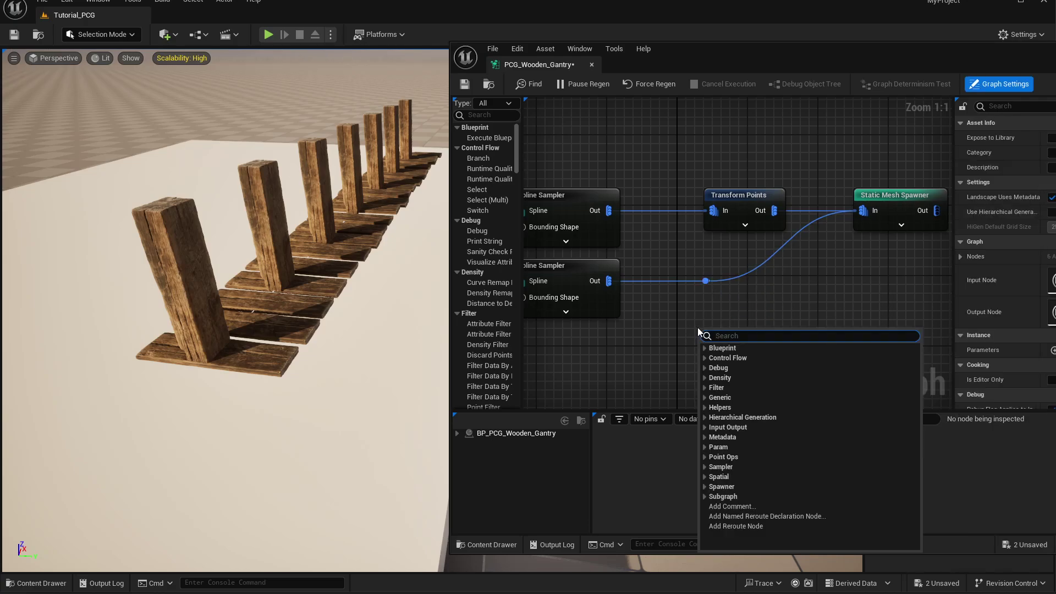
type("trans poin")
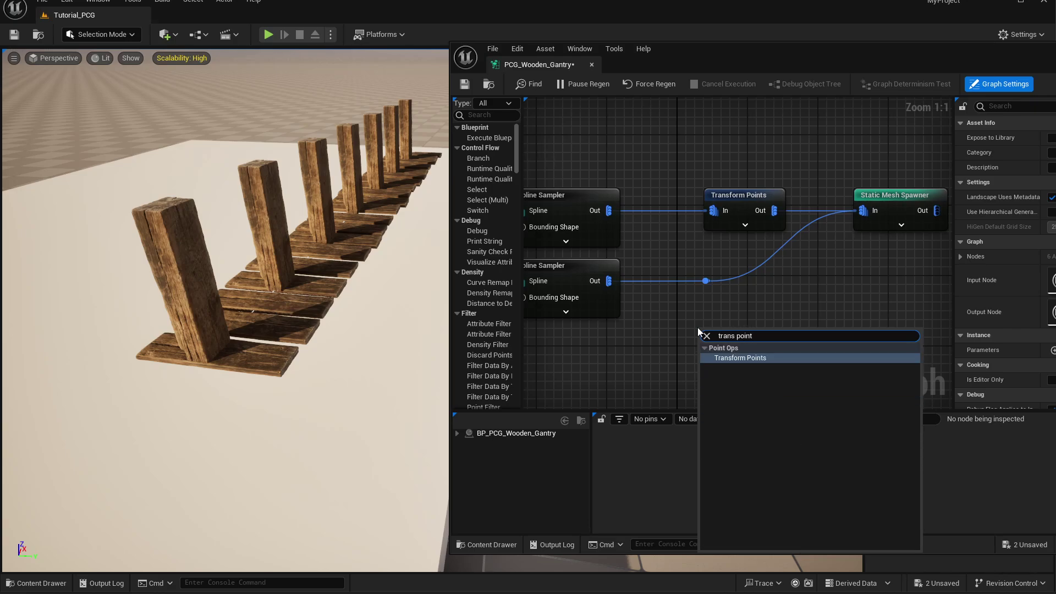
type("t")
left_click(767, 357)
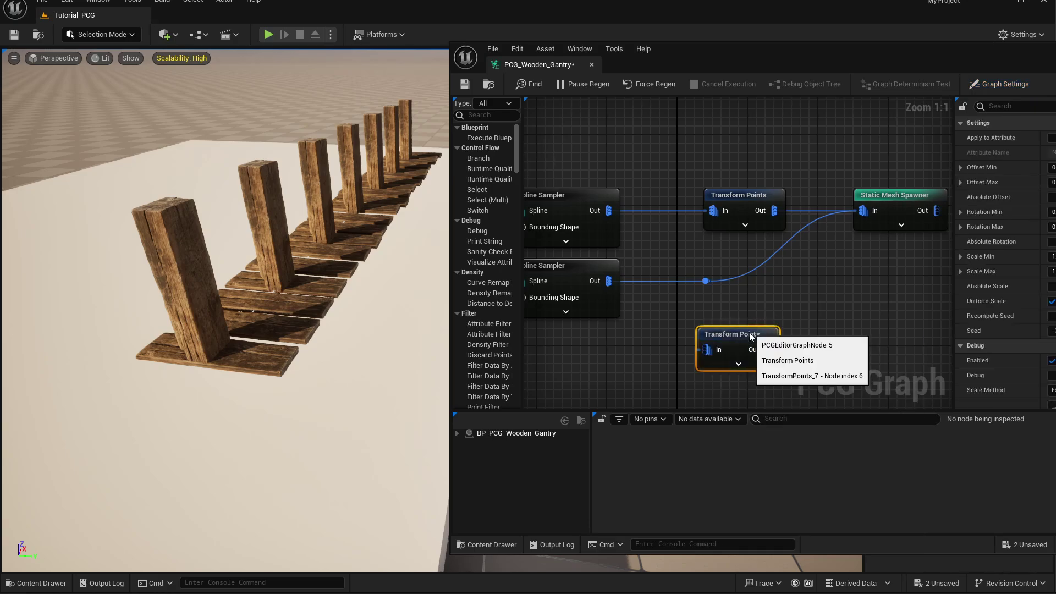
Connect the lower Spline Sampler's output to the new Transform Points node and delete the reroute node.
left_click_drag(609, 281, 713, 316)
left_click(706, 281)
key("Delete")
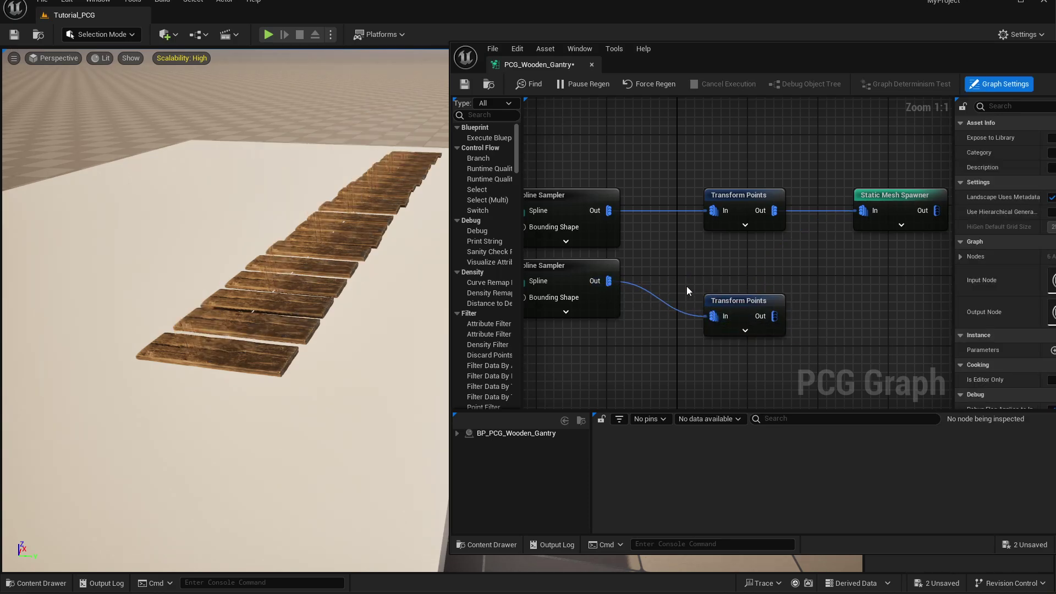
Connect the new Transform Points output to the Static Mesh Spawner and align the node with the lower Spline Sampler.
left_click_drag(775, 316, 861, 211)
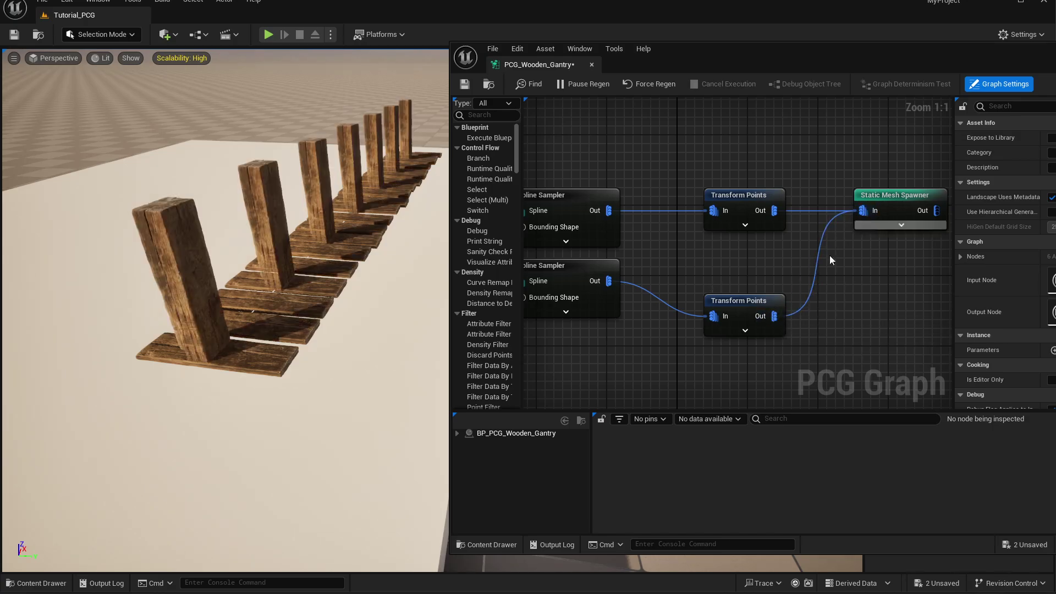
left_click_drag(757, 300, 758, 261)
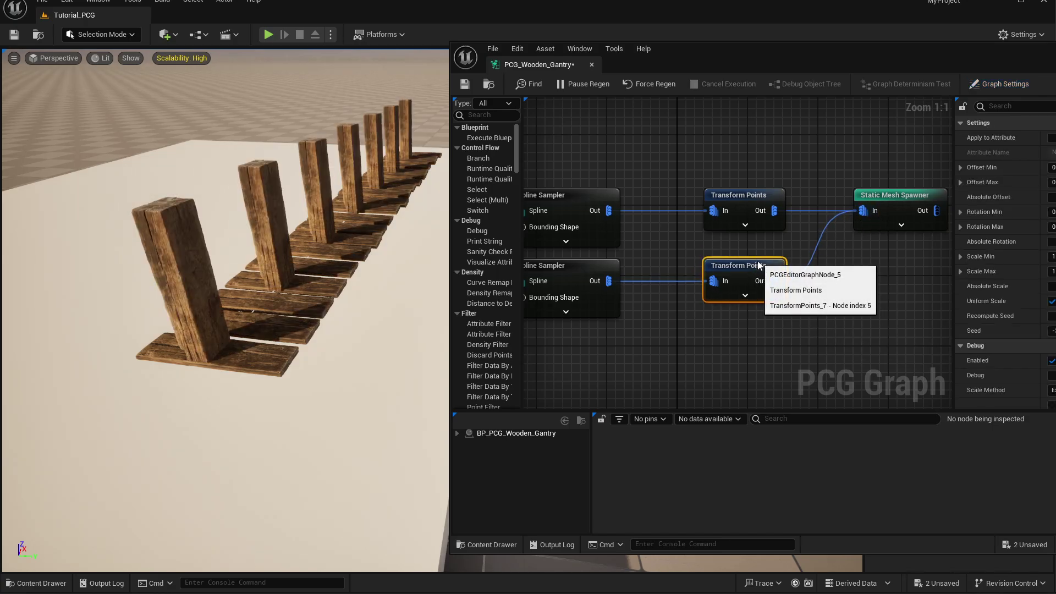
right_click_drag(817, 278, 784, 273)
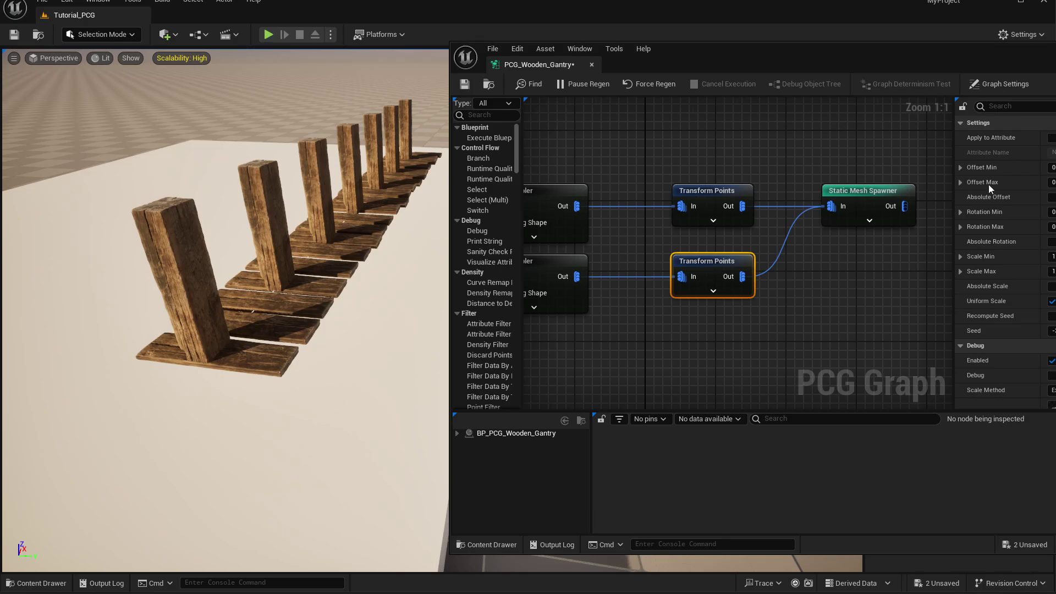
Move the upright beams to the outer edge of the planks with equal Offset Min and Offset Max on the lower Transform Points node.
left_click(1052, 167)
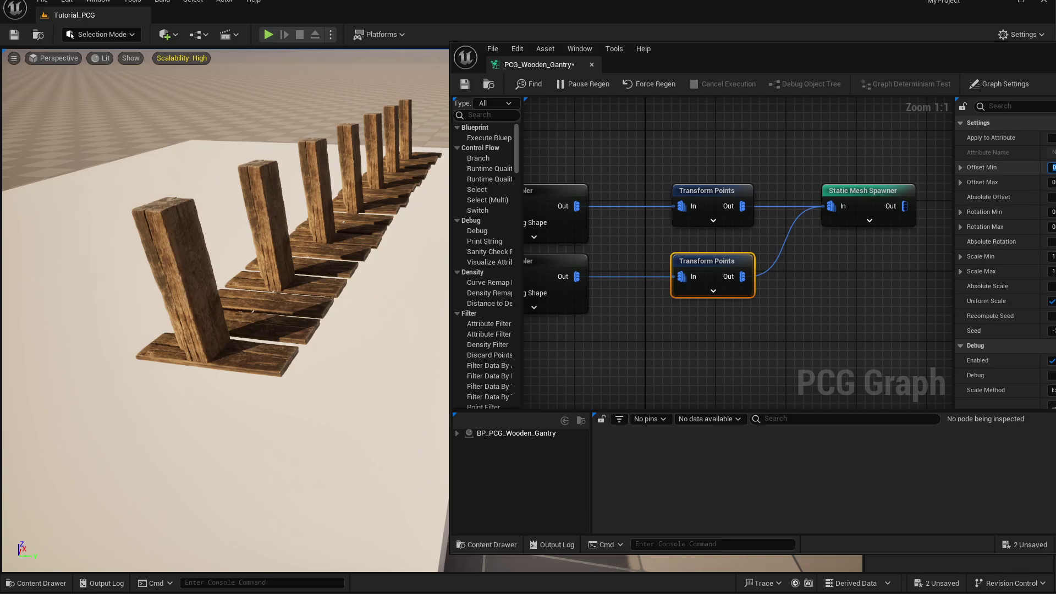
type("30")
key("Return")
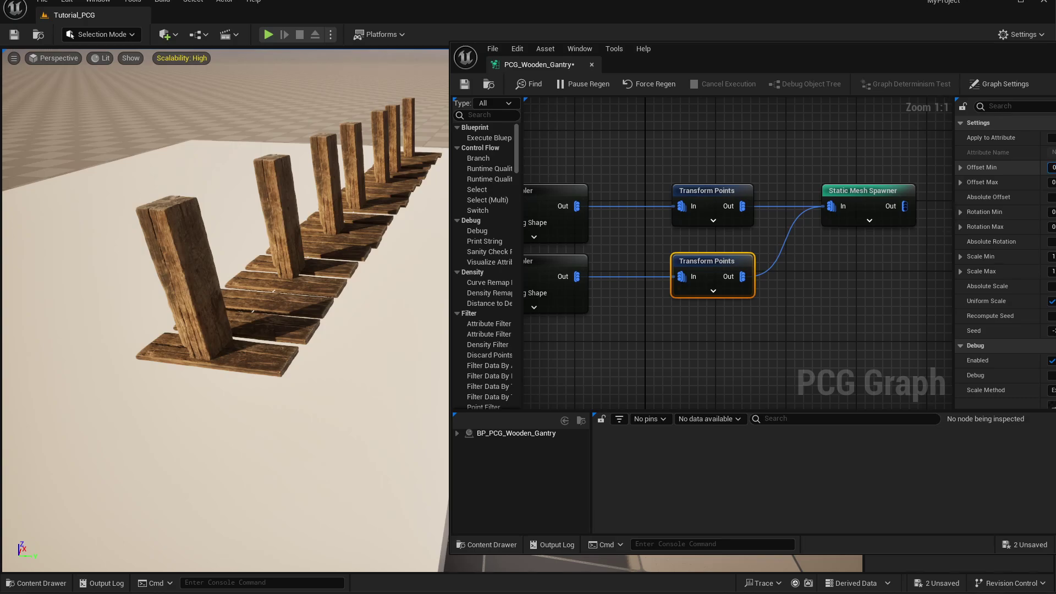
key("Tab")
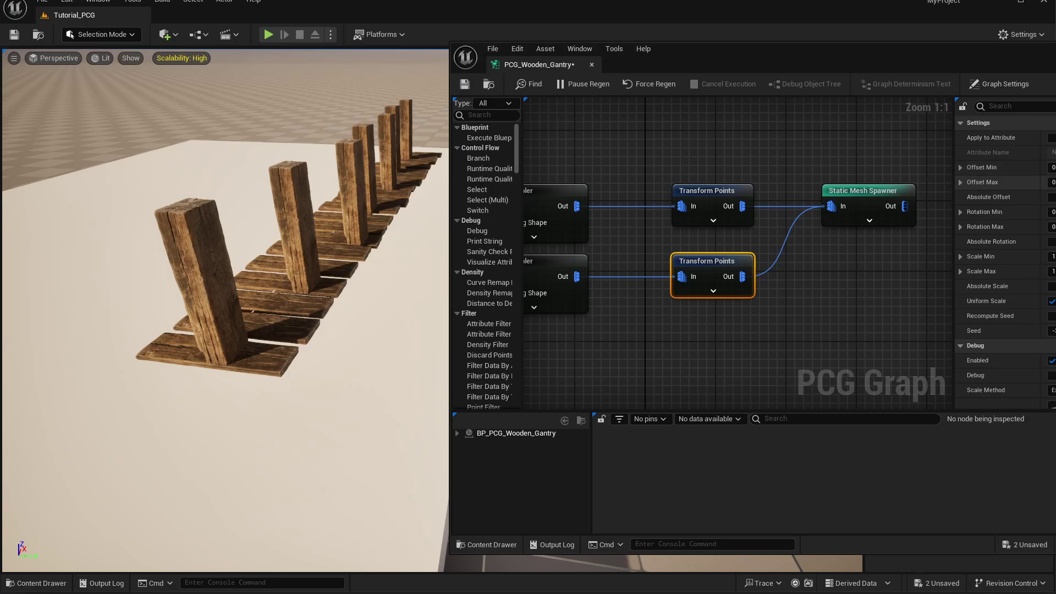
key("Return")
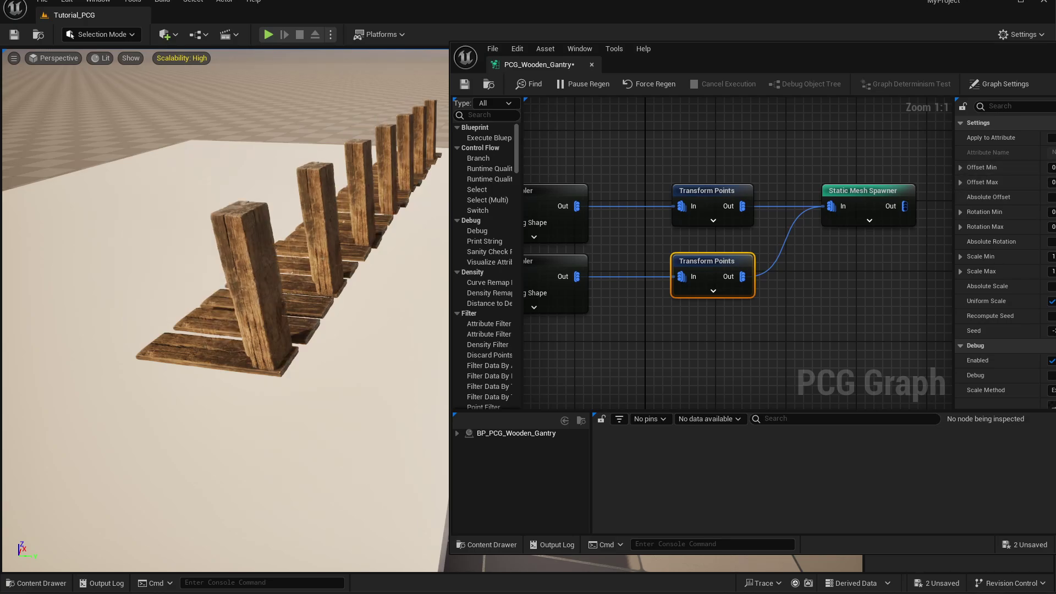
right_click_drag(331, 399, 312, 334)
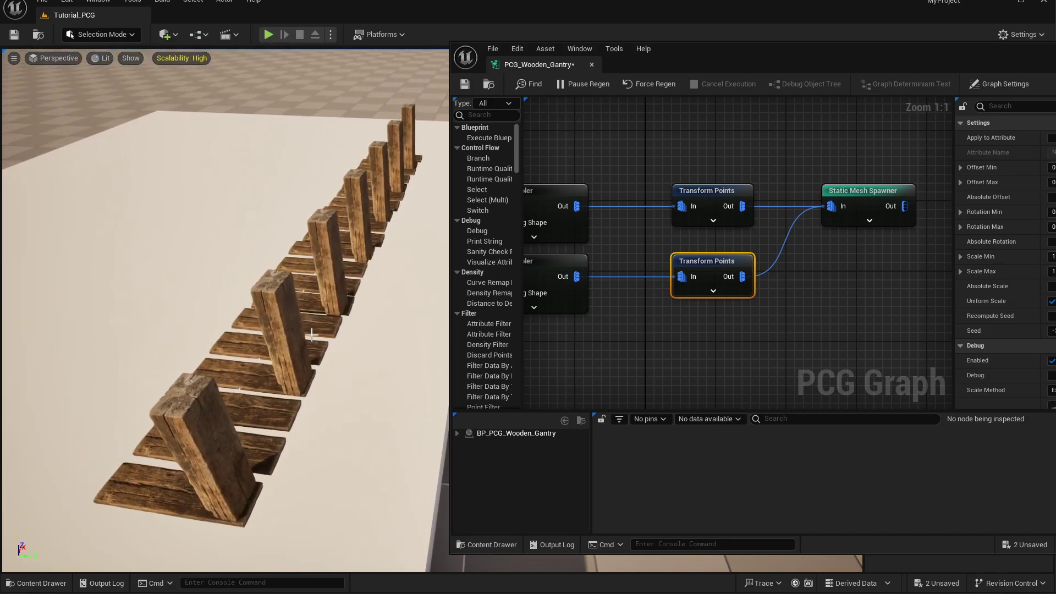
scroll(399, 318, "down", 5)
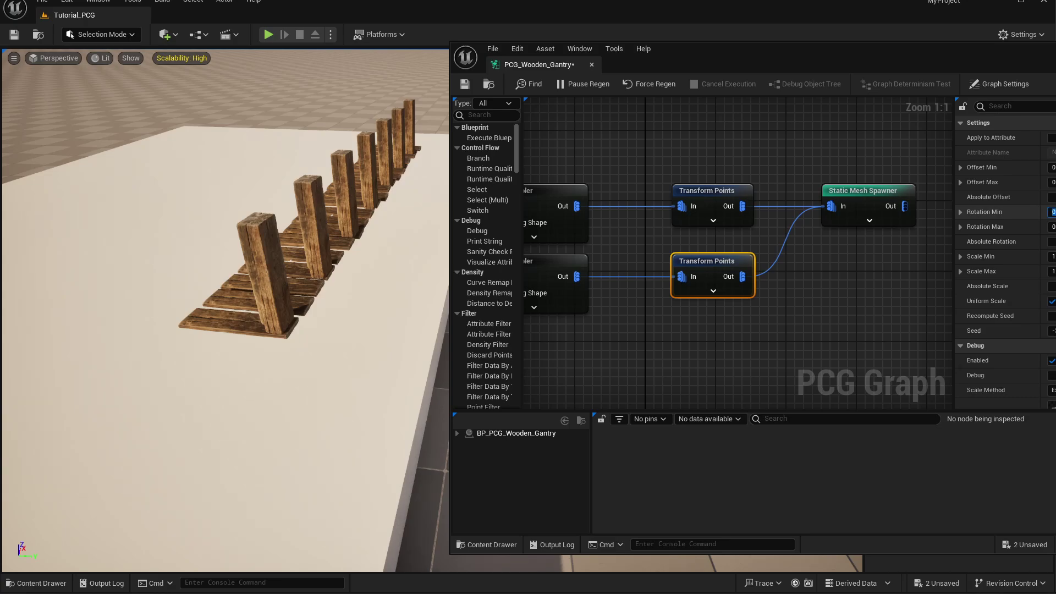
Rotate the beams with Rotation Min and Rotation Max on the lower Transform Points node until they lie lengthwise along the planks' edge.
left_click(715, 193)
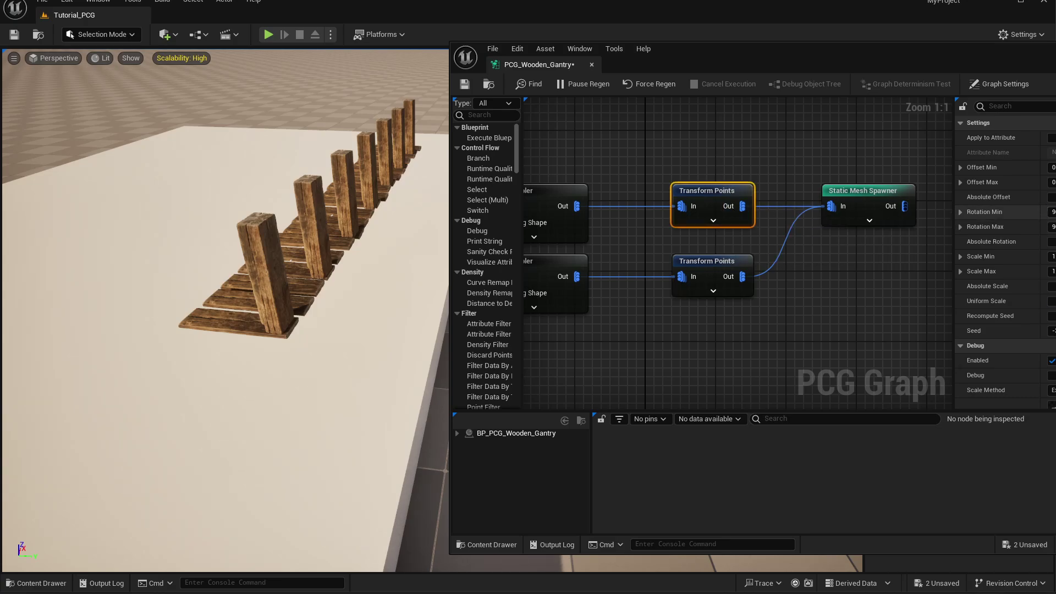
left_click(708, 271)
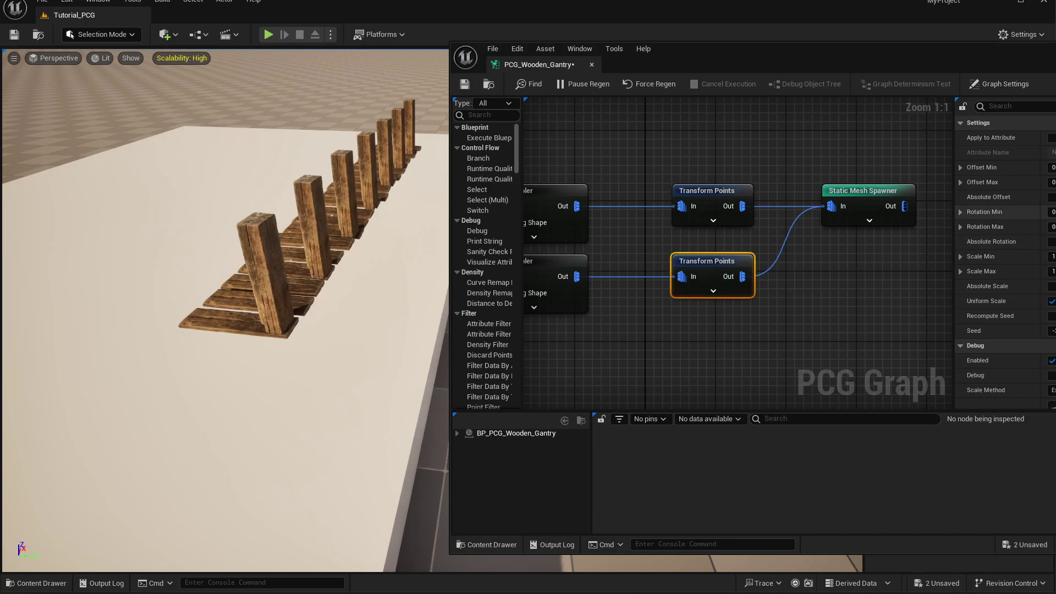
key("Return")
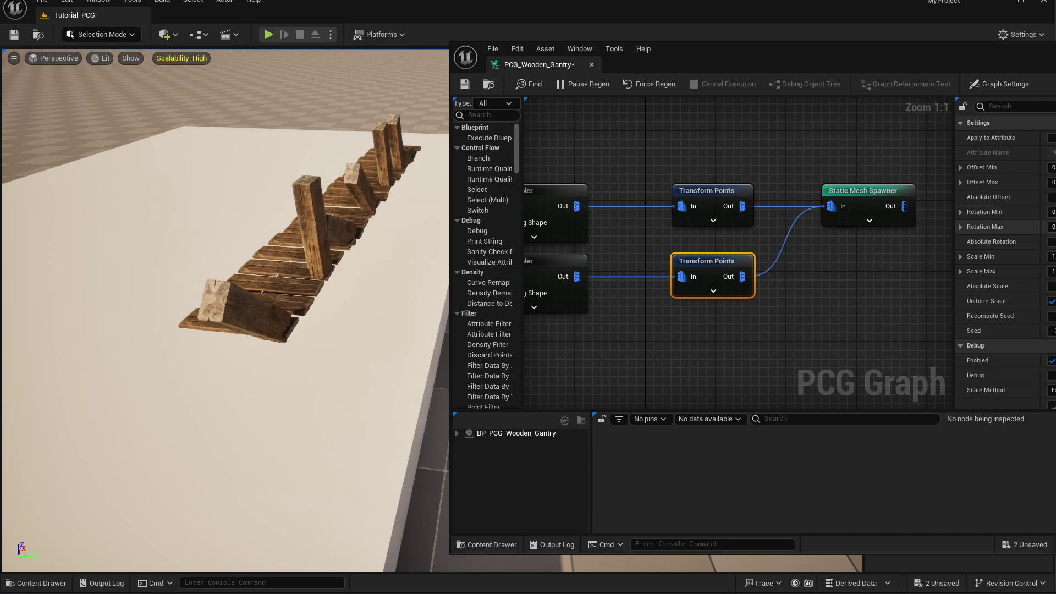
key("Return")
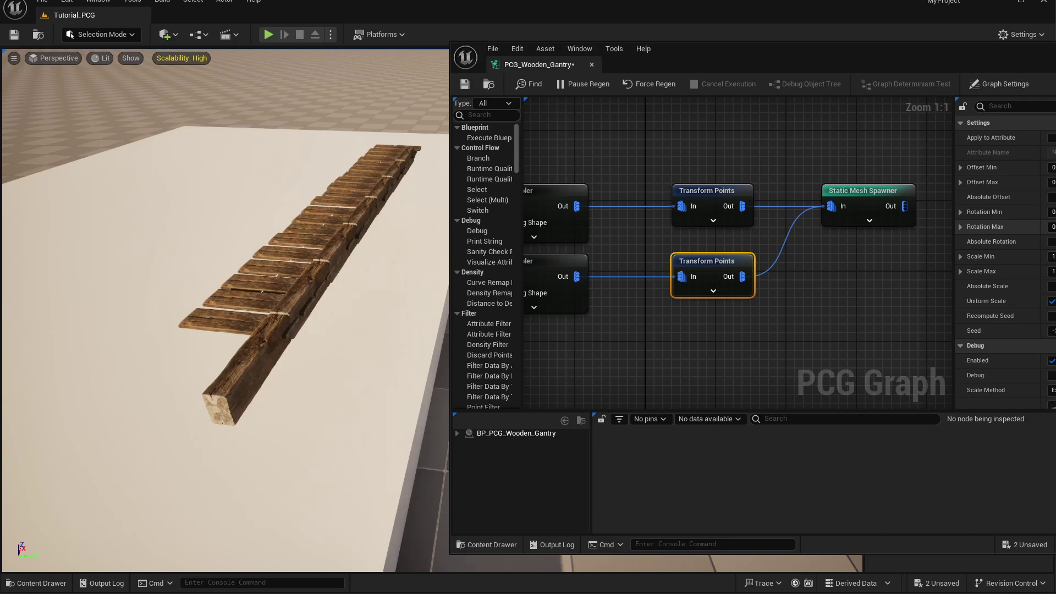
key("Return")
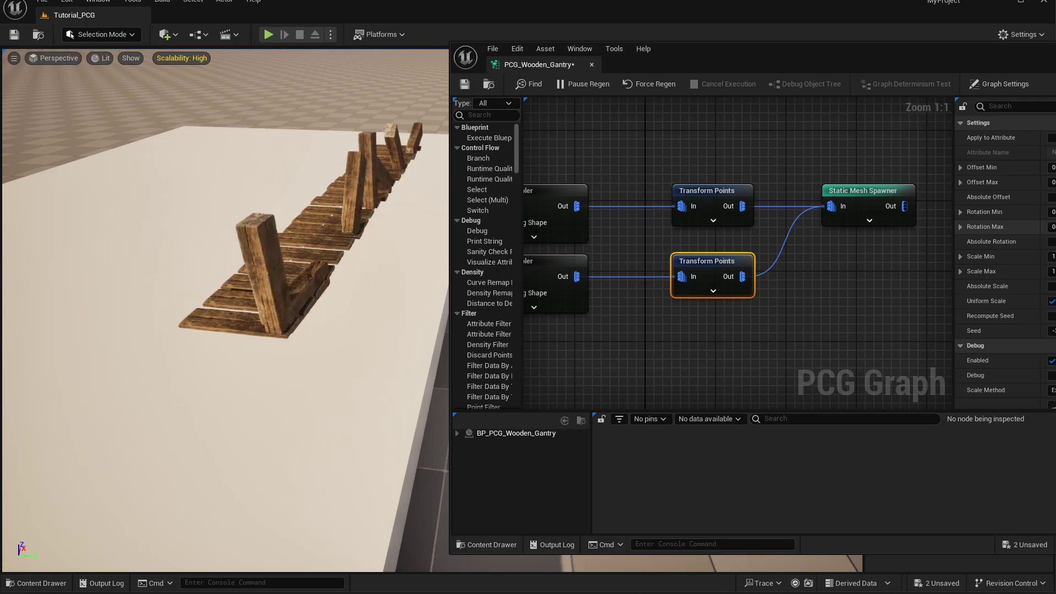
key("ctrl+z")
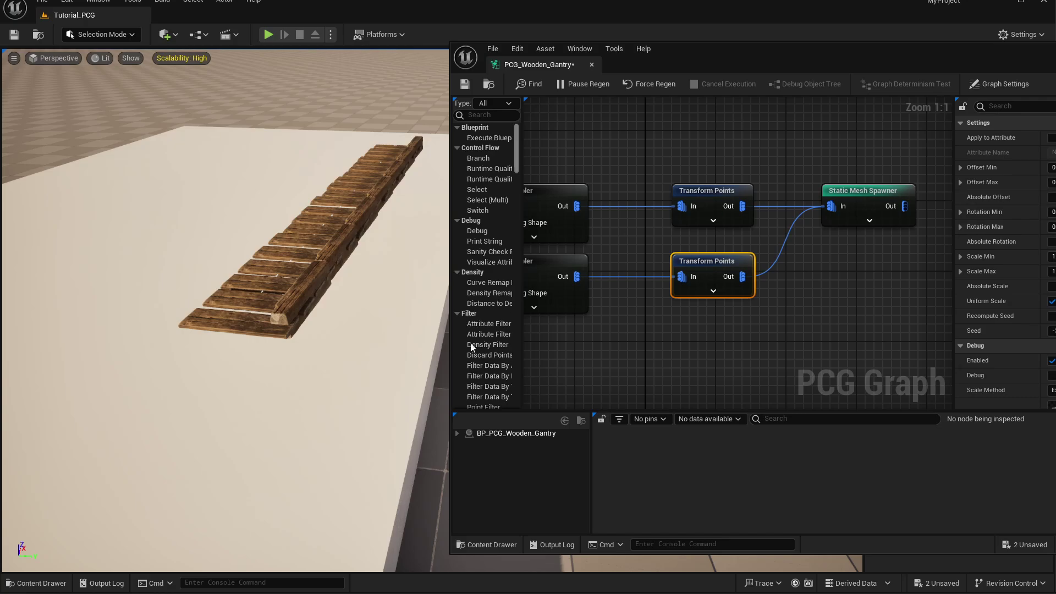
Set Offset Min X and Offset Max X to -10 on the lower Transform Points node to slide the beams lengthwise.
right_click_drag(352, 375, 269, 432)
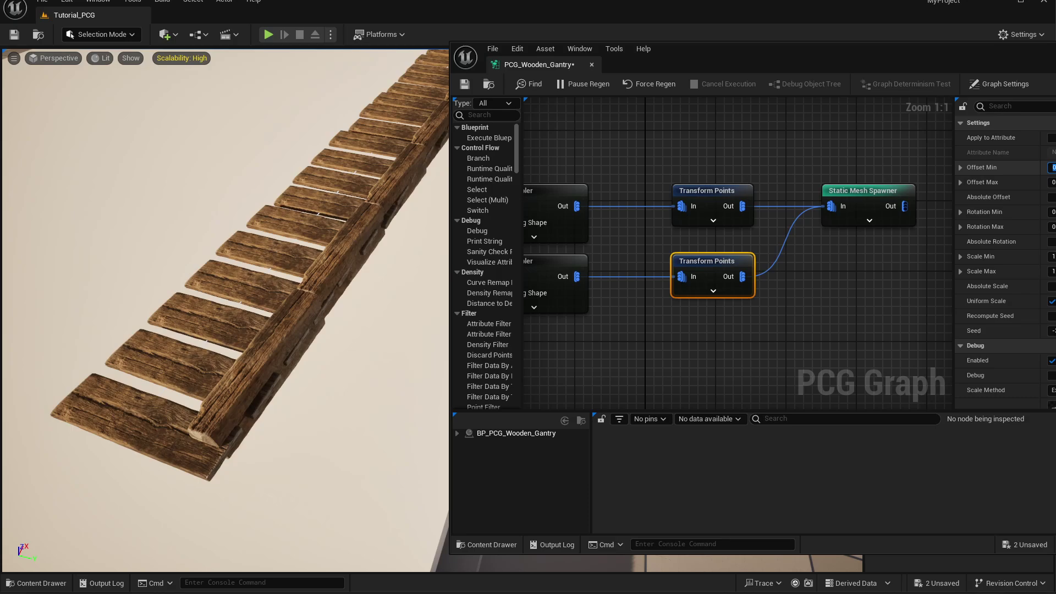
left_click(1052, 167)
type("-10")
key("Return")
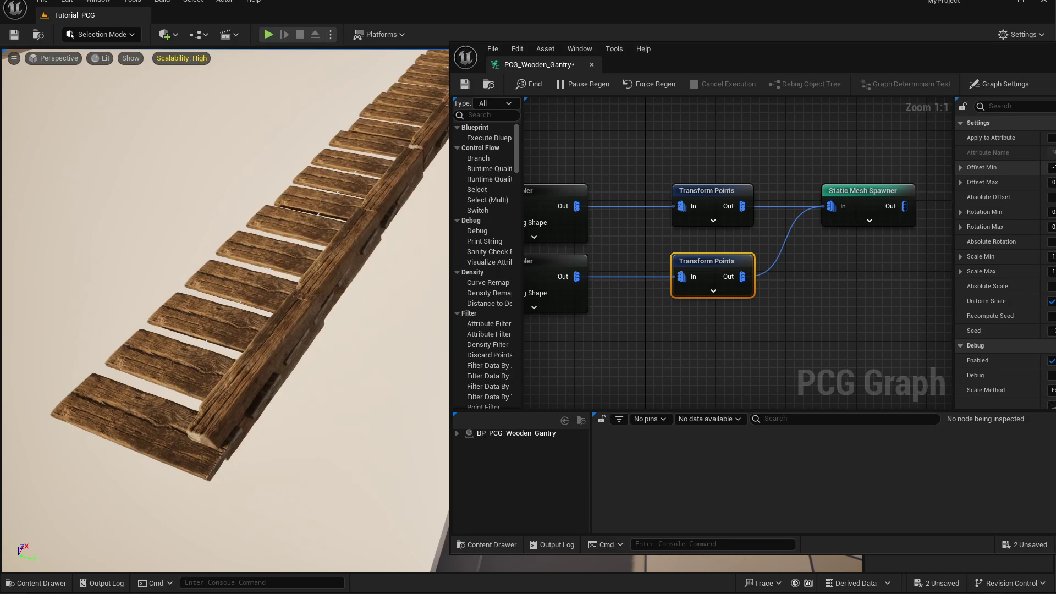
key("Tab")
type("-10")
key("Return")
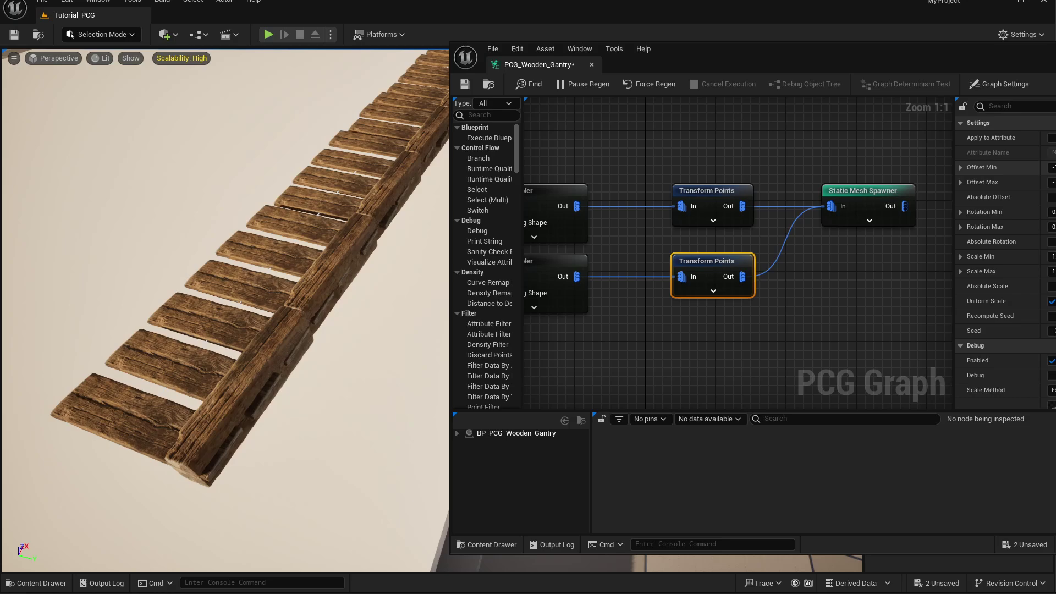
scroll(374, 452, "down", 5)
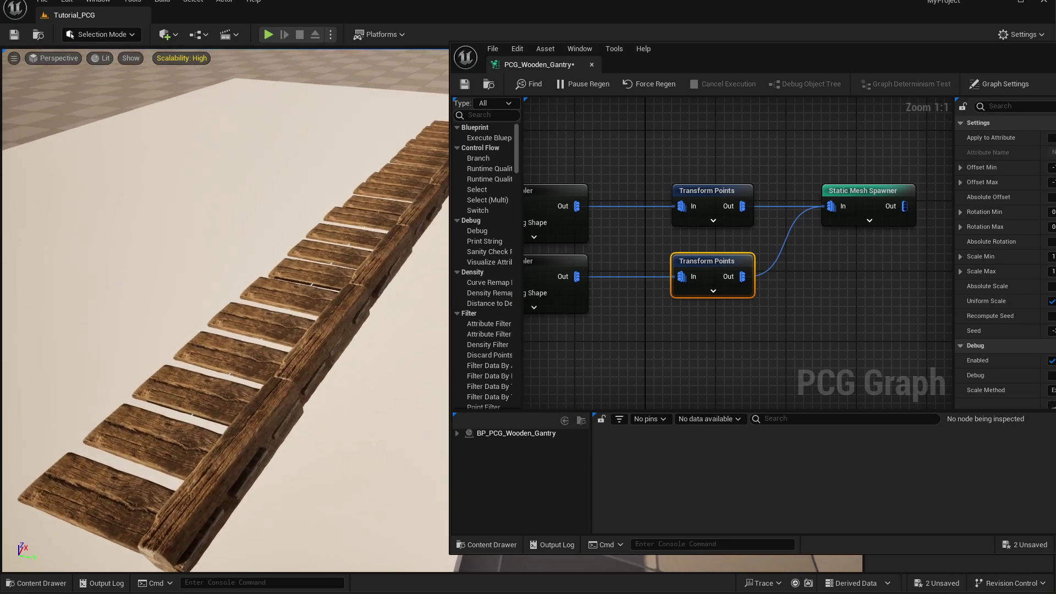
Lower the beams beneath the floor planks with the offset values of the lower Transform Points node and check the fit.
mouse_move(374, 452)
right_mouse_down()
mouse_move(389, 432)
mouse_move(315, 438)
mouse_move(370, 453)
mouse_move(308, 448)
mouse_move(362, 440)
right_mouse_up()
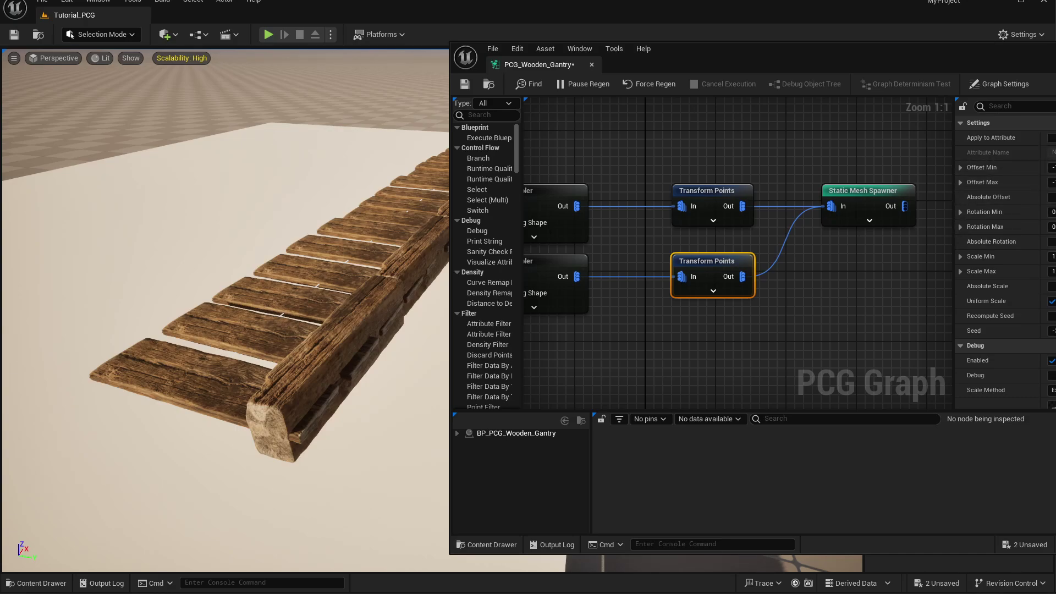
key("Tab")
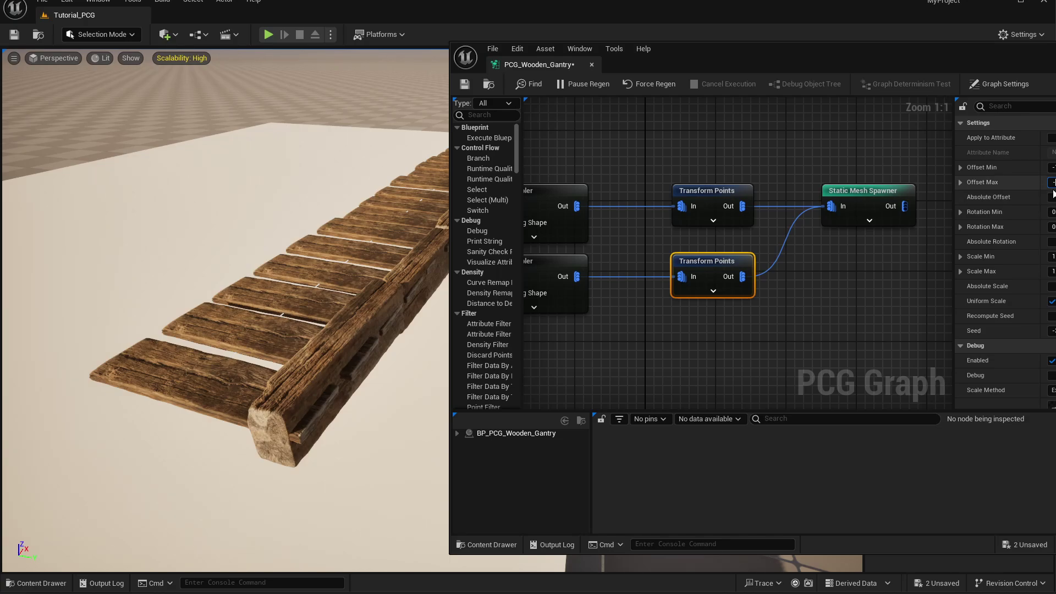
key("Return")
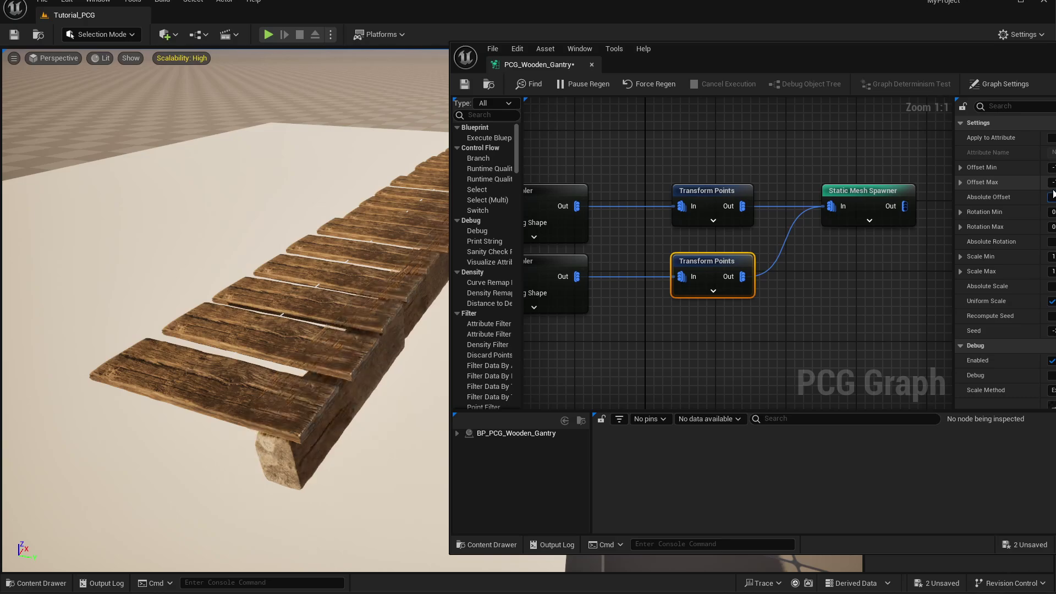
middle_click_drag(312, 366, 300, 405)
right_click_drag(299, 404, 322, 451)
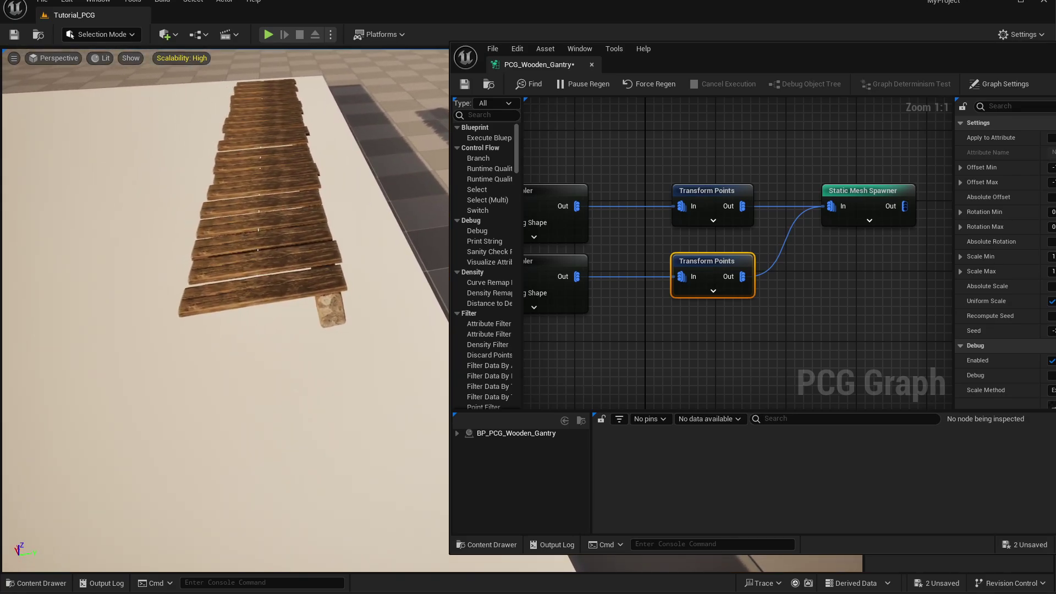
right_click_drag(319, 373, 336, 366)
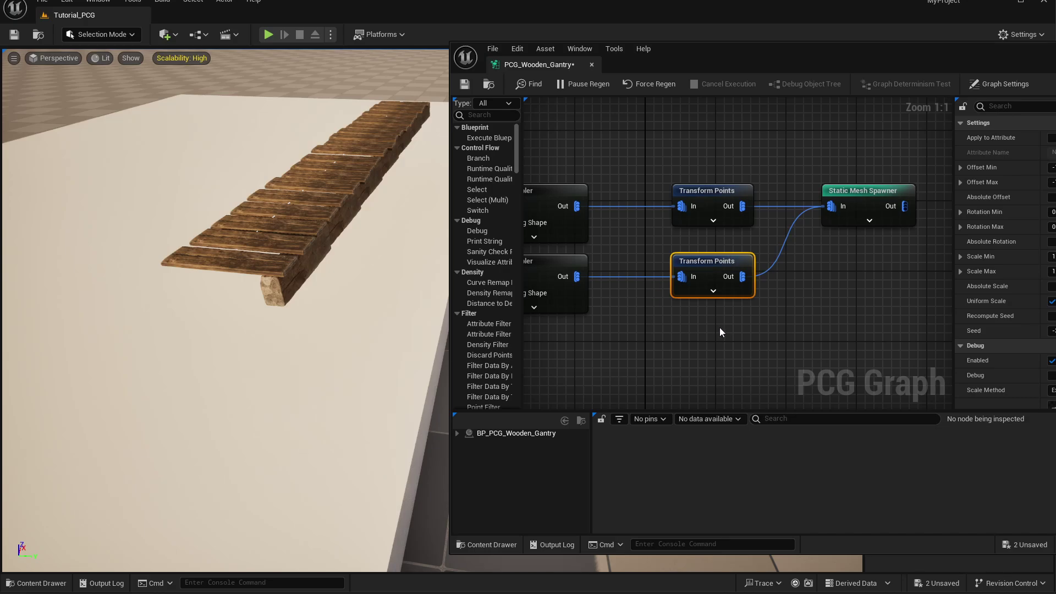
Add a third Transform Points node fed by the second one's output and connect it to the Static Mesh Spawner.
right_click_drag(602, 356, 628, 349)
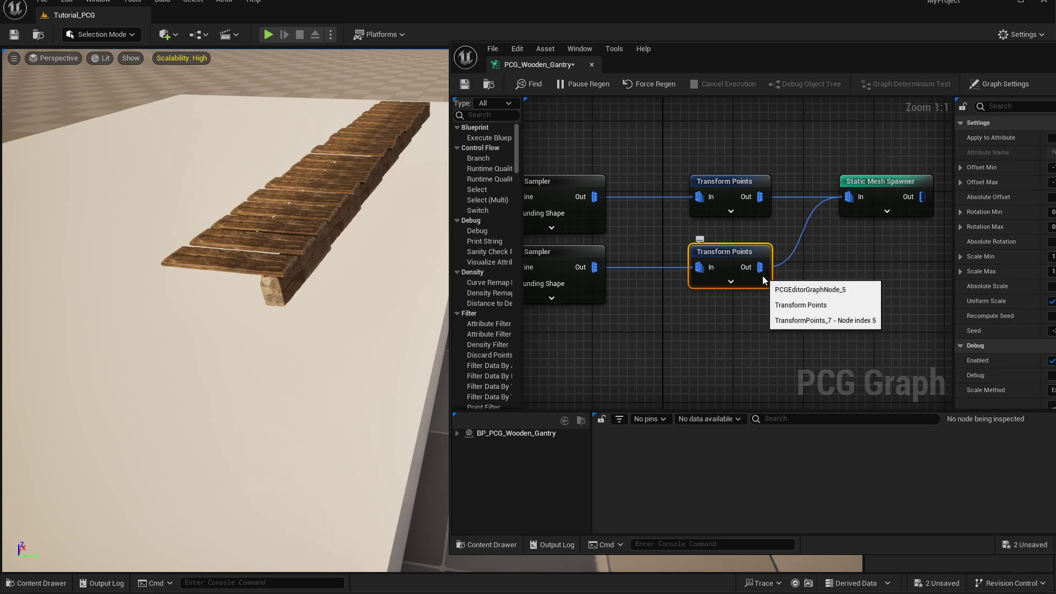
left_click_drag(761, 269, 693, 324)
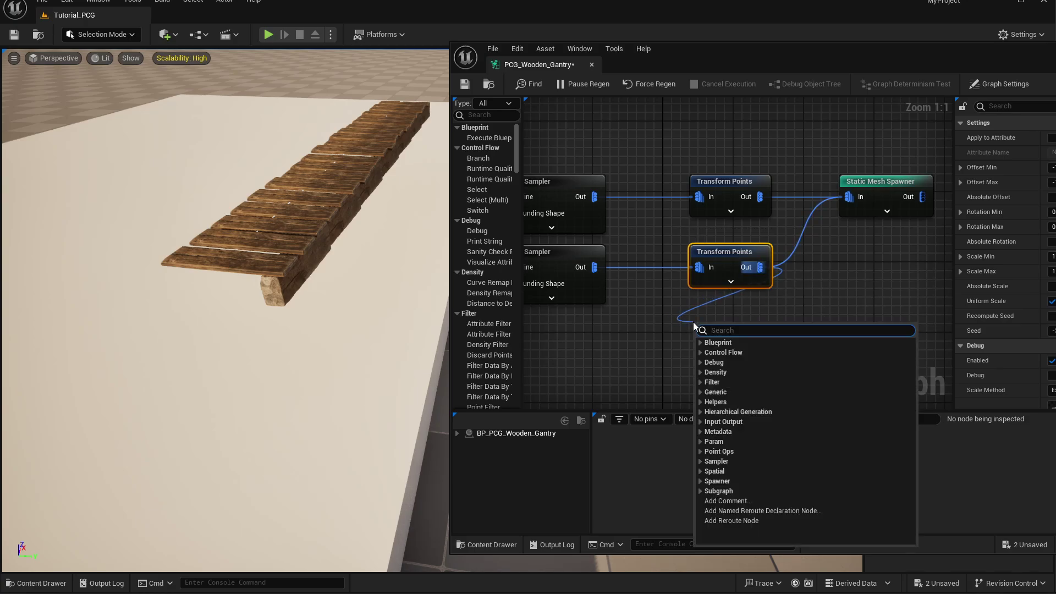
type("transfor")
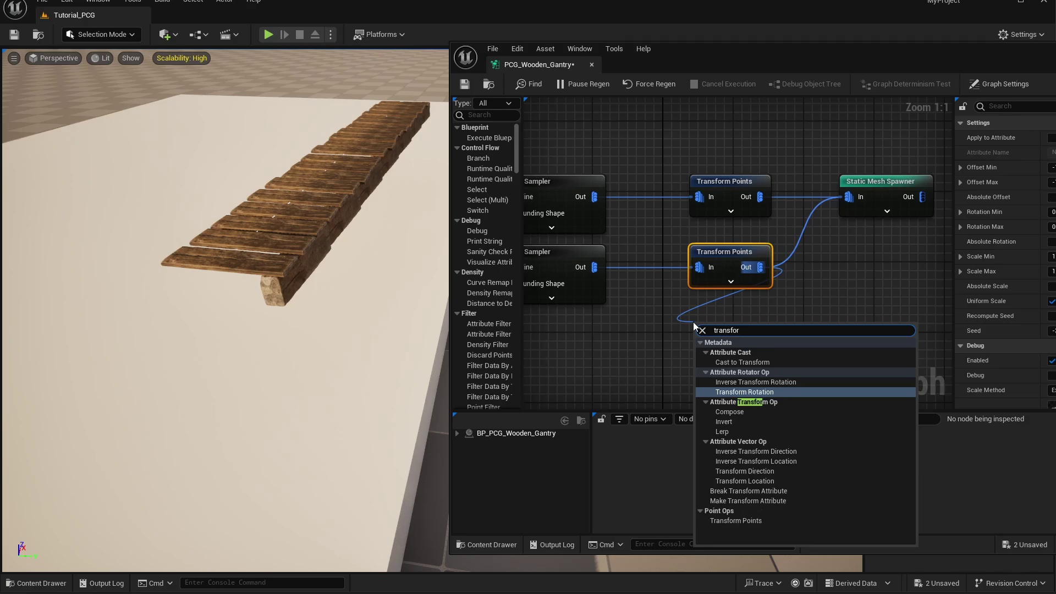
left_click(733, 521)
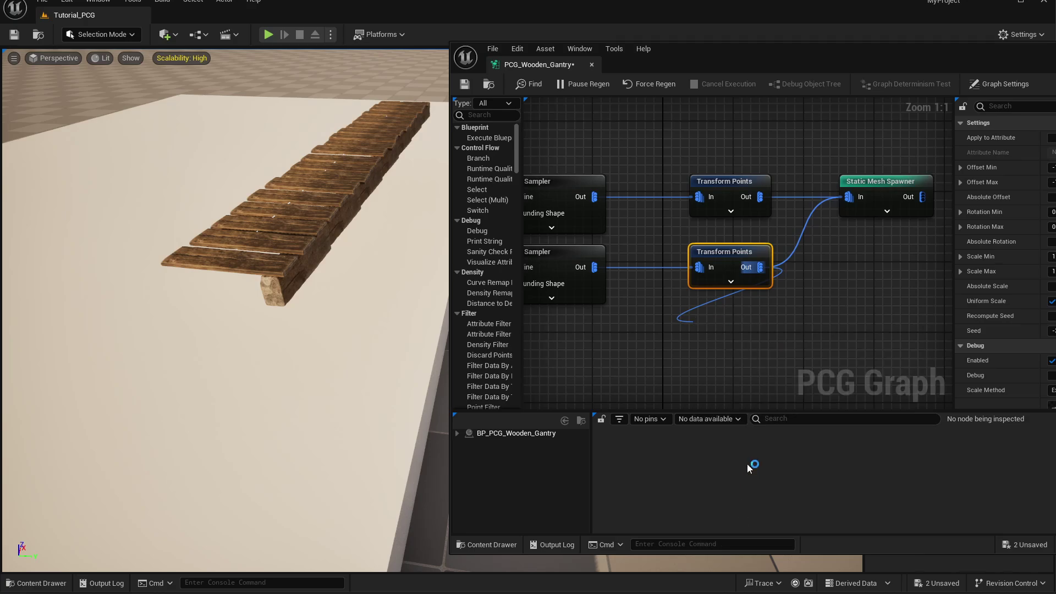
left_click_drag(731, 338, 847, 198)
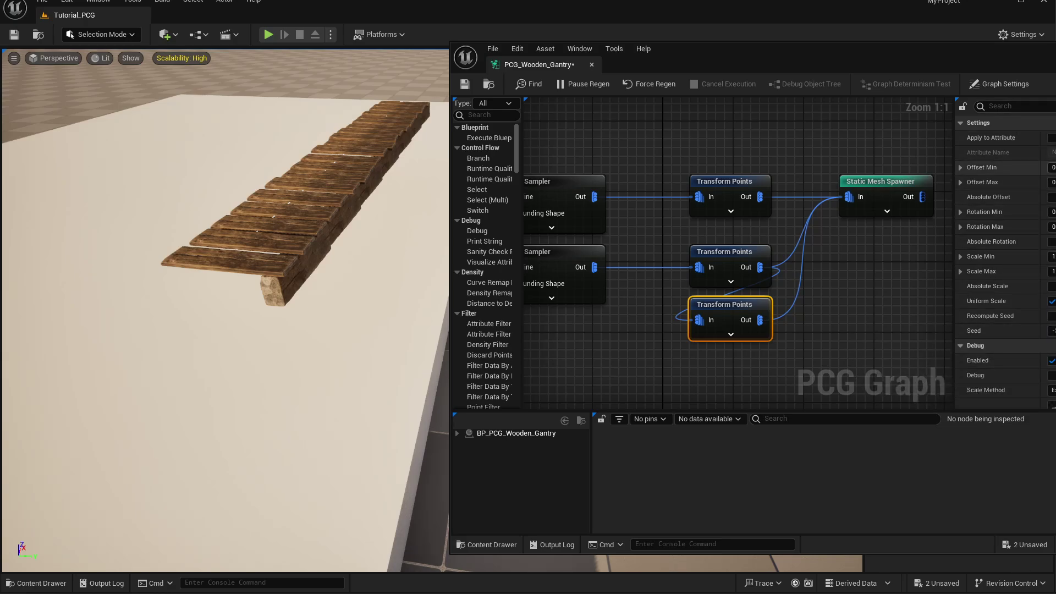
key("Return")
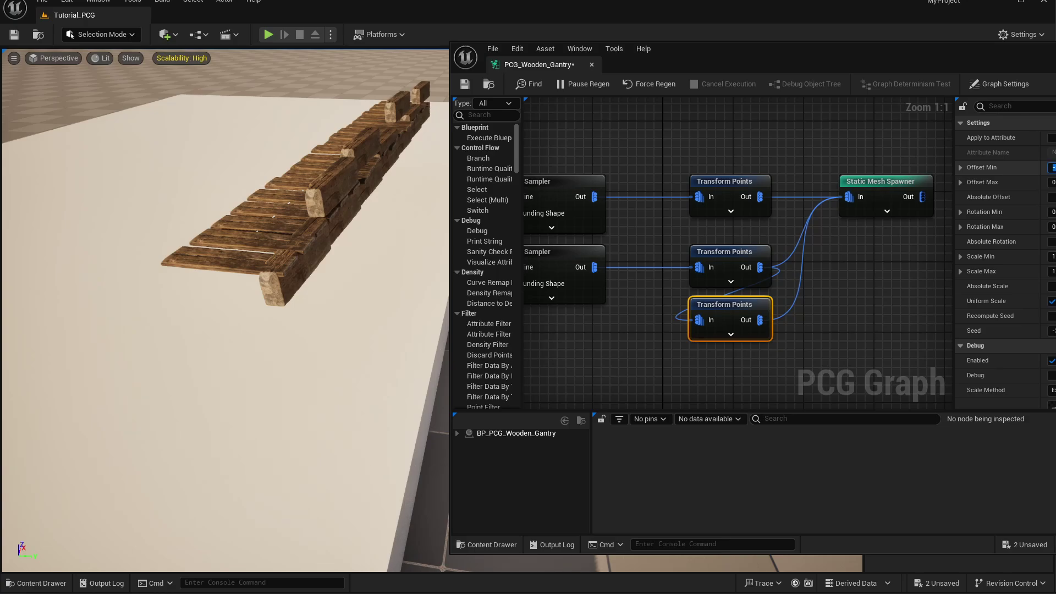
type("0")
key("Tab")
key("Tab")
key("Tab")
key("Return")
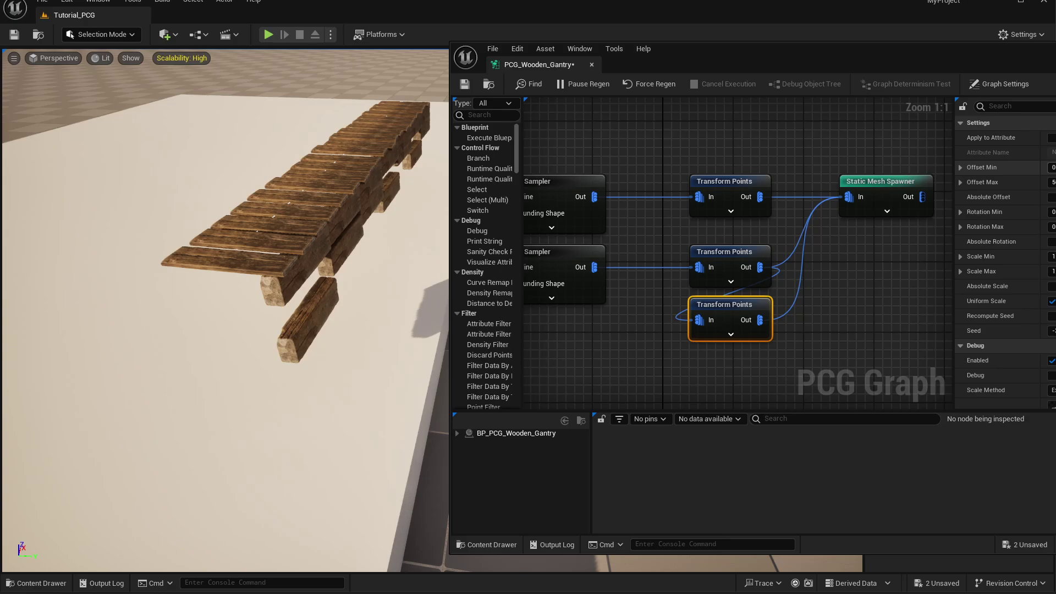
key("shift+Tab")
type("0")
key("Tab")
type("50")
key("Return")
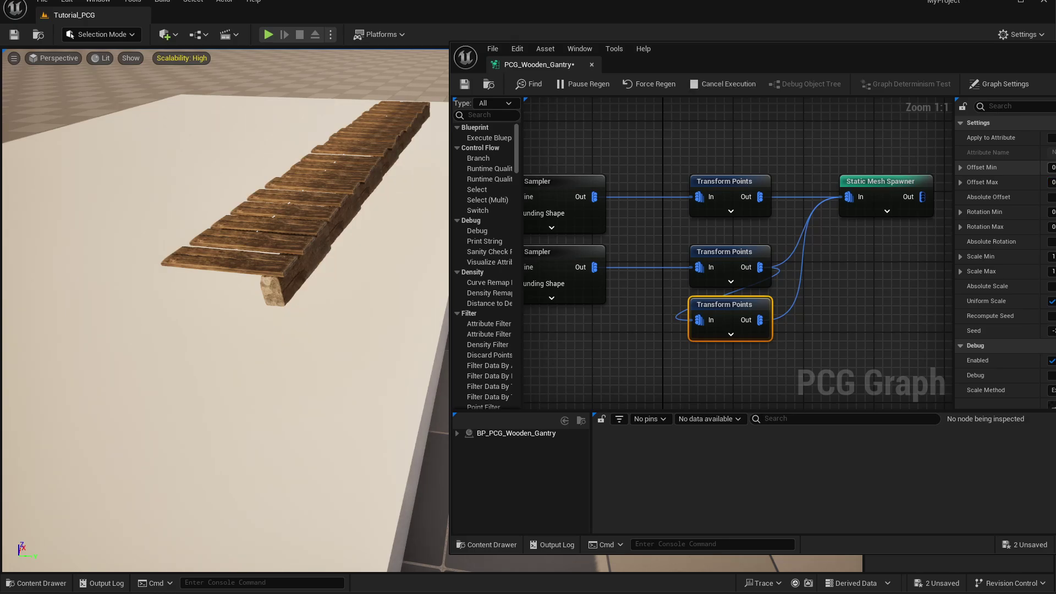
type("0")
Offset the third Transform Points node's copied beams sideways to the opposite edge of the planks with equal Offset Min and Offset Max.
key("shift+Tab")
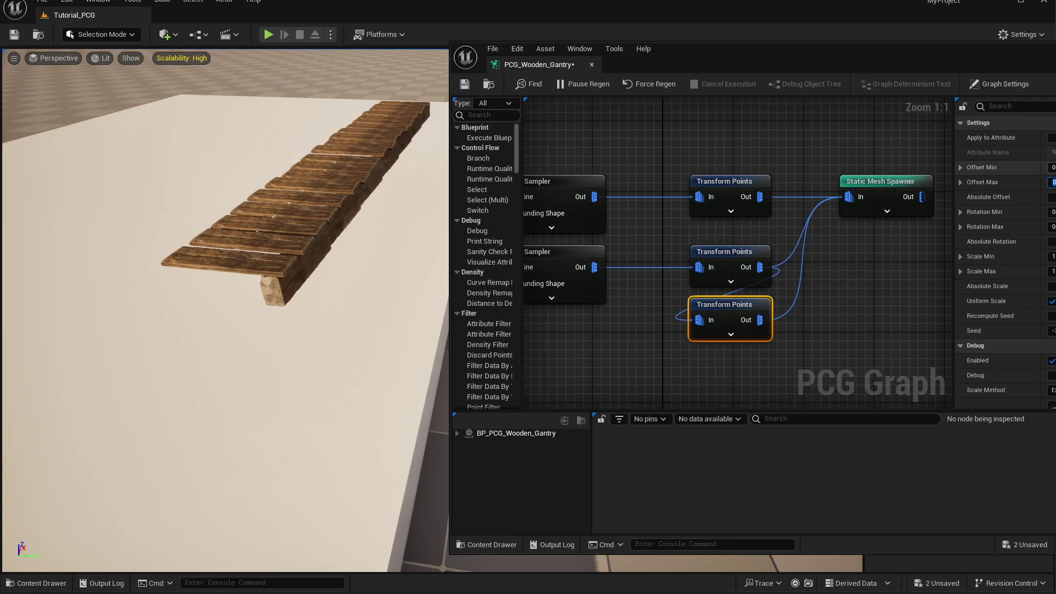
key("shift+Tab")
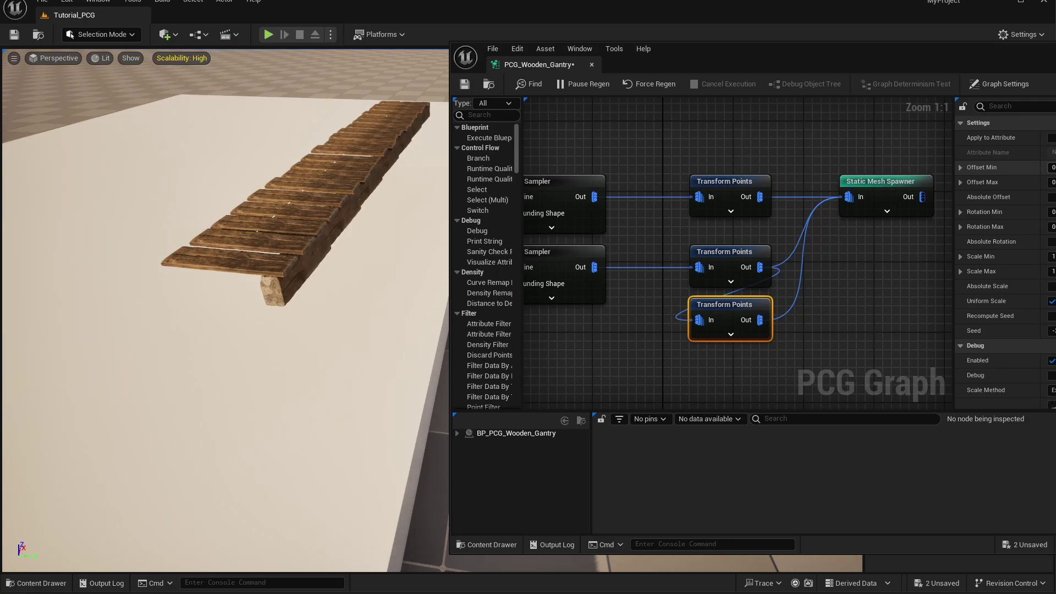
key("Return")
key("Return")
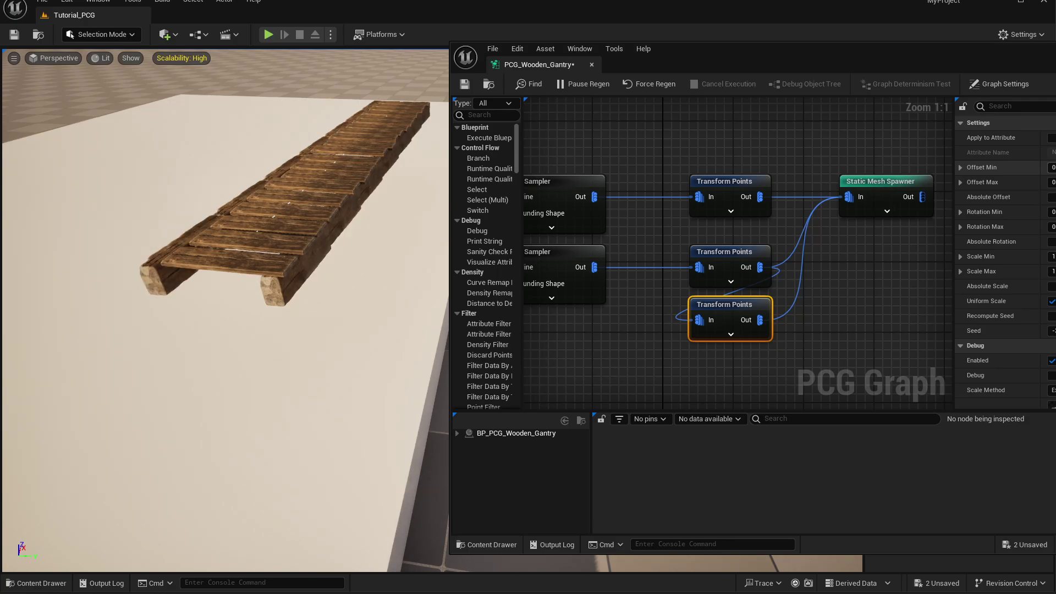
right_click_drag(330, 335, 435, 344)
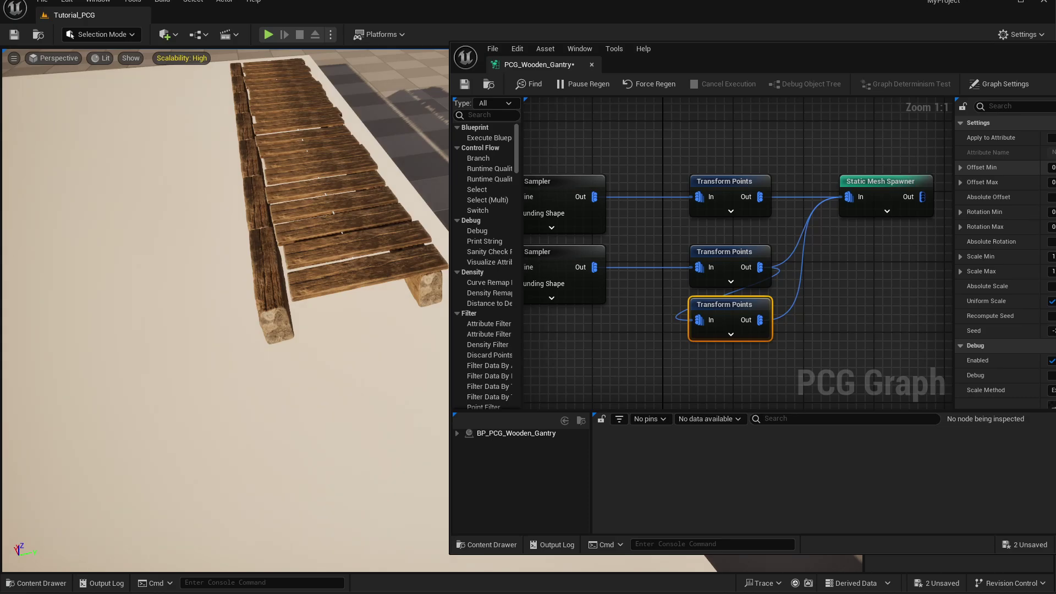
Refine the third Transform Points node's offset range so the second row of beams sits inward beneath the planks' edge.
key("Tab")
key("Tab")
key("Tab")
key("Return")
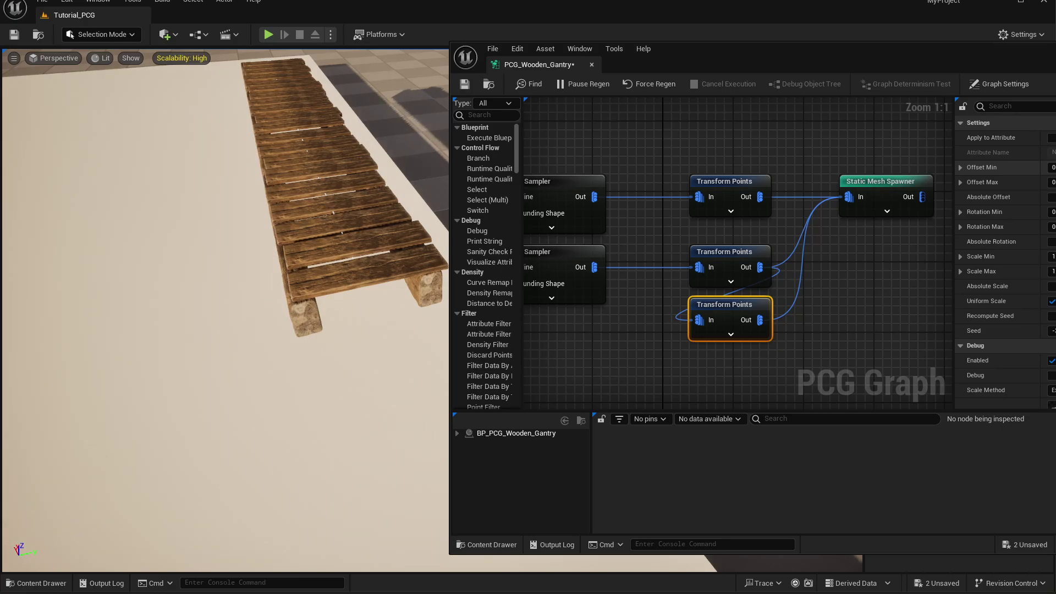
key("Tab")
key("Tab")
key("Tab")
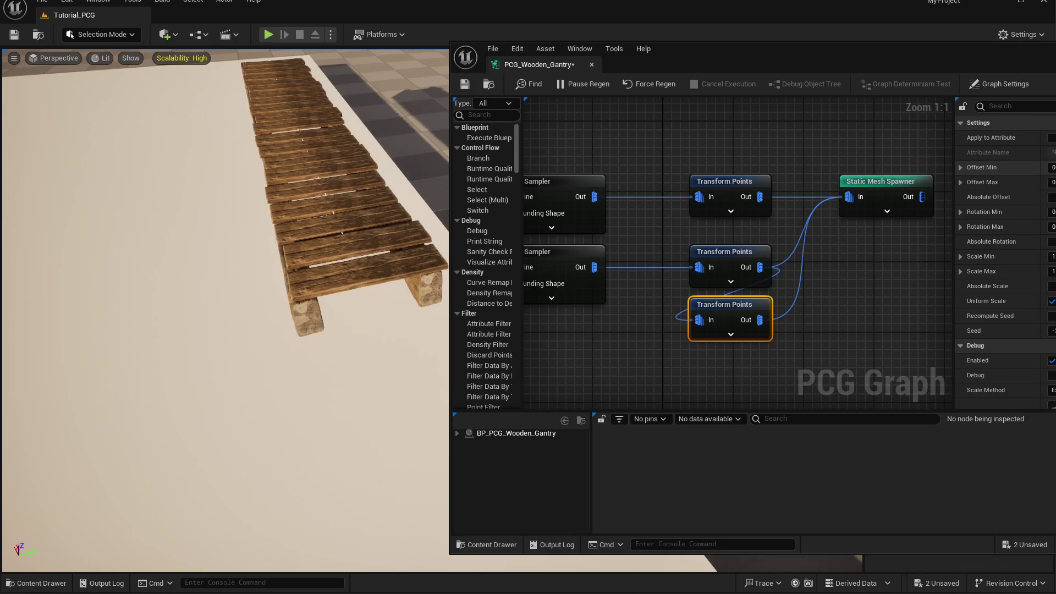
Apply the third Transform Points node's offset that shifts the second beam row farther inward, and inspect the gantry from several angles.
key("Return")
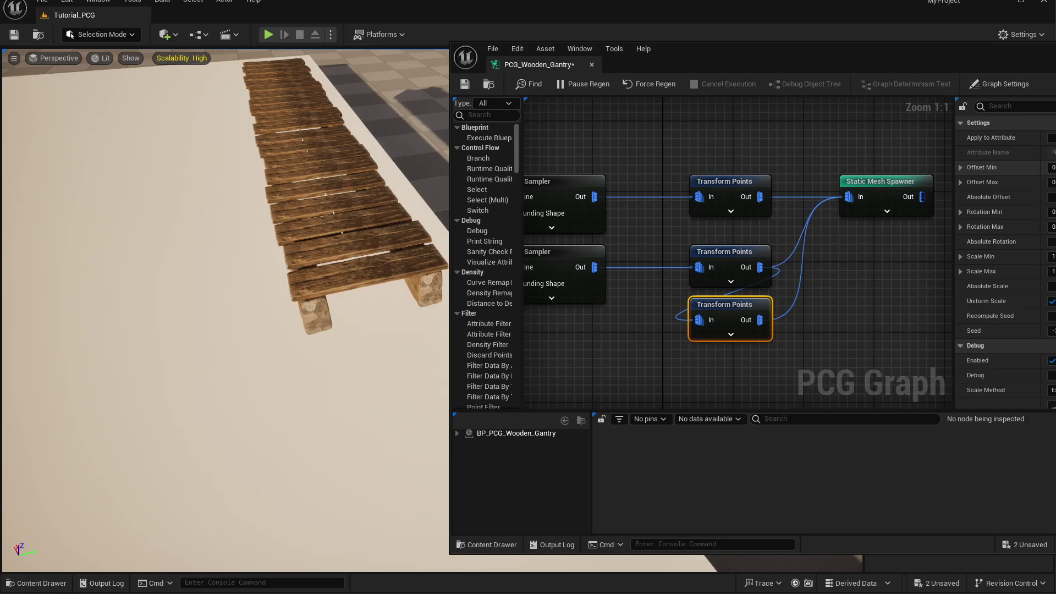
right_click_drag(351, 385, 435, 309)
right_click_drag(229, 337, 206, 253)
right_click_drag(225, 311, 261, 304)
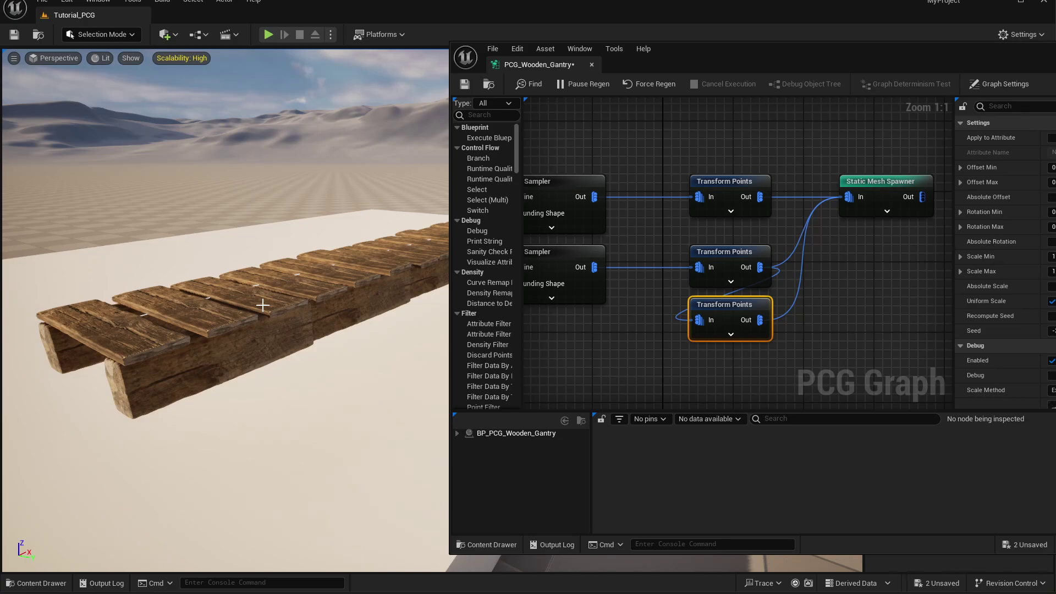
right_click_drag(309, 375, 378, 367)
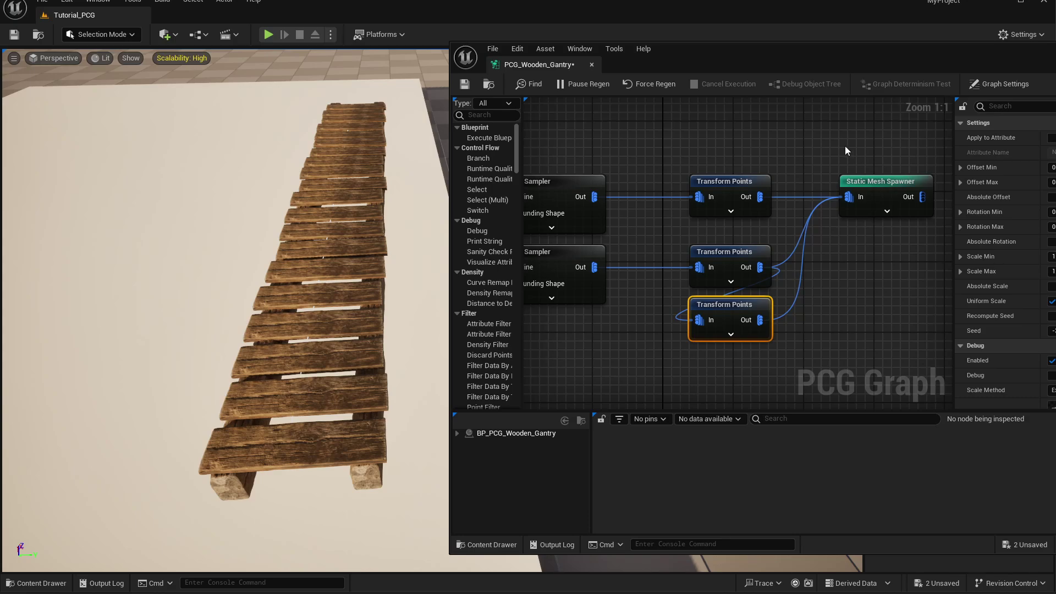
Expand the existing Static Mesh Spawner's mesh entry down to its descriptor to examine the assigned mesh settings.
left_click(883, 212)
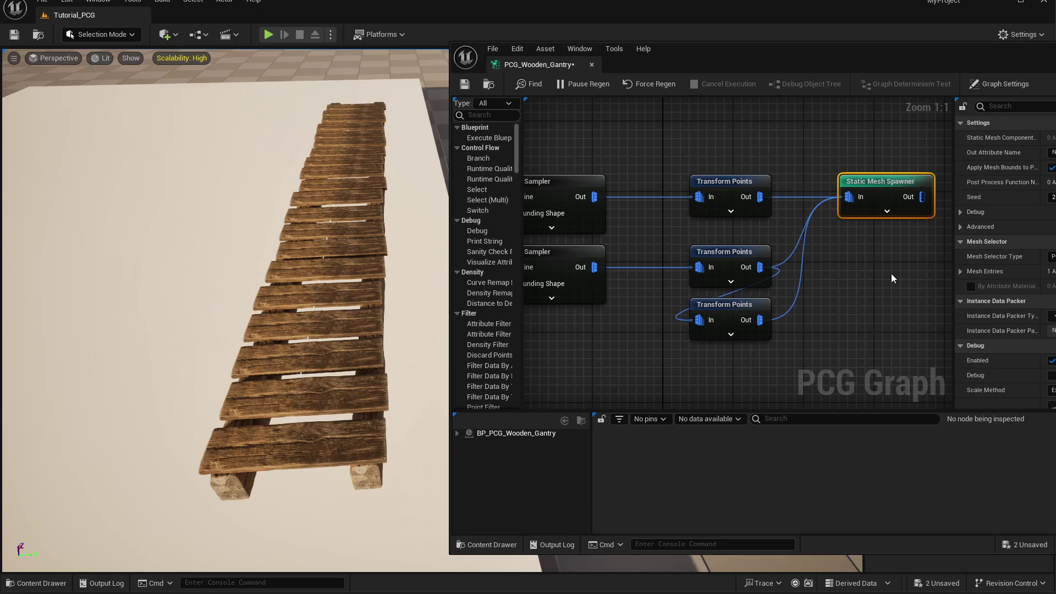
right_click_drag(891, 273, 834, 267)
left_click(961, 271)
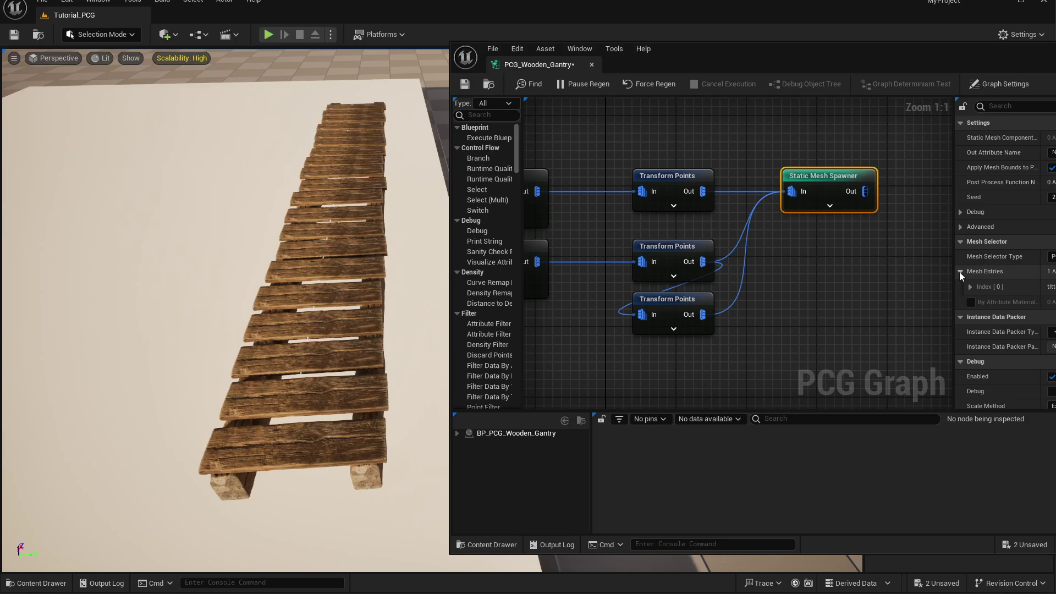
left_click(969, 287)
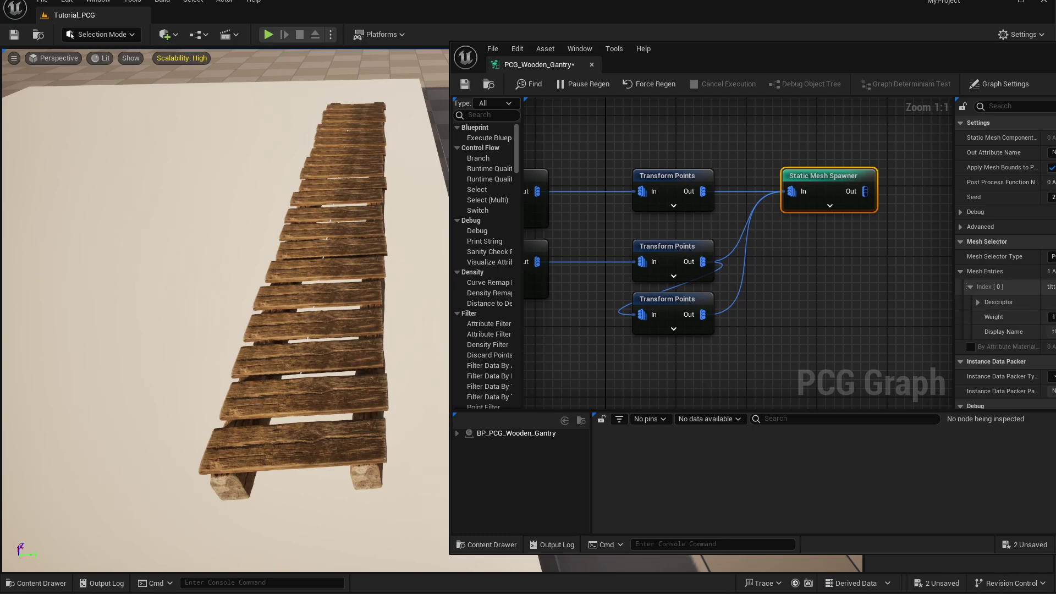
left_click(977, 302)
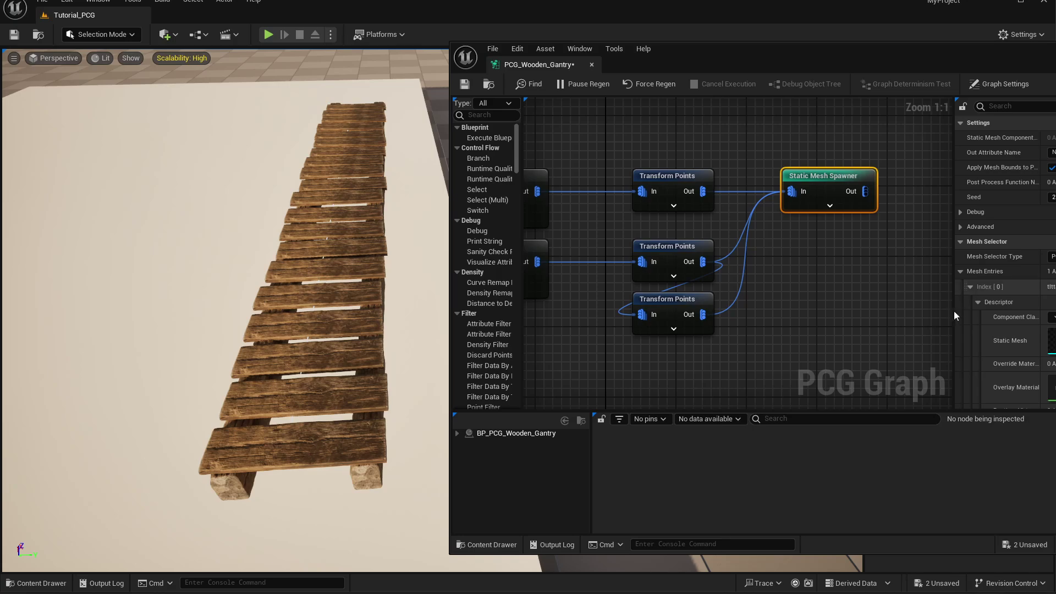
Add a second Static Mesh Spawner node fed directly by the upper Spline Sampler's output.
right_click_drag(731, 351, 796, 322)
scroll(822, 292, "down", 1)
scroll(843, 326, "down", 2)
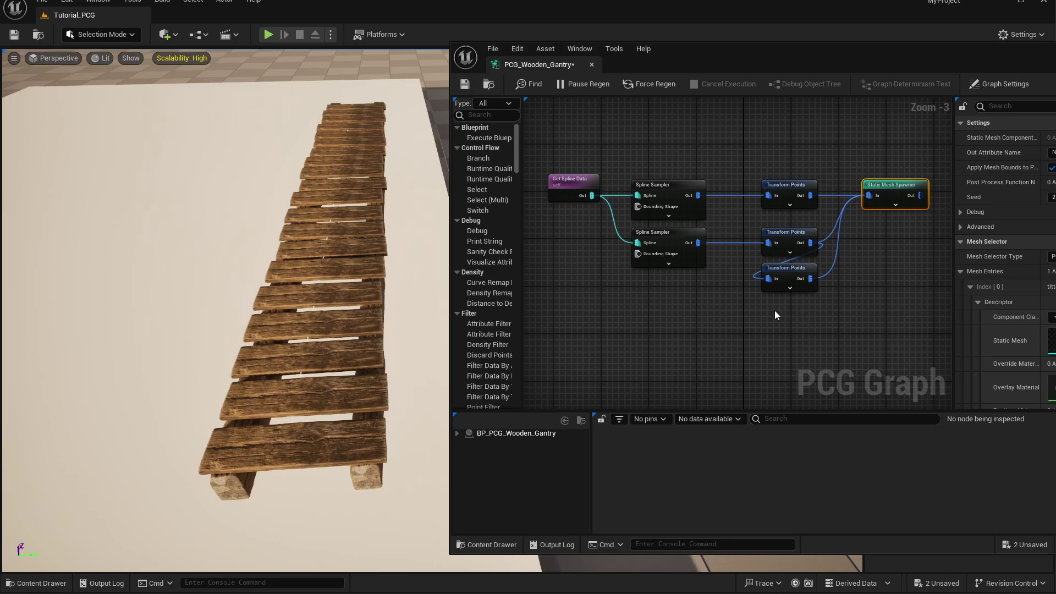
right_click_drag(739, 320, 749, 305)
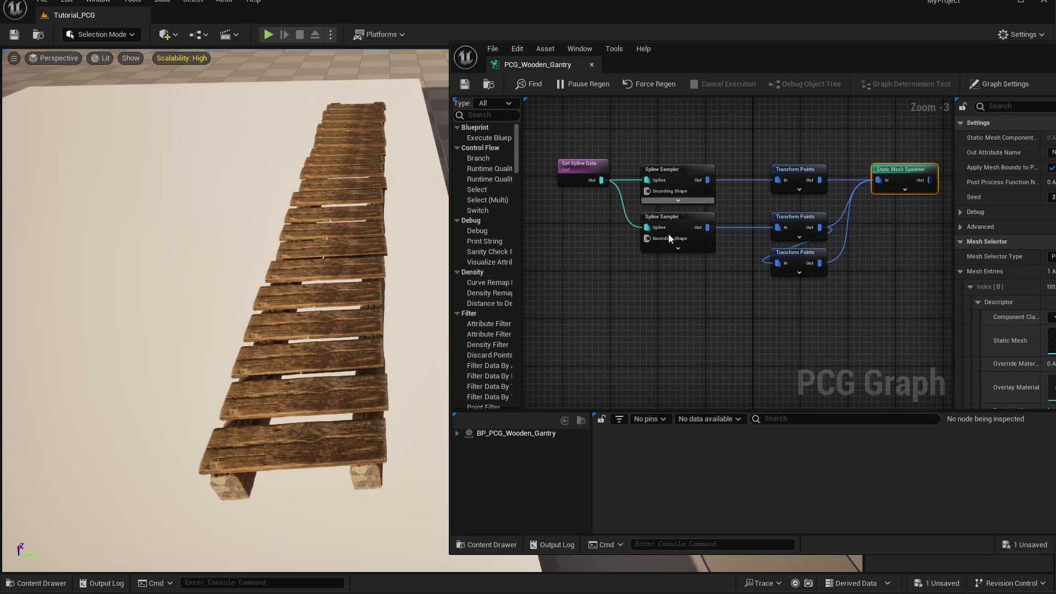
right_click_drag(676, 178, 665, 252)
left_click_drag(654, 222, 669, 254)
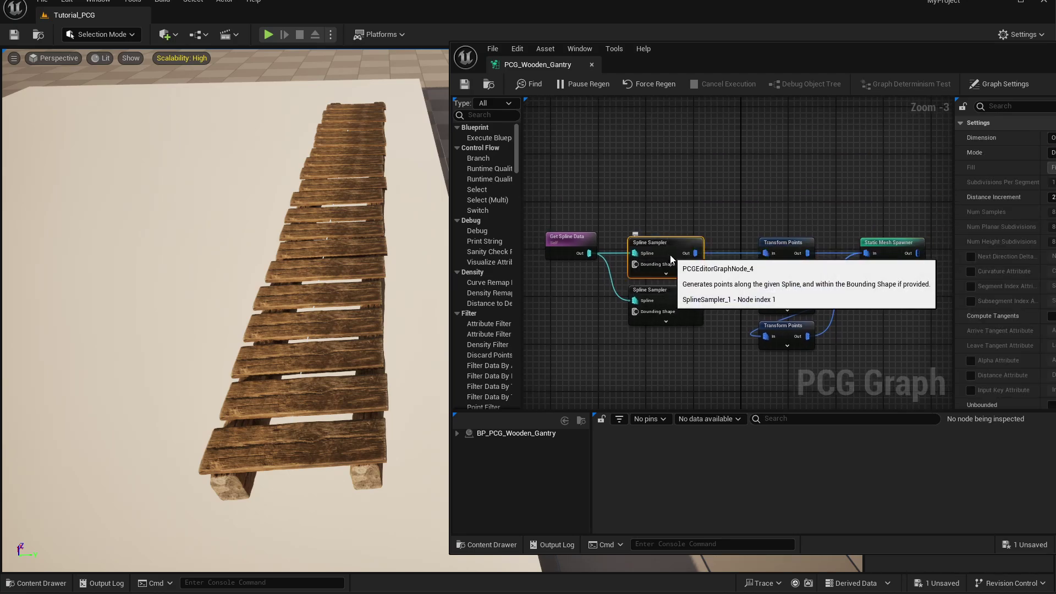
scroll(677, 218, "up", 4)
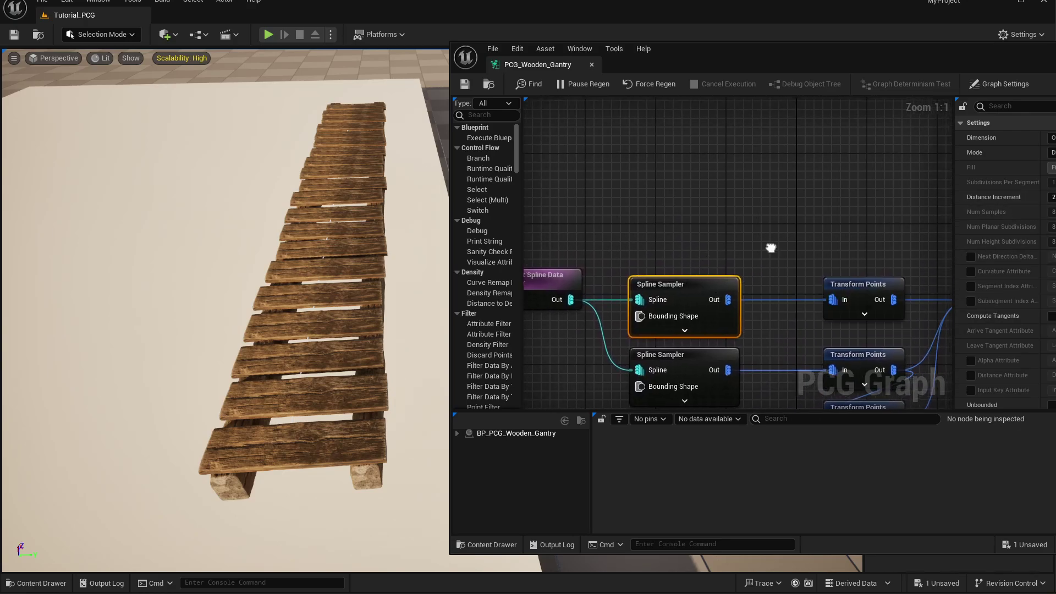
right_click_drag(768, 243, 705, 266)
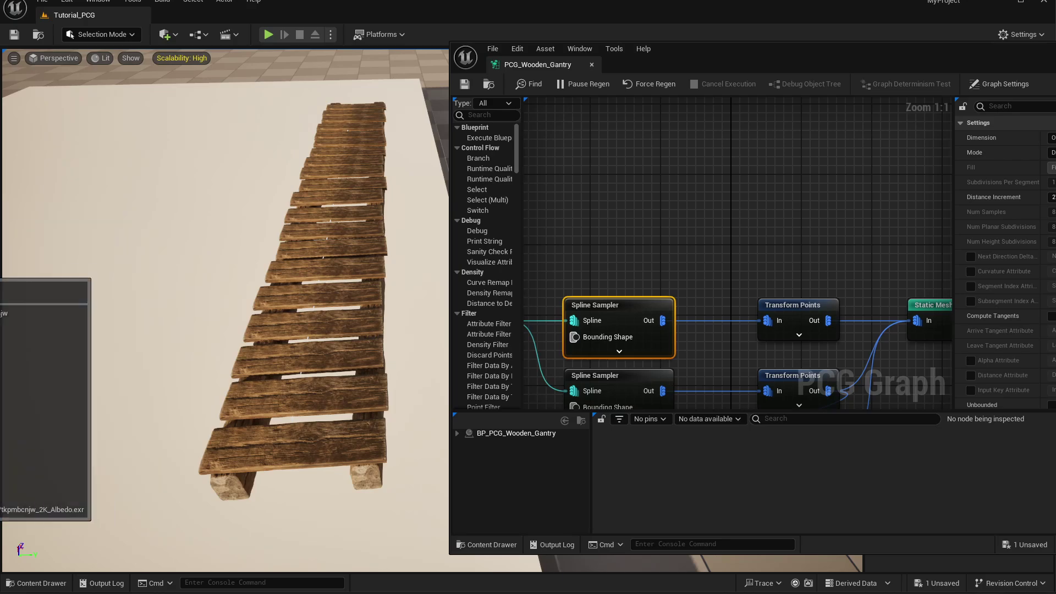
right_click_drag(699, 302, 624, 269)
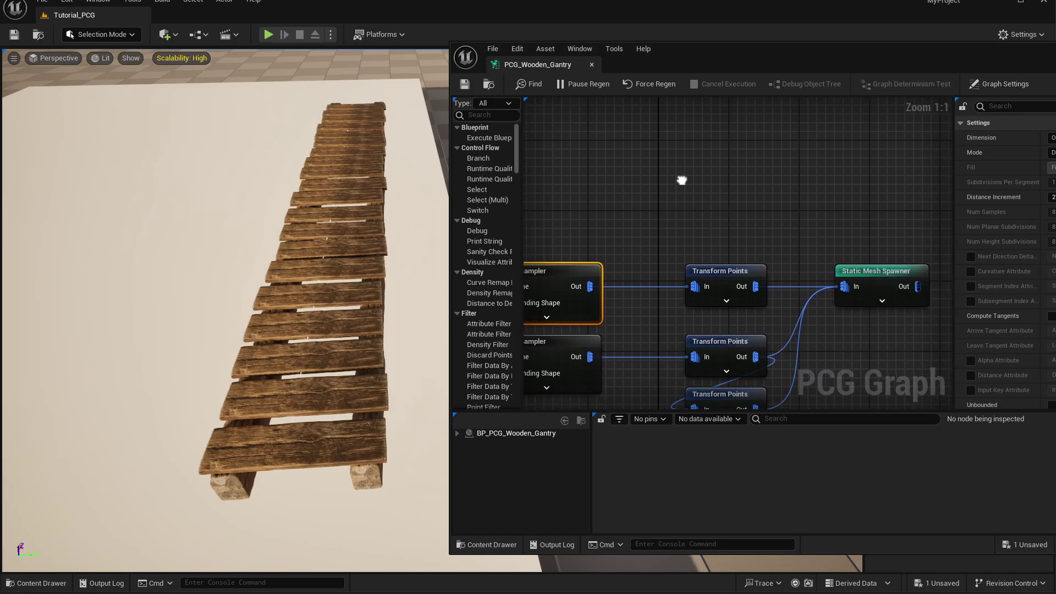
left_click_drag(589, 286, 829, 120)
type("stat")
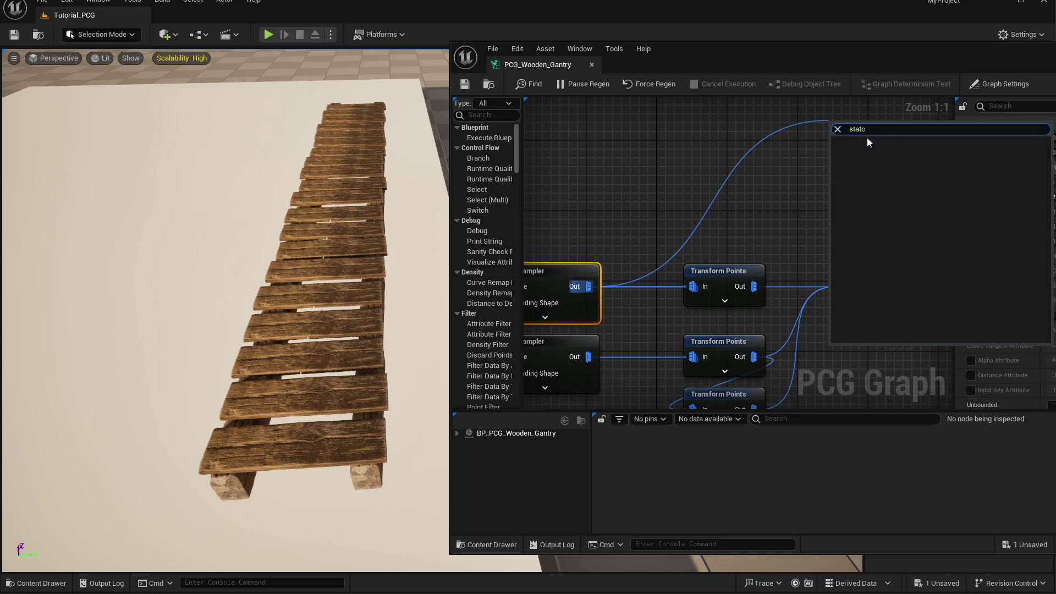
left_click(883, 150)
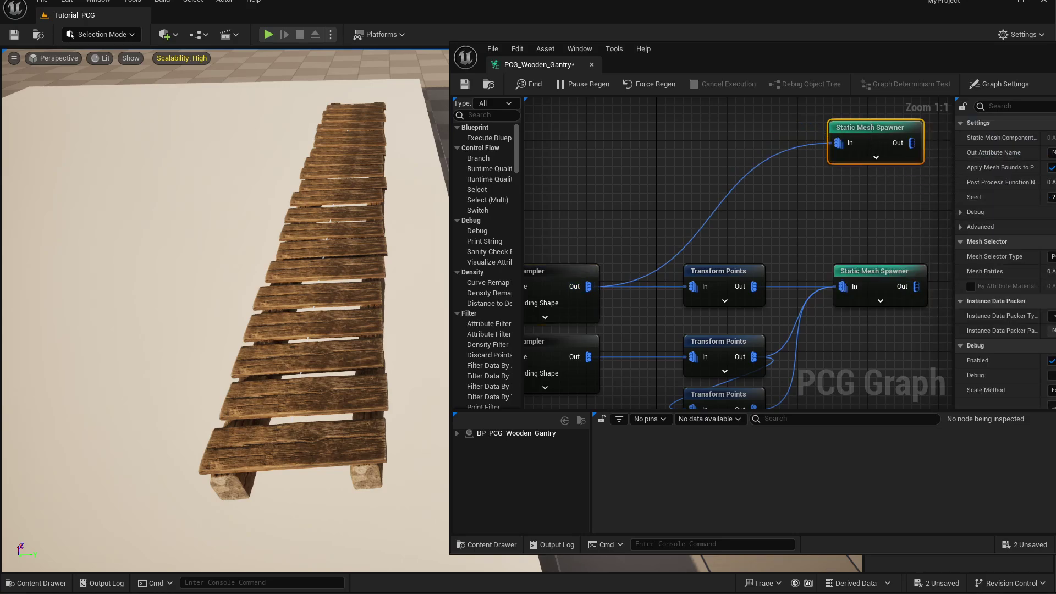
Add a mesh entry to the new Static Mesh Spawner and assign the nail mesh in its descriptor.
scroll(1002, 374, "down", 3)
scroll(995, 259, "up", 2)
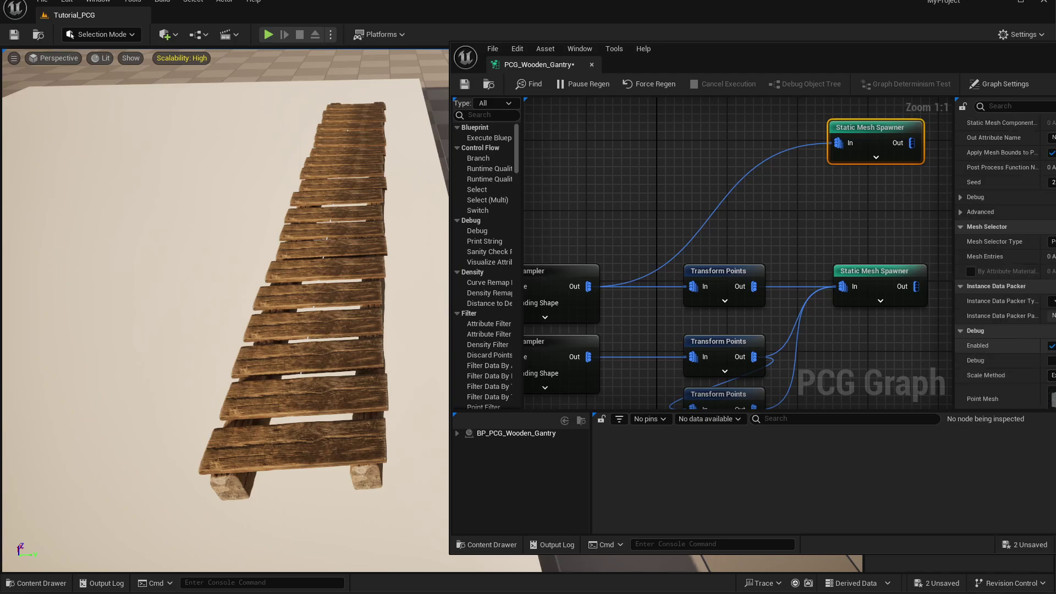
left_click(1052, 257)
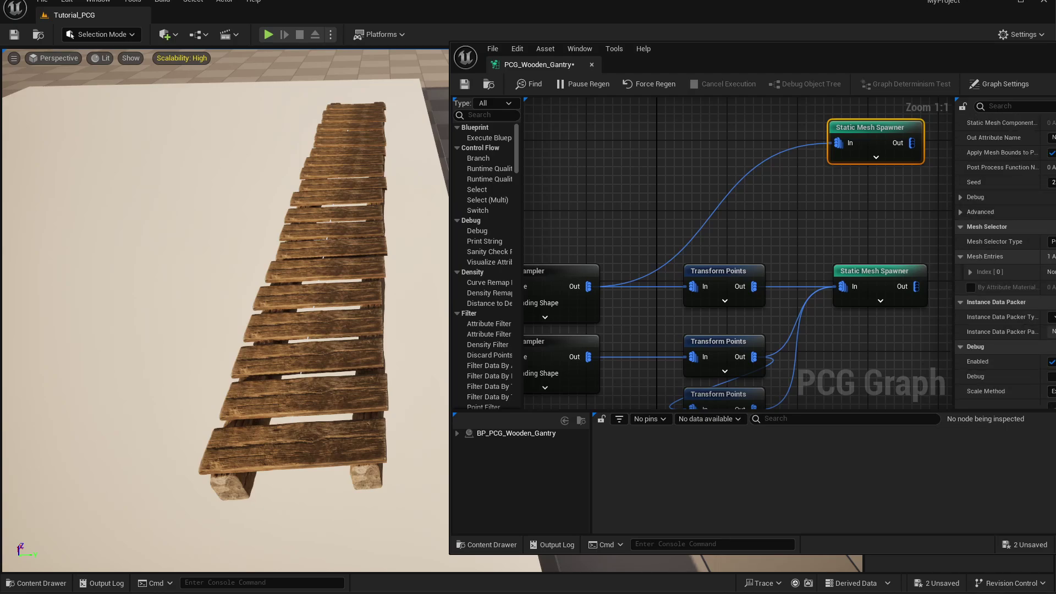
left_click(969, 271)
left_click(978, 287)
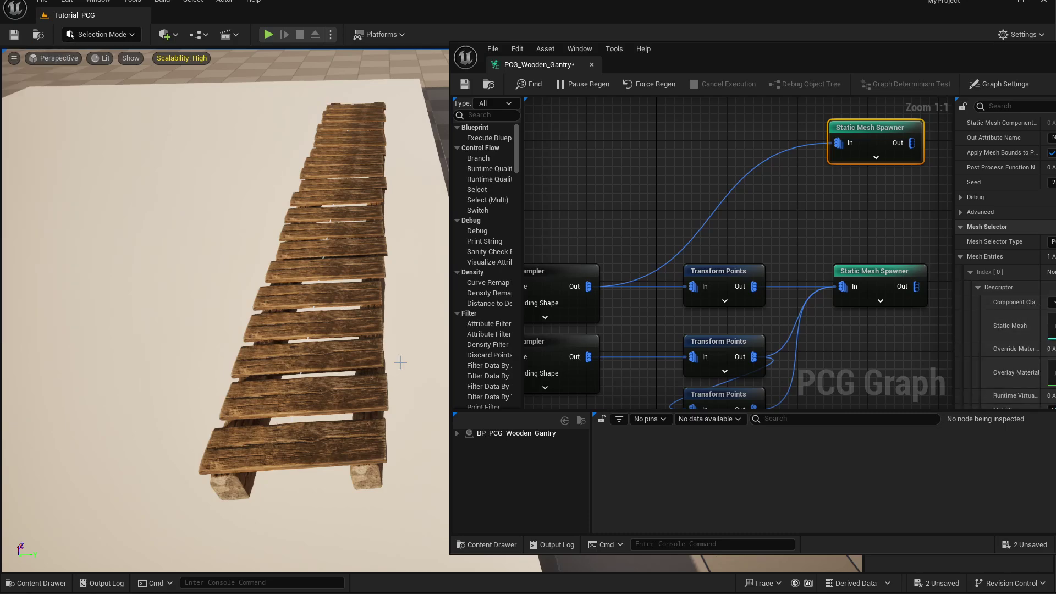
left_click_drag(0, 7, 0, 6)
Examine the gantry's front end from below and above to check where the nails sit relative to the planks.
right_click_drag(235, 494, 174, 420)
key("w")
key("s")
key("q")
key("q")
key("w")
right_click(259, 384)
right_click(218, 405)
right_click(207, 466)
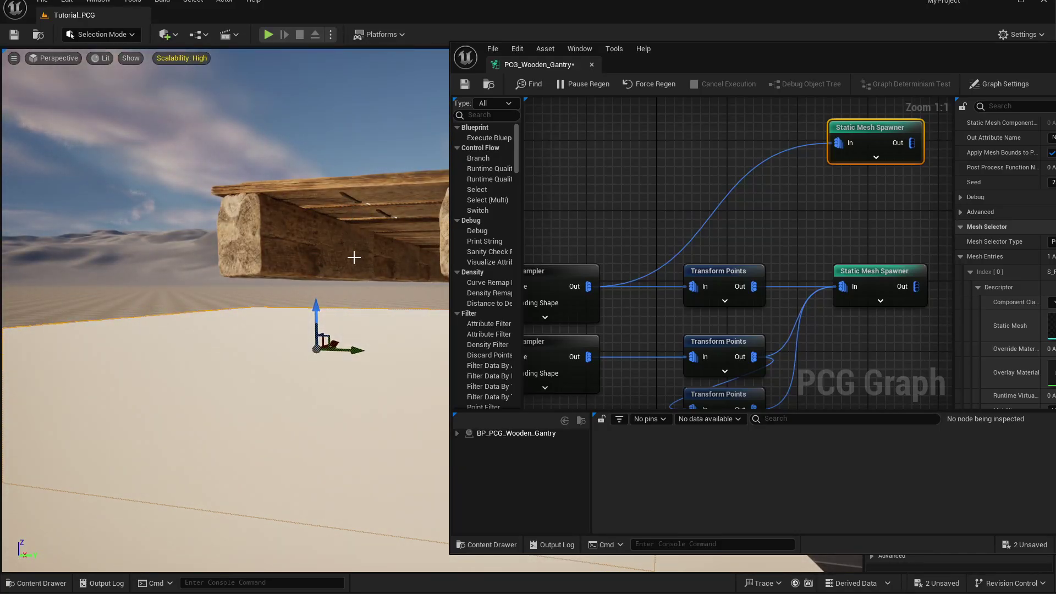
mouse_move(355, 290)
right_mouse_down()
mouse_move(374, 350)
mouse_move(369, 368)
mouse_move(343, 301)
right_mouse_up()
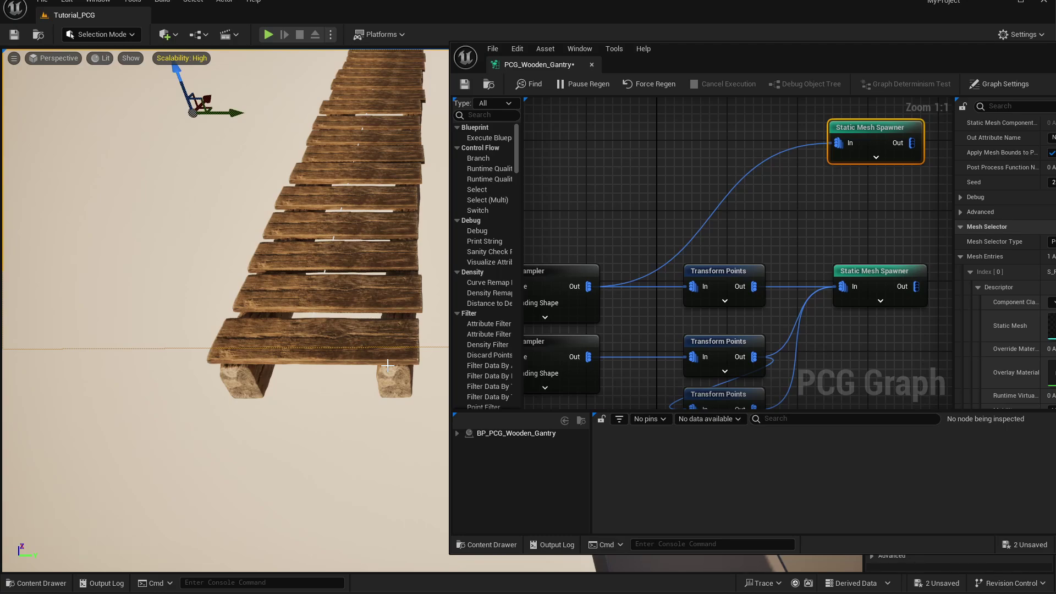
Insert a new Transform Points node between the upper Spline Sampler and the nail Static Mesh Spawner, removing their direct connection.
right_click(652, 140)
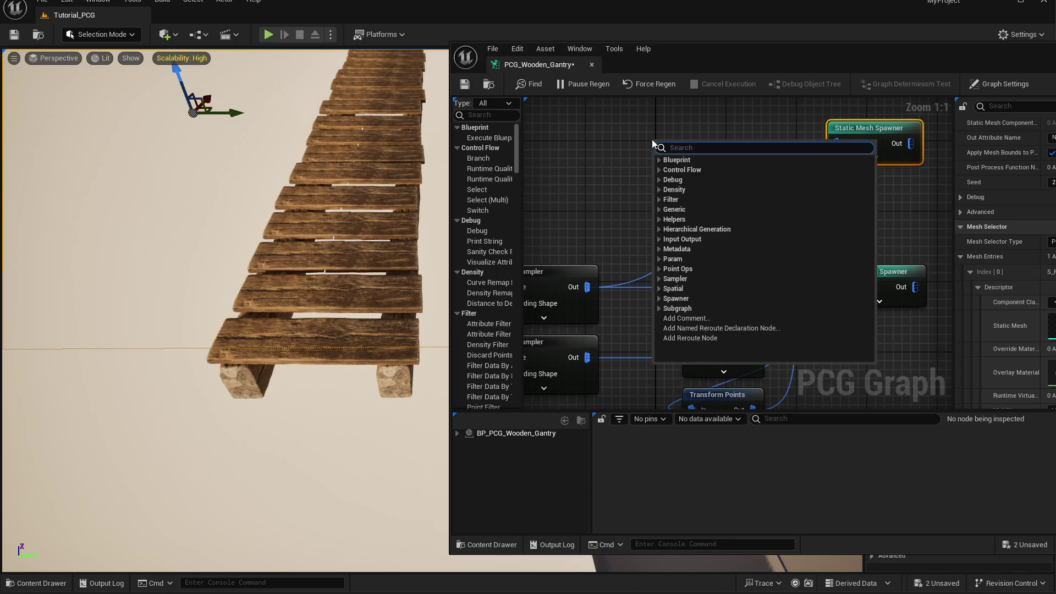
type("tran poi")
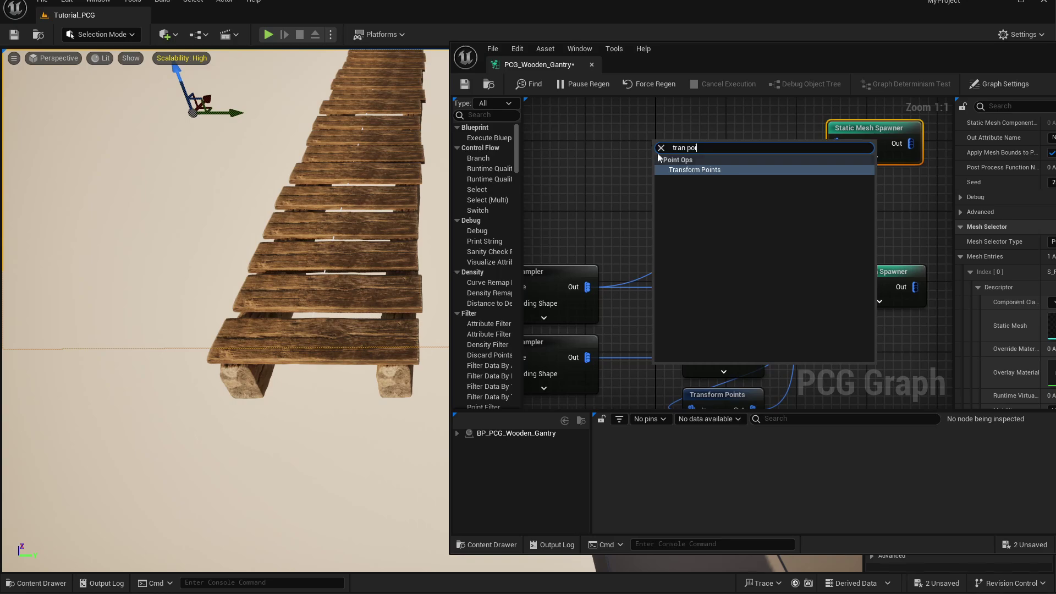
left_click(682, 169)
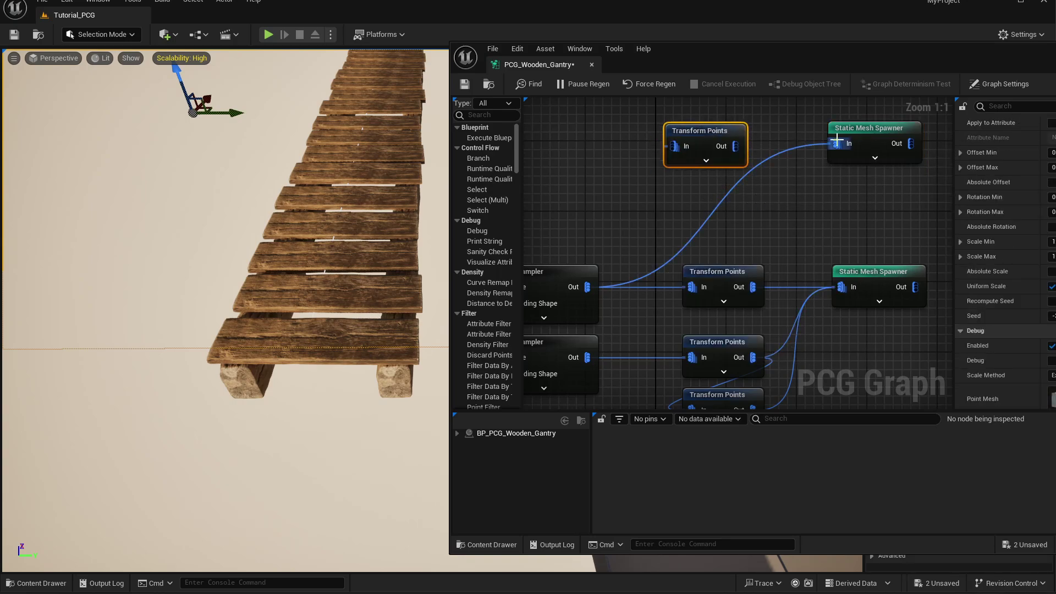
left_click_drag(832, 144, 735, 149)
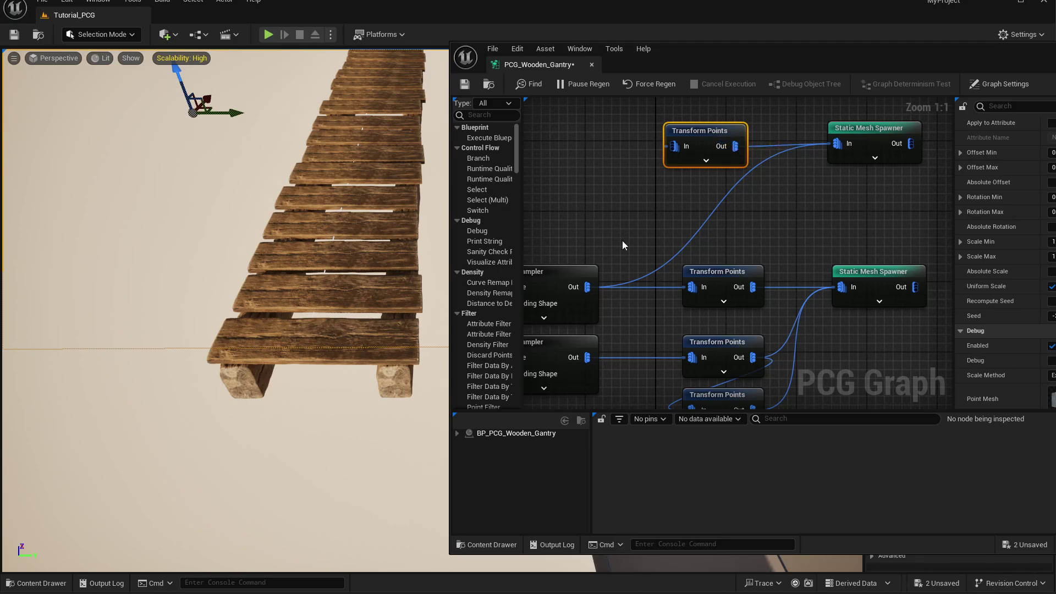
left_click_drag(588, 287, 674, 146)
left_click(715, 207)
left_click(717, 206, "alt")
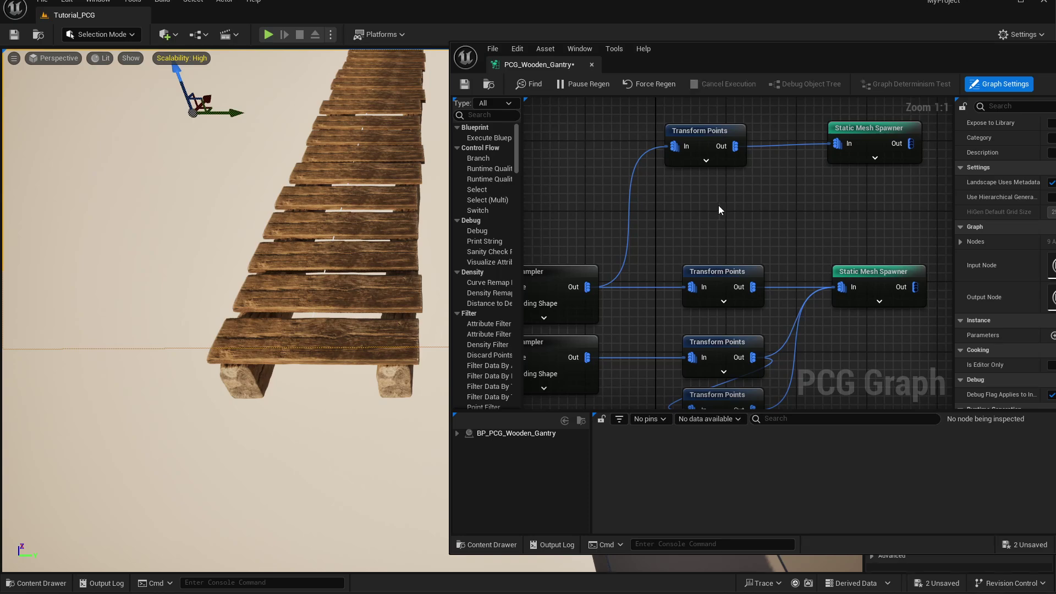
left_click_drag(706, 131, 714, 126)
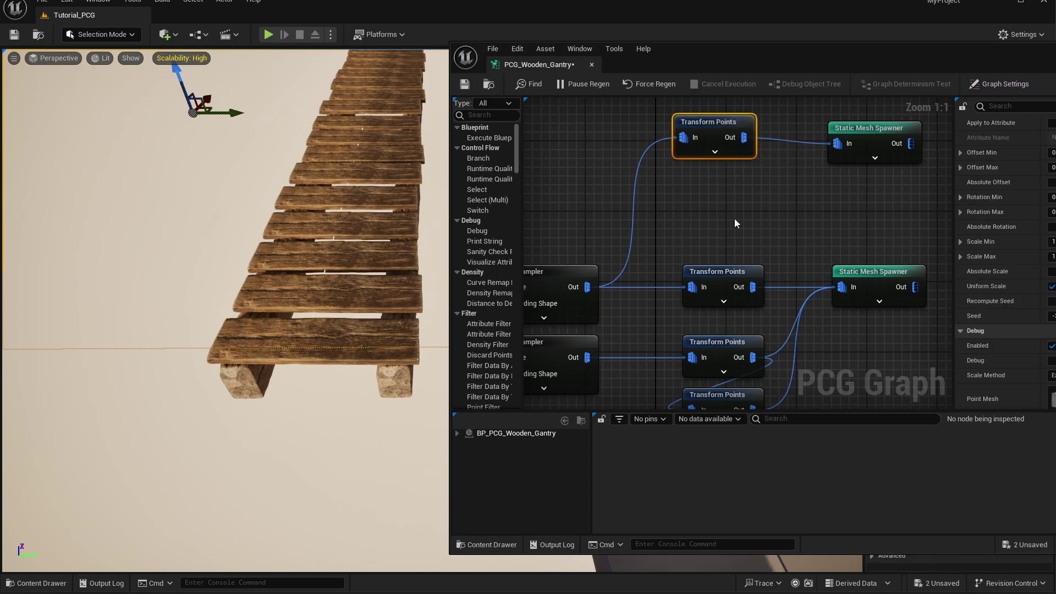
mouse_move(734, 219)
right_mouse_down()
mouse_move(710, 250)
mouse_move(734, 230)
right_mouse_up()
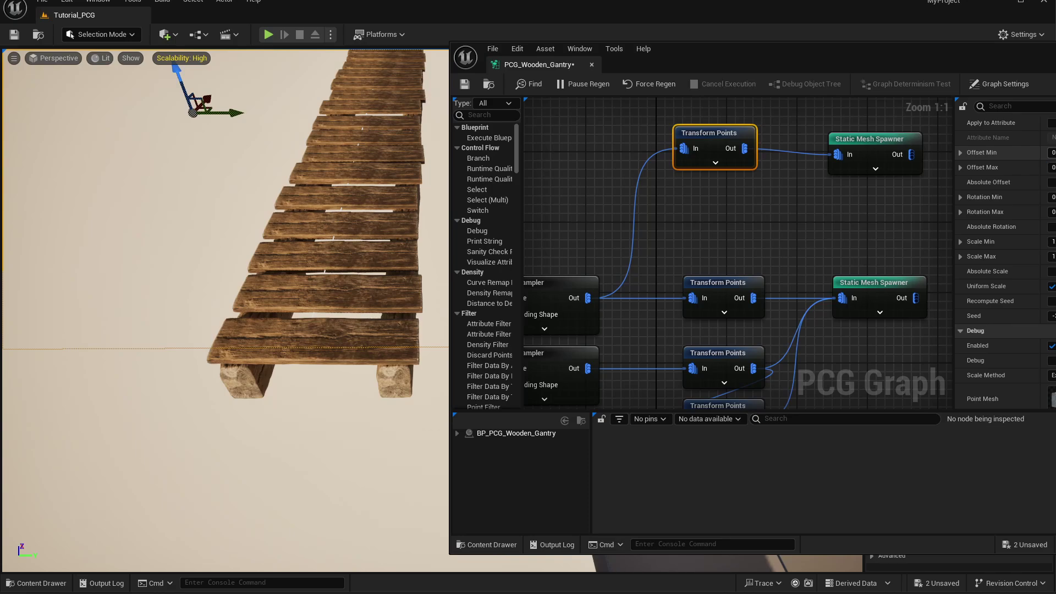
Raise the nails above the planks by setting their Transform Points node's Offset Min and Offset Max Z to 20.
key("Tab")
key("Tab")
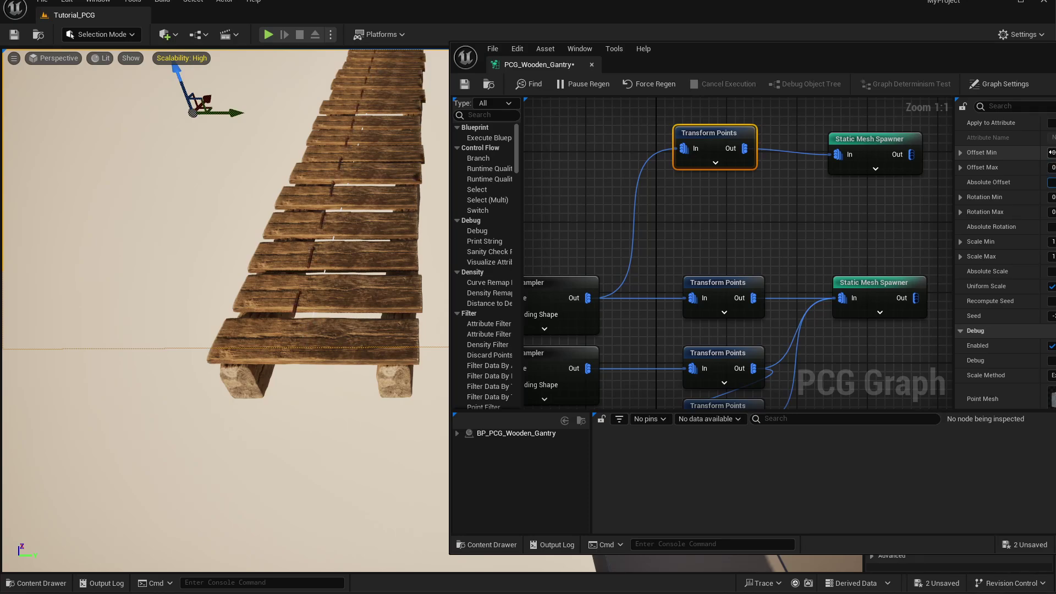
right_click_drag(259, 479, 220, 431)
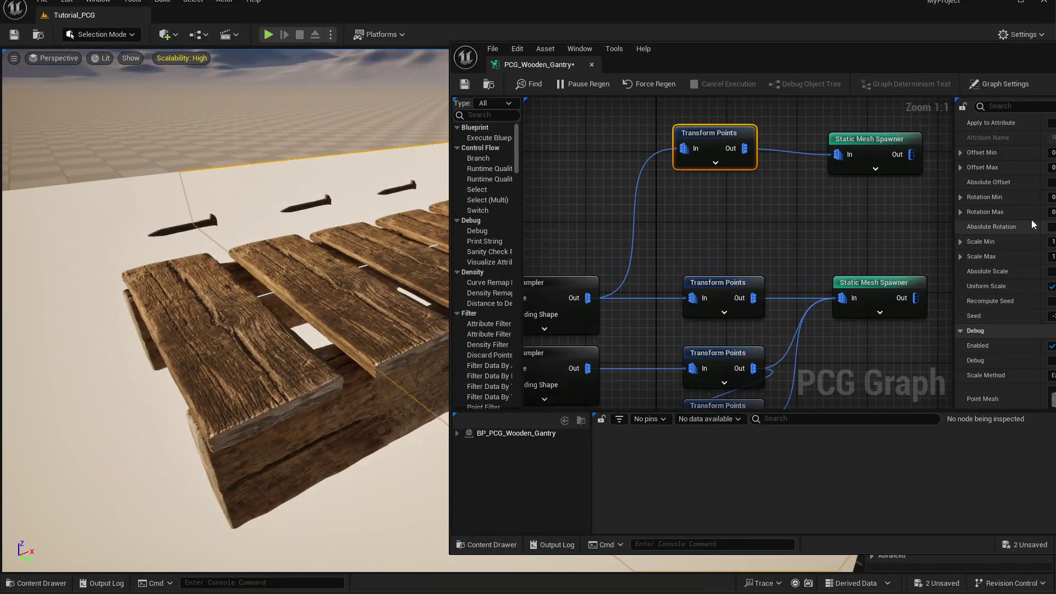
Turn the nails upright by setting Rotation Min and Rotation Max Y to 90 degrees, and check them along the gantry.
left_click_drag(1052, 196, 1051, 197)
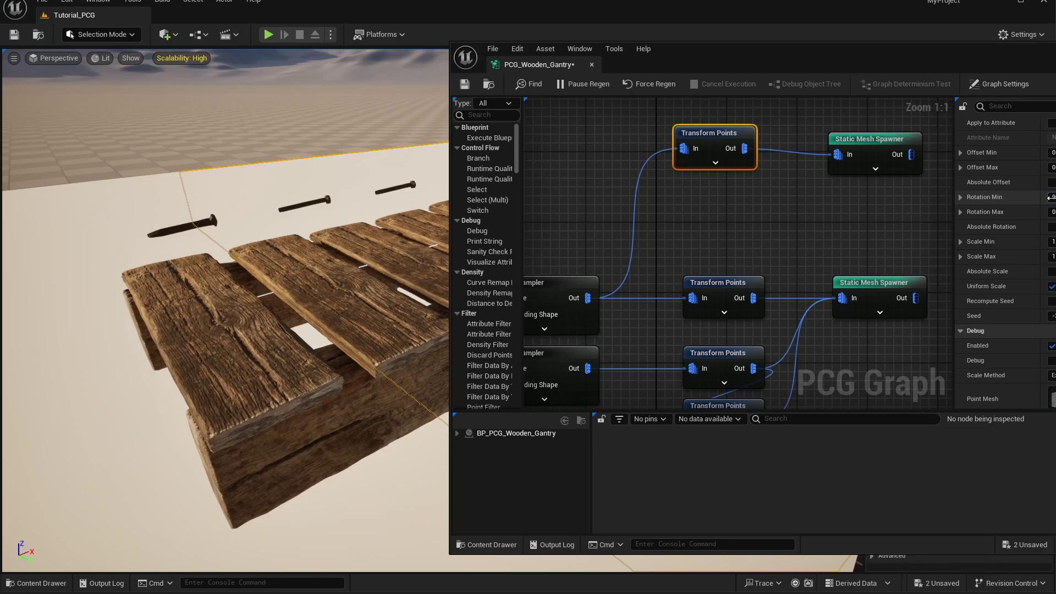
left_click_drag(1050, 197, 1052, 197)
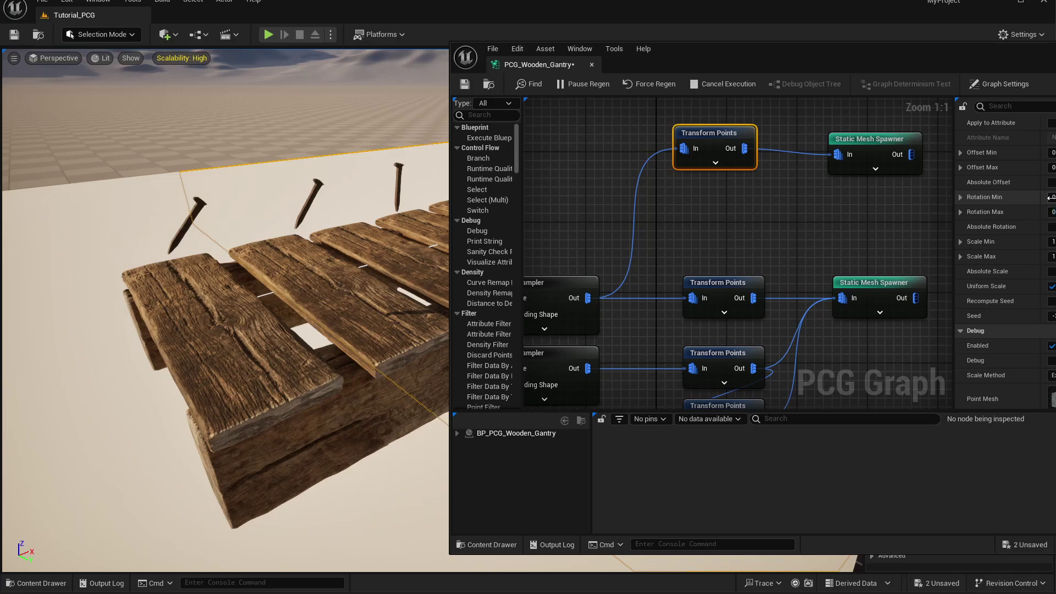
right_click_drag(263, 358, 354, 421)
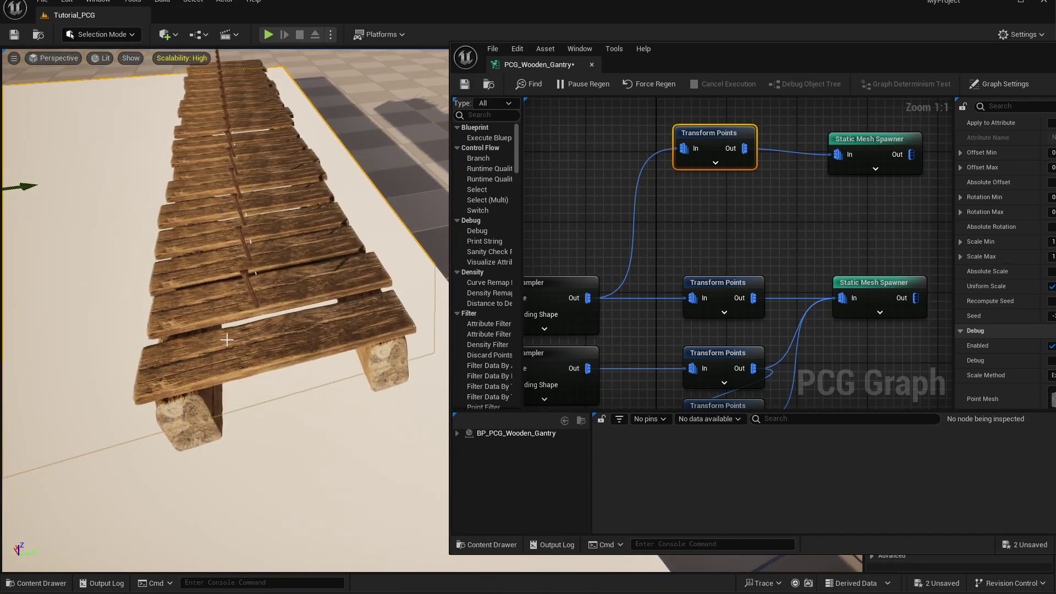
Uncover the viewport controls, lower the camera speed to 0.33 and view the nails on the end planks up close.
left_click_drag(872, 62, 878, 125)
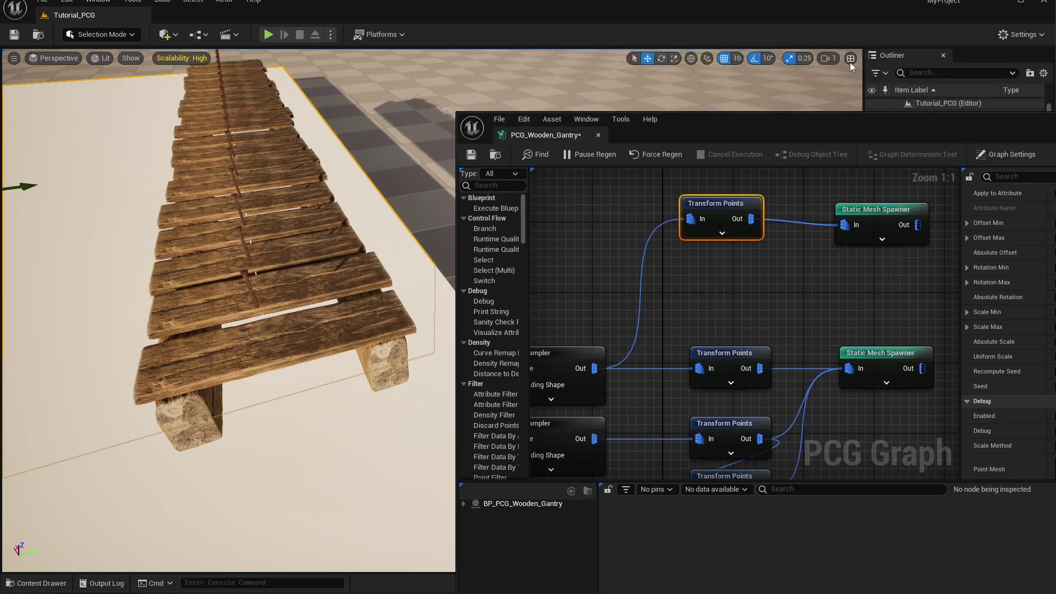
left_click(828, 59)
left_click(729, 83)
right_click_drag(352, 330, 352, 275)
right_click_drag(349, 380, 440, 440)
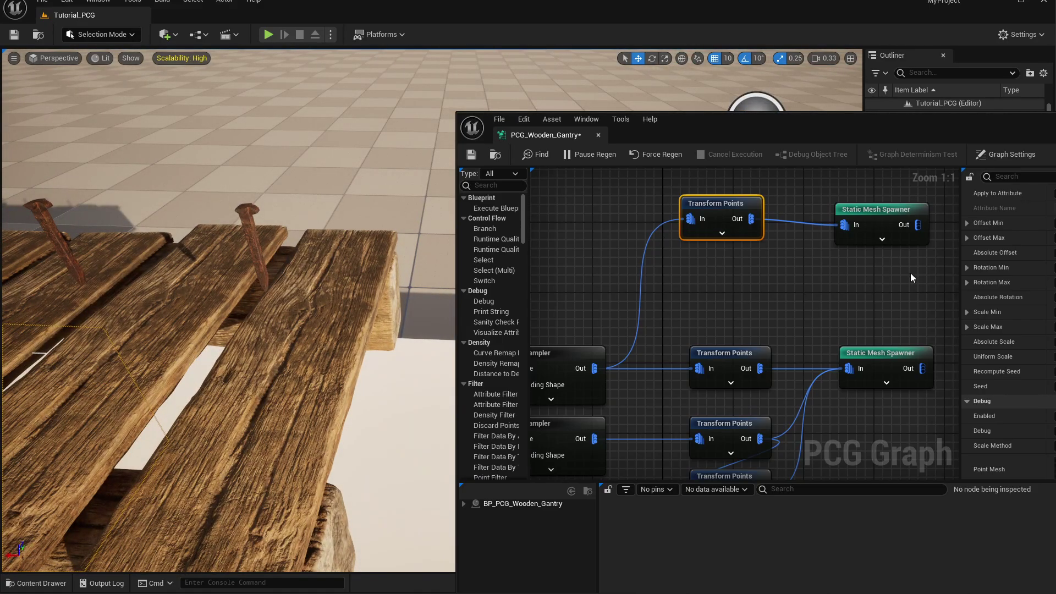
Lower the nails by setting Offset Min and Offset Max Z to 5 on their Transform Points node.
right_click_drag(909, 273, 852, 277)
left_click_drag(844, 131, 783, 85)
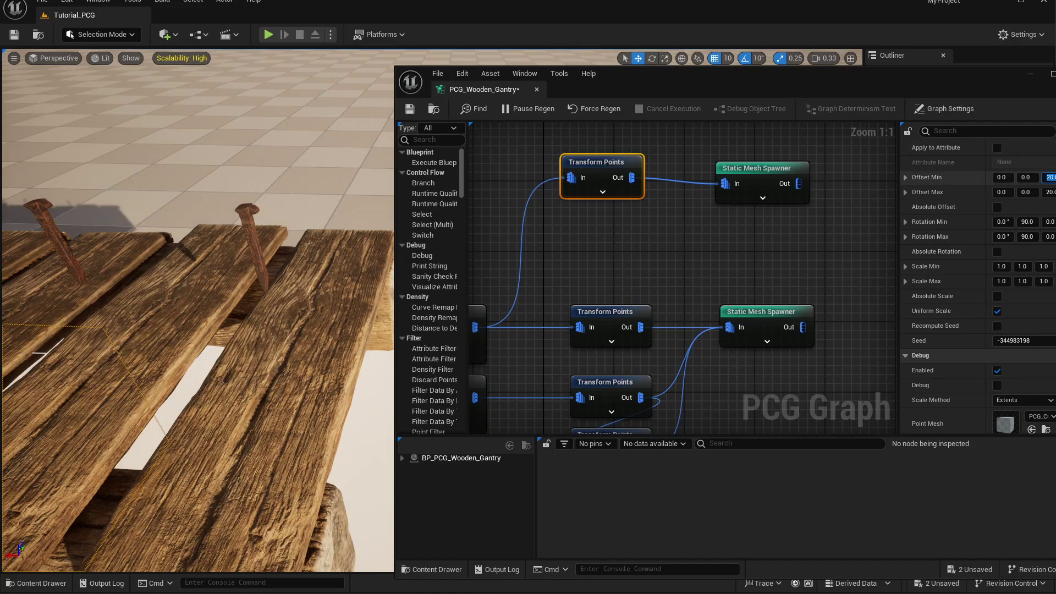
type("5")
key("Tab")
key("Tab")
key("Tab")
type("5")
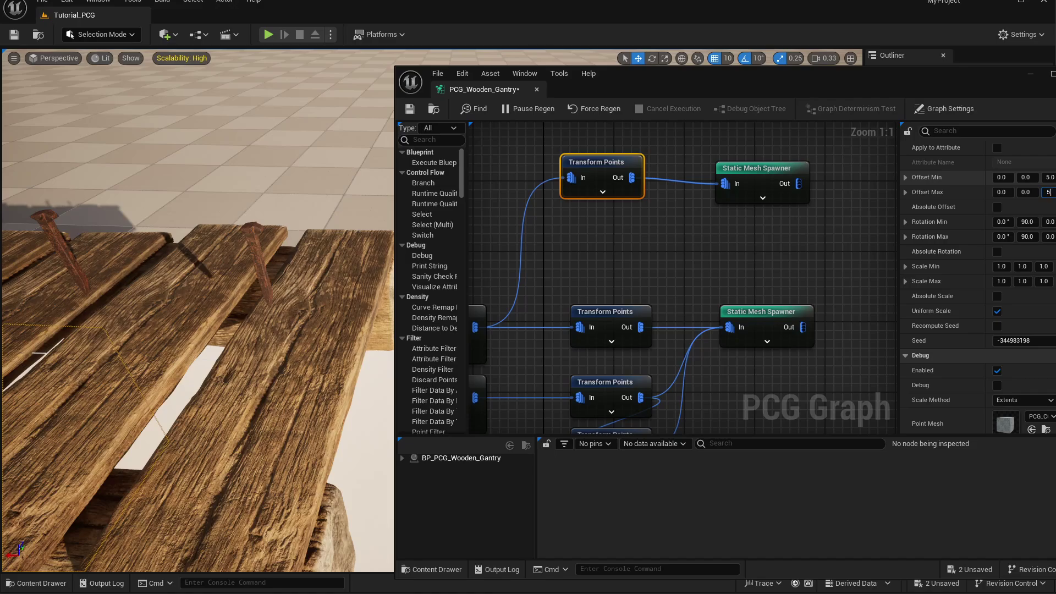
key("Tab")
Sink the nails further by setting their Offset Min and Offset Max Z to 1.
key("shift+Tab")
key("shift+Tab")
key("shift+Tab")
key("shift+Tab")
key("shift+Tab")
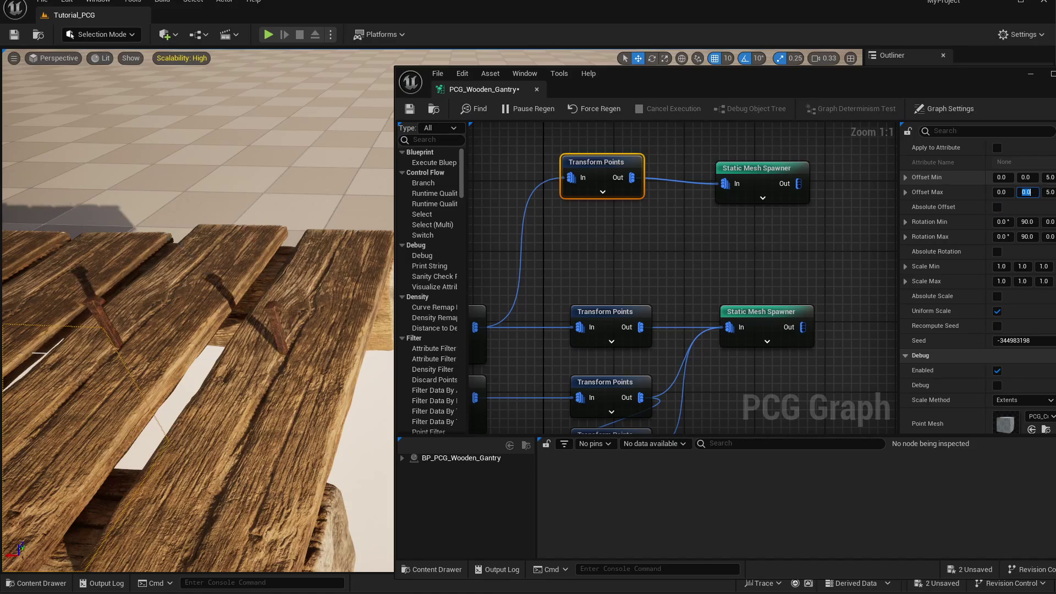
key("Tab")
key("Tab")
key("Tab")
key("Tab")
type("1")
key("Tab")
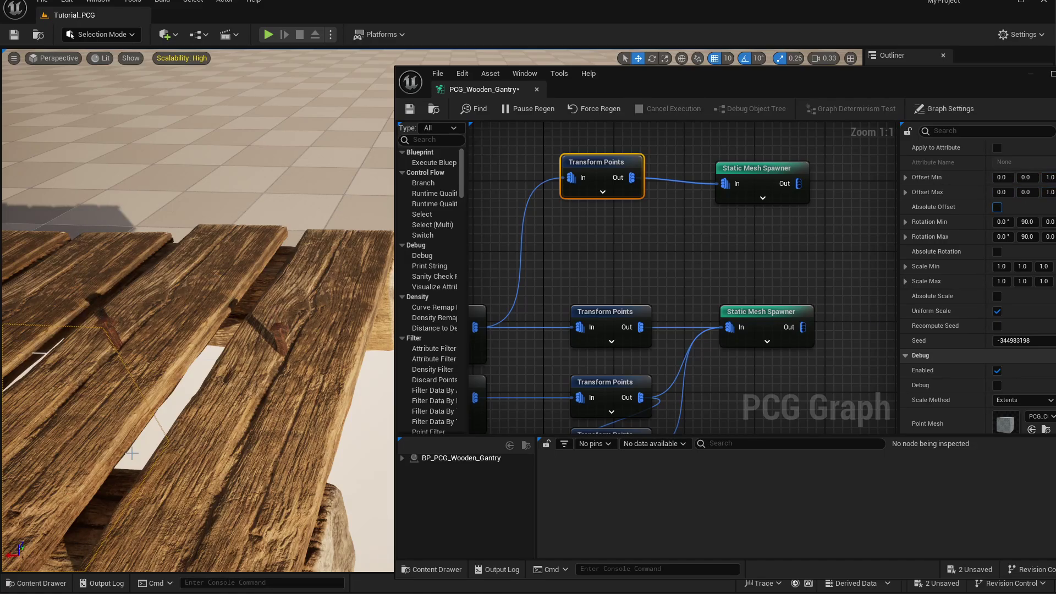
Shift the nails sideways toward the plank ends by setting Offset Min and Offset Max Y to 35.
right_click_drag(131, 452, 25, 481)
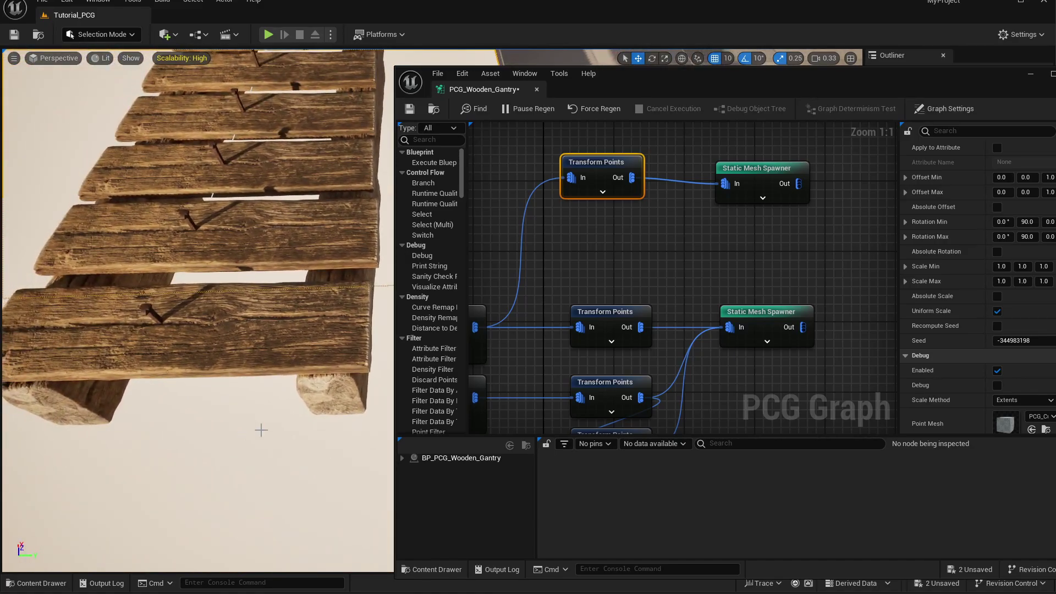
left_click_drag(769, 97, 774, 101)
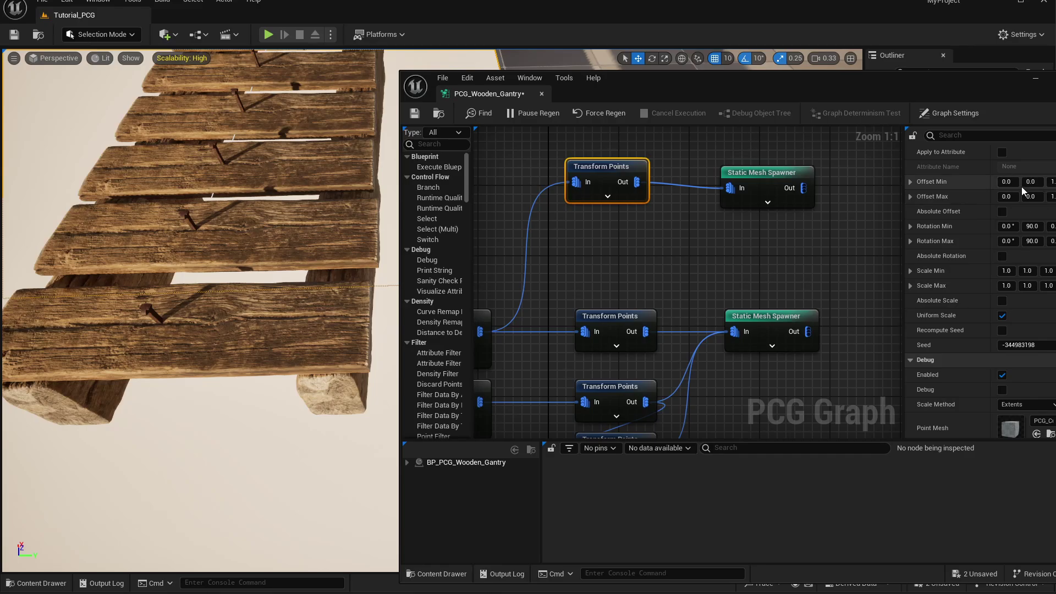
left_click(1031, 182)
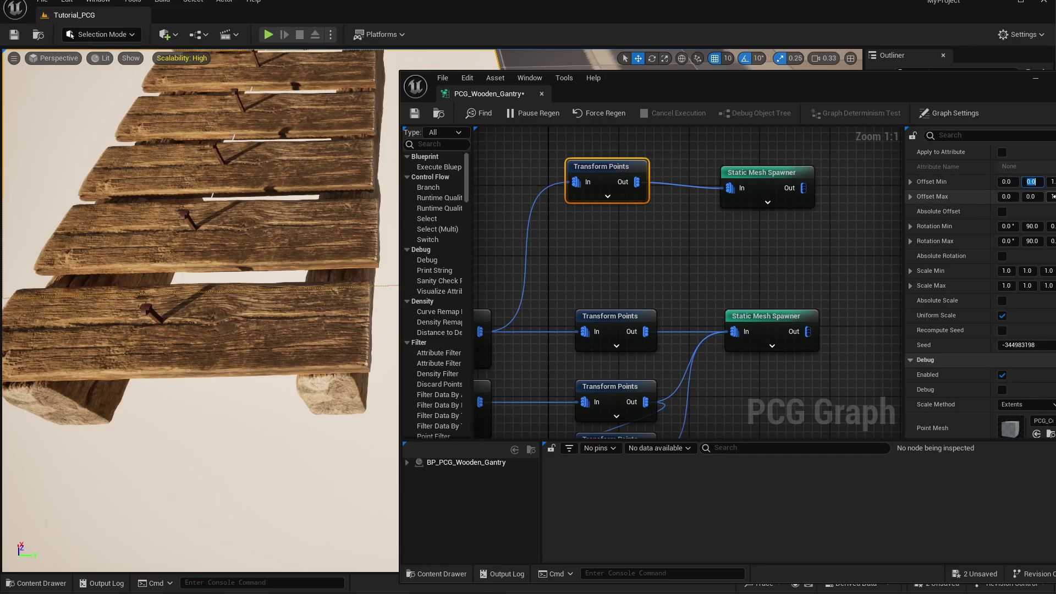
type("35")
key("Tab")
key("Tab")
key("Tab")
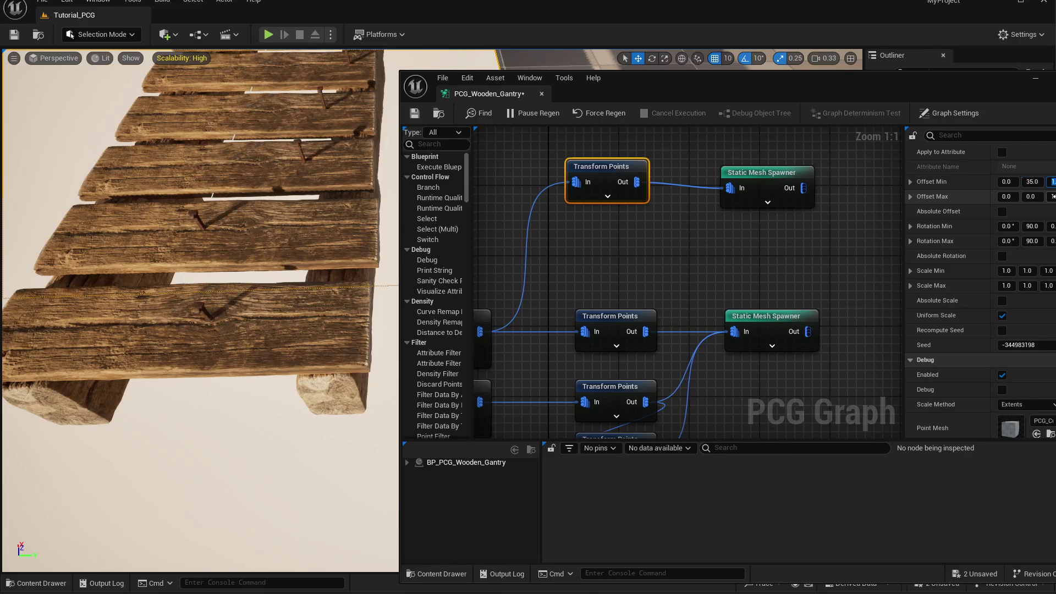
key("Tab")
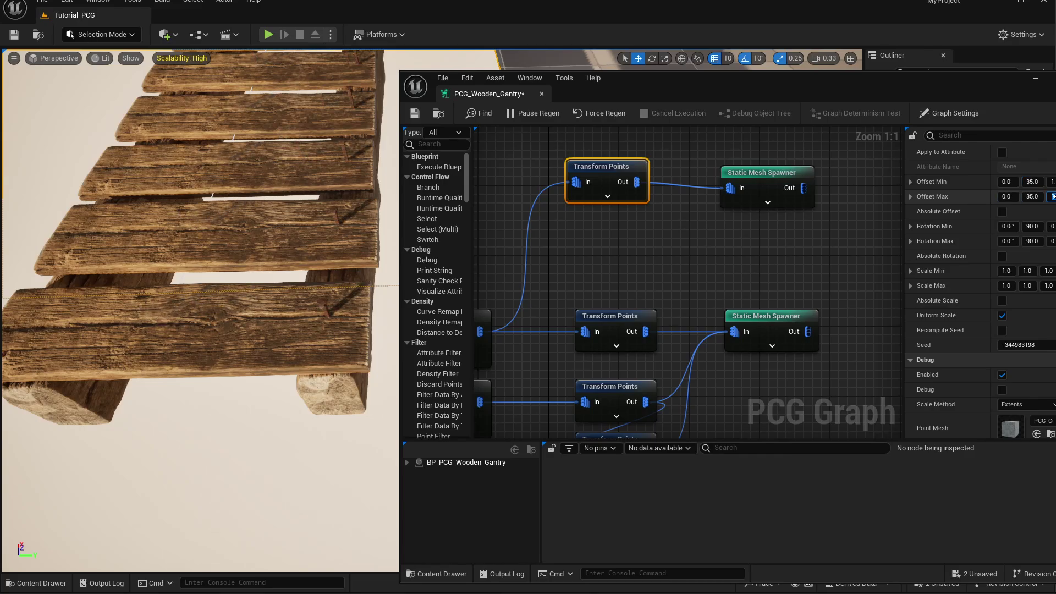
Reduce the nails' sideways shift by setting Offset Min and Offset Max Y to 32.
right_click_drag(318, 430, 319, 457)
right_click_drag(347, 398, 391, 364)
left_click(1039, 185)
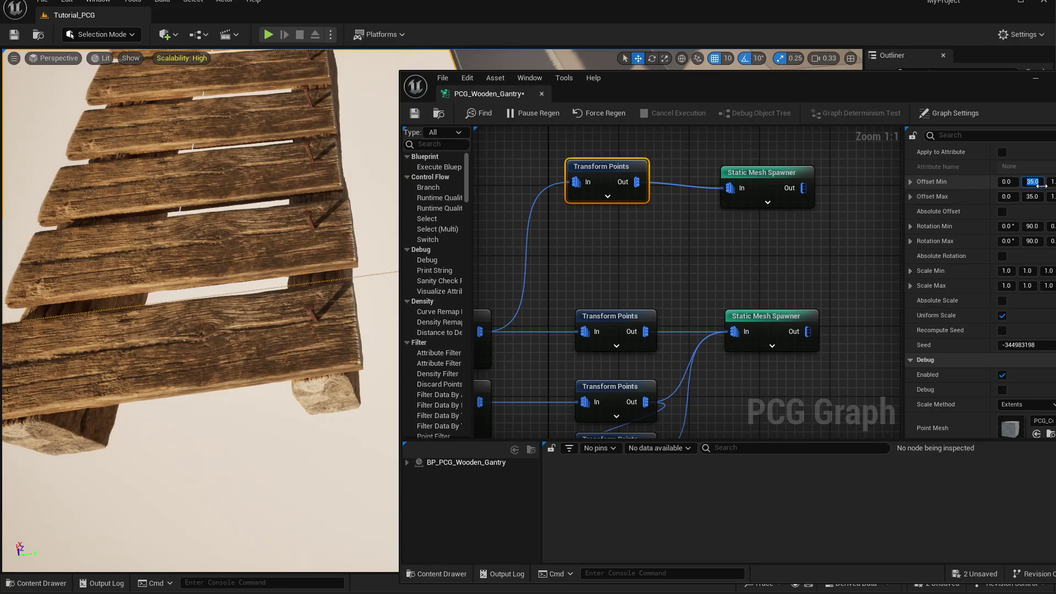
type("32")
key("Tab")
key("Tab")
key("Tab")
type("32")
key("Return")
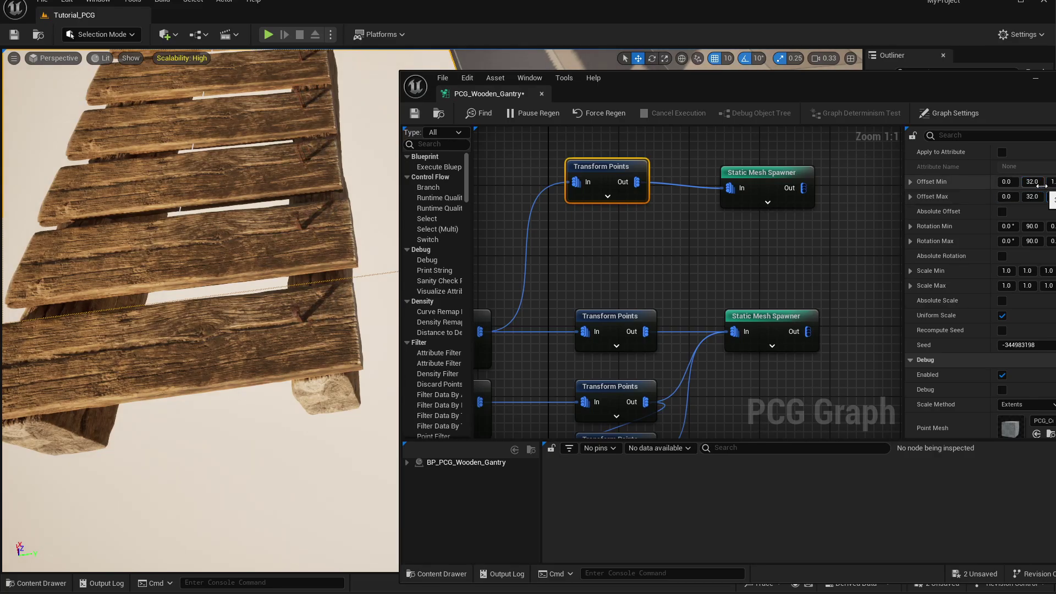
Fine-tune the nails' sideways position by setting Offset Min and Offset Max Y to 33.
left_click(1039, 184)
type("33")
key("Tab")
key("Tab")
key("Tab")
type("33")
key("Return")
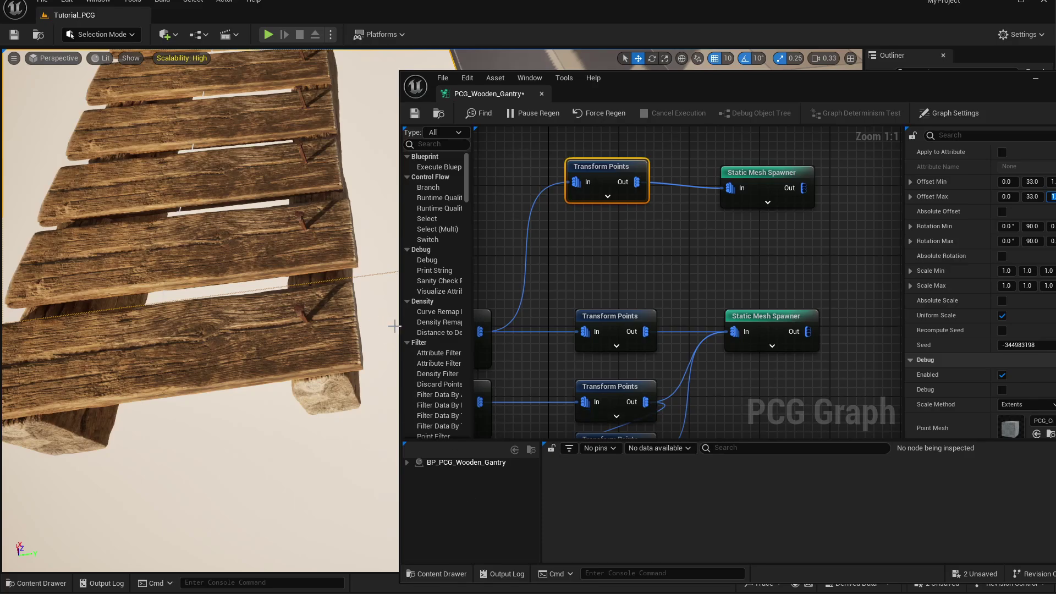
Move the nails along the gantry by setting Offset Min and Offset Max X to 10.
left_click(1007, 182)
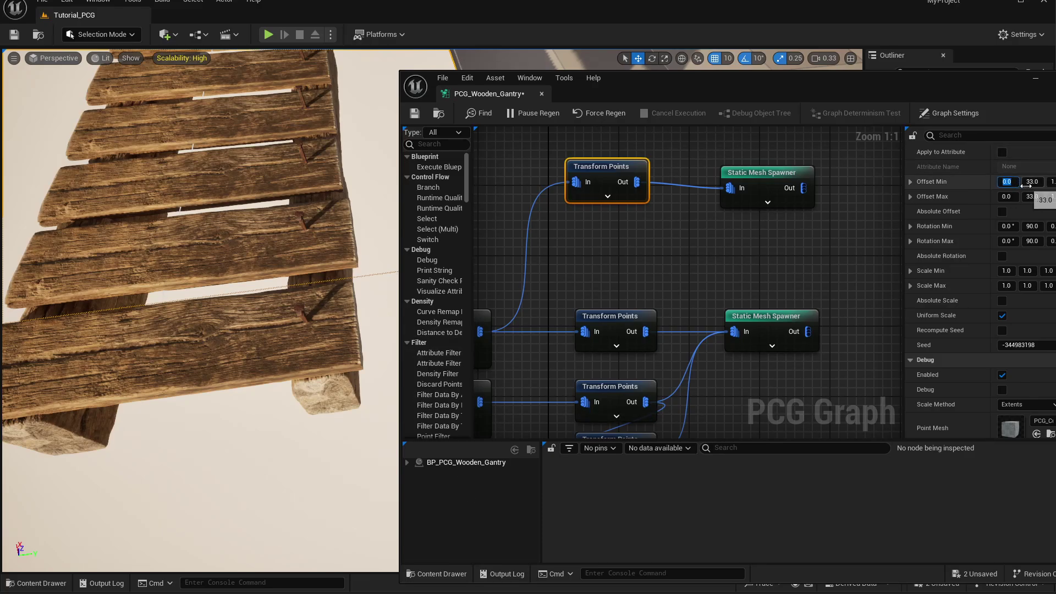
type("10")
key("Tab")
key("Tab")
key("Tab")
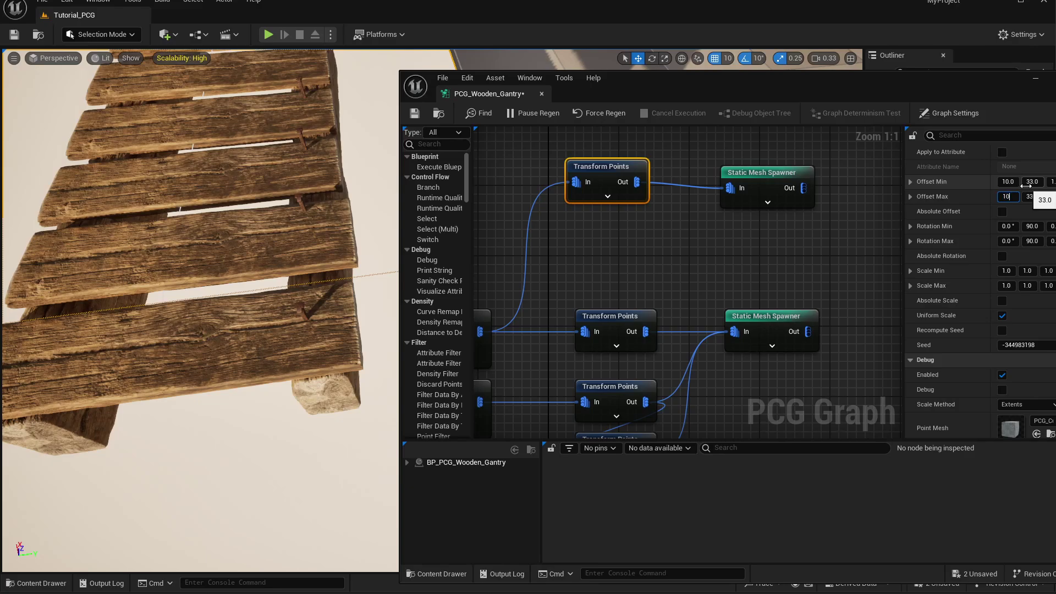
type("10")
key("Tab")
Reduce the nails' shift along the gantry by setting Offset Min and Offset Max X to 7.
key("shift+Tab")
key("shift+Tab")
key("shift+Tab")
key("shift+Tab")
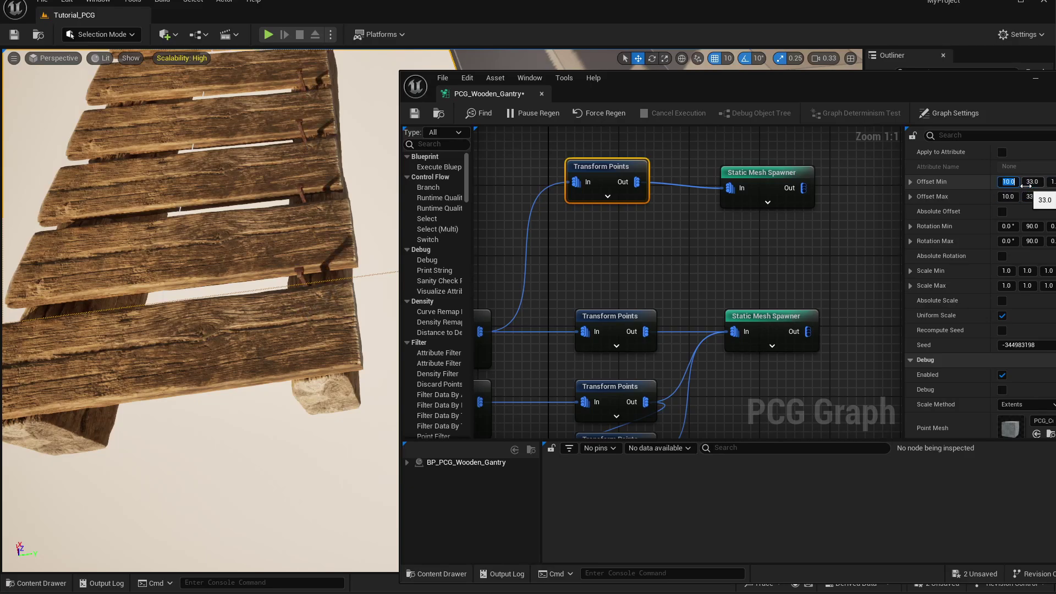
type("7")
key("Tab")
key("Tab")
key("Tab")
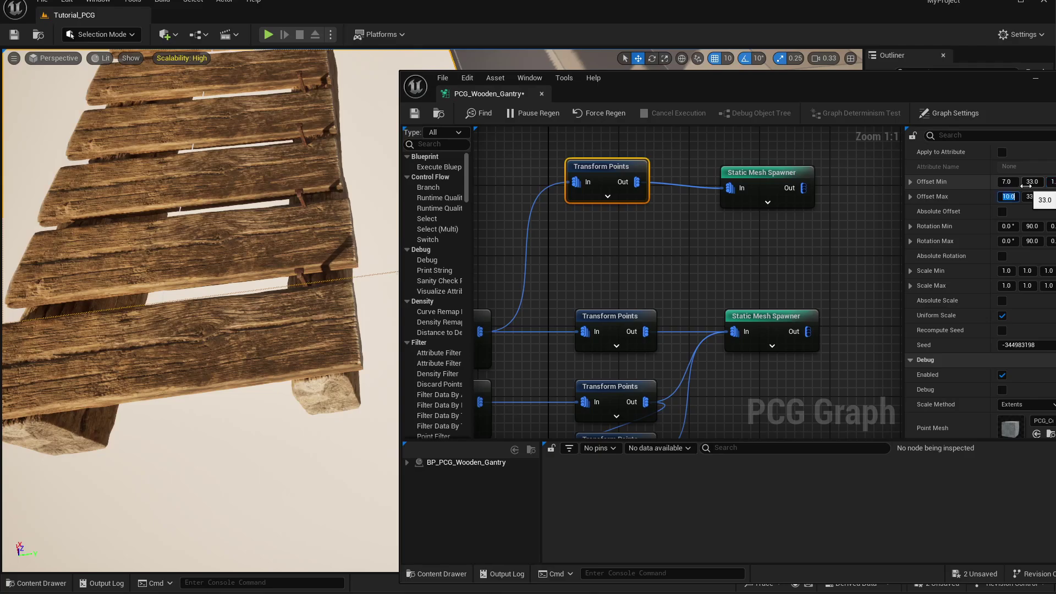
type("7")
key("Tab")
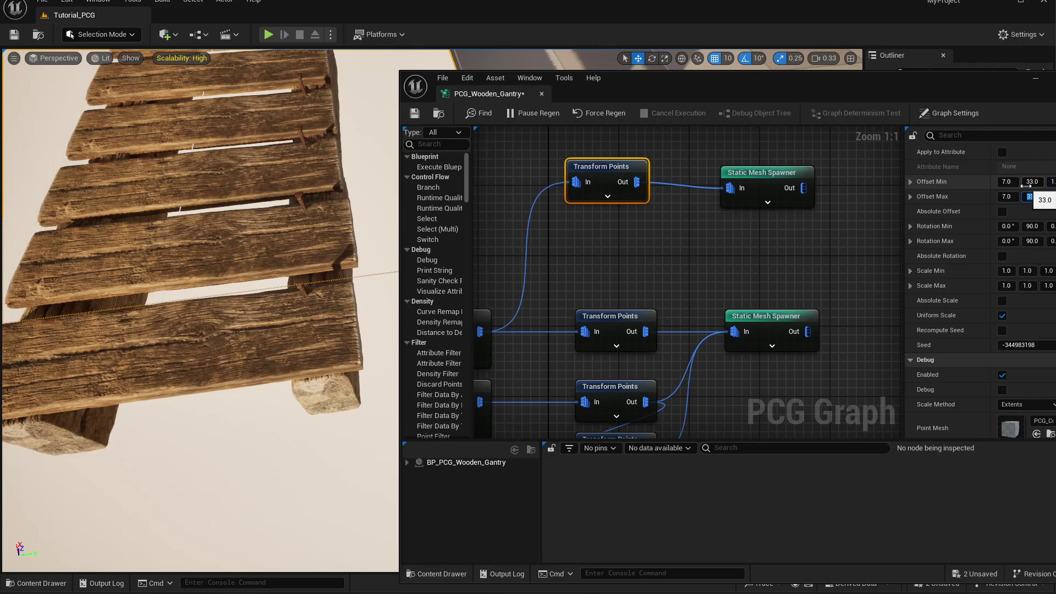
Position the nails across each plank's width by setting Offset Min and Offset Max X to 5.
left_click(1007, 182)
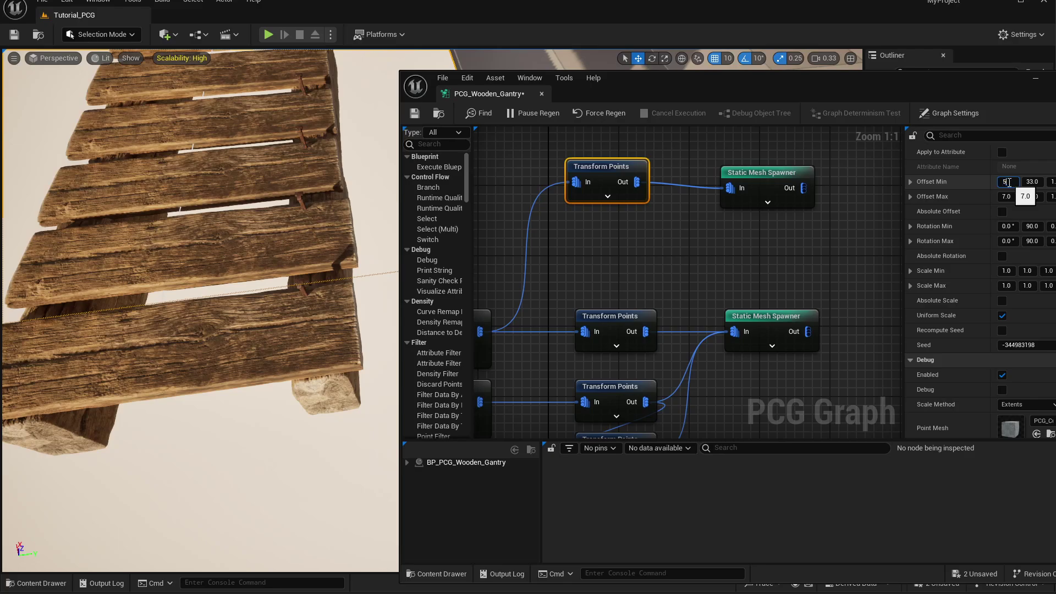
type("5")
key("Tab")
key("Tab")
key("Tab")
type("5")
key("Tab")
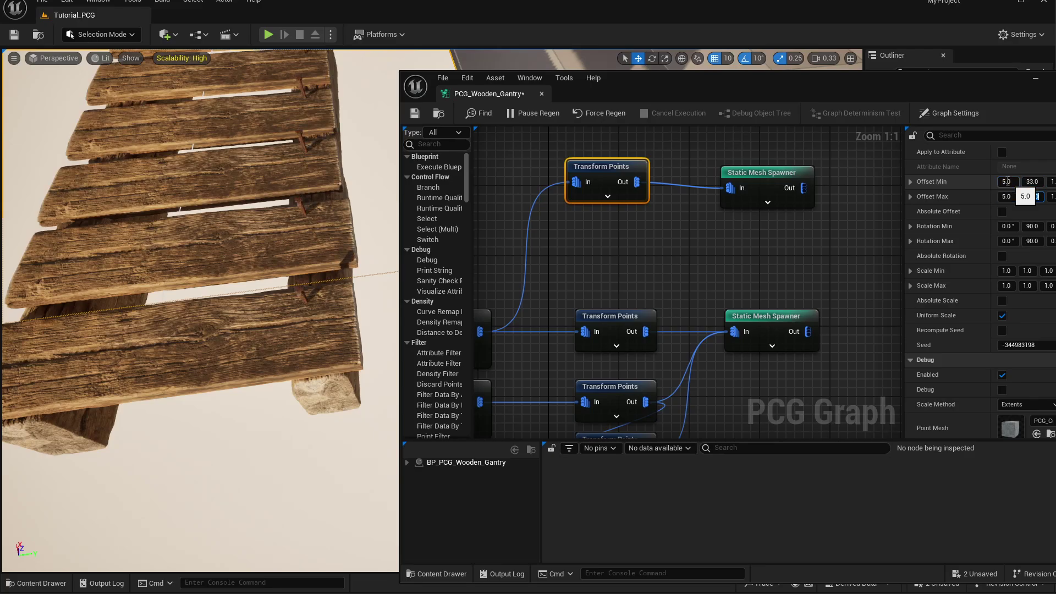
View the end plank's nail up close and set the nails' Offset Min and Offset Max Z to 0.
right_click_drag(378, 382, 284, 256)
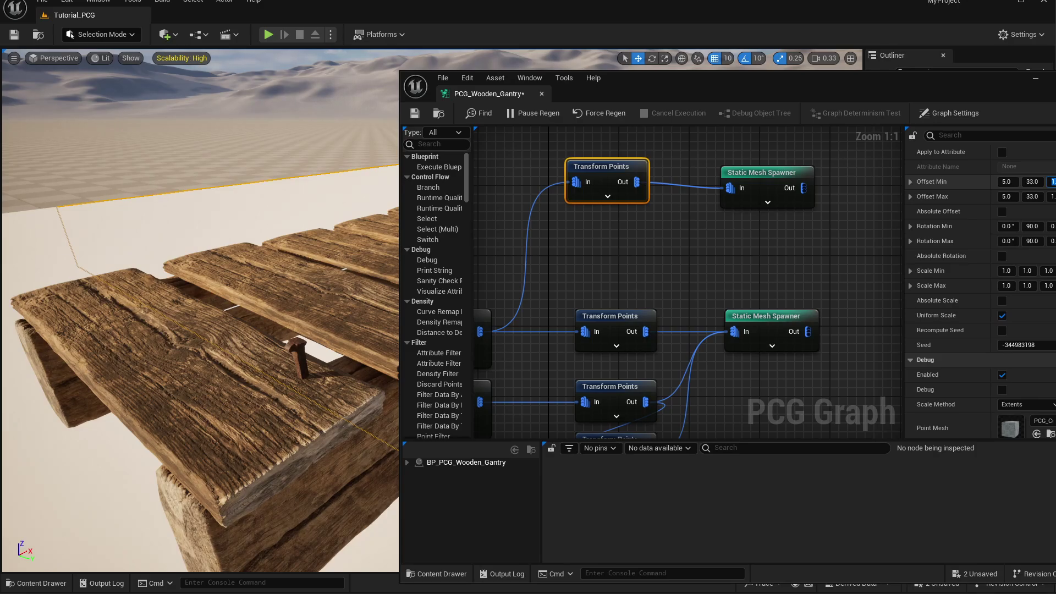
key("Tab")
key("Tab")
key("Tab")
type("0")
key("Tab")
Push the nails deeper into the planks by setting Offset Min and Offset Max Z to -3.
key("shift+Tab")
key("shift+Tab")
key("shift+Tab")
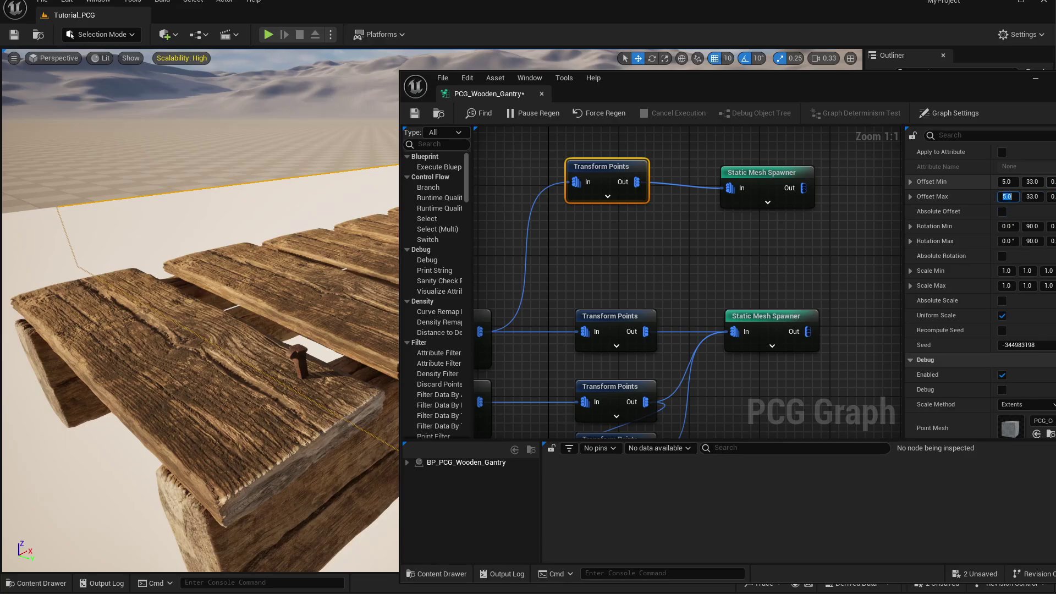
key("shift+Tab")
key("Tab")
key("Tab")
key("Tab")
type("-3")
key("Tab")
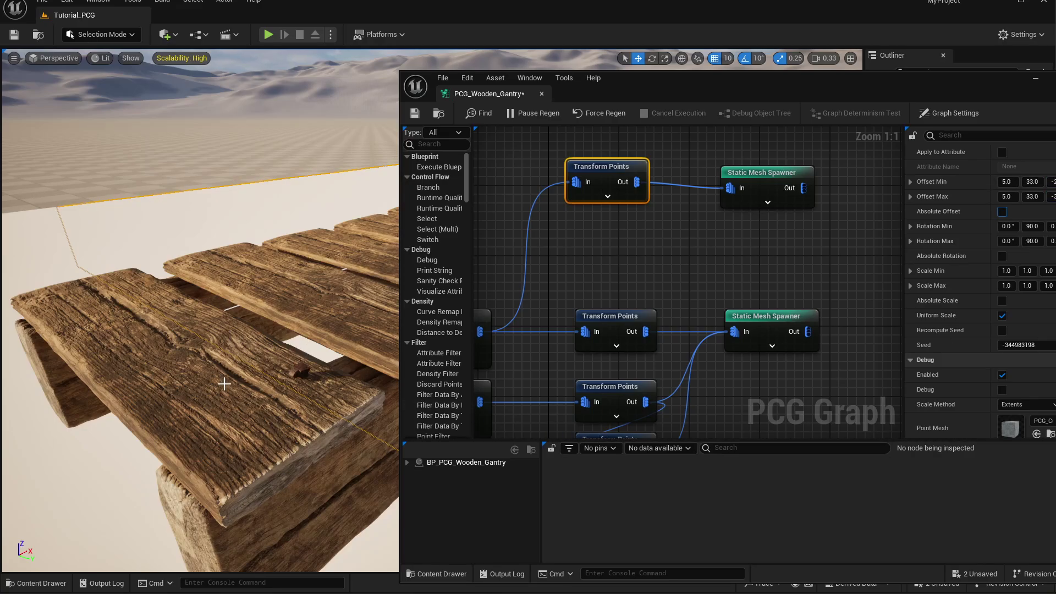
Check the nails from the gantry's side and set their Offset Min and Offset Max Z to -5.
right_click_drag(219, 378, 154, 363)
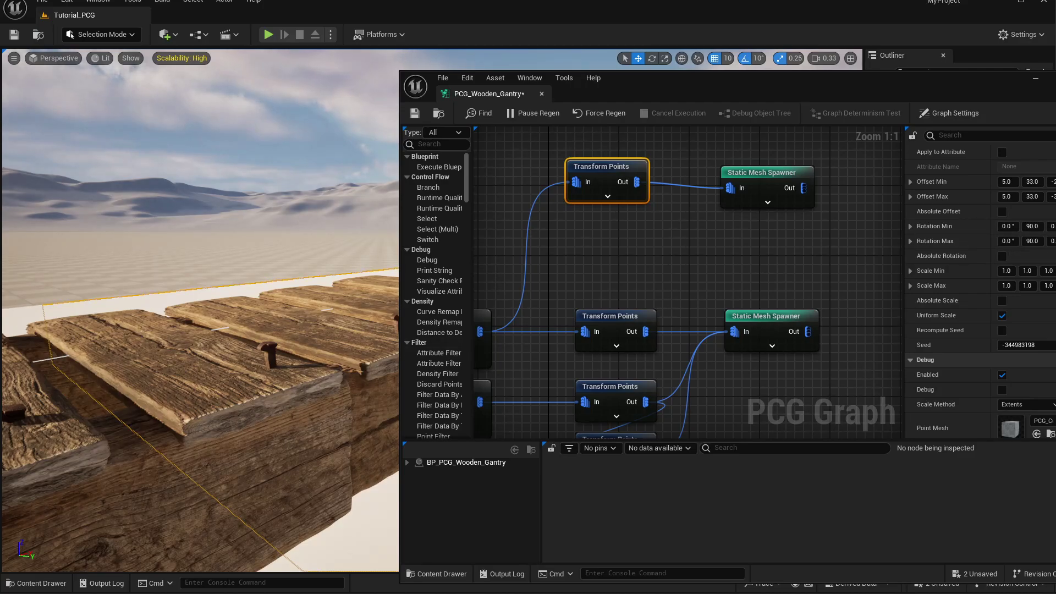
key("Tab")
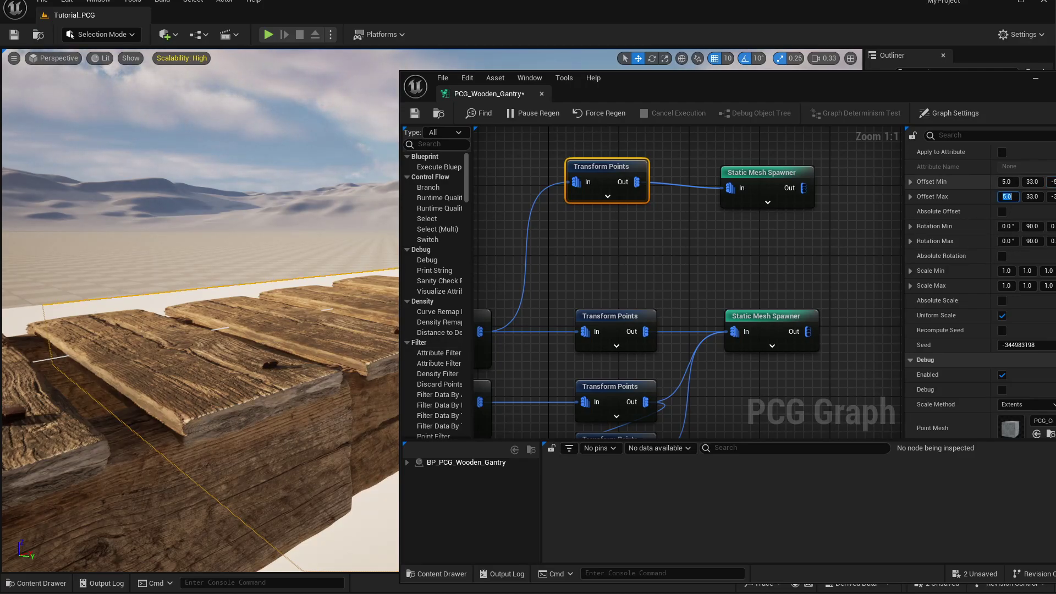
key("Tab")
key("Tab")
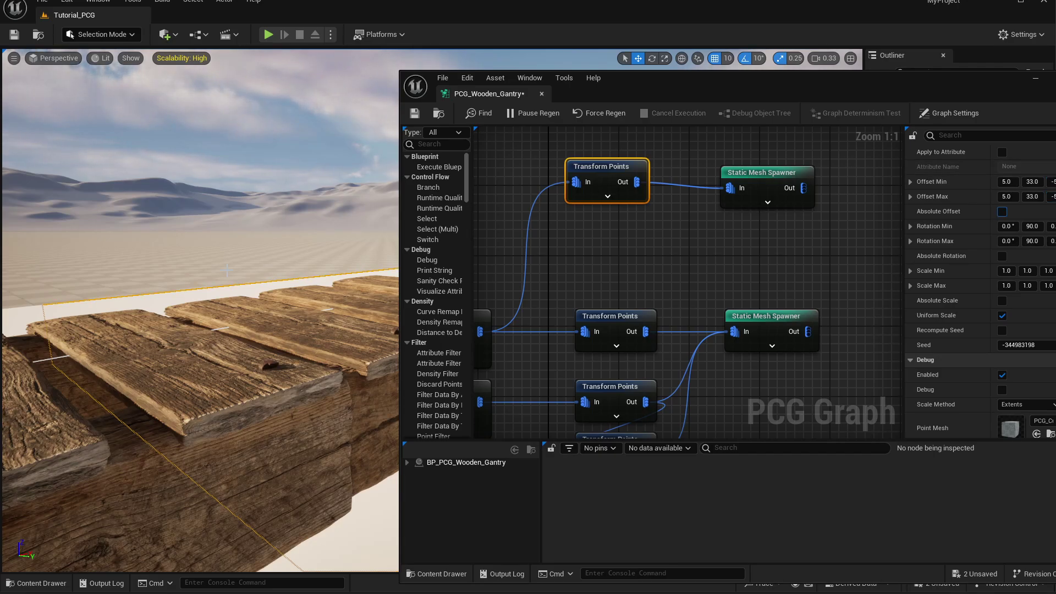
Vary the nails' depth by setting Offset Max Z to -4.5 and Offset Min Z to about -3.
right_click_drag(220, 297, 313, 326)
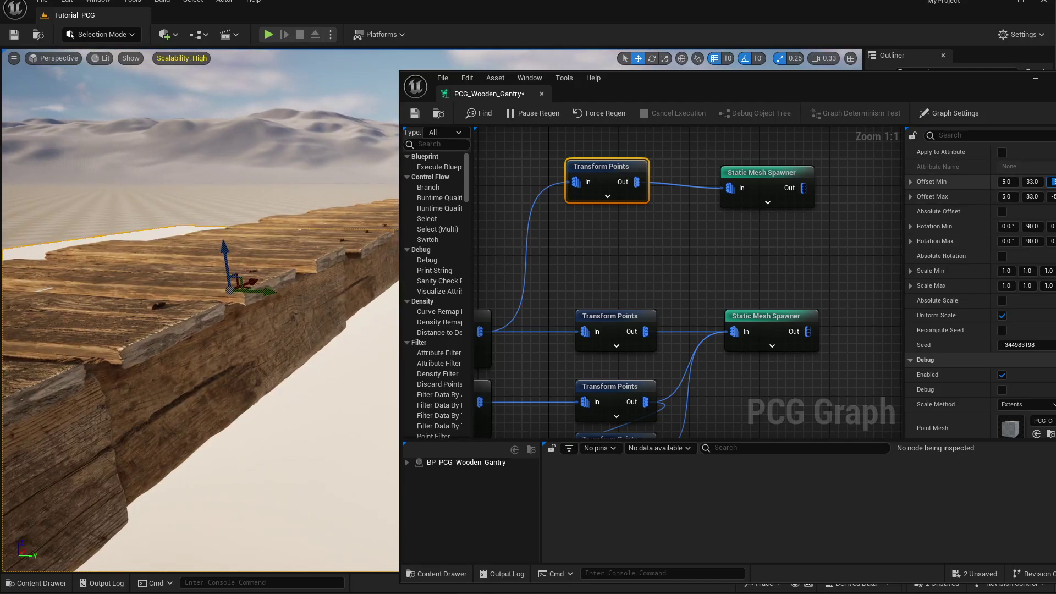
type("-45")
key("Tab")
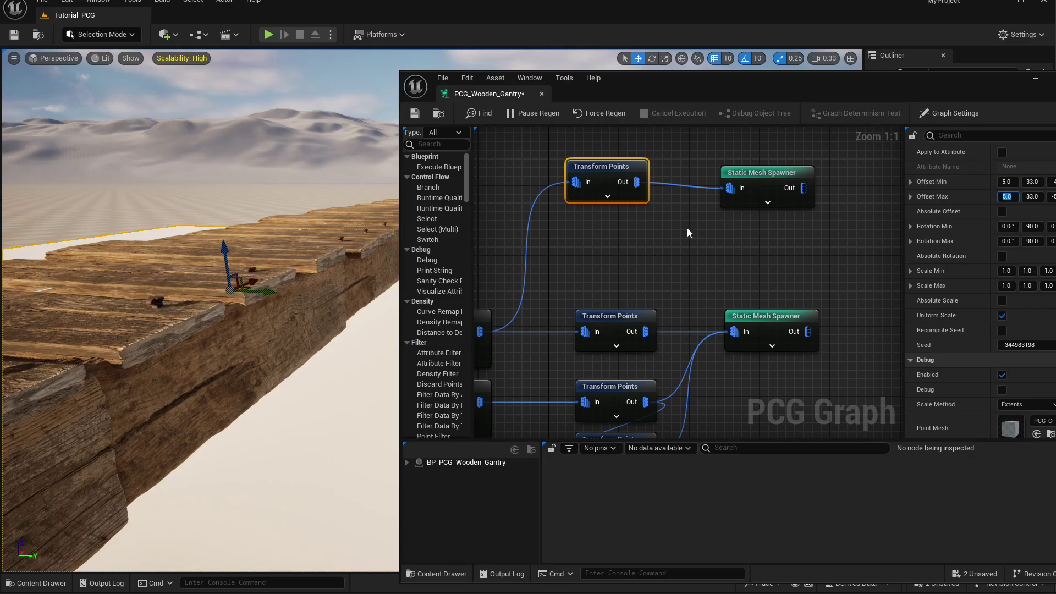
right_click_drag(361, 292, 335, 354)
right_click_drag(201, 311, 178, 303)
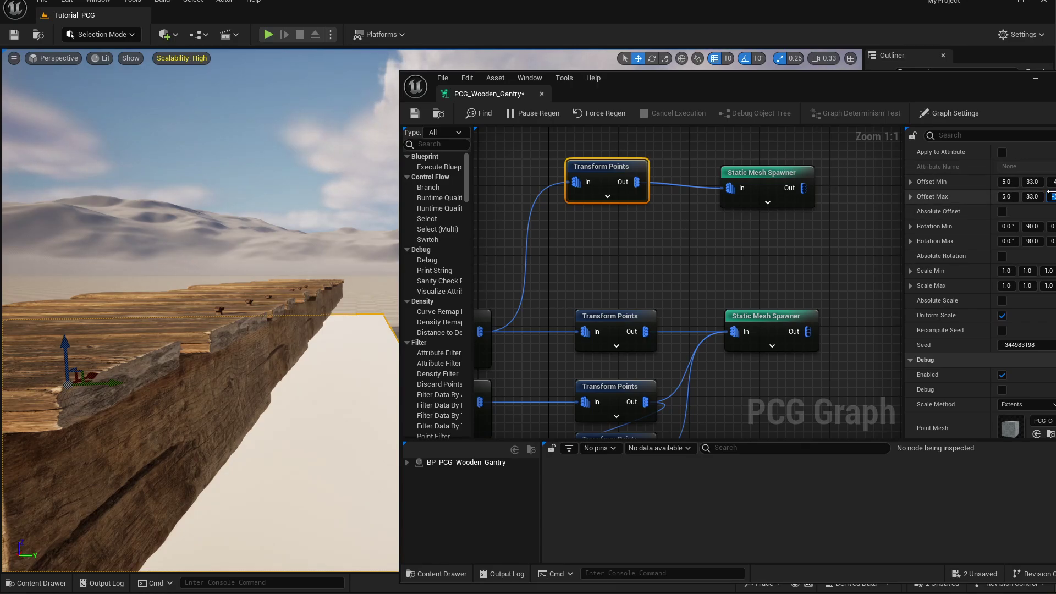
key("shift+Tab")
key("shift+Tab")
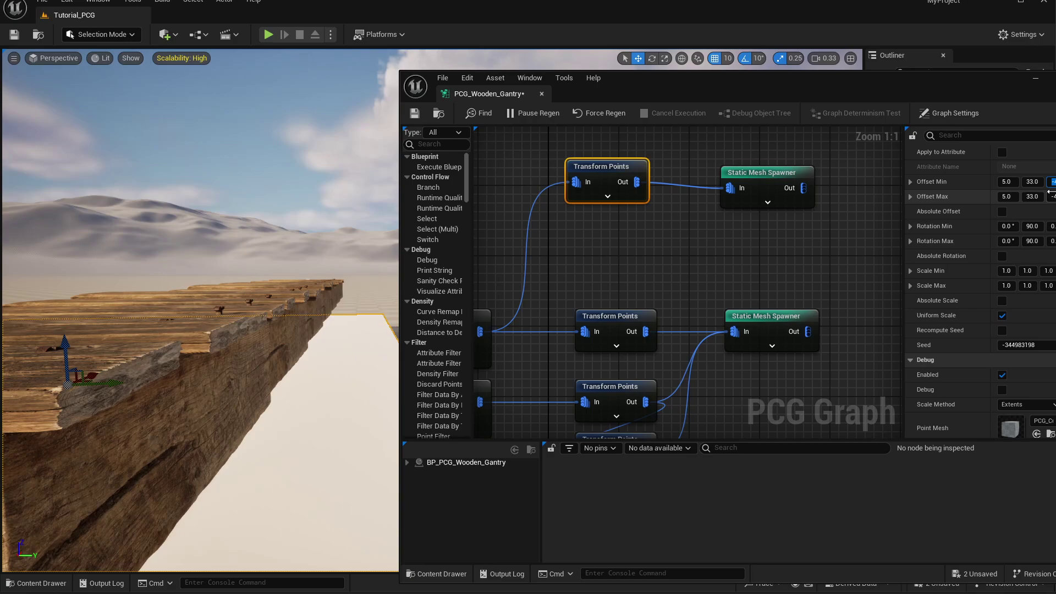
key("Tab")
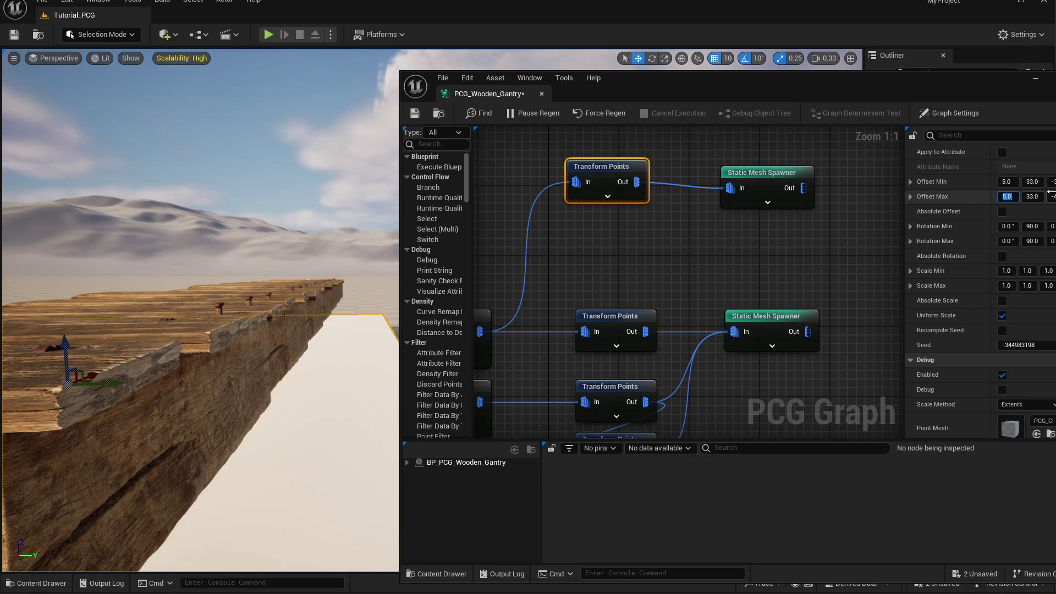
Randomize the nails' rotation around Z by setting Rotation Min Z to -10 and Rotation Max Z to 10 degrees.
right_click_drag(209, 275, 209, 385)
right_click_drag(190, 351, 158, 349)
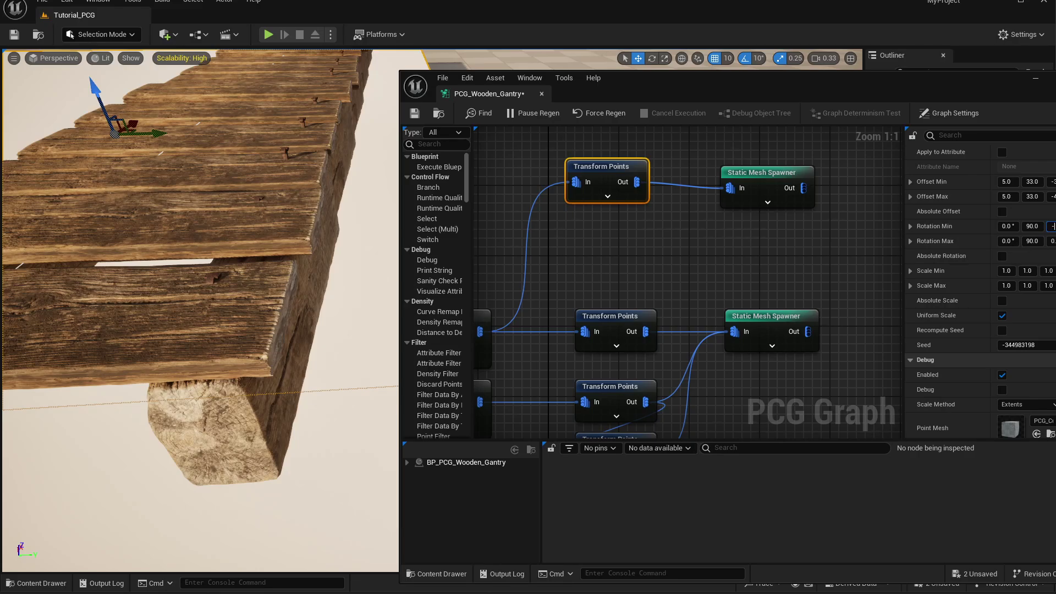
type("1")
key("Tab")
key("Tab")
key("Tab")
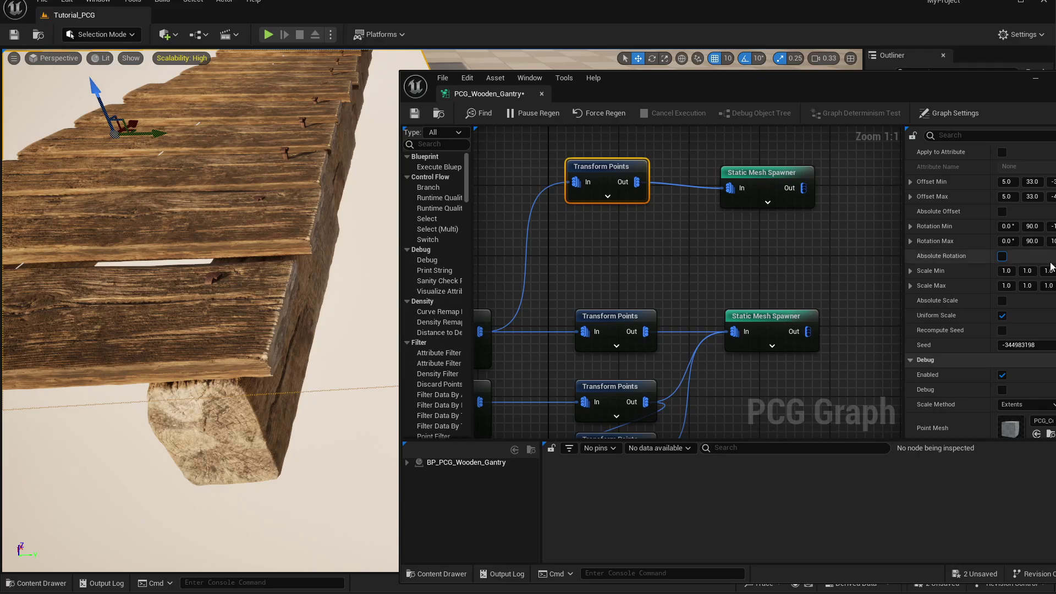
Randomize the nails' tilt with Rotation Min X -10 and Rotation Max X 10 degrees, and save the PCG graph.
left_click(1006, 226)
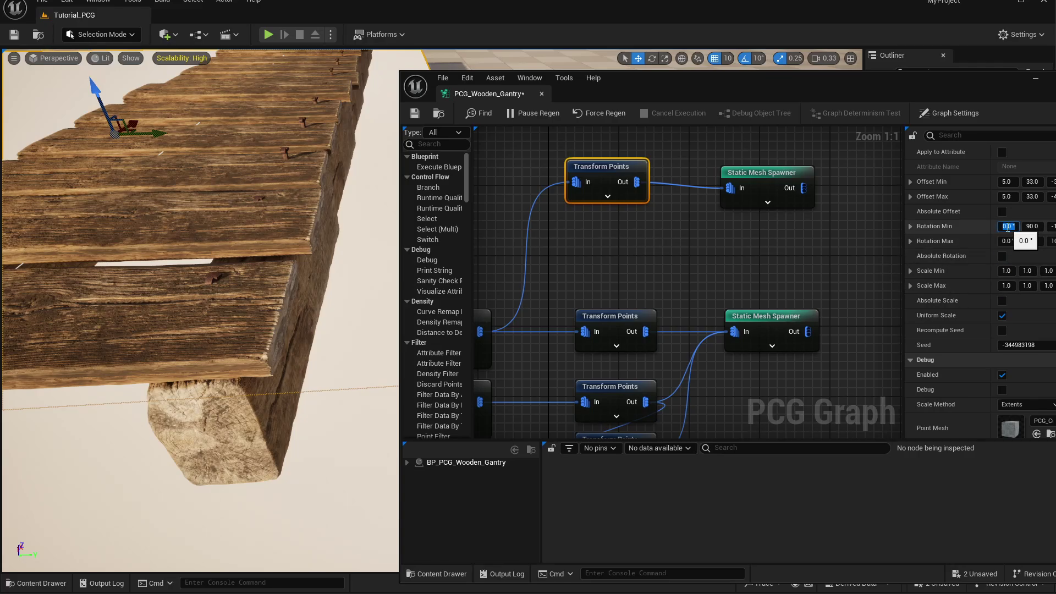
type("-10")
key("Tab")
right_click_drag(344, 371, 330, 341)
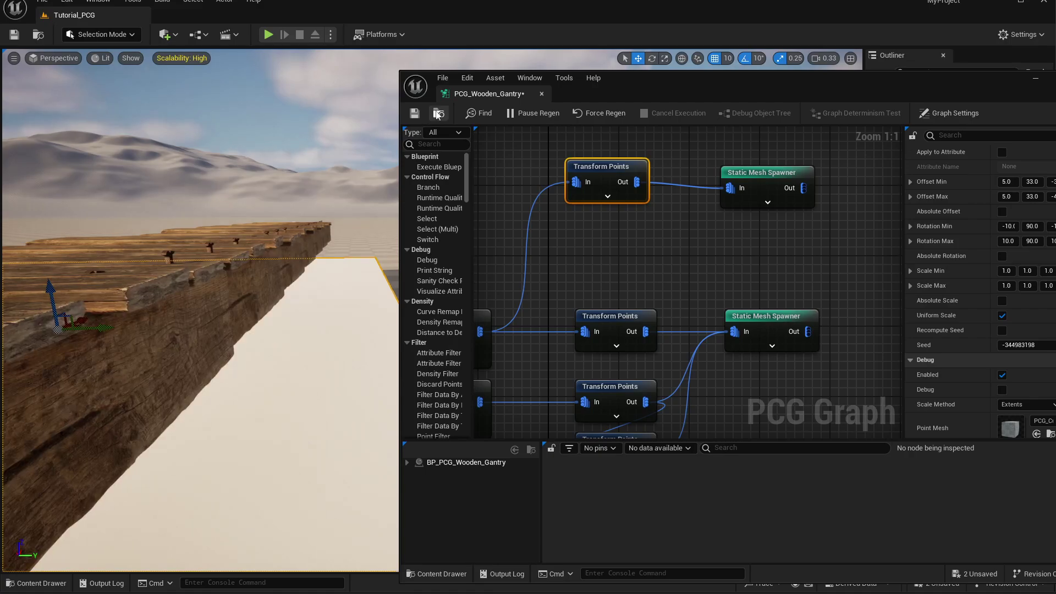
left_click(415, 114)
mouse_move(210, 410)
right_mouse_down()
mouse_move(187, 415)
mouse_move(170, 440)
mouse_move(190, 404)
mouse_move(154, 379)
mouse_move(193, 416)
mouse_move(184, 440)
mouse_move(181, 398)
mouse_move(198, 413)
mouse_move(185, 418)
mouse_move(193, 402)
mouse_move(215, 435)
mouse_move(299, 448)
mouse_move(226, 424)
mouse_move(209, 395)
mouse_move(213, 410)
right_mouse_up()
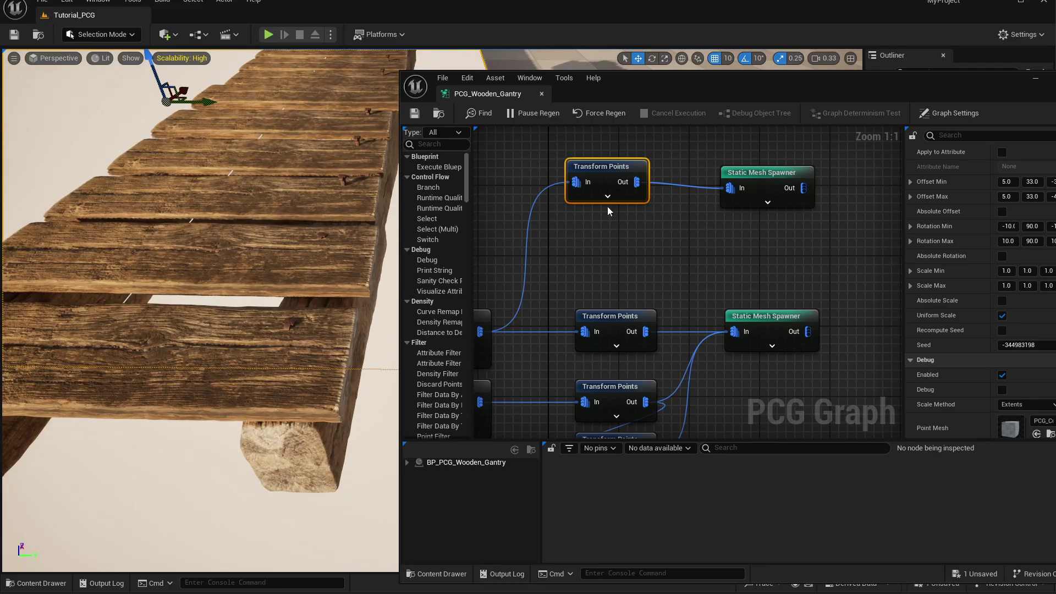
Add a second Transform Points node fed by the nails' Transform Points and connect its output to the nails' Static Mesh Spawner.
left_click_drag(637, 182, 559, 233)
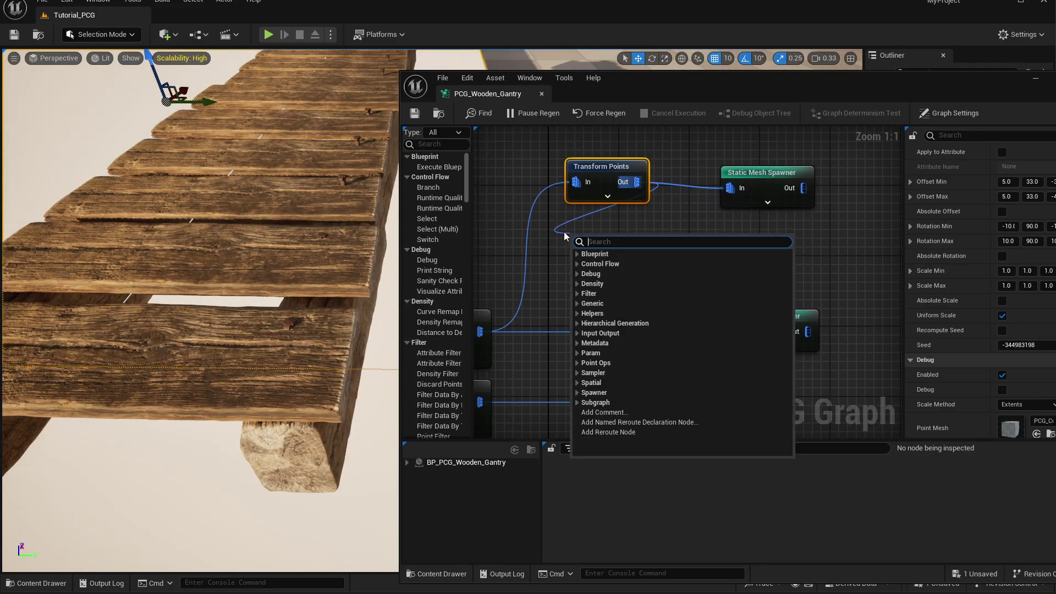
type("tran")
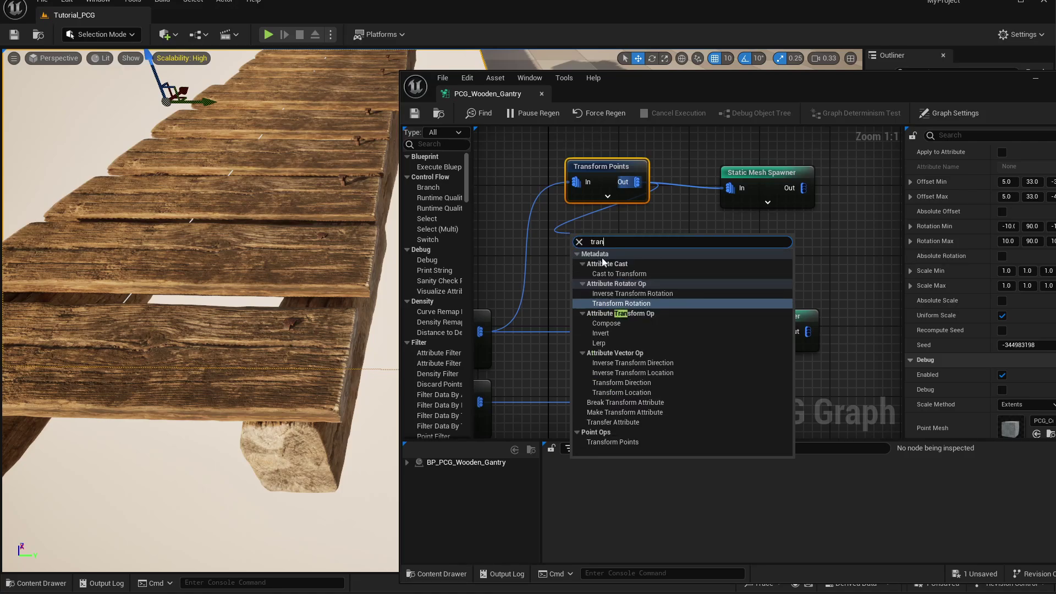
left_click(624, 443)
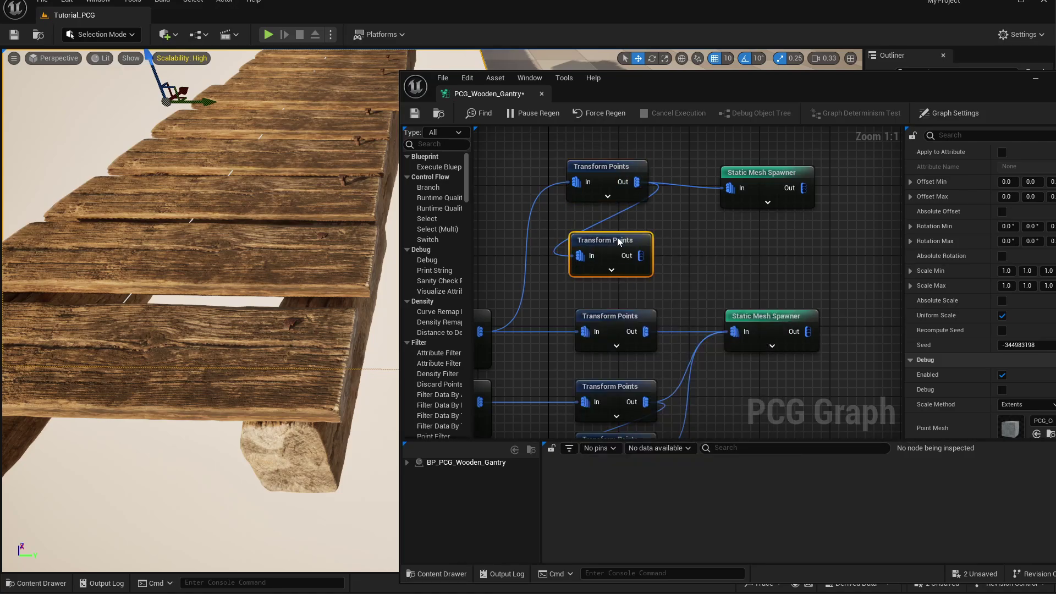
left_click_drag(639, 237, 730, 188)
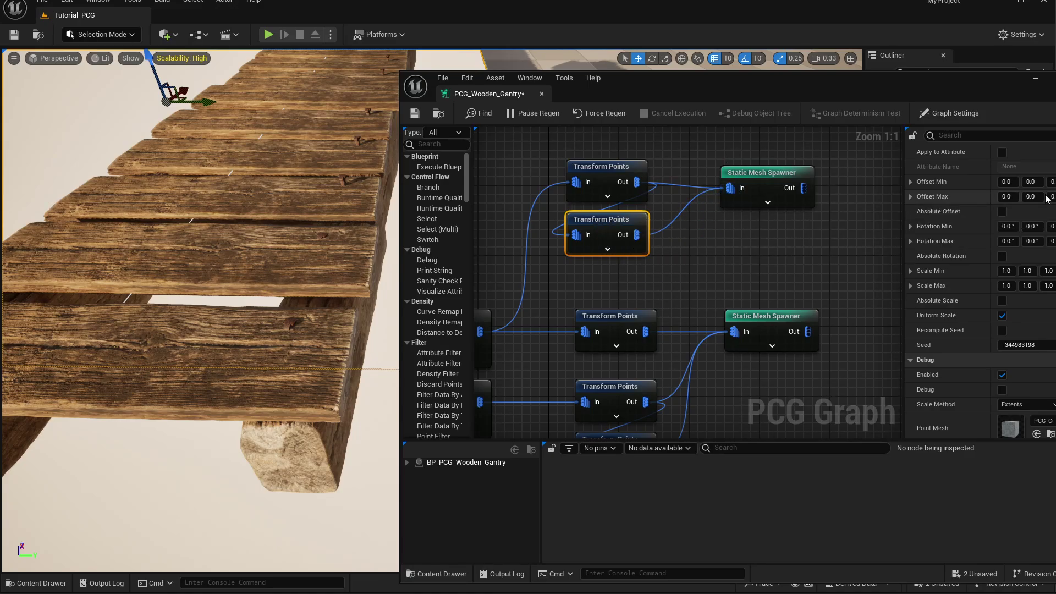
Try duplicating the nails with an Offset Min Y of -10 on the second Transform Points node.
left_click(1032, 182)
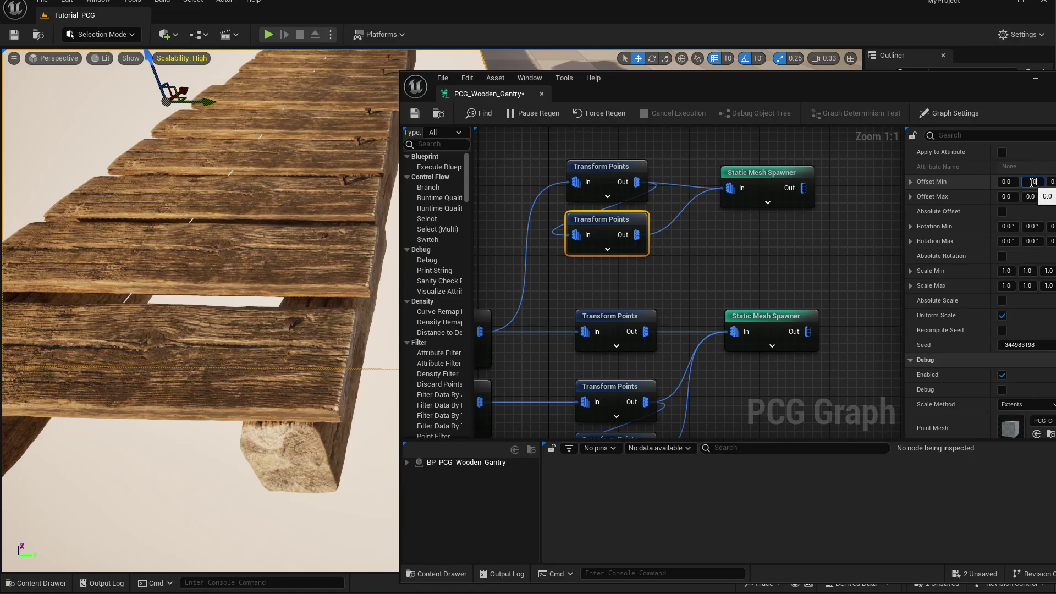
type("-10")
key("Tab")
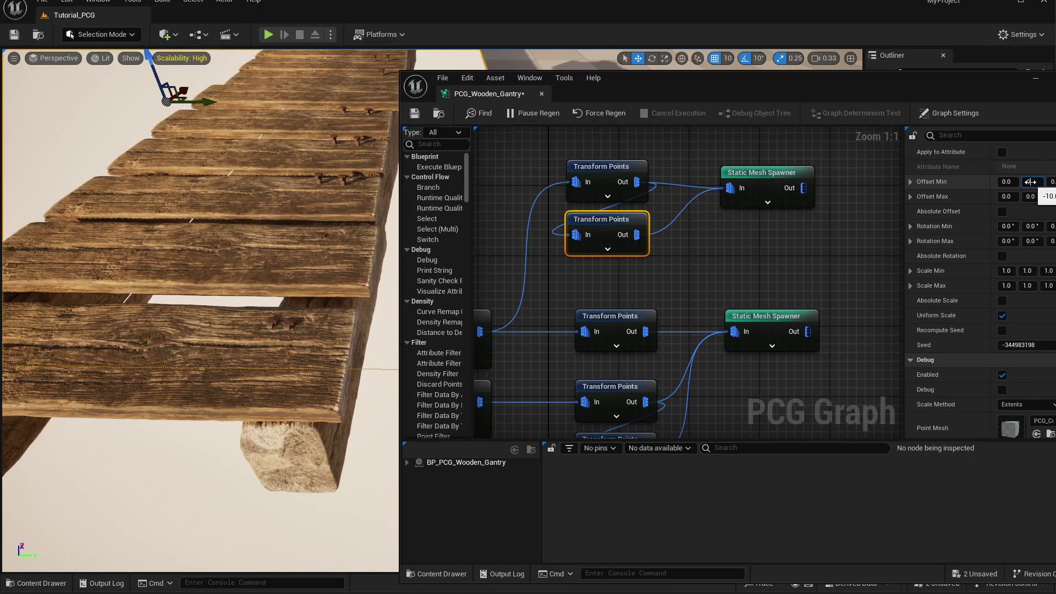
key("shift+Tab")
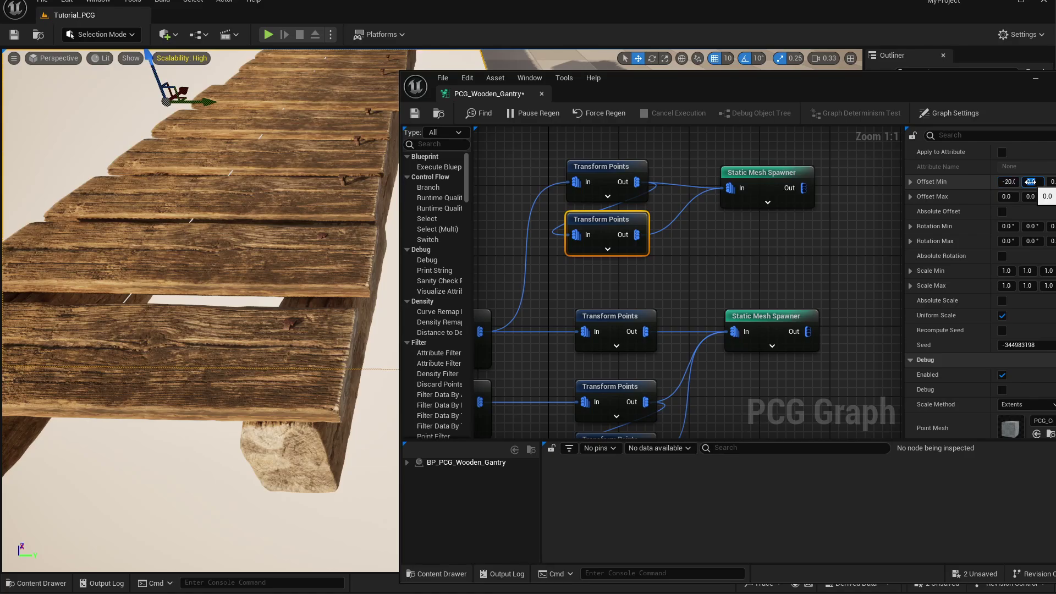
Try an X offset of -20 on the second nails, reset it to 0, and offset them along Z instead.
type("-20")
key("Tab")
key("shift+Tab")
key("shift+Tab")
key("shift+Tab")
key("shift+Tab")
type("0")
key("Return")
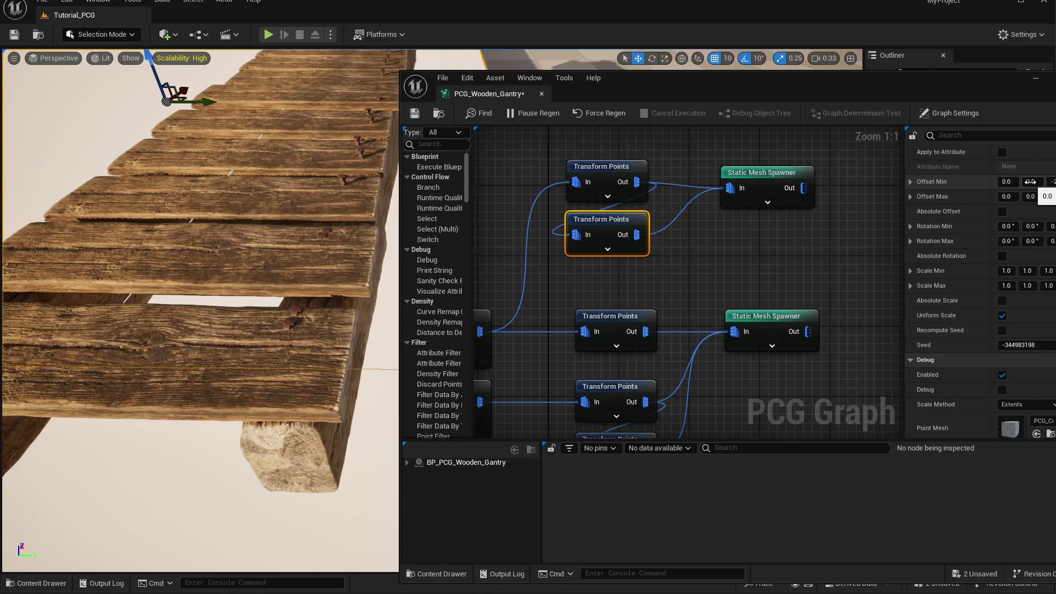
key("Tab")
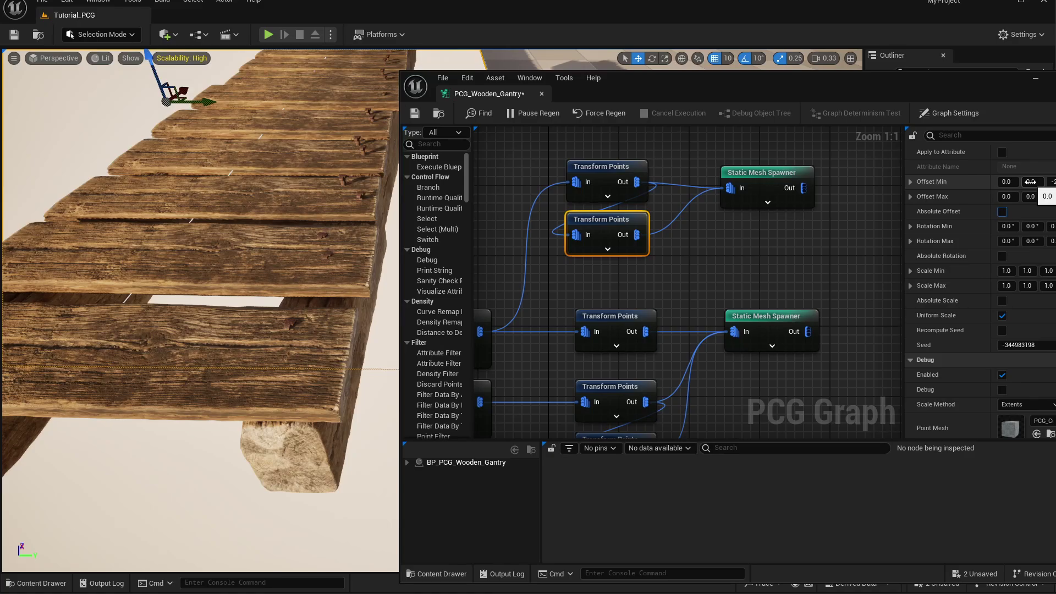
Try a different Z offset for the second nails, with the same value for Offset Min and Offset Max.
mouse_move(206, 335)
right_mouse_down()
mouse_move(341, 374)
mouse_move(358, 363)
mouse_move(270, 391)
mouse_move(254, 358)
mouse_move(210, 324)
right_mouse_up()
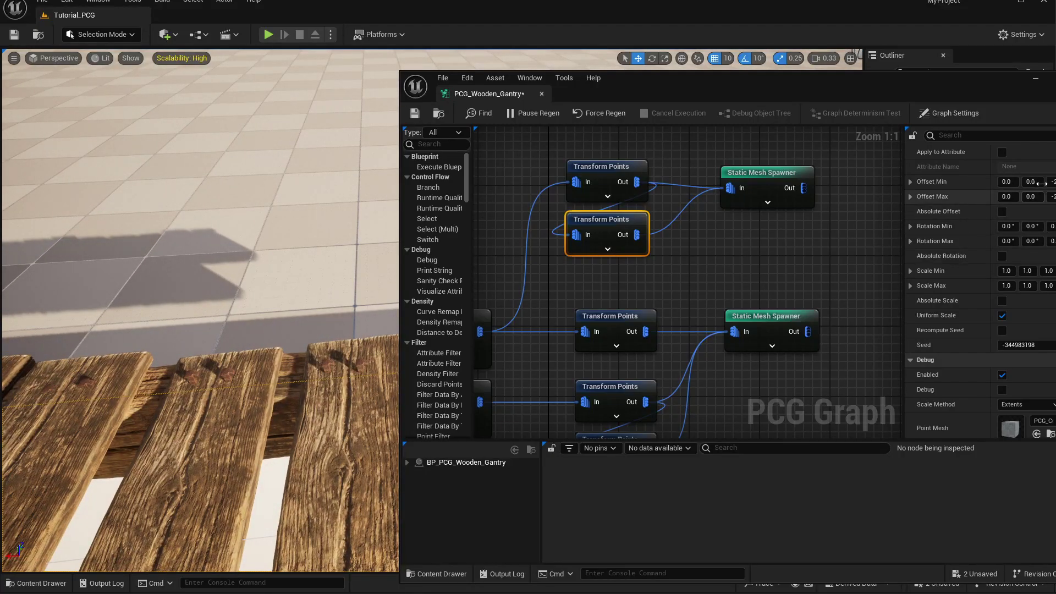
type("-")
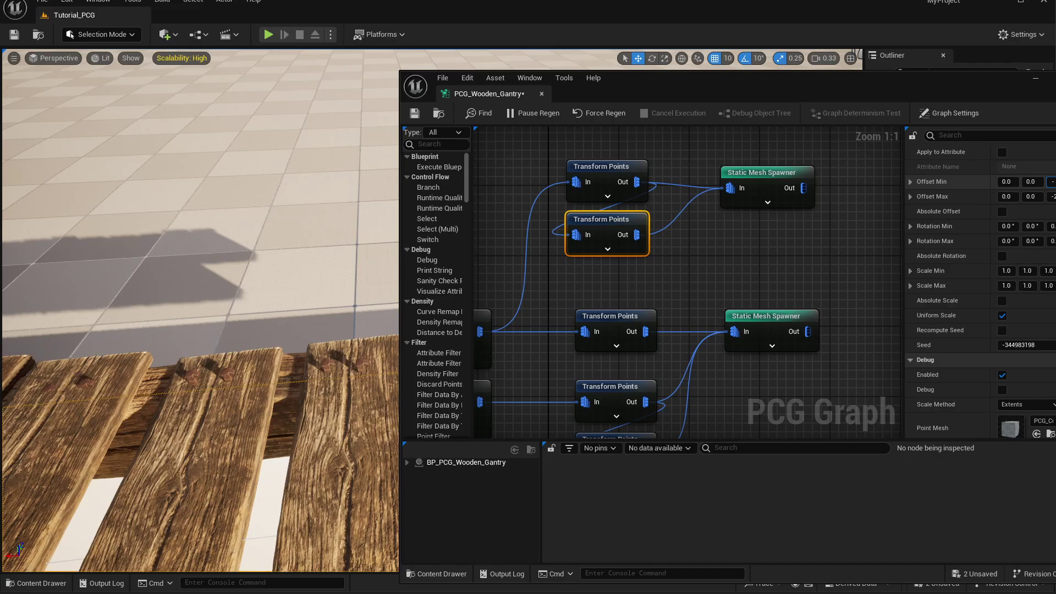
type("4")
key("Tab")
key("Tab")
key("Tab")
type("-4")
key("Tab")
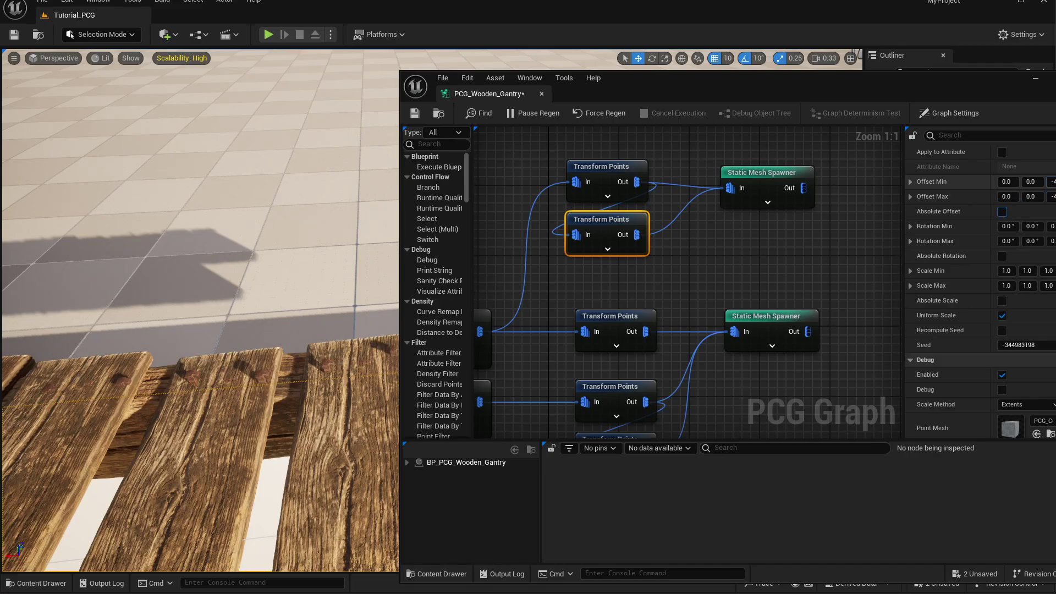
Set the first nails' X and Z offsets to 0 in both Offset Min and Offset Max.
right_click_drag(220, 313, 325, 378)
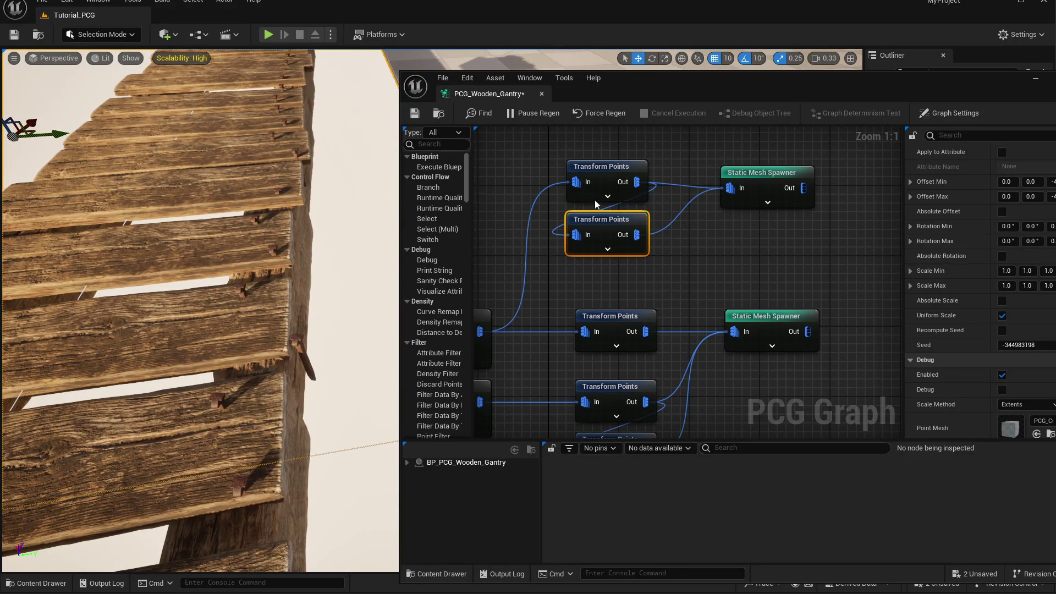
left_click(612, 168)
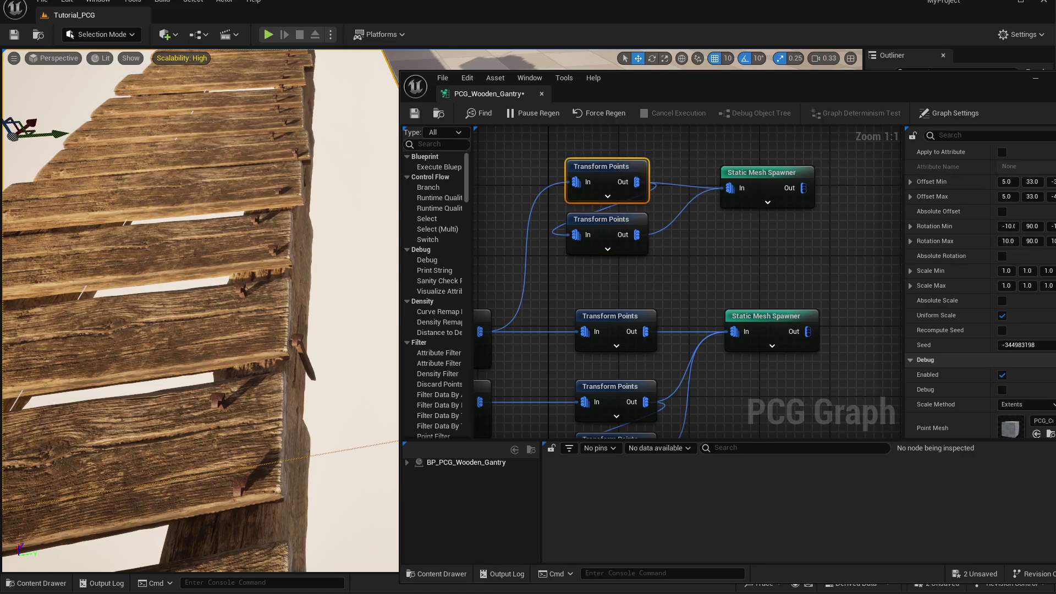
left_click(1010, 182)
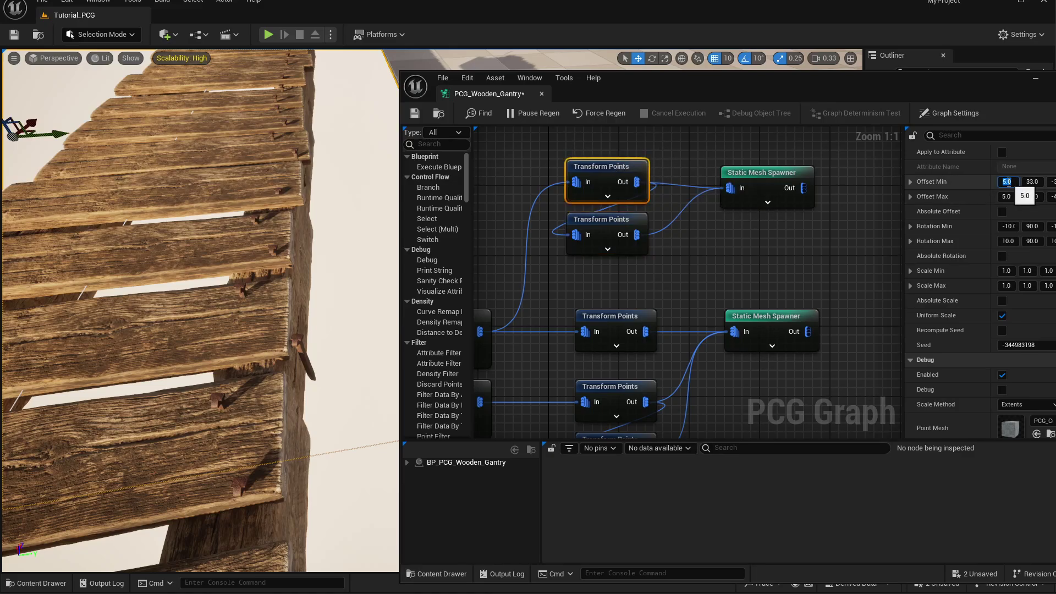
type("0")
key("Tab")
key("Tab")
type("0")
key("Tab")
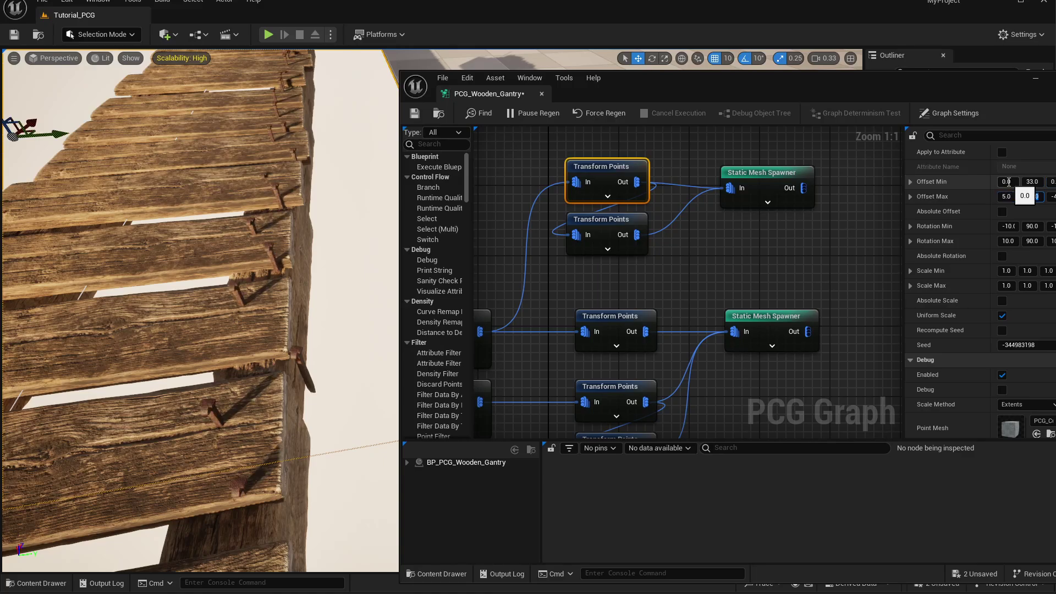
type("0")
key("Tab")
key("Tab")
key("Tab")
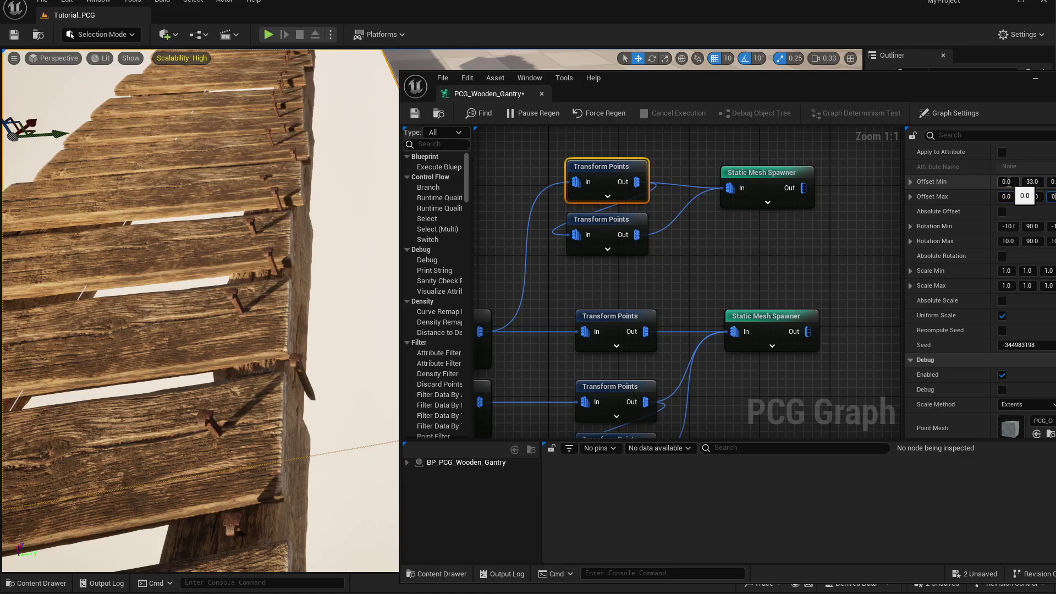
key("Tab")
Set Offset Min Z and Offset Max Z to -20 on the second nails' Transform Points node.
right_click_drag(164, 481, 137, 528)
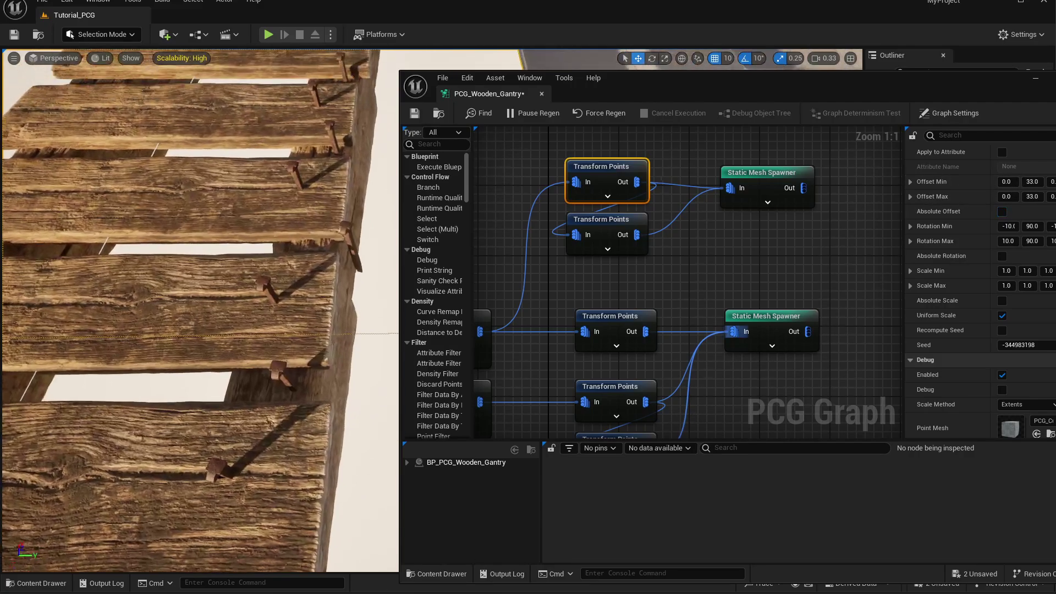
mouse_move(208, 408)
right_mouse_down()
mouse_move(159, 409)
mouse_move(198, 409)
mouse_move(170, 408)
mouse_move(187, 407)
right_mouse_up()
left_click(616, 242)
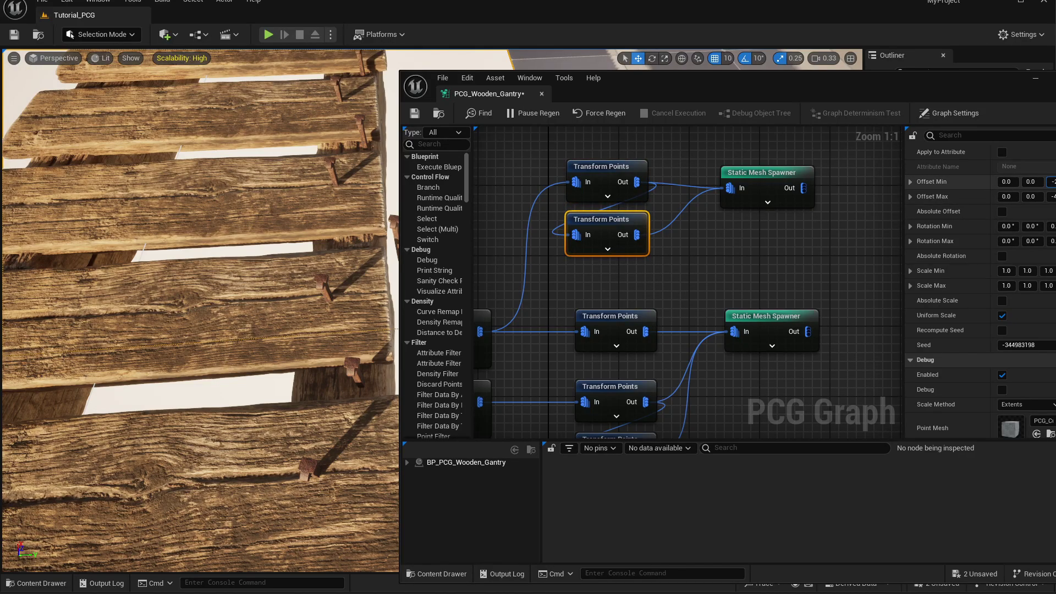
key("Tab")
key("Tab")
key("Tab")
type("-20")
key("Tab")
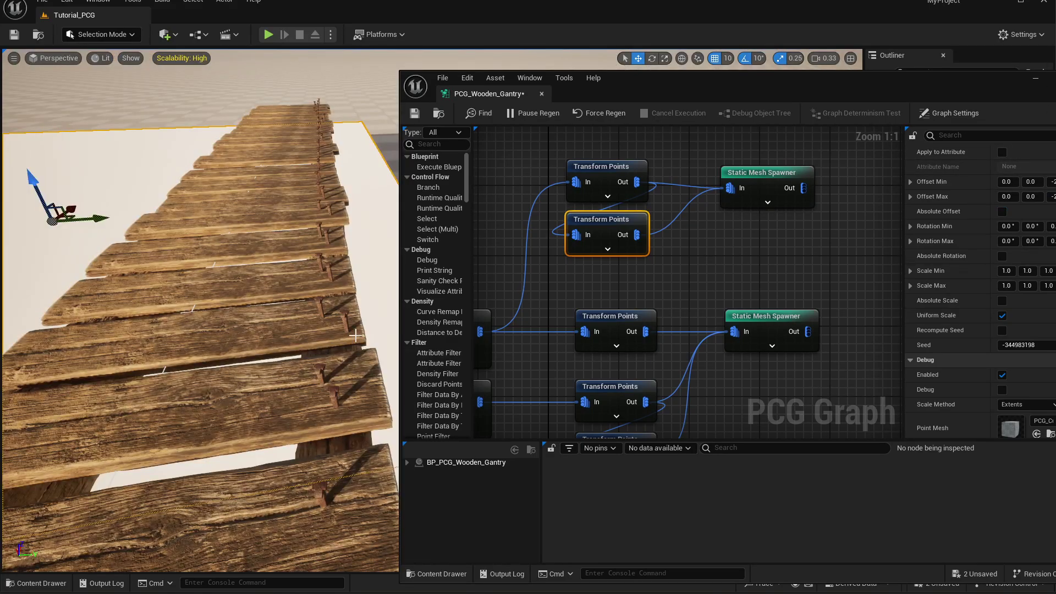
Sink the first nails into the planks by setting Offset Min Z to -4 and Offset Max Z to -4.5.
right_click_drag(350, 330, 351, 301)
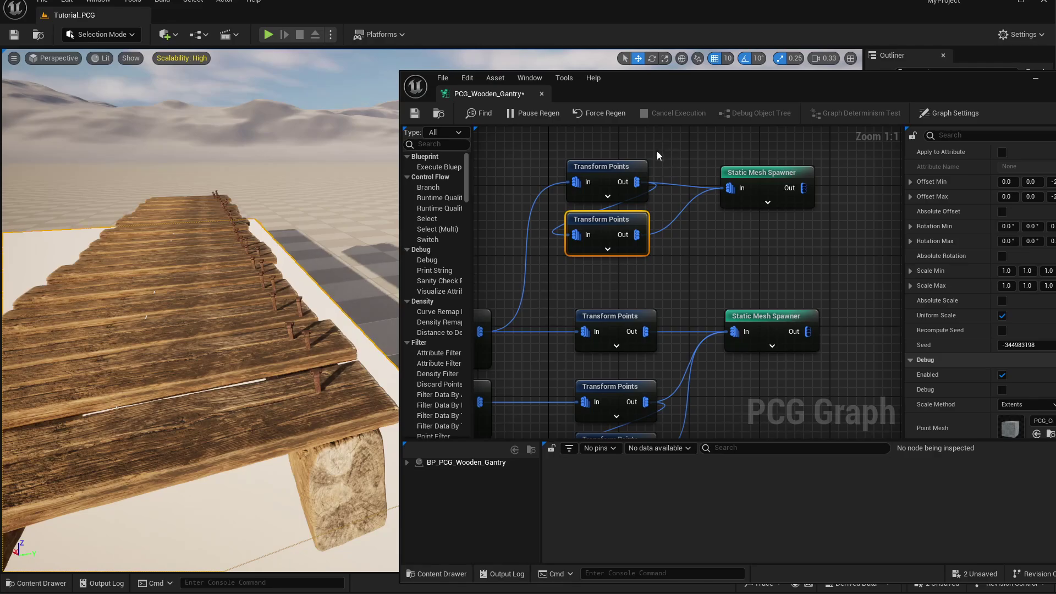
left_click(641, 165)
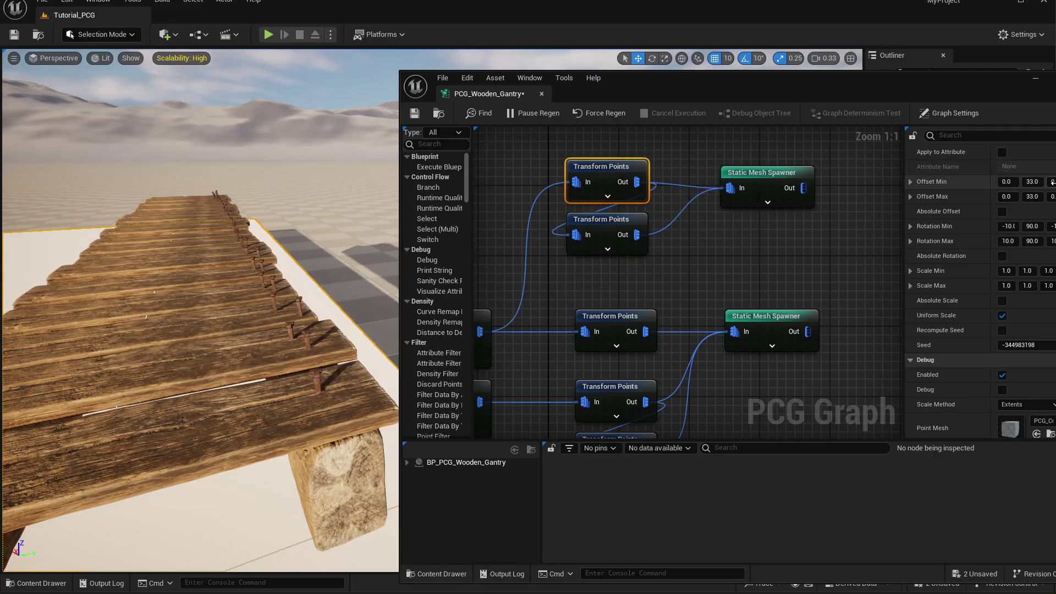
key("Tab")
key("Tab")
key("Tab")
type("-3")
key("Tab")
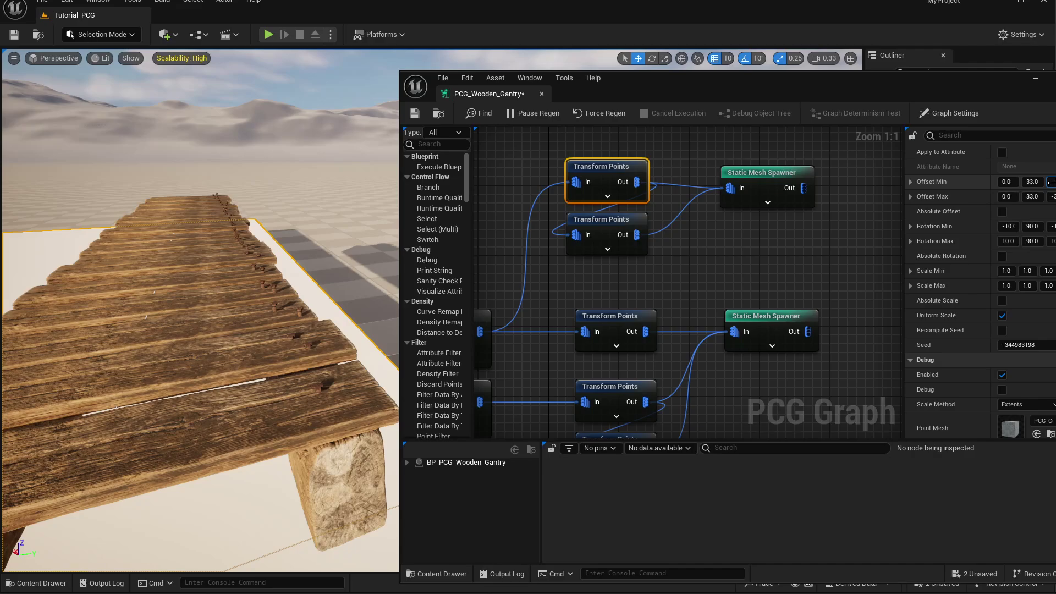
key("Tab")
key("Tab")
key("Tab")
key("Return")
Move both nail Transform Points nodes and their Static Mesh Spawner to make room for another node below them.
right_click_drag(188, 409, 164, 435)
left_click_drag(539, 144, 638, 236)
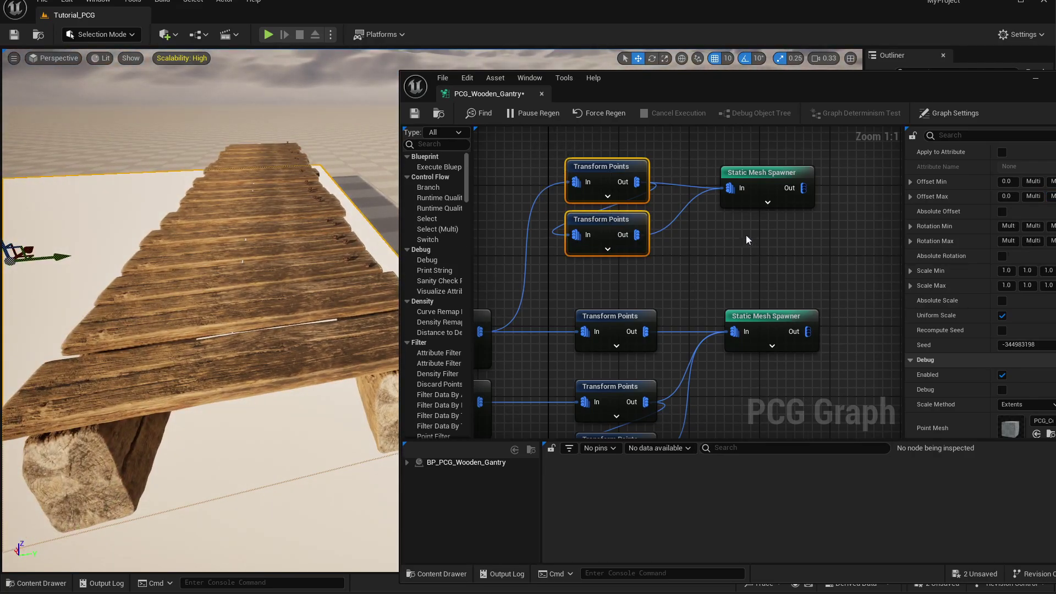
right_click_drag(703, 211, 692, 253)
left_click_drag(596, 209, 605, 143)
right_click_drag(624, 226, 671, 239)
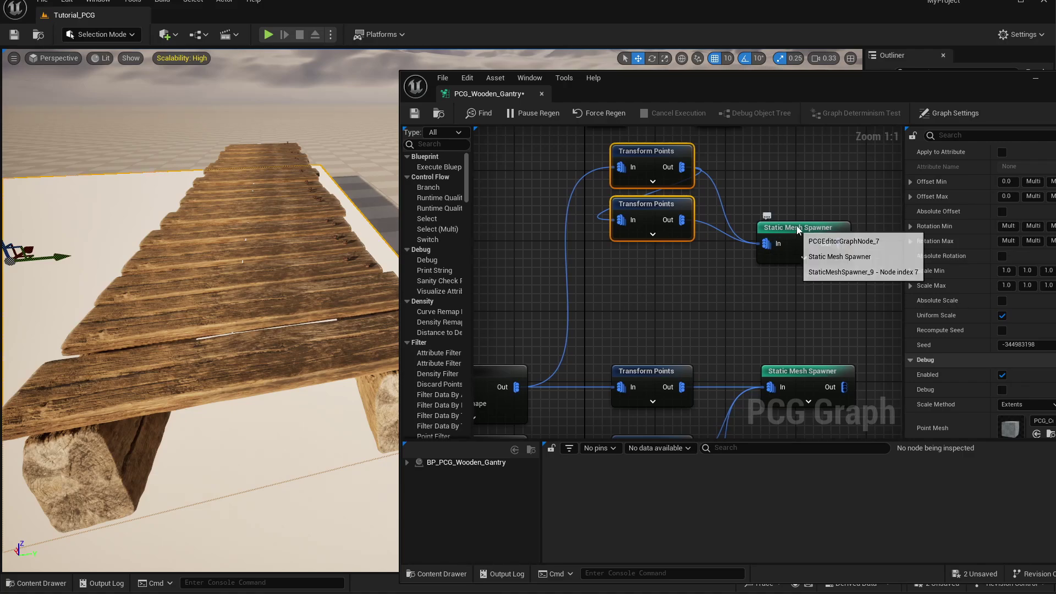
left_click_drag(796, 226, 858, 202)
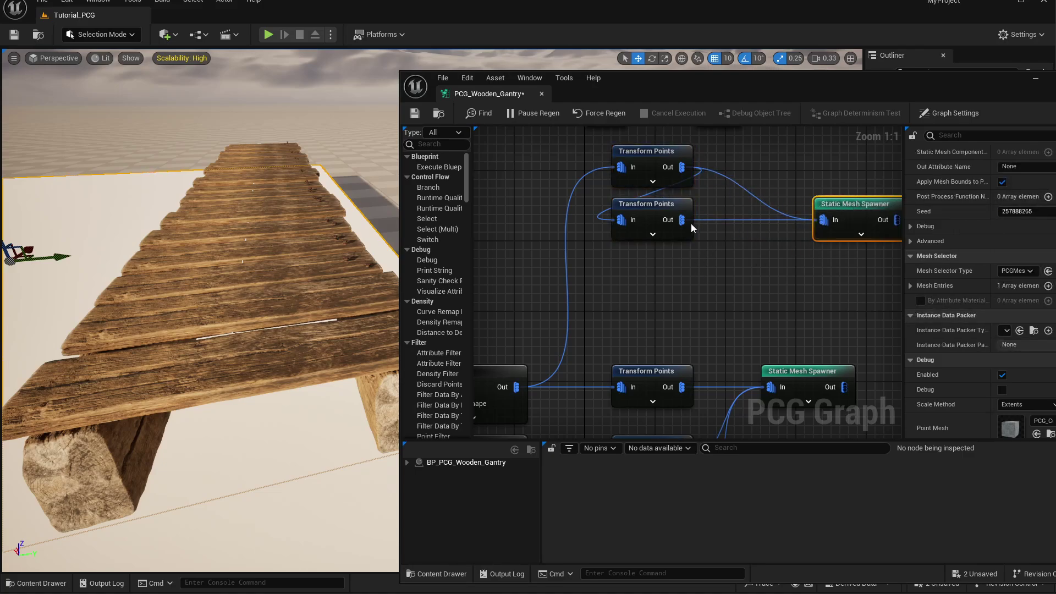
Add a third Transform Points node fed by the second one, align it below, and connect it to the nails' Static Mesh Spawner.
left_click_drag(682, 220, 616, 272)
type("trans")
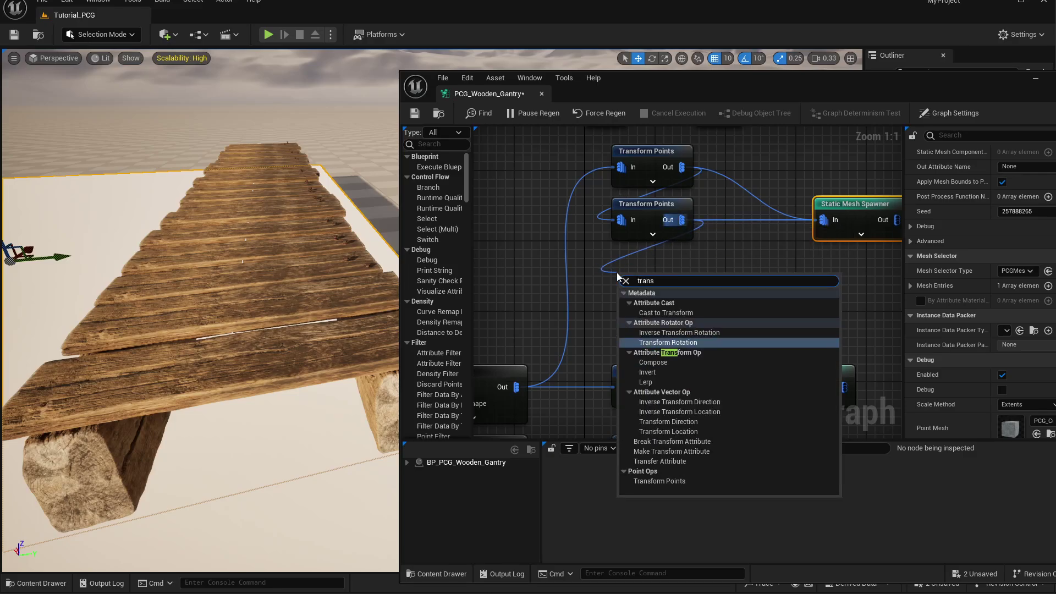
left_click(670, 482)
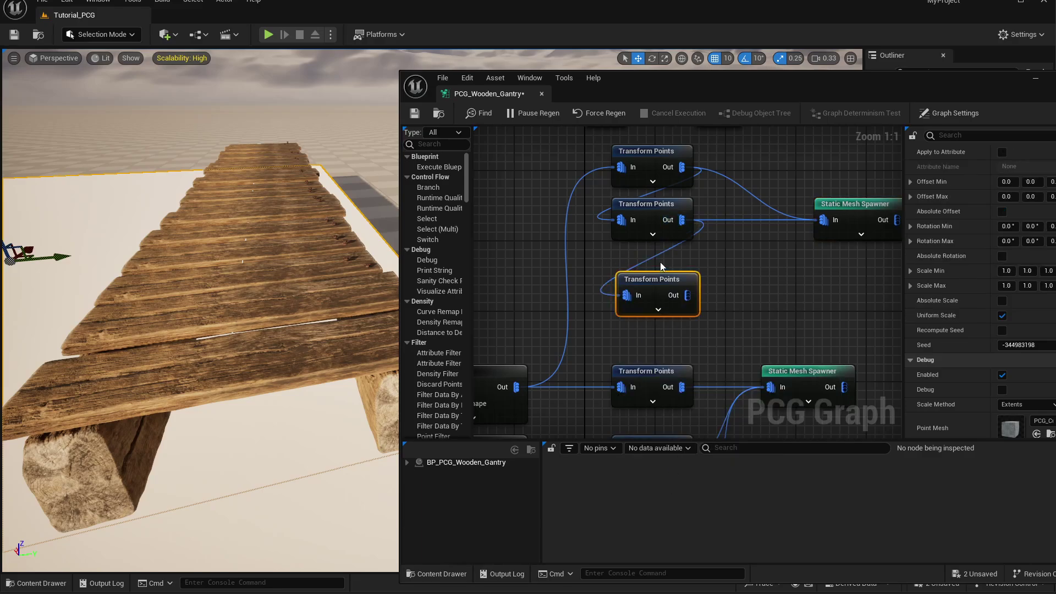
left_click_drag(660, 281, 655, 258)
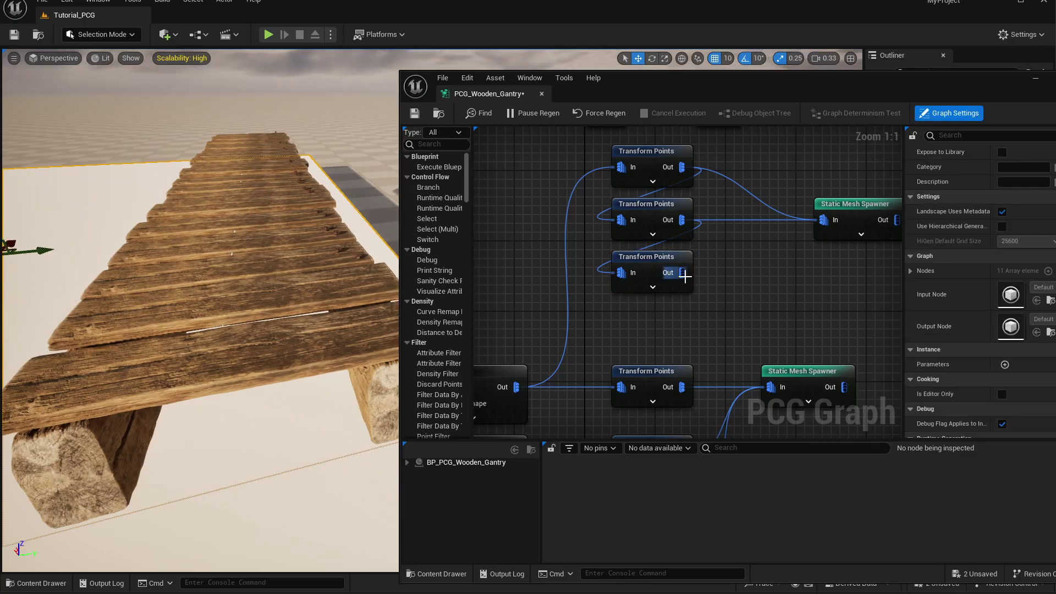
left_click_drag(685, 276, 825, 220)
Shift the third node's nails to the opposite plank ends with Offset Min and Offset Max Y at -70.
left_click_drag(692, 304, 663, 275)
left_click(1031, 181)
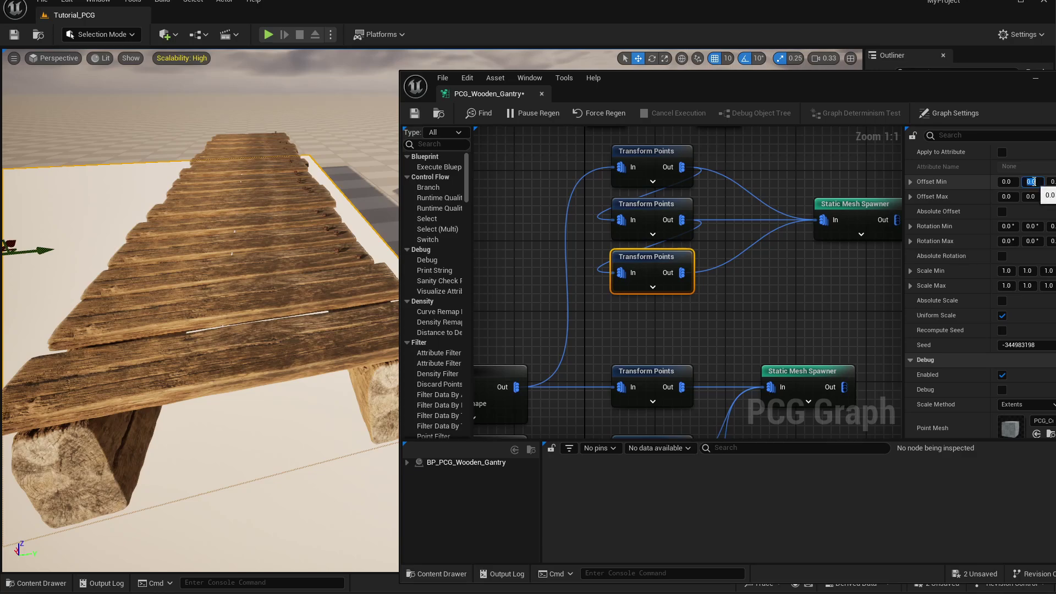
key("Tab")
key("Return")
key("shift+Tab")
key("shift+Tab")
key("Tab")
key("Tab")
key("Tab")
type("-70")
key("Return")
key("shift+Tab")
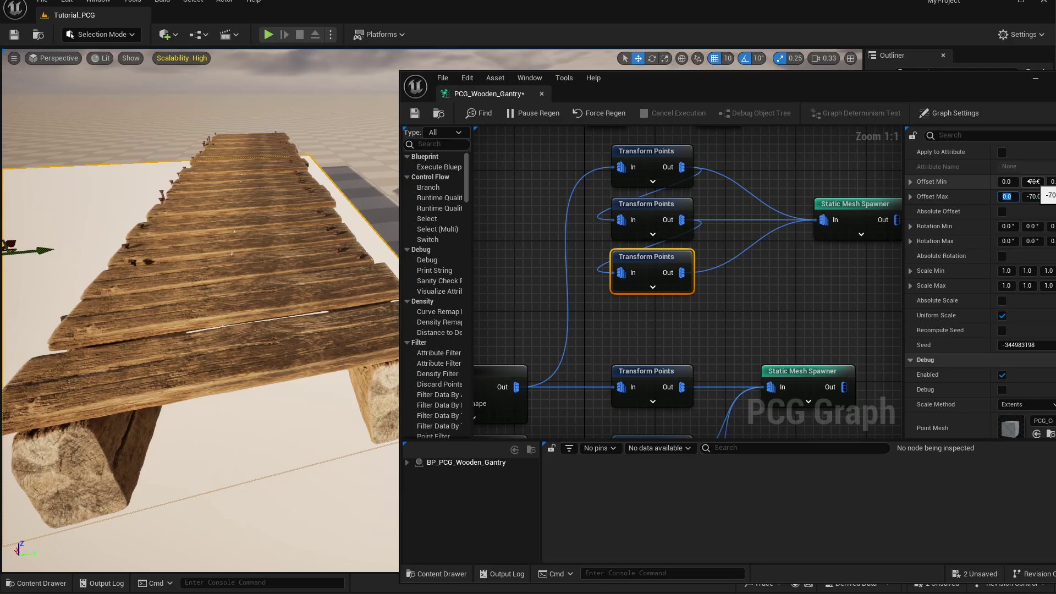
Set Offset Min Y and Offset Max Y to -65 on the third nail Transform Points node.
left_click(1033, 181)
type("-65")
key("Tab")
key("Tab")
key("Tab")
type("5")
key("Return")
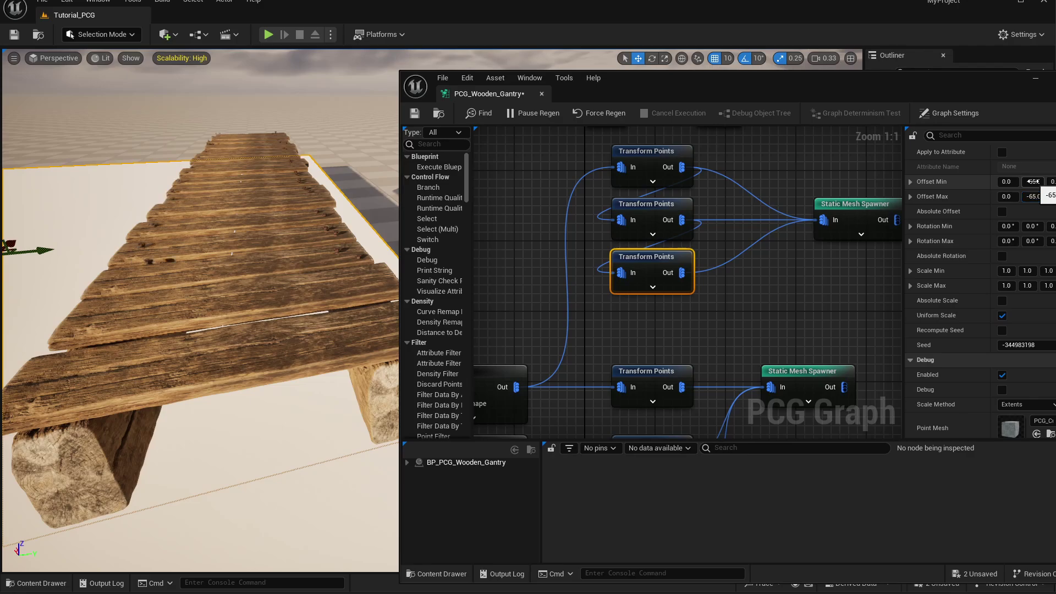
Set Rotation Min X and Z to 0 on the first nail Transform Points node.
right_click_drag(51, 380, 263, 337)
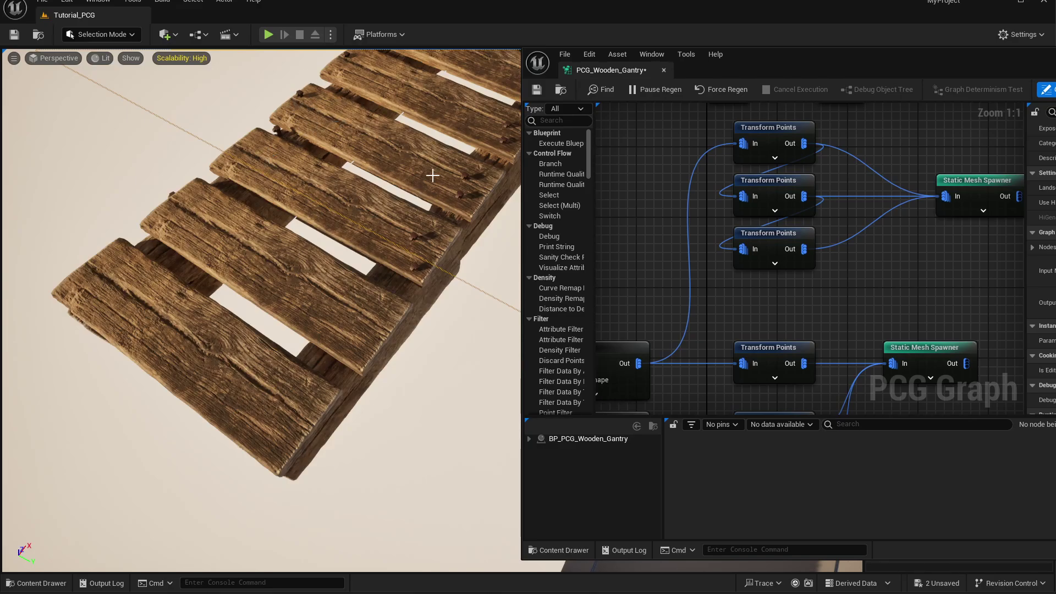
right_click_drag(420, 214, 371, 150)
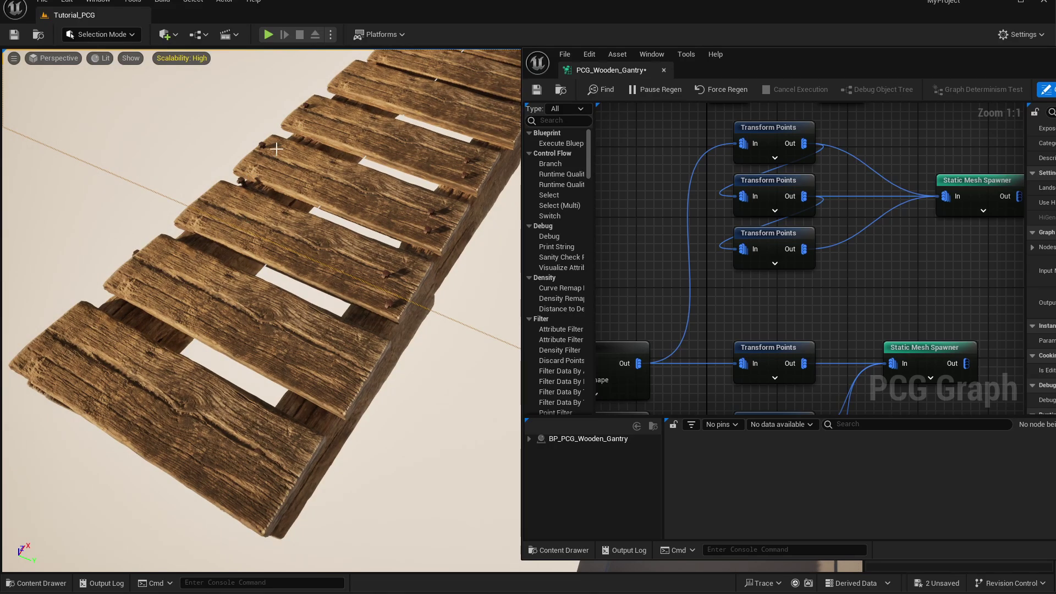
left_click(737, 130)
left_click_drag(896, 54, 701, 59)
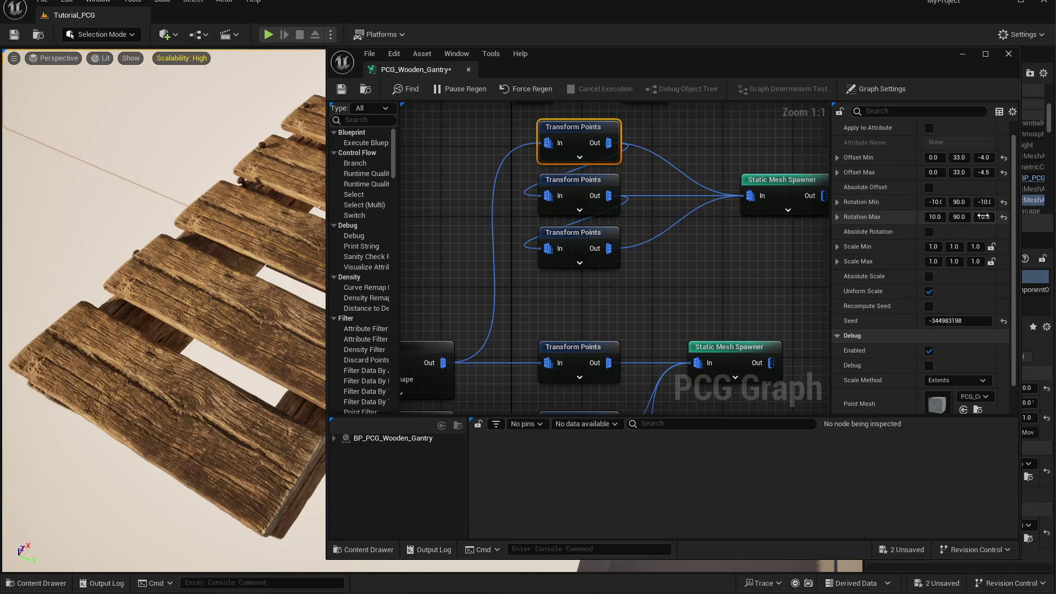
left_click(933, 204)
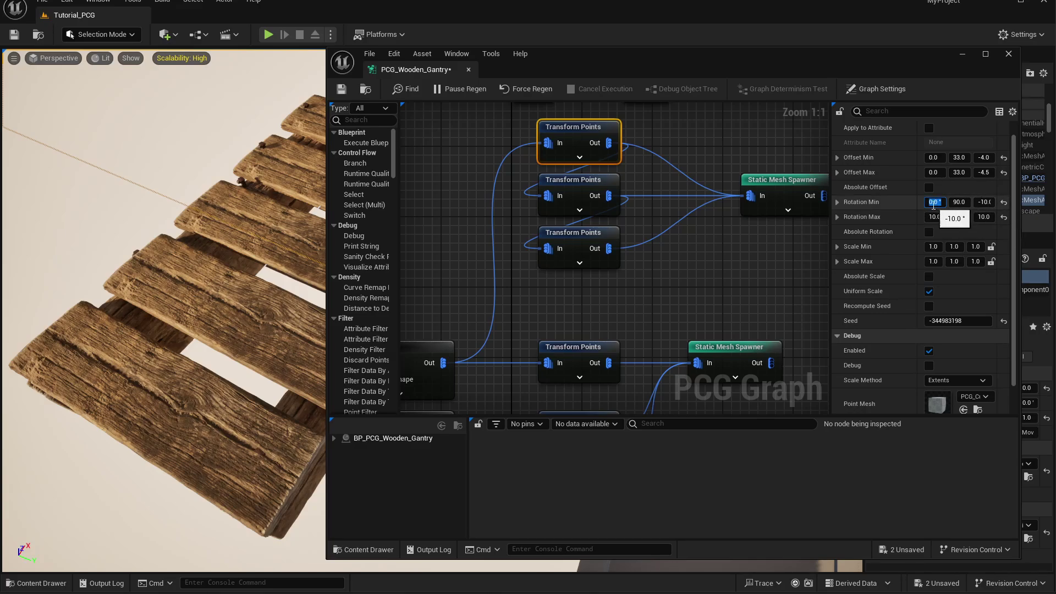
type("0")
key("Tab")
key("Tab")
type("0")
key("Tab")
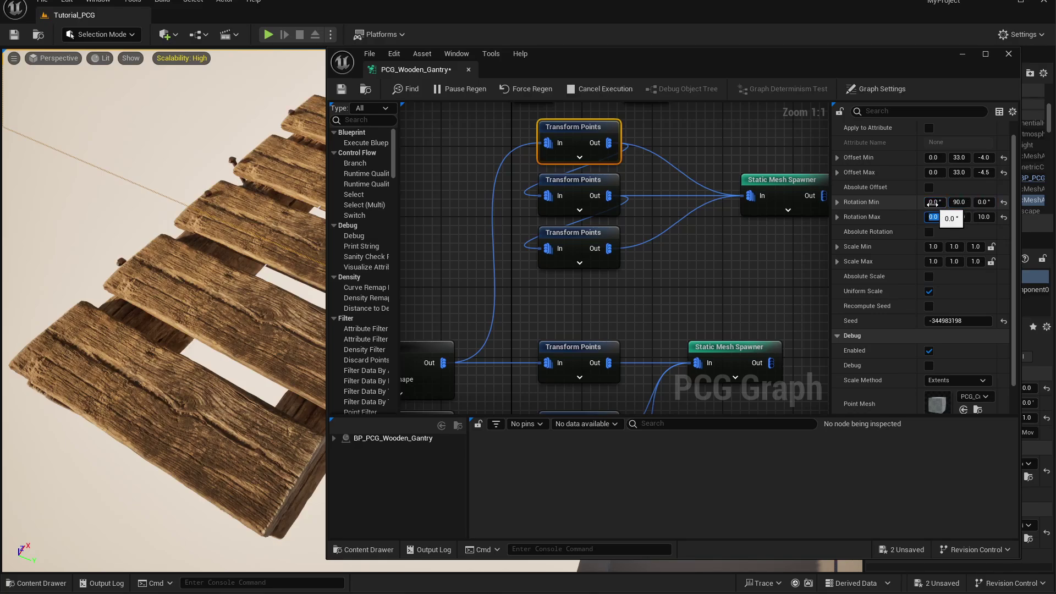
Set Rotation Max X and Z to 0 on the first nail Transform Points node.
type("0")
key("Tab")
key("shift+Tab")
key("Tab")
key("Tab")
type("0")
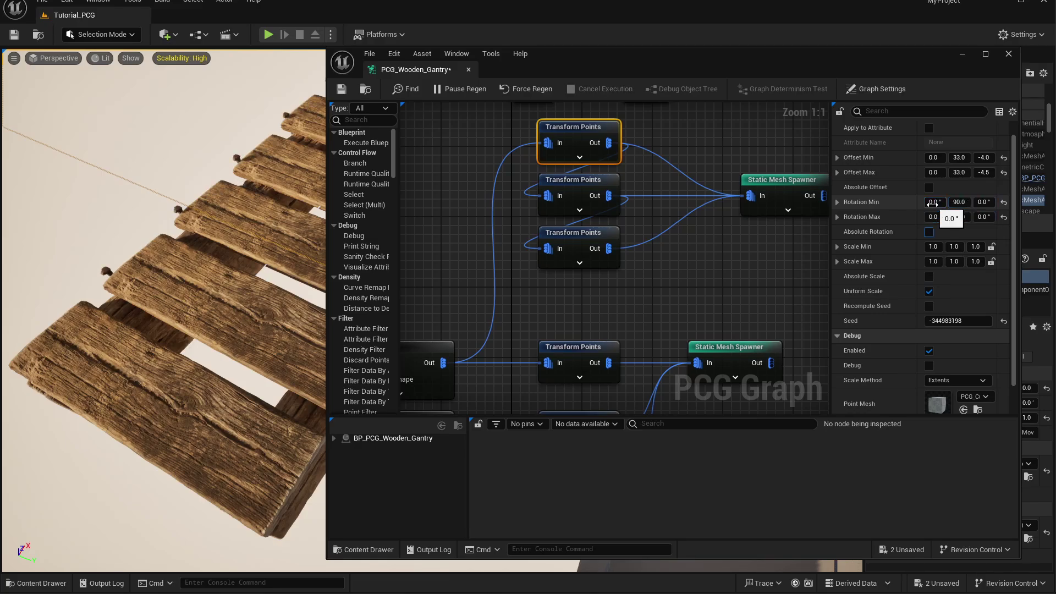
key("Tab")
left_click_drag(577, 69, 785, 47)
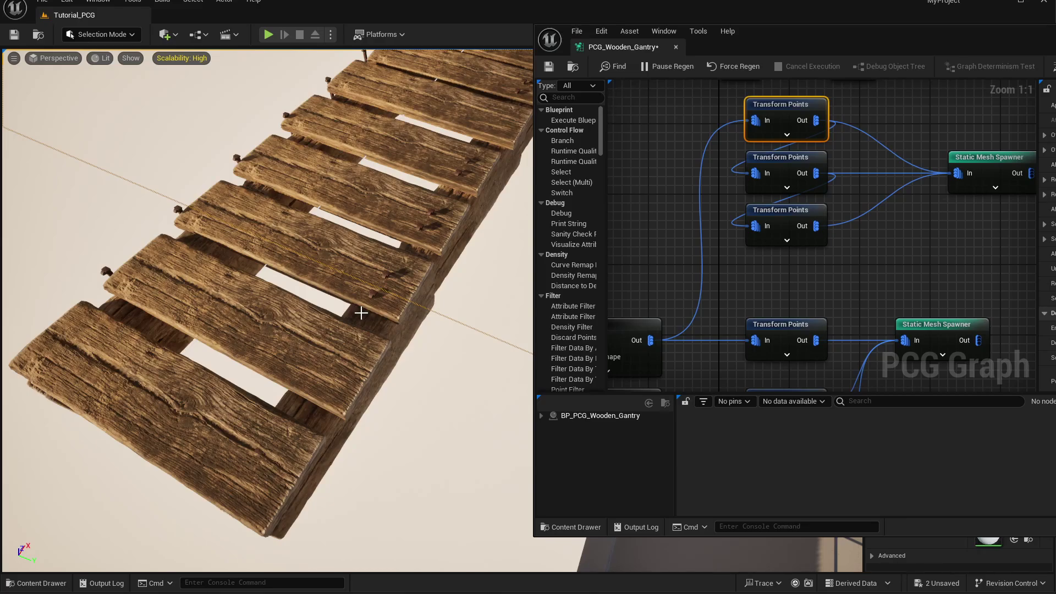
Set Offset Min Y and Offset Max Y to -65 on the third nail Transform Points node.
left_click_drag(836, 36, 675, 46)
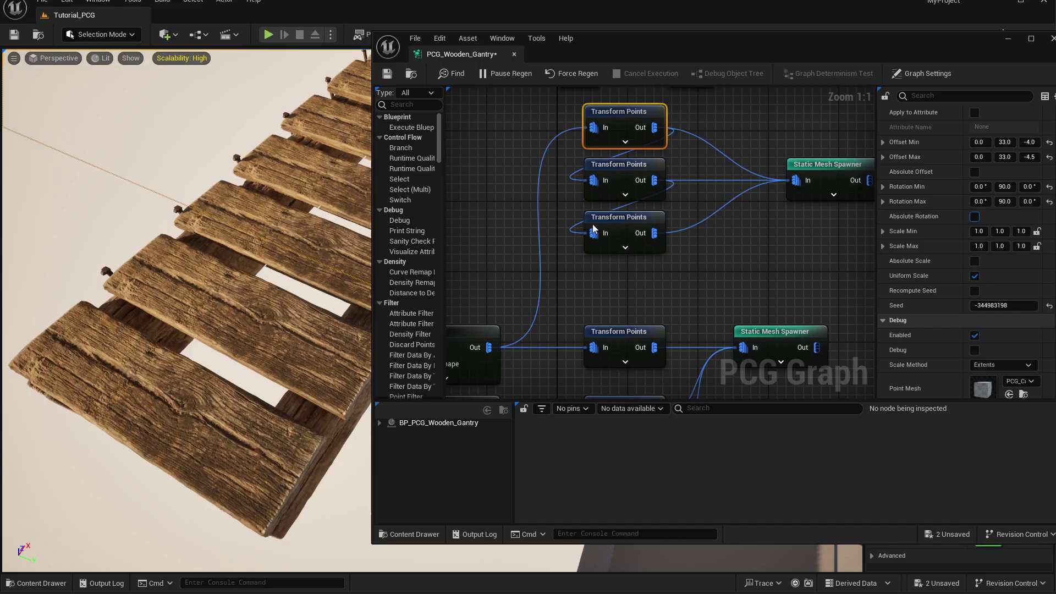
right_click_drag(615, 119, 615, 125)
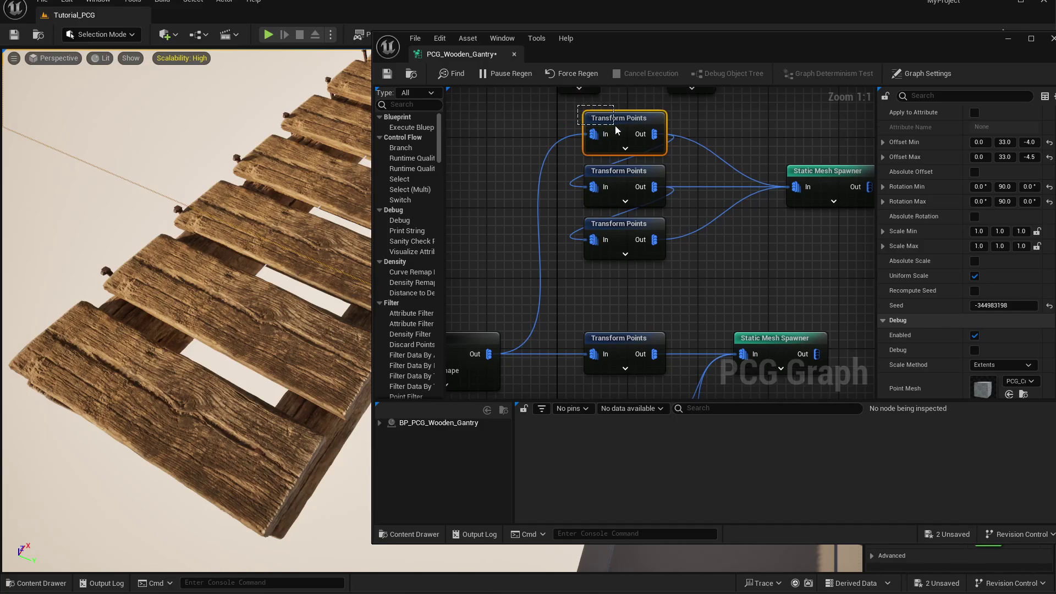
left_click(597, 181)
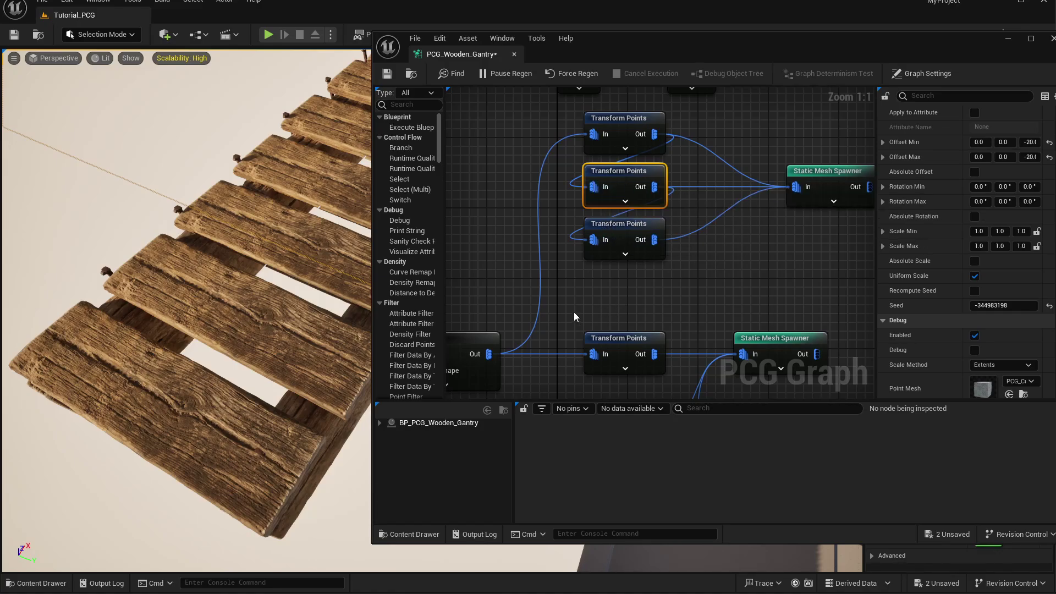
left_click(632, 245)
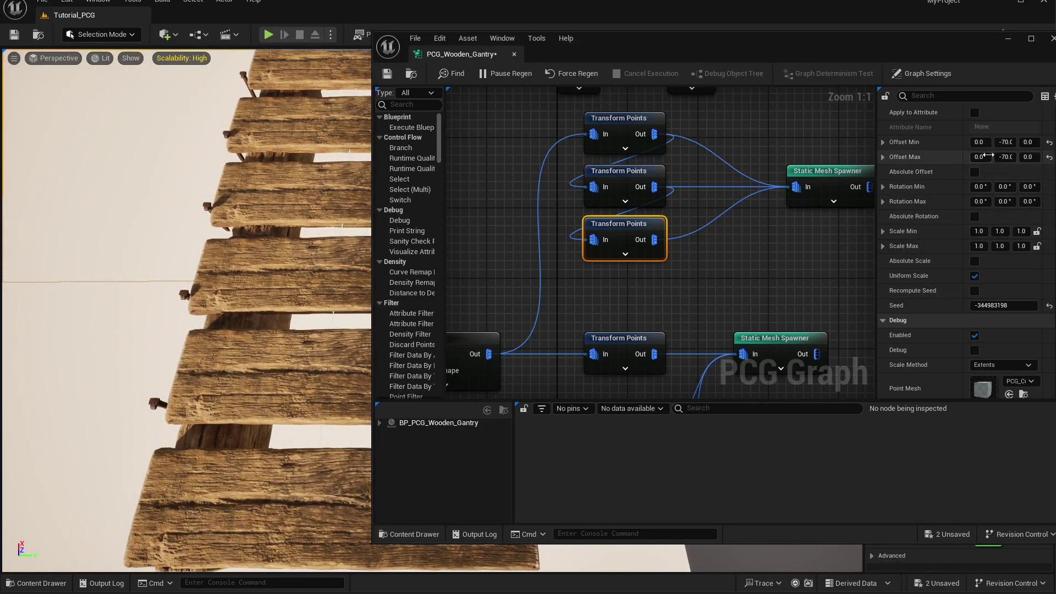
left_click(1006, 142)
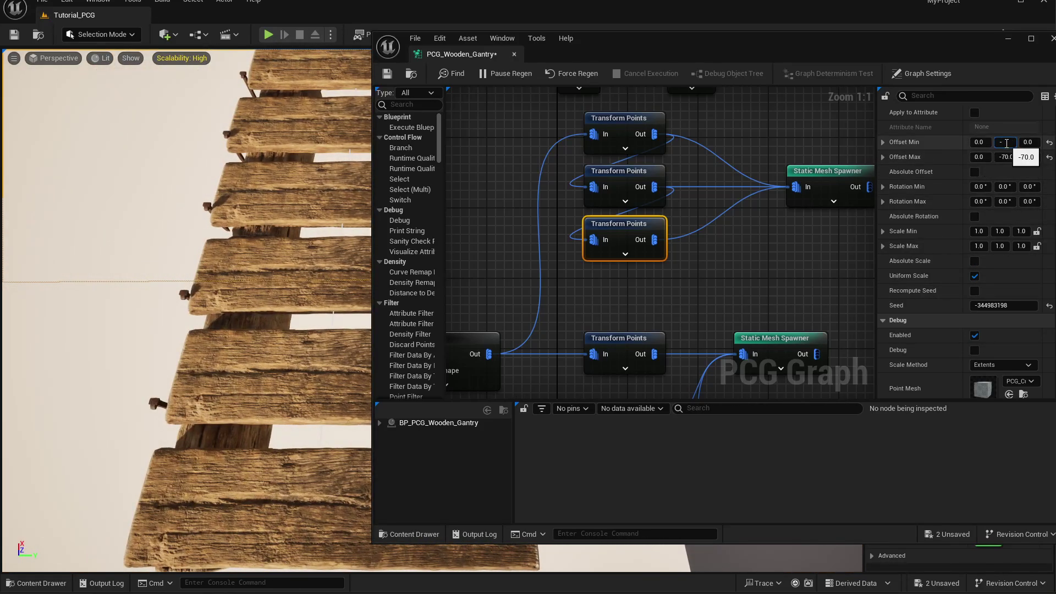
type("-65")
key("Tab")
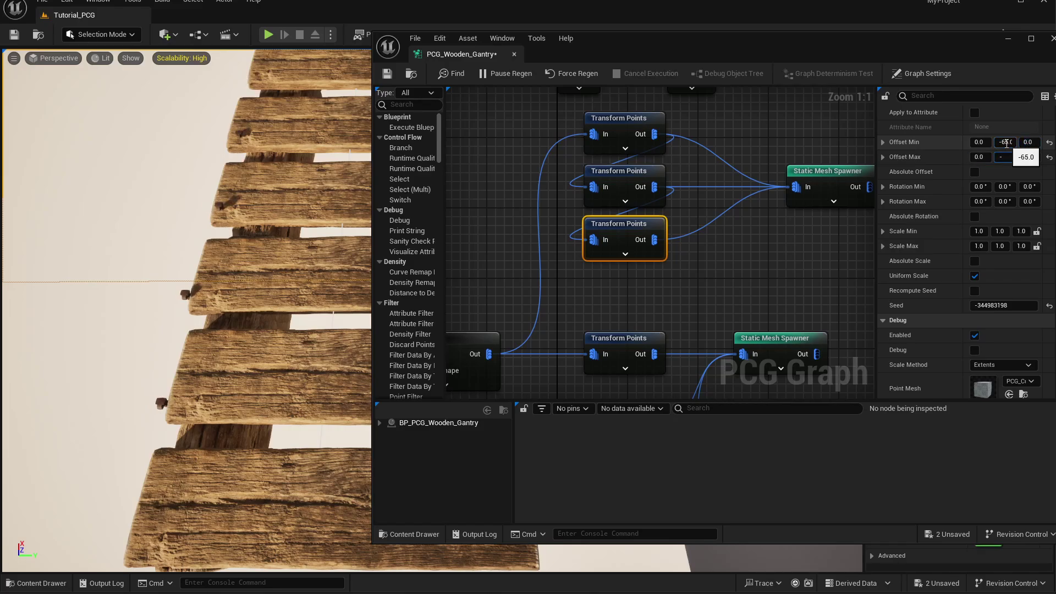
type("-65")
key("Return")
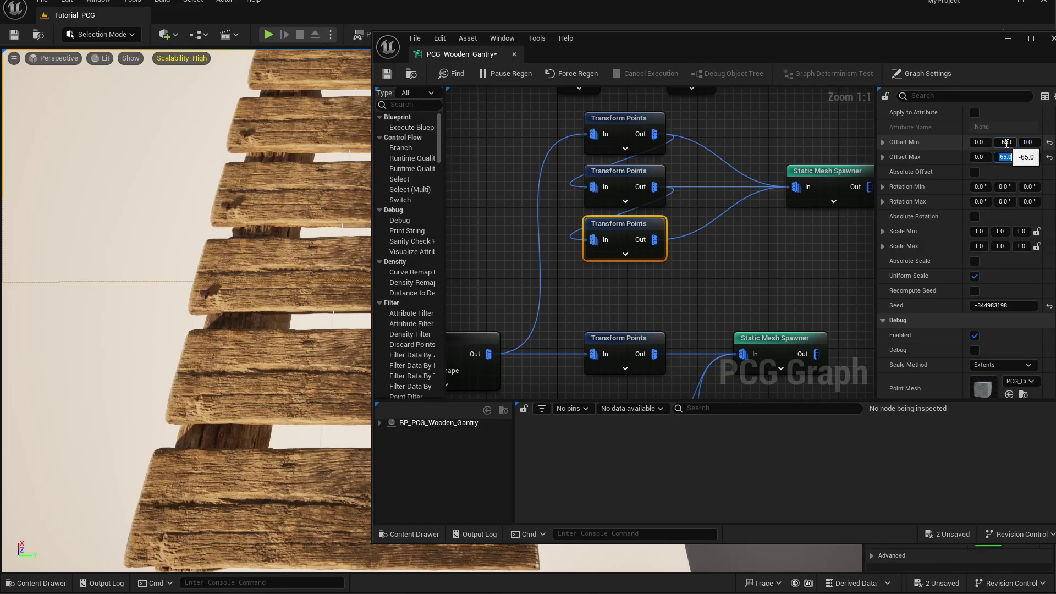
Bring the third node's nails further onto the planks with Offset Min Y and Offset Max Y at -60.
left_click(1007, 143)
type("-60")
key("Tab")
type("-60")
key("Return")
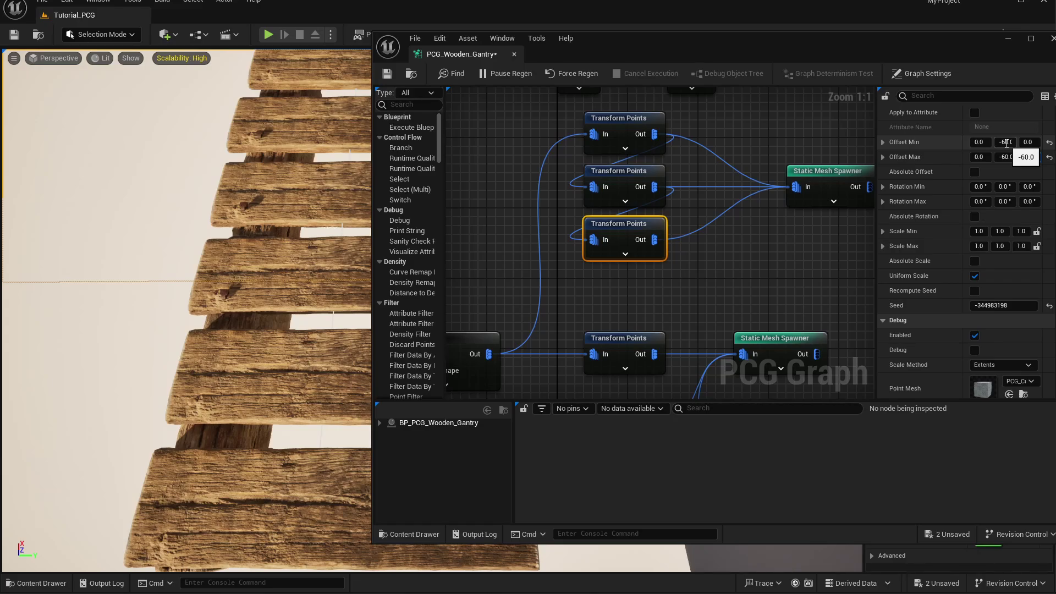
key("Tab")
left_click_drag(711, 55, 902, 58)
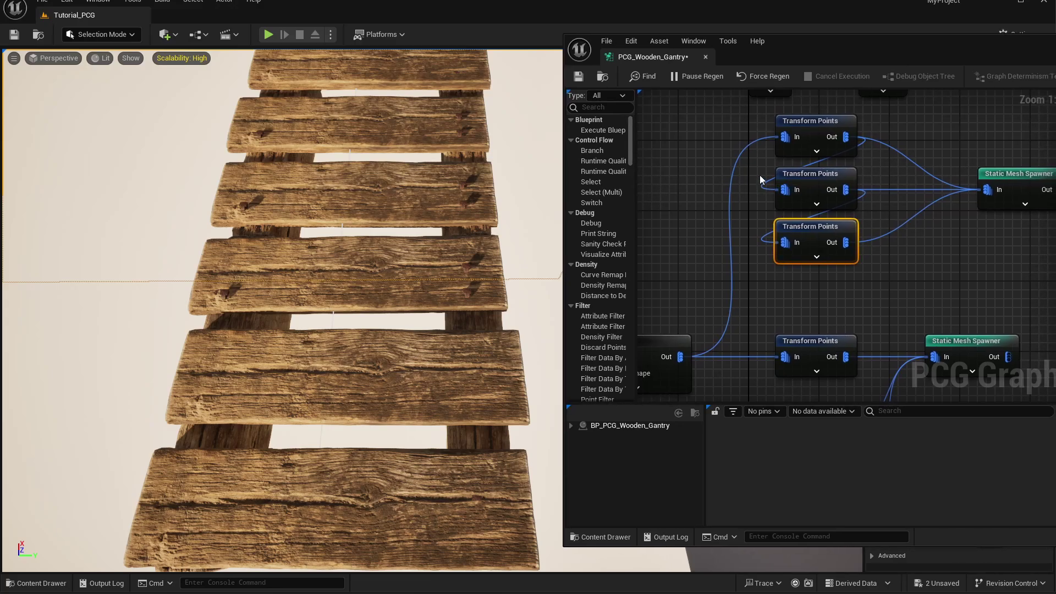
Add a fourth Transform Points node fed by the third one and connect it to the nails' Static Mesh Spawner.
left_click(794, 184)
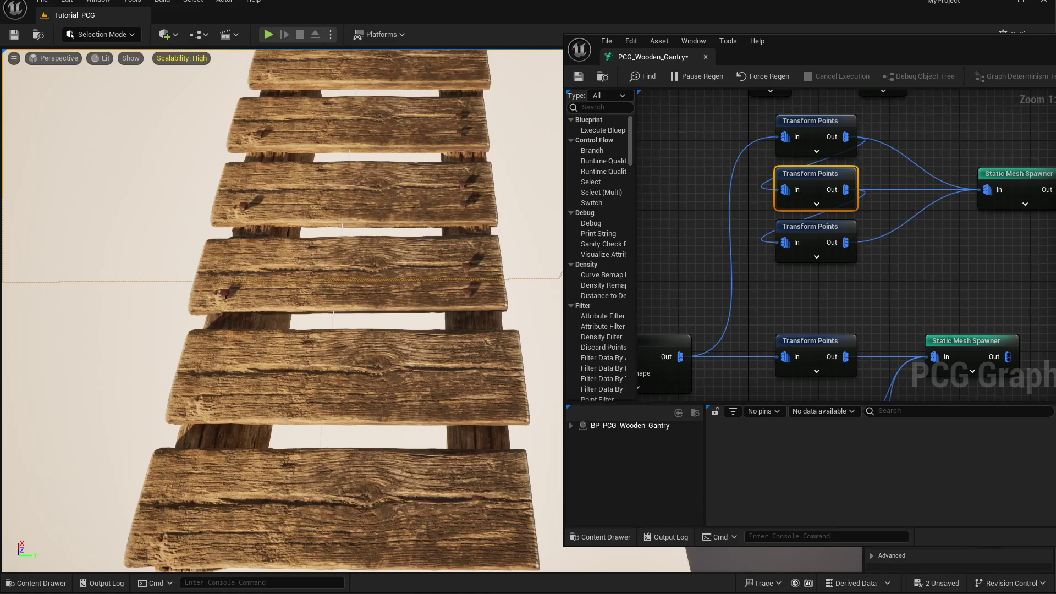
left_click_drag(846, 243, 777, 291)
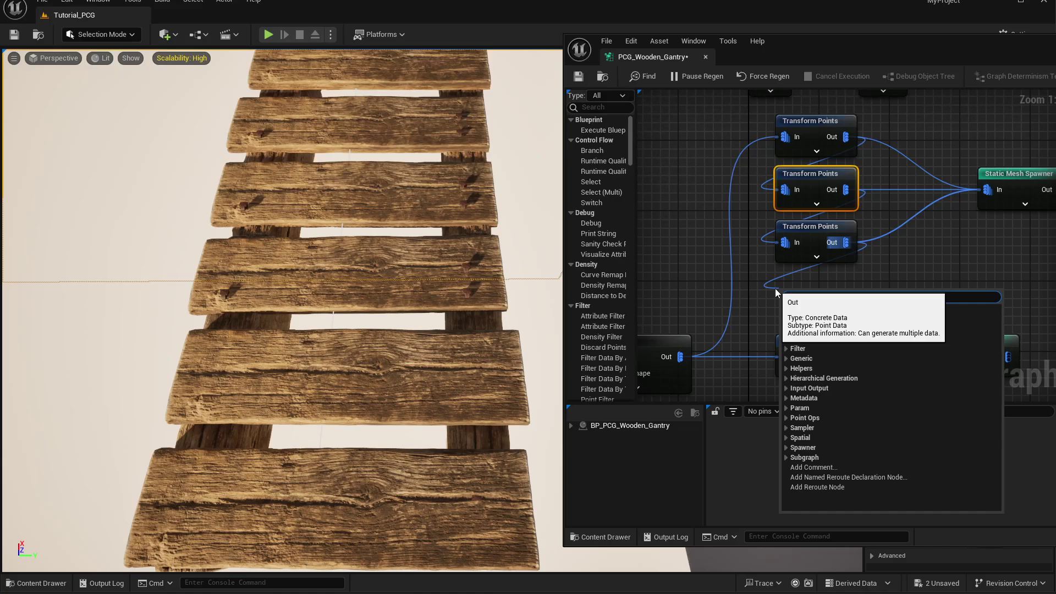
type("trans point")
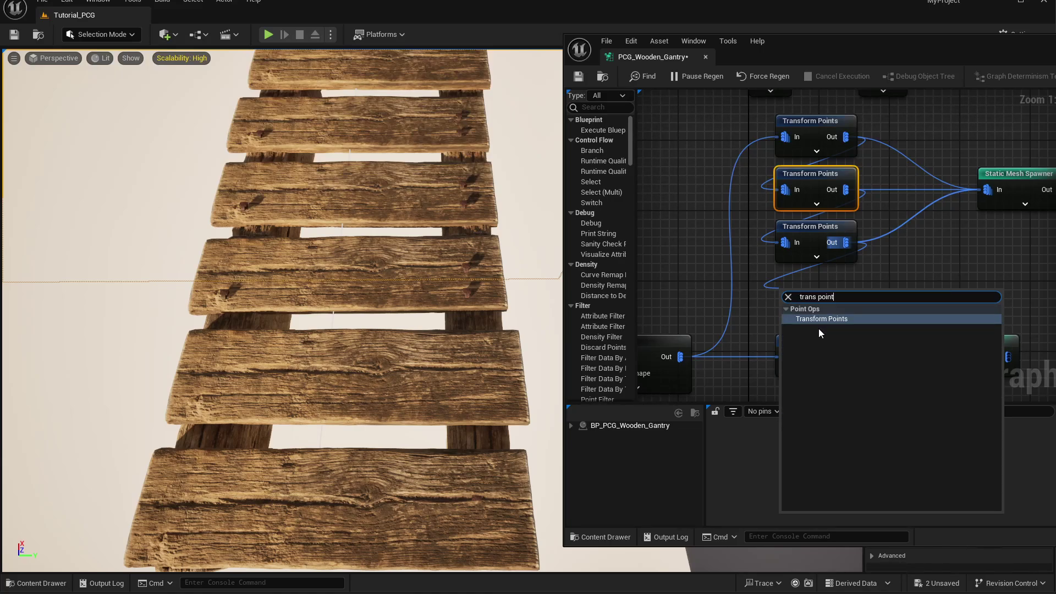
left_click(819, 322)
left_click_drag(840, 301, 983, 197)
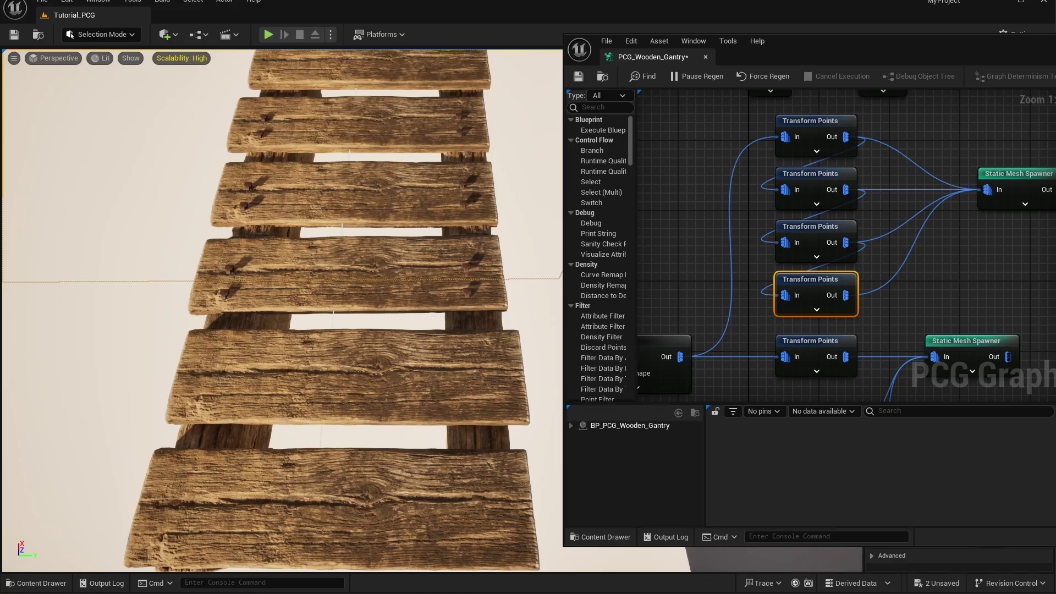
Set Offset Min Z and Offset Max Z to -3 on the first nail Transform Points node.
right_click_drag(441, 304, 423, 314)
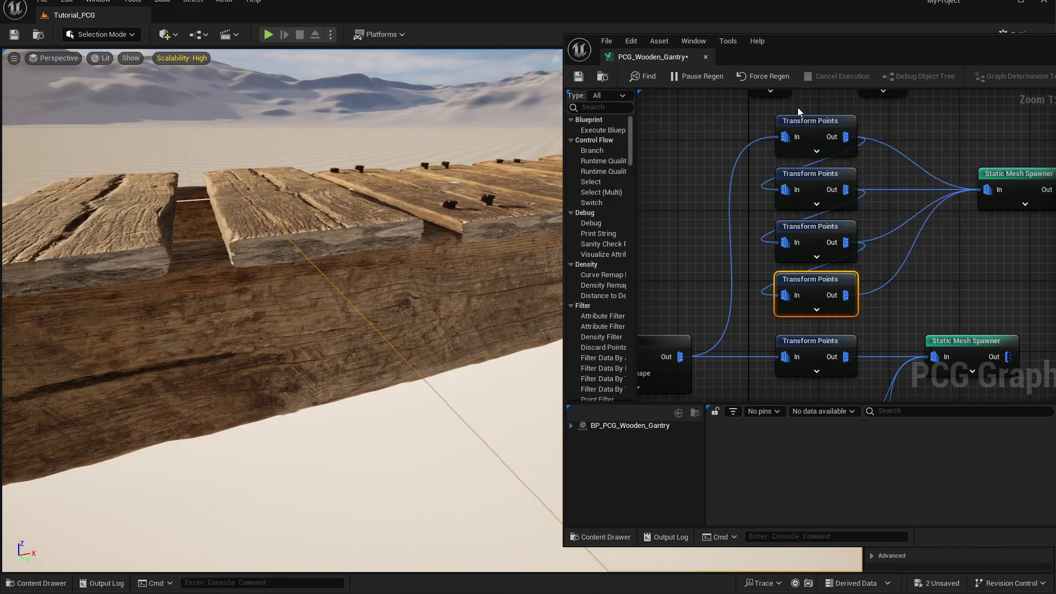
left_click(806, 122)
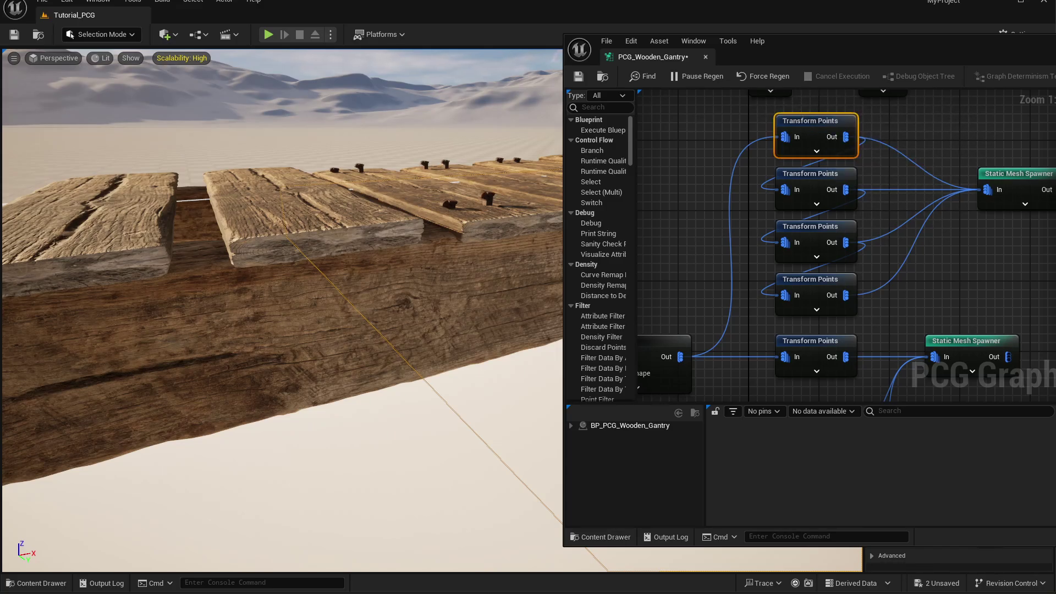
middle_click_drag(423, 251, 436, 335)
right_click_drag(393, 175, 520, 239)
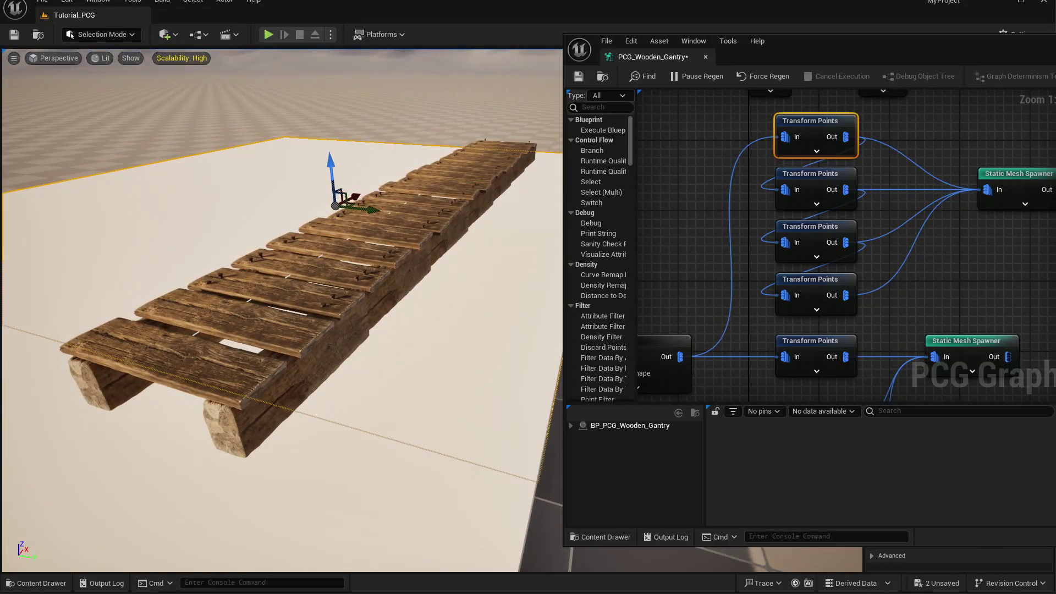
left_click_drag(1007, 49, 699, 52)
key("Tab")
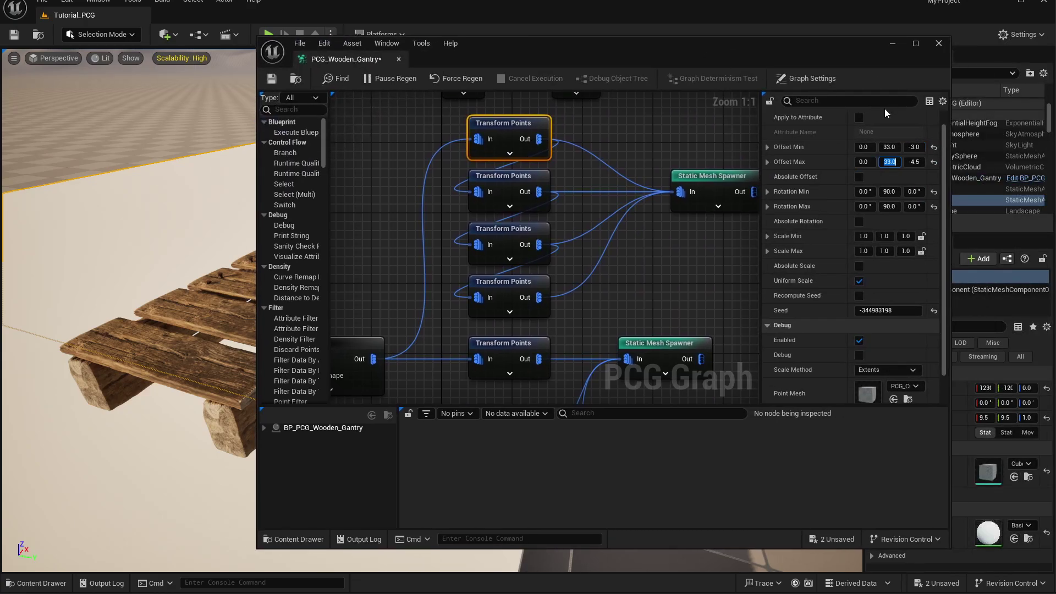
key("Tab")
type("-3")
key("Tab")
left_click_drag(586, 57, 859, 70)
right_click_drag(387, 428, 280, 423)
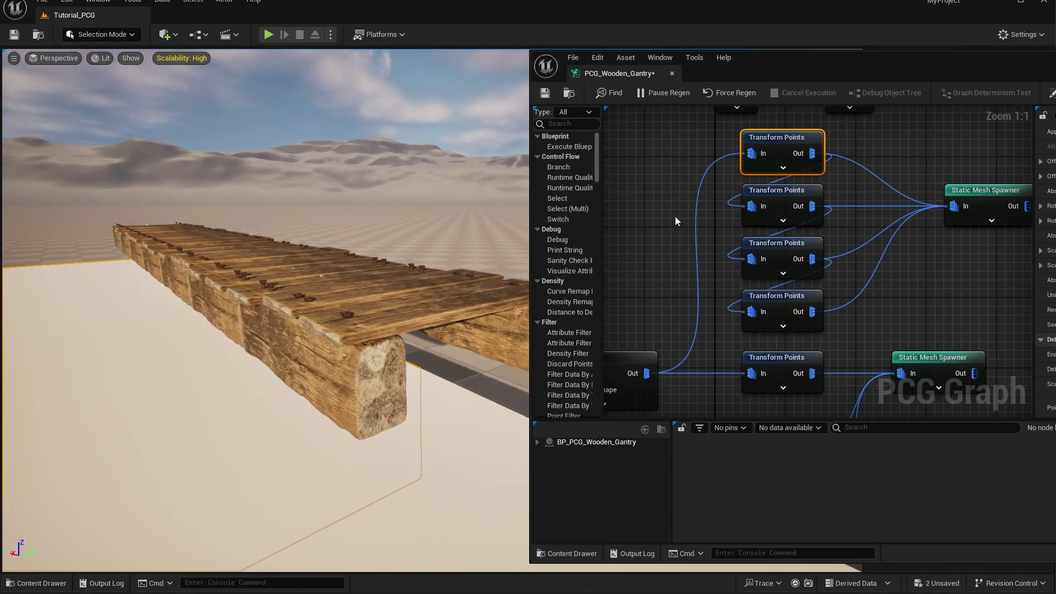
Move the loose sample plank across the platform to the side of the gantry.
left_click_drag(726, 67, 1053, 69)
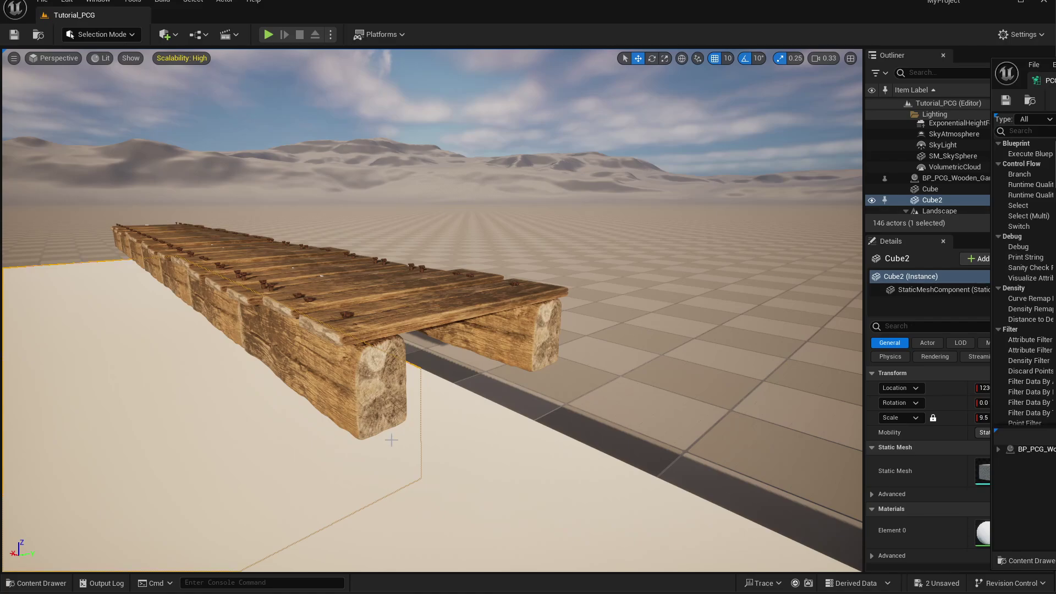
right_click_drag(221, 485, 341, 413)
right_click_drag(520, 170, 357, 220)
right_click_drag(134, 327, 267, 309)
left_click(45, 361)
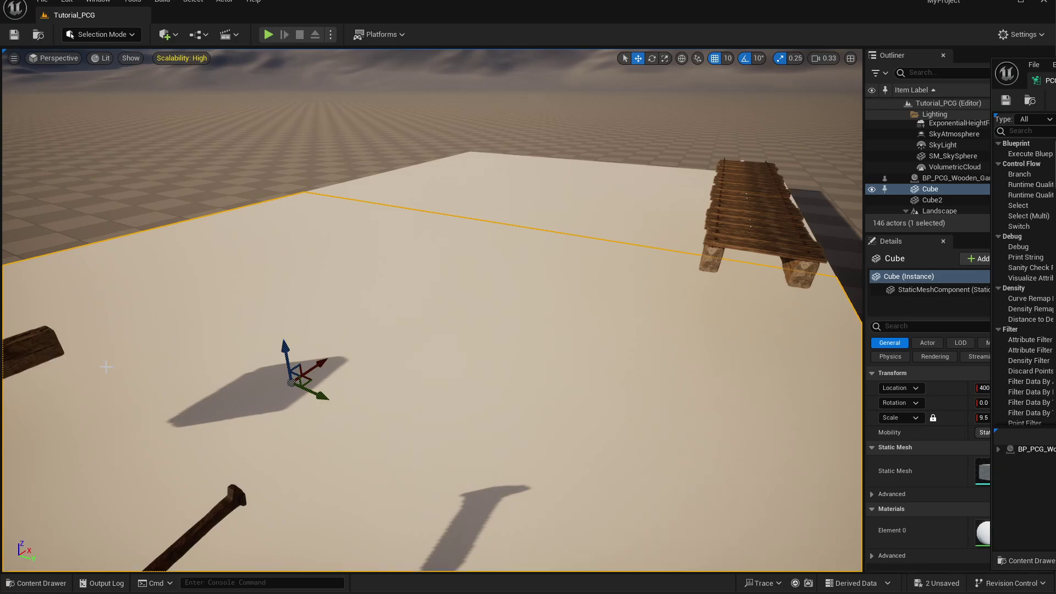
right_click_drag(106, 367, 66, 404)
left_click(78, 309)
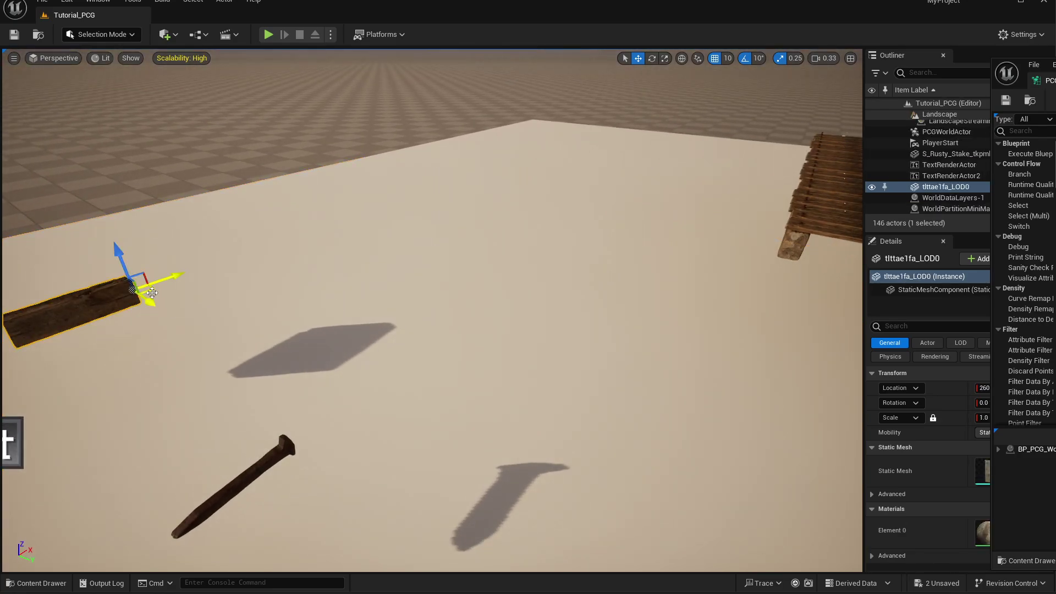
left_click_drag(148, 297, 788, 238)
Rotate the sample plank to 140° about X and position its upper end against the gantry's side edge.
right_click_drag(787, 239, 819, 212)
key("e")
left_click_drag(644, 262, 695, 253)
key("w")
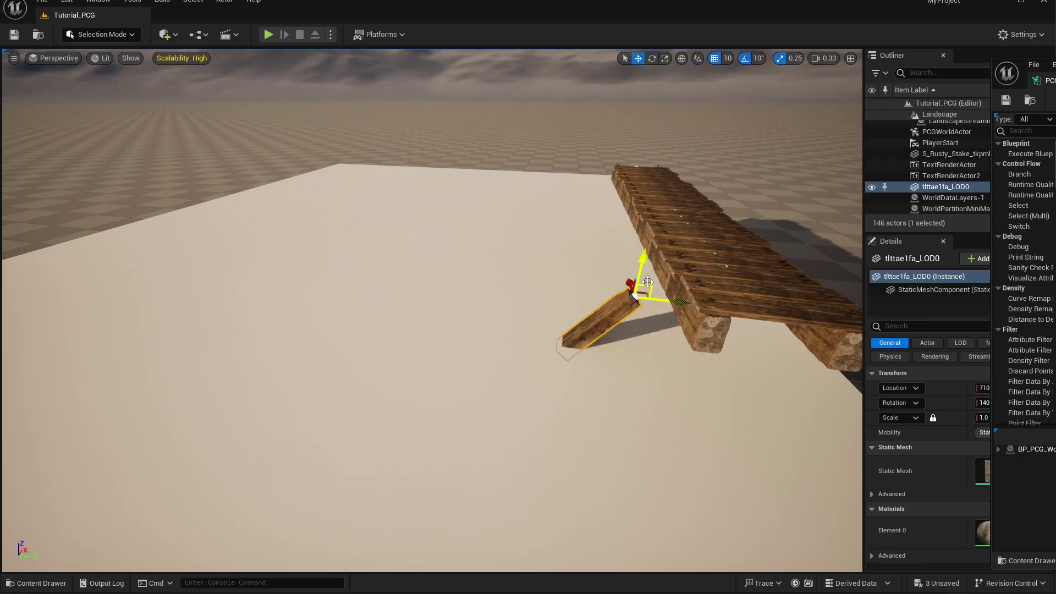
left_click_drag(643, 277, 674, 247)
mouse_move(673, 247)
right_mouse_down()
mouse_move(622, 201)
mouse_move(679, 208)
mouse_move(684, 258)
right_mouse_up()
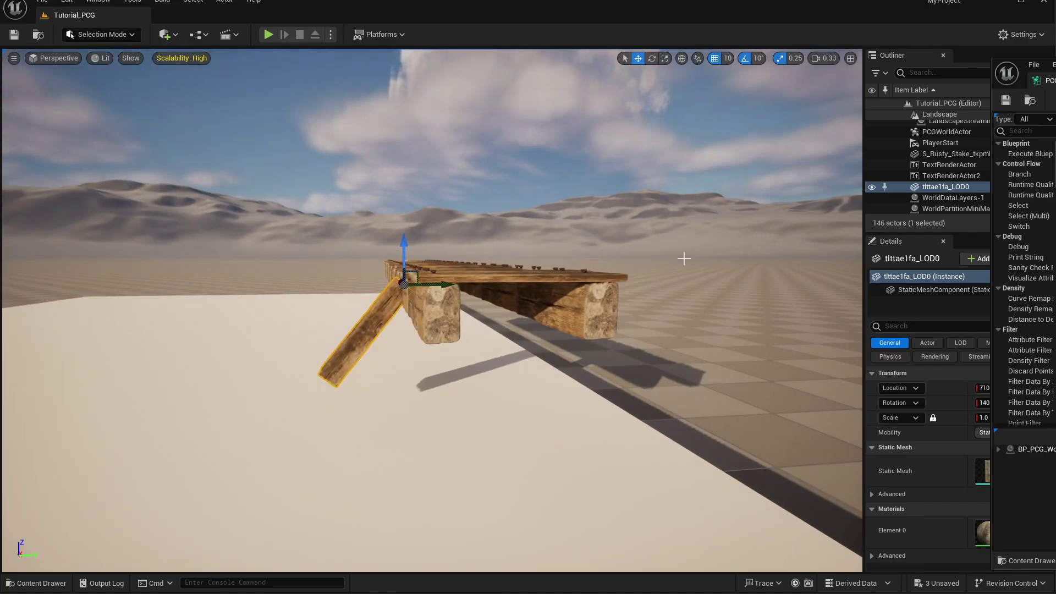
right_click_drag(672, 250, 666, 257)
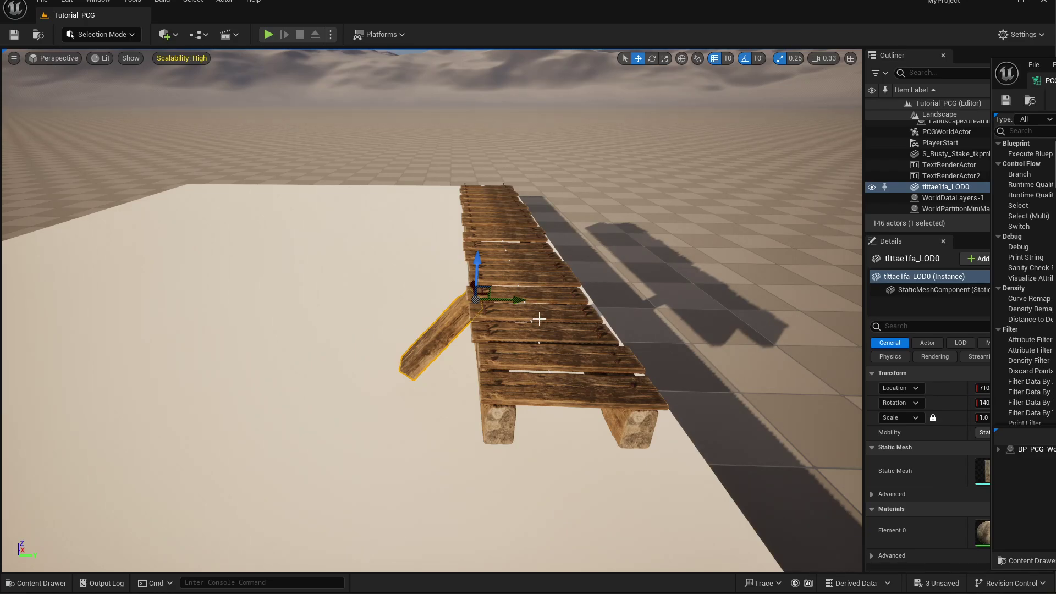
Delete the loose sample plank beside the gantry.
left_click(640, 250)
left_click(425, 351)
key("Delete")
Extend the gantry's spline by duplicating its end point and placing the new point further along the platform in a gentle curve.
left_click(534, 317)
right_click_drag(534, 317, 374, 342)
key("d")
key("s")
left_click_drag(496, 335, 130, 394)
key("d")
mouse_move(131, 395)
right_mouse_down()
mouse_move(66, 385)
mouse_move(131, 394)
right_mouse_up()
key("s")
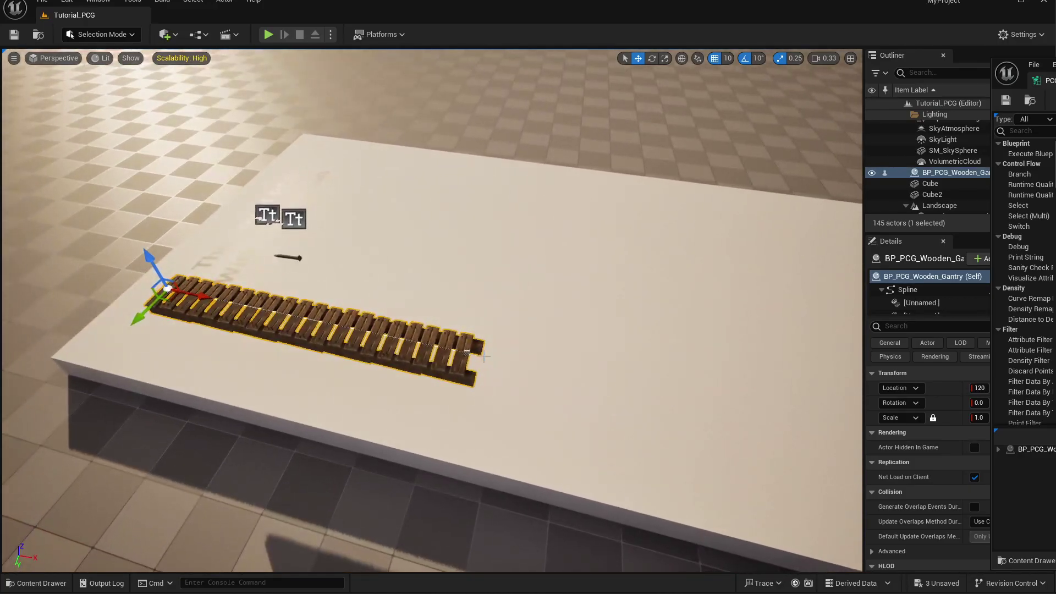
left_click(467, 352)
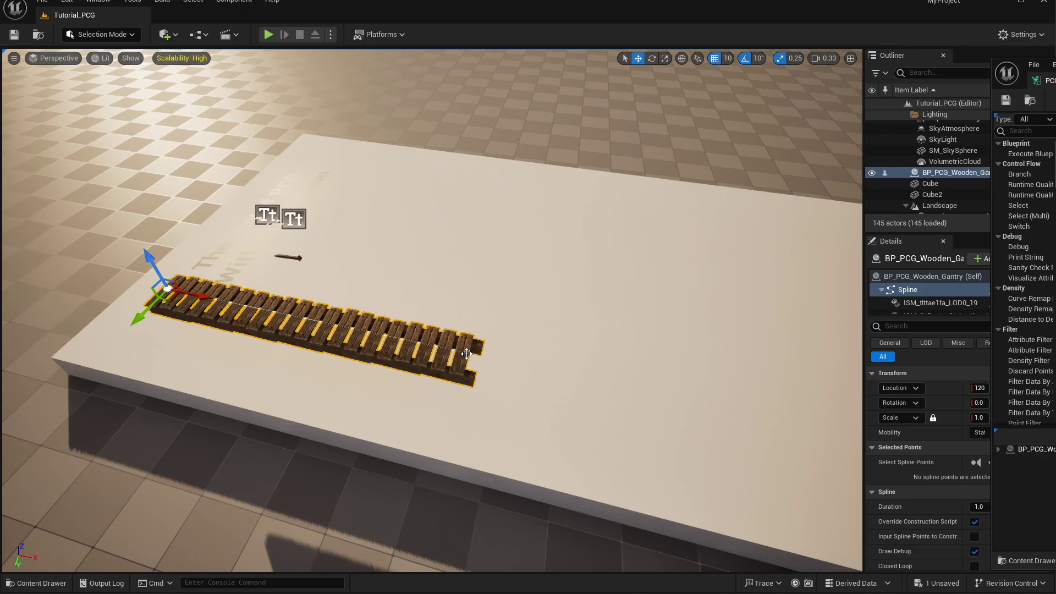
left_click(468, 352)
left_click(467, 352)
left_click(467, 352)
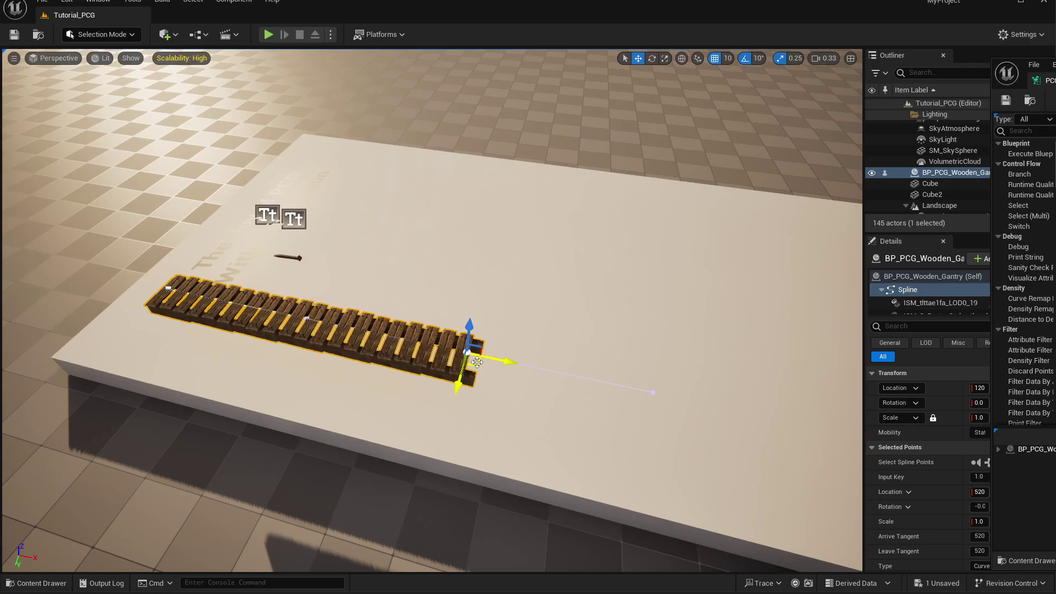
left_click_drag(476, 362, 596, 381, "alt")
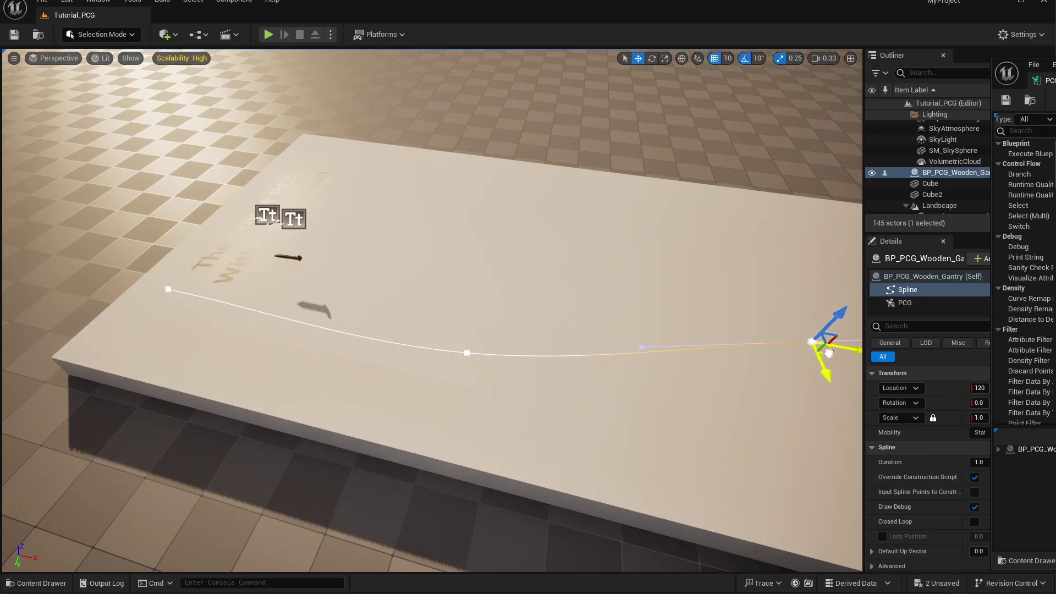
Continue the wooden gantry's spline with further duplicated end points, curving across the platform and out past its far edge.
left_click_drag(829, 353, 862, 343)
right_click_drag(861, 342, 1006, 324)
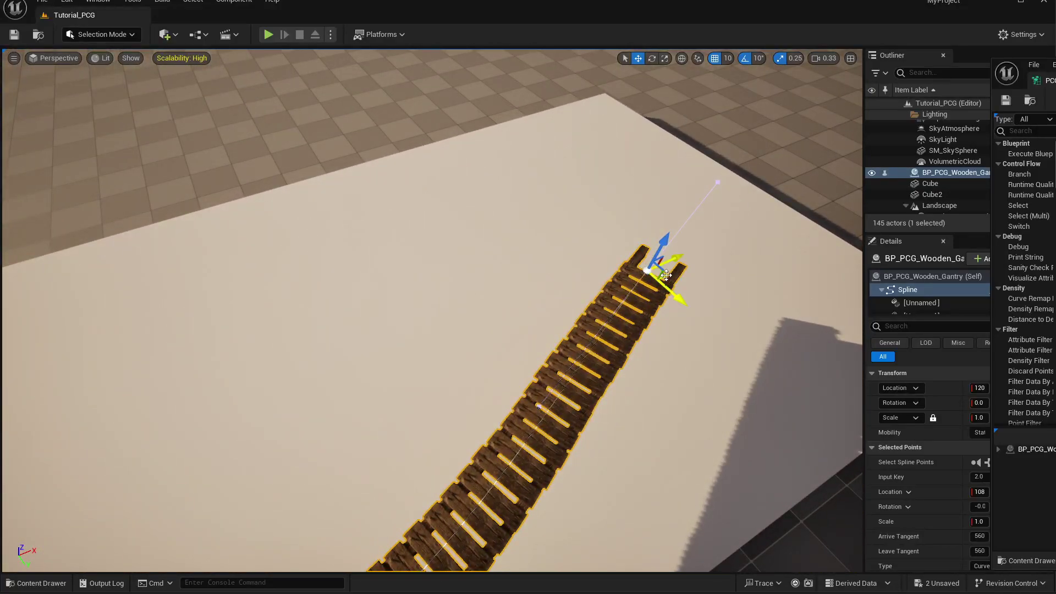
left_click_drag(666, 275, 653, 92, "alt")
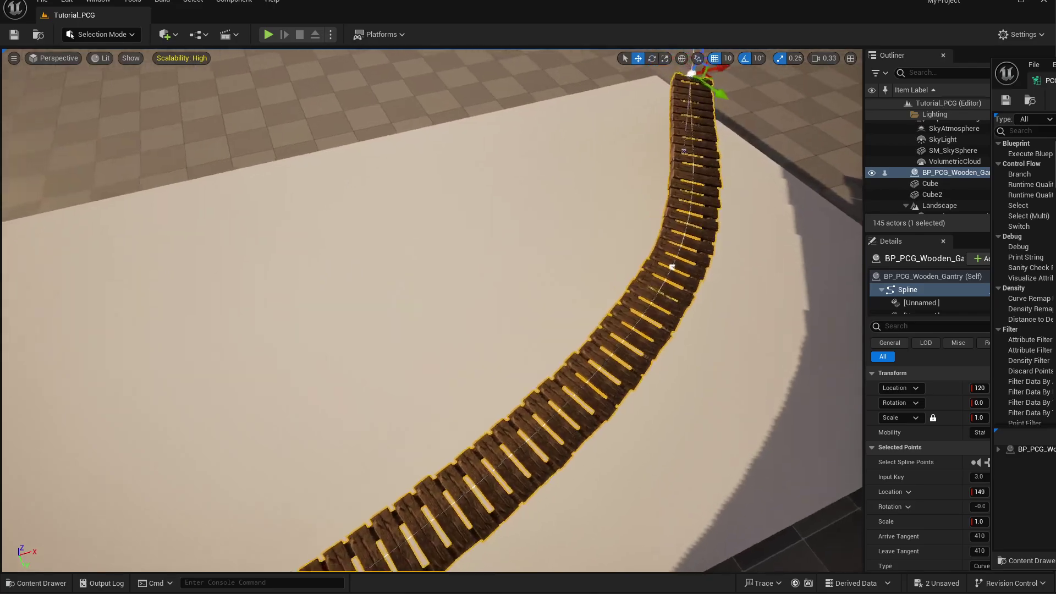
right_click_drag(653, 110, 698, 69)
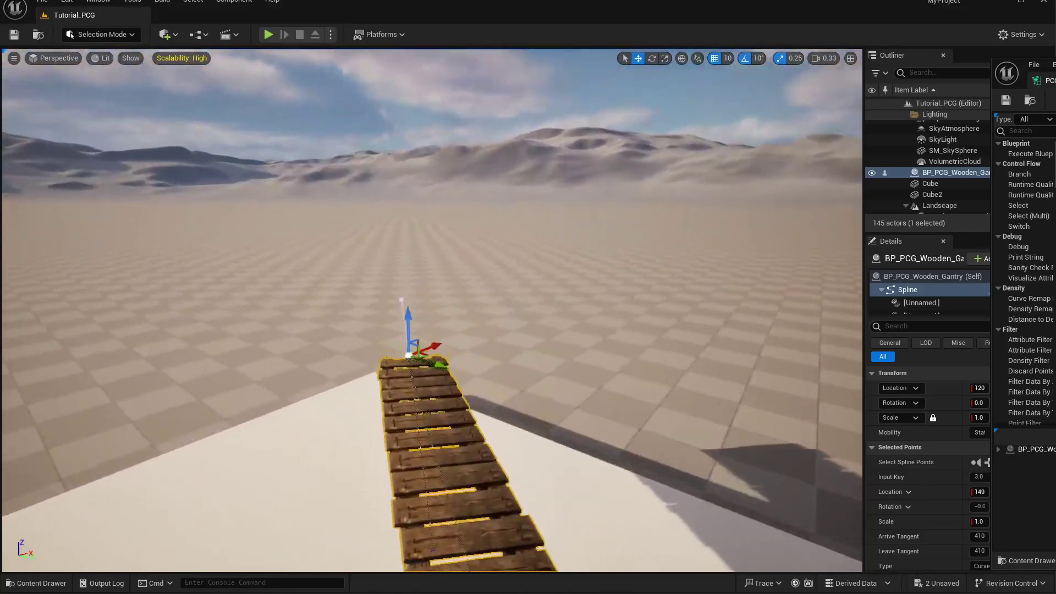
right_click_drag(484, 386, 504, 483)
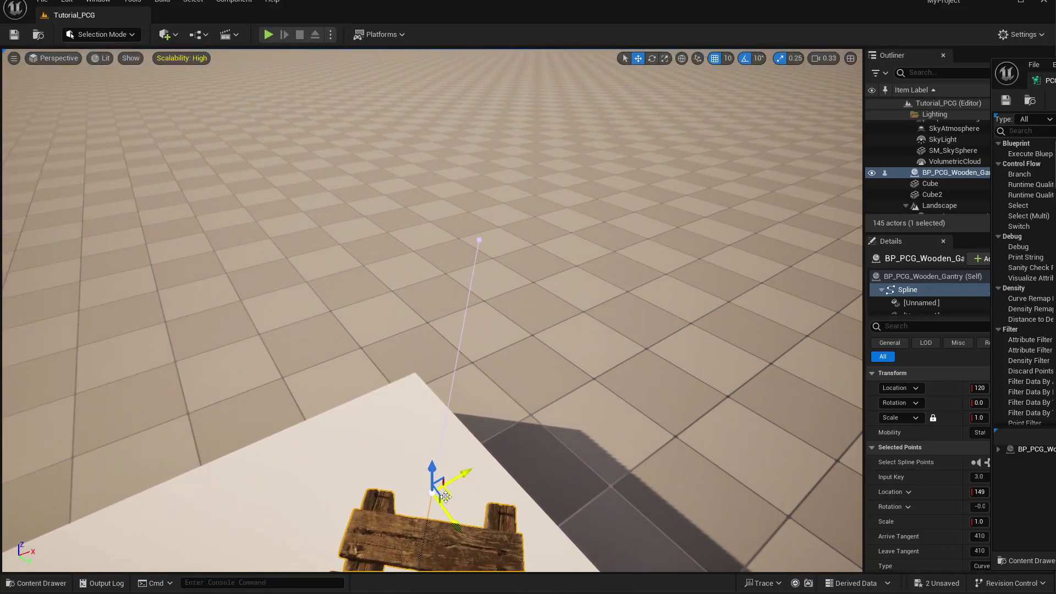
left_click_drag(446, 496, 507, 122, "alt")
right_click_drag(507, 122, 477, 197)
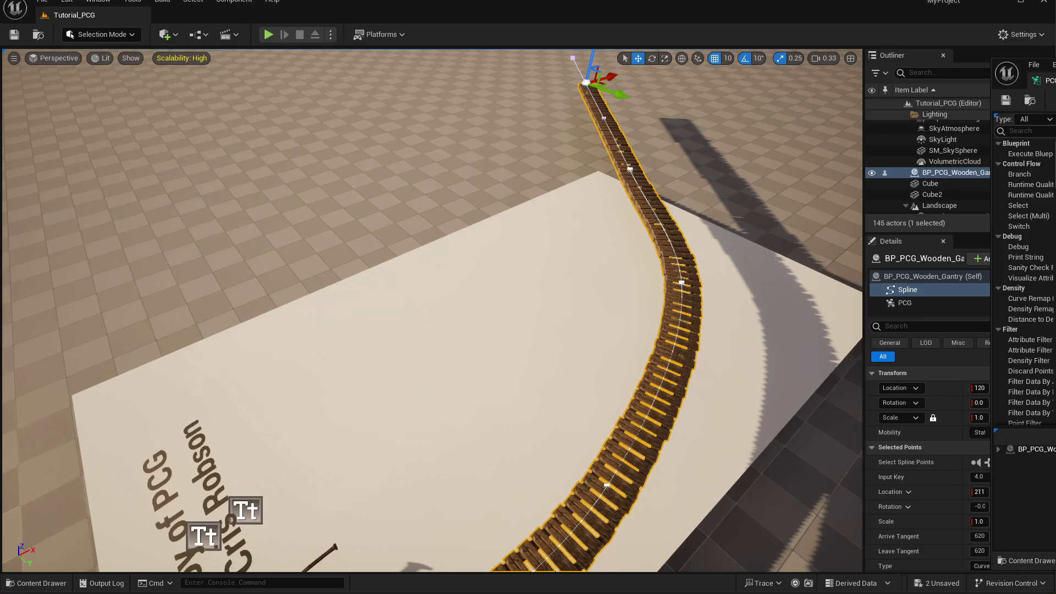
Place BP_PCG_Gantries_2 on the platform beside the wooden gantry and stretch its spline's end point out to X 500.
left_click_drag(198, 536, 313, 240)
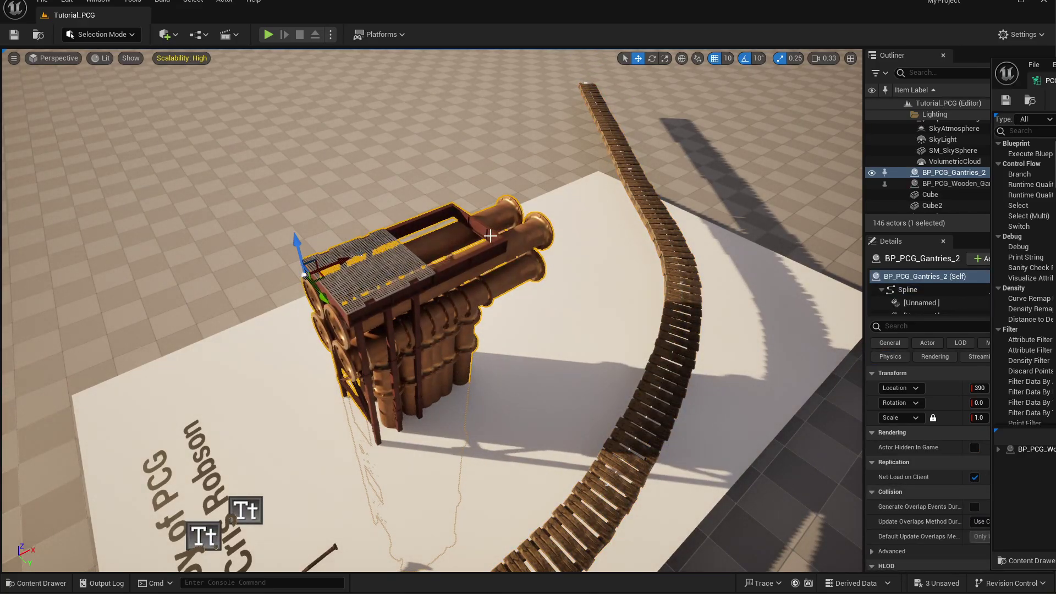
right_click_drag(490, 236, 452, 287)
key("w")
left_click(451, 282)
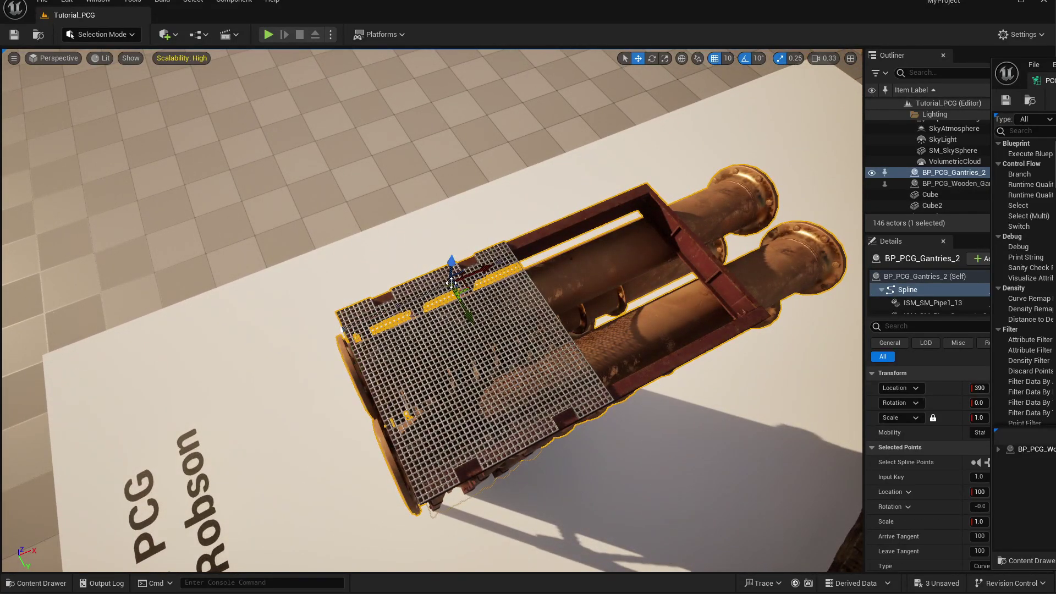
left_click_drag(478, 266, 808, 122)
key("s")
right_click_drag(618, 234, 619, 234)
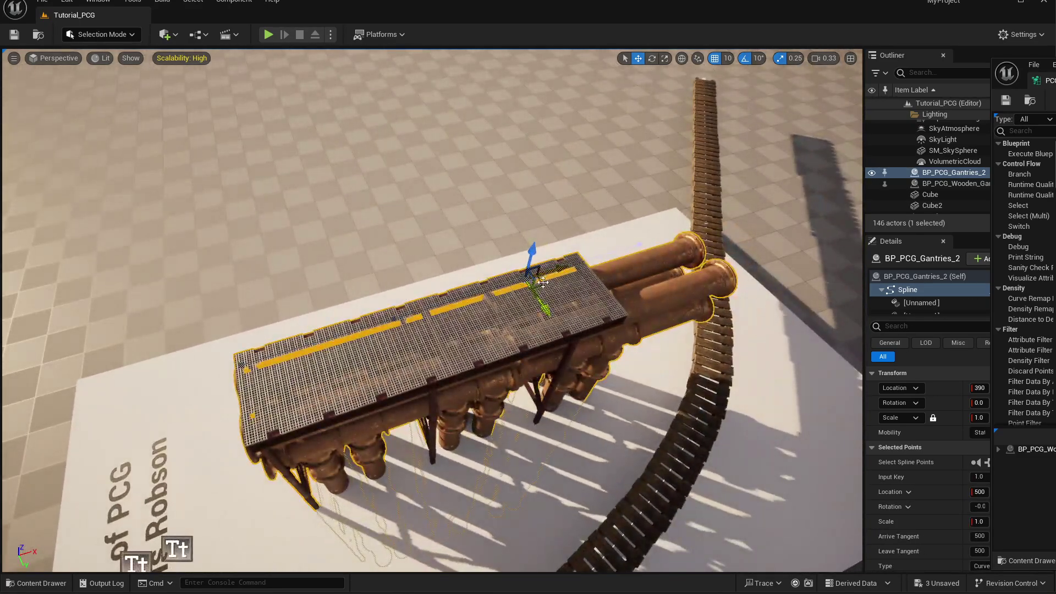
Extend the pipe gantry's spline with a duplicated end point at X 900, curving away, and tilt that point about -32° about X.
left_click_drag(542, 282, 625, 114, "alt")
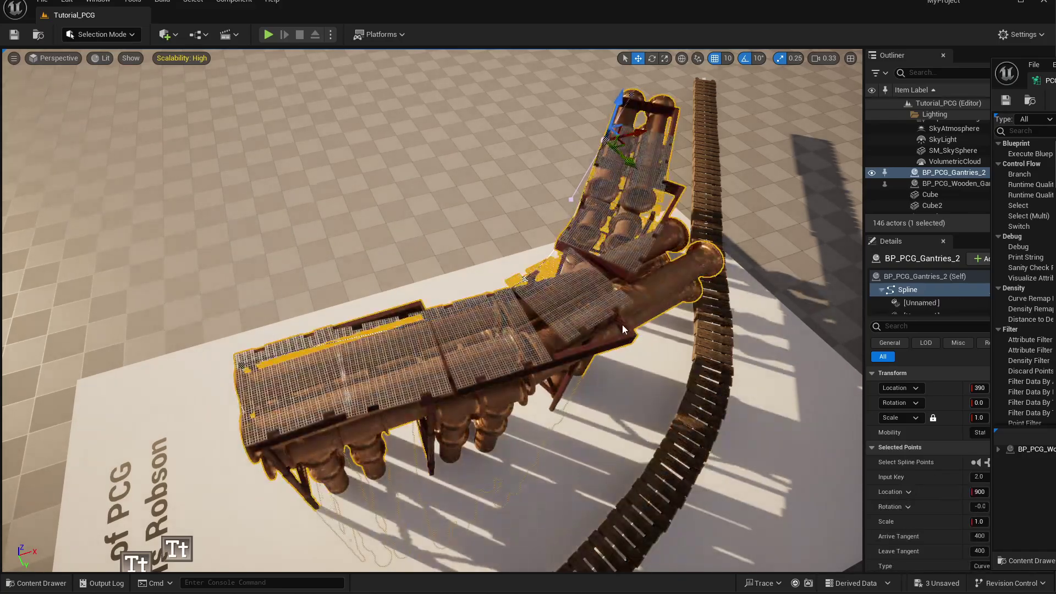
key("a")
right_click_drag(622, 324, 622, 324)
key("e")
left_click_drag(410, 275, 419, 235)
right_click_drag(419, 235, 419, 235)
right_click_drag(467, 273, 468, 273)
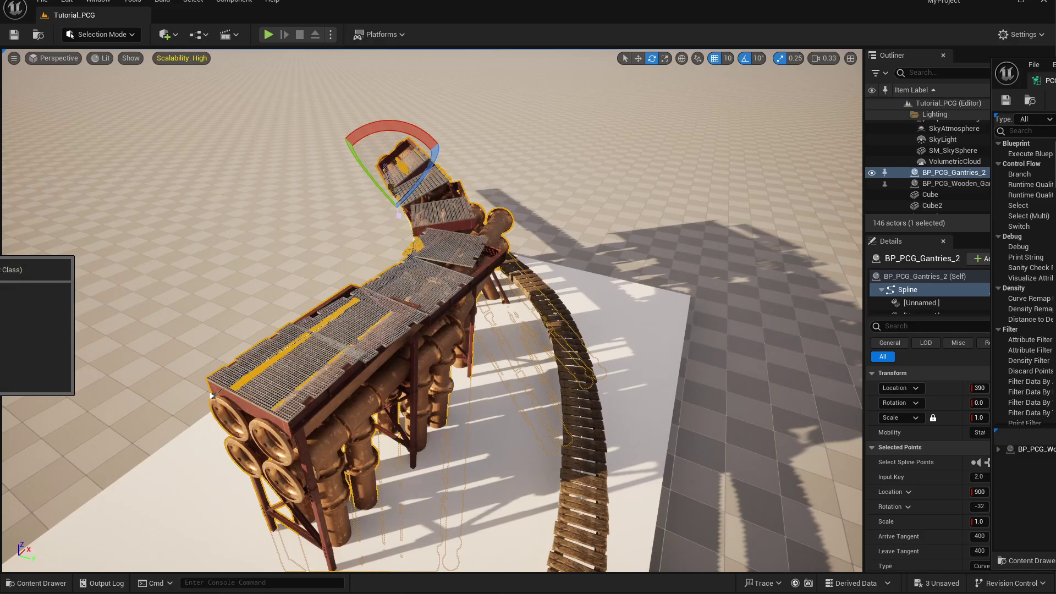
Place BP_PCG_Complex_Cave_System beside the gantries and lengthen its spline by moving the end point to X 810.
right_click_drag(424, 421, 506, 418)
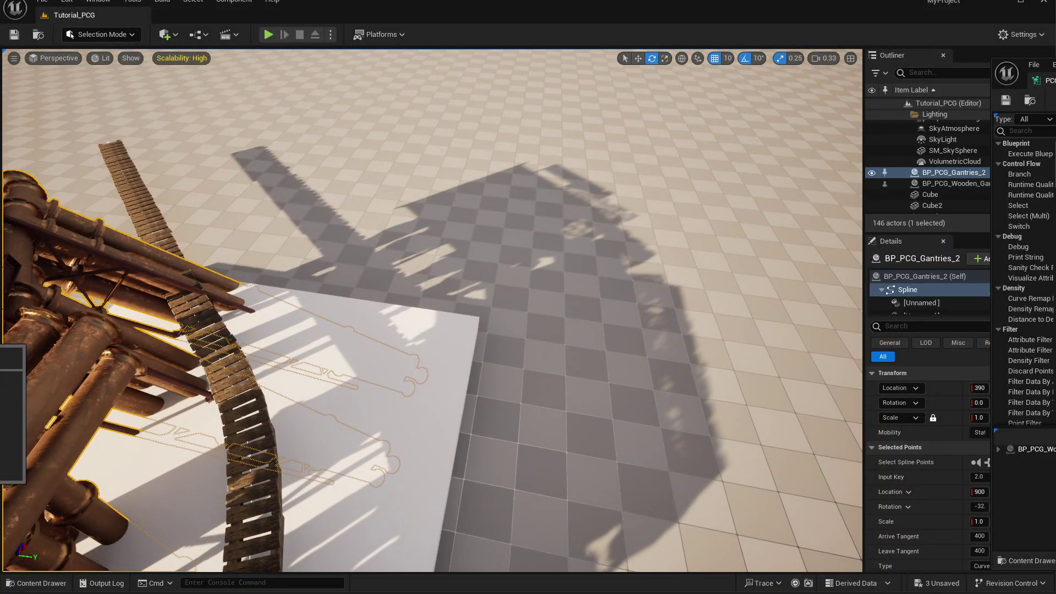
left_click_drag(423, 407, 423, 410)
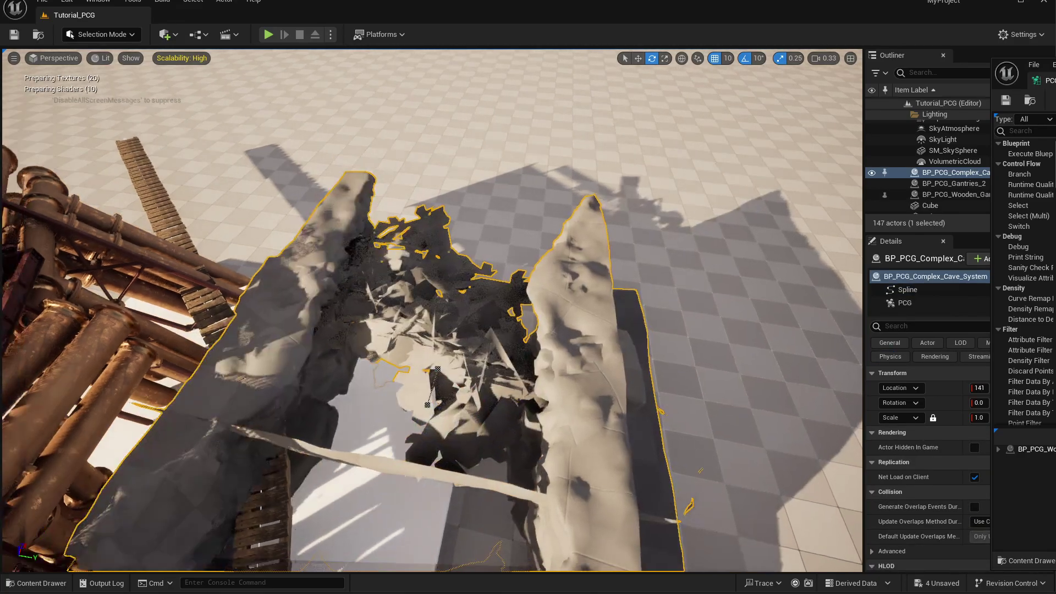
mouse_move(423, 410)
right_mouse_down()
mouse_move(422, 330)
mouse_move(430, 391)
right_mouse_up()
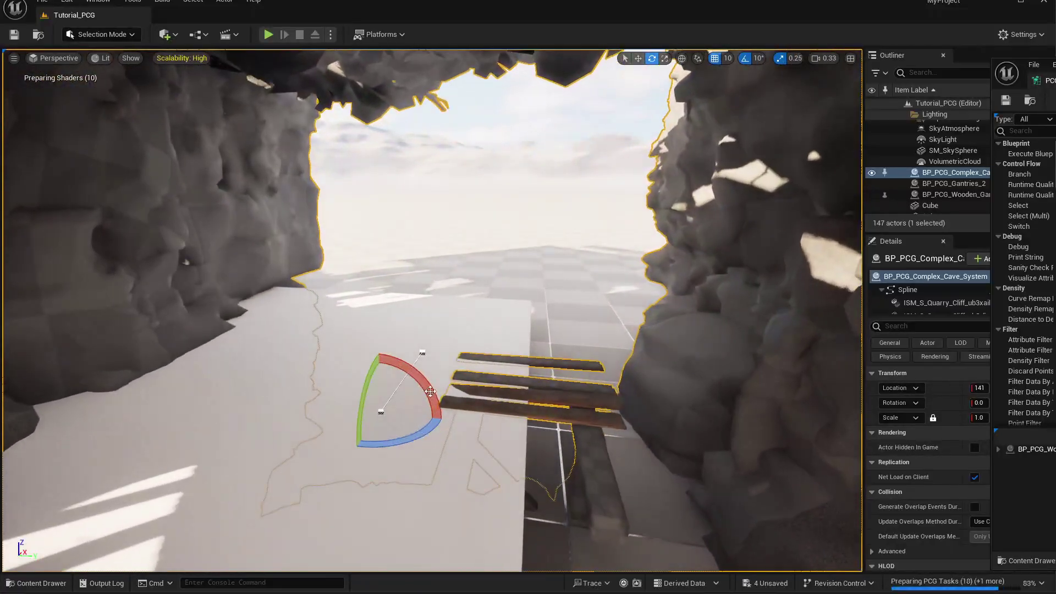
left_click(423, 351)
left_click(422, 353)
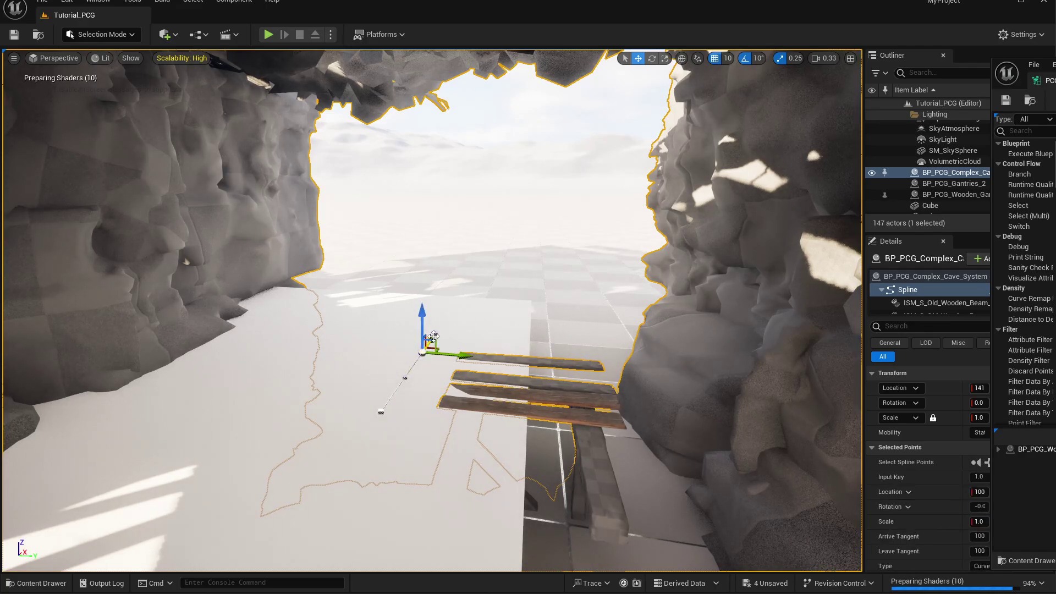
left_click_drag(433, 336, 509, 226)
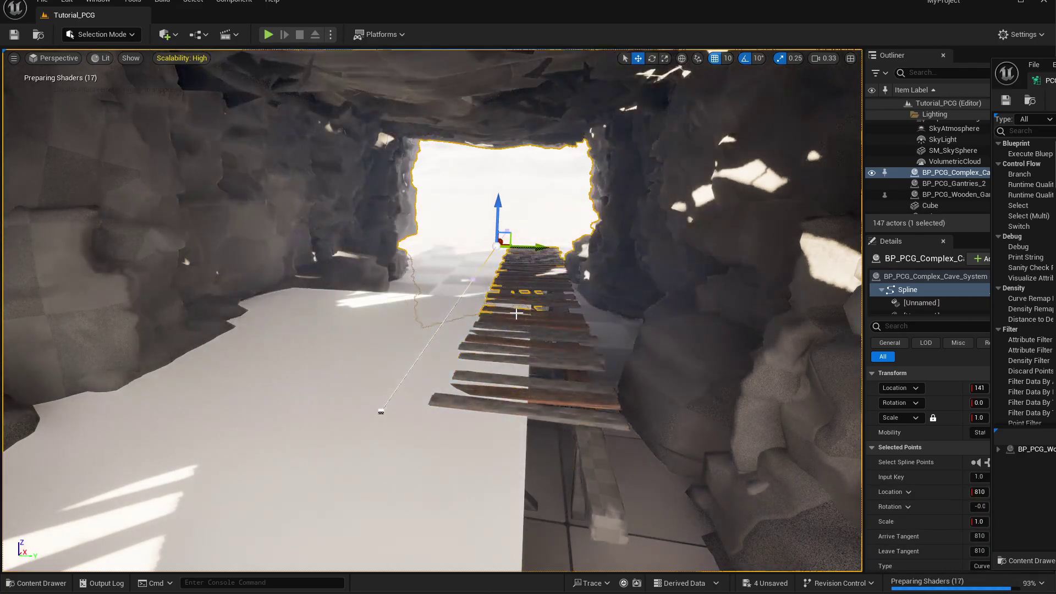
Try to raise the cave by moving one of its cliff mesh components upward.
right_click_drag(517, 314, 528, 294)
key("s")
left_click(517, 313)
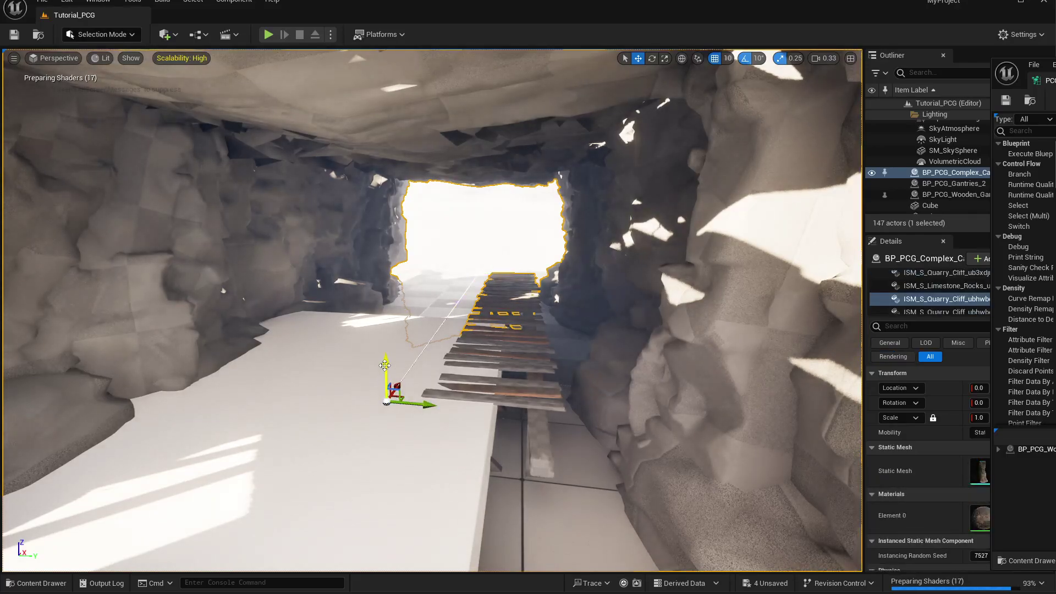
left_click_drag(385, 365, 405, 263)
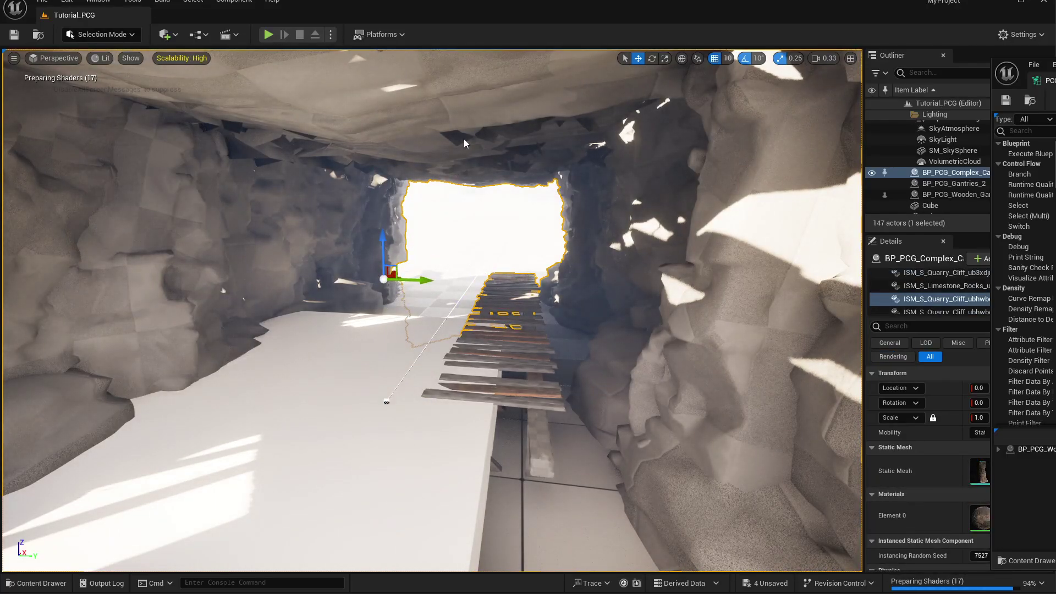
key("Escape")
key("s")
right_click_drag(460, 137, 468, 154)
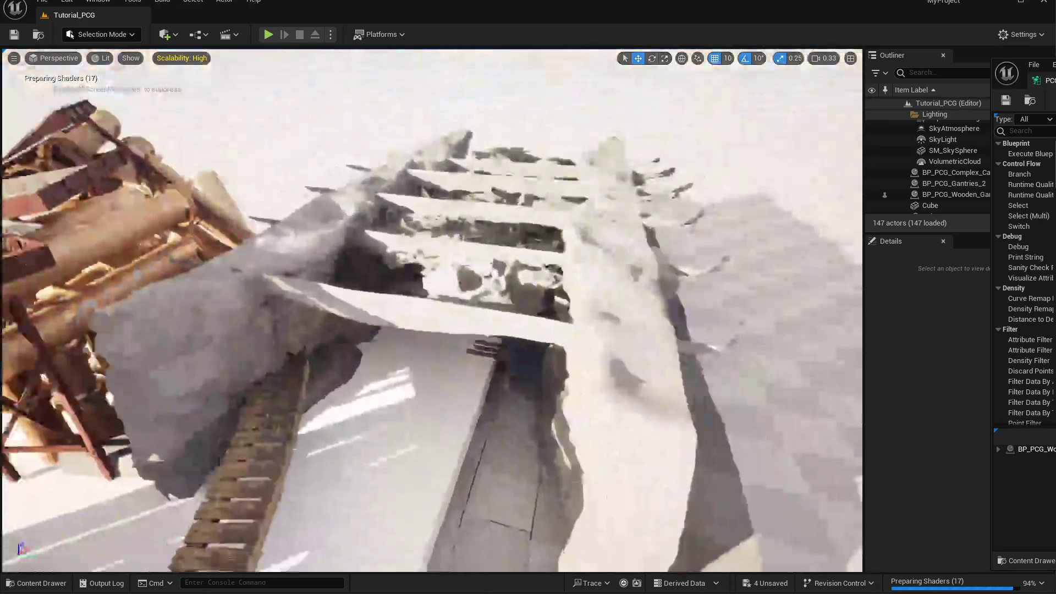
Raise the whole cave system actor above the platform and view its interior walkway.
left_click(574, 349)
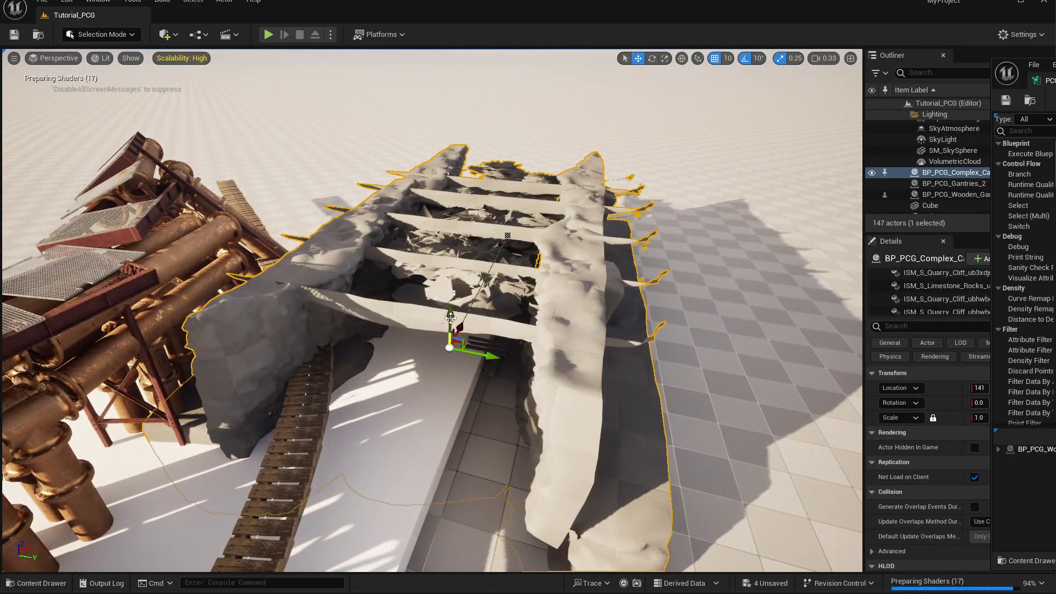
left_click_drag(451, 318, 456, 178)
key("w")
right_click_drag(465, 207, 492, 149)
key("w")
key("a")
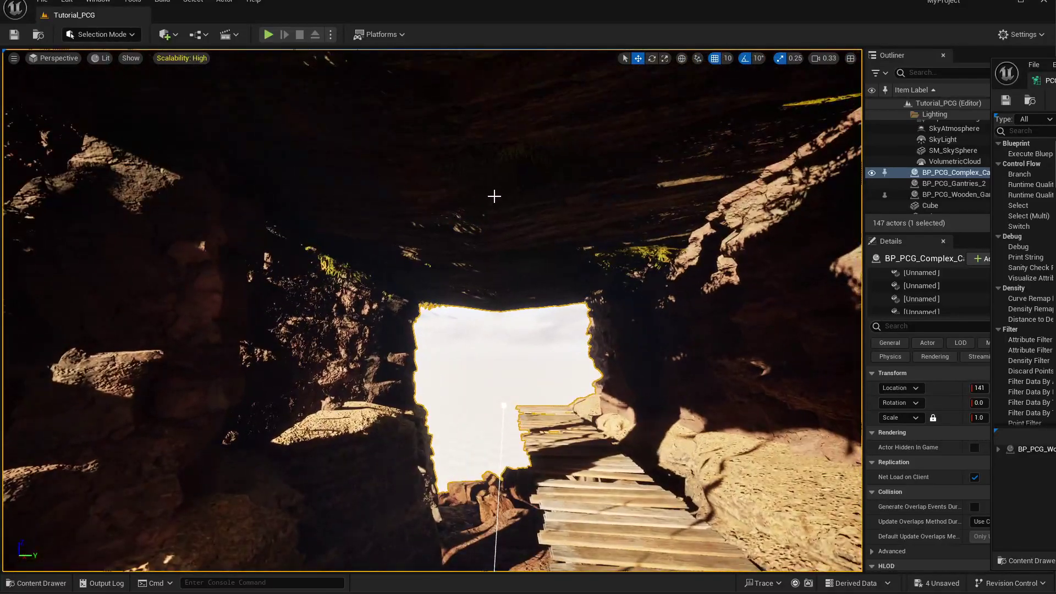
right_click_drag(493, 196, 481, 300)
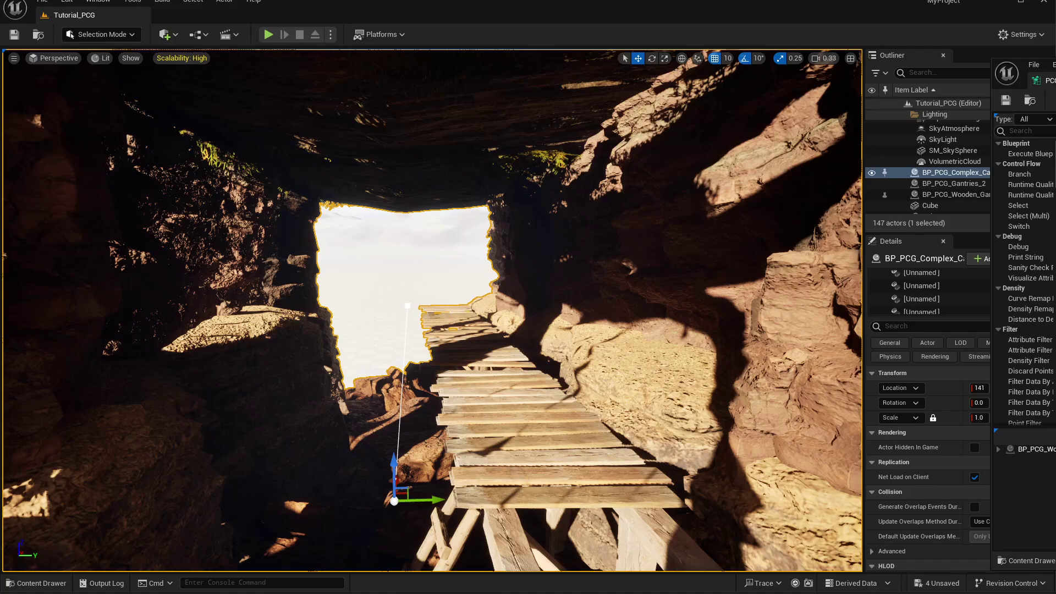
Bring the PCG_Complex_Cave_System graph into view and examine the nodes in its Cave Walls Base group.
left_click_drag(532, 1, 493, 78)
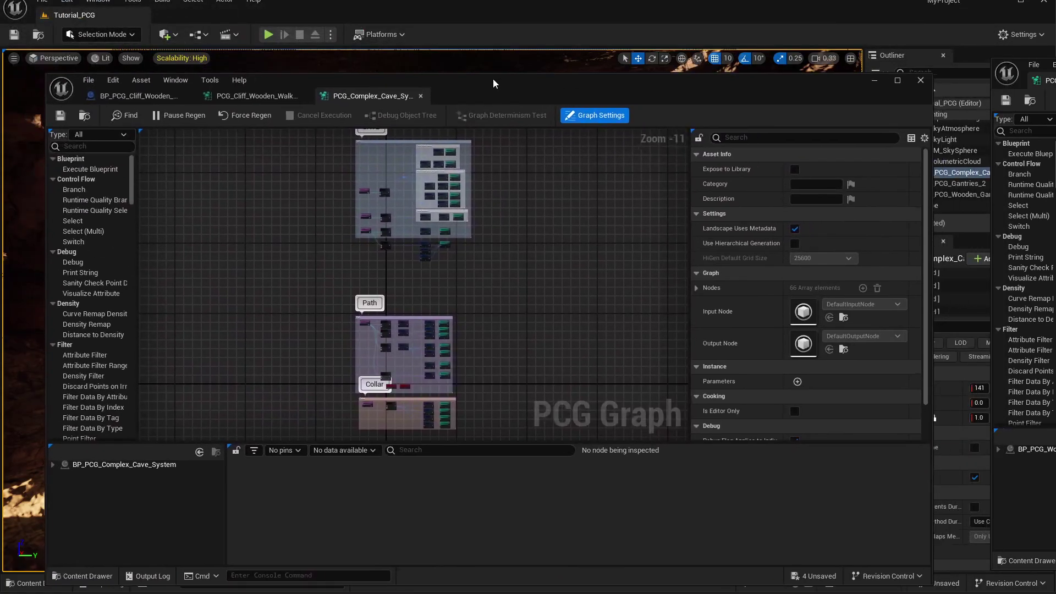
right_click_drag(287, 212, 379, 248)
scroll(323, 185, "down", 1)
scroll(413, 258, "up", 12)
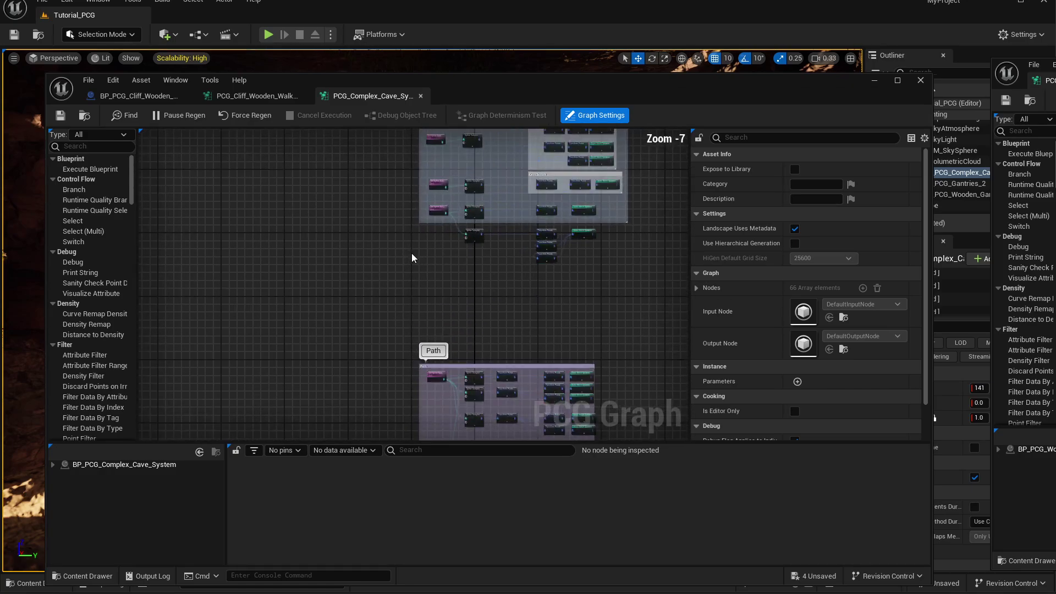
right_click_drag(614, 264, 451, 390)
mouse_move(499, 222)
right_mouse_down()
mouse_move(371, 305)
mouse_move(312, 390)
right_mouse_up()
mouse_move(332, 248)
right_mouse_down()
mouse_move(250, 319)
mouse_move(121, 312)
right_mouse_up()
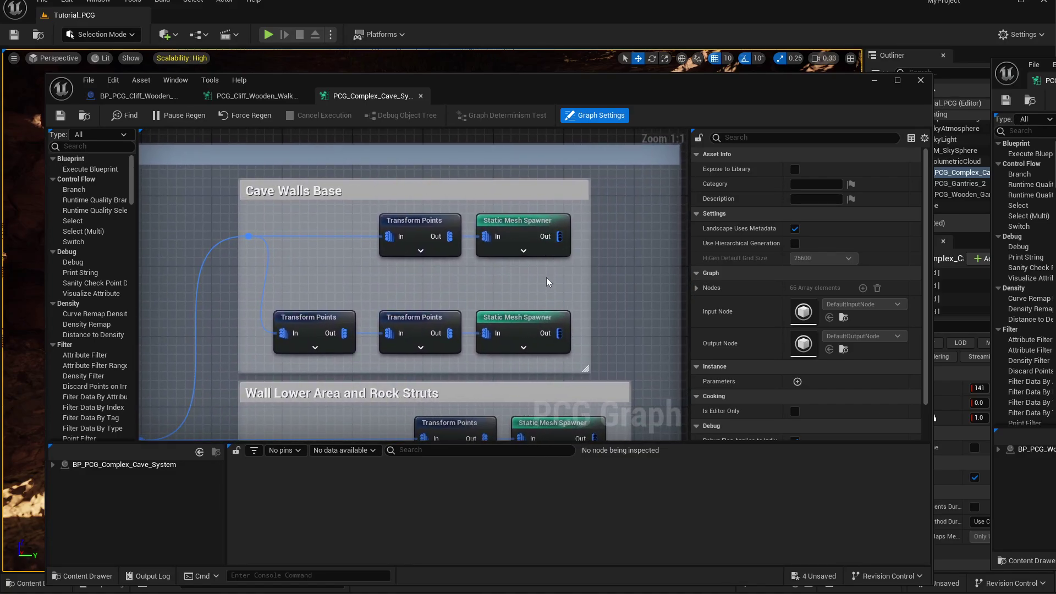
left_click(544, 247)
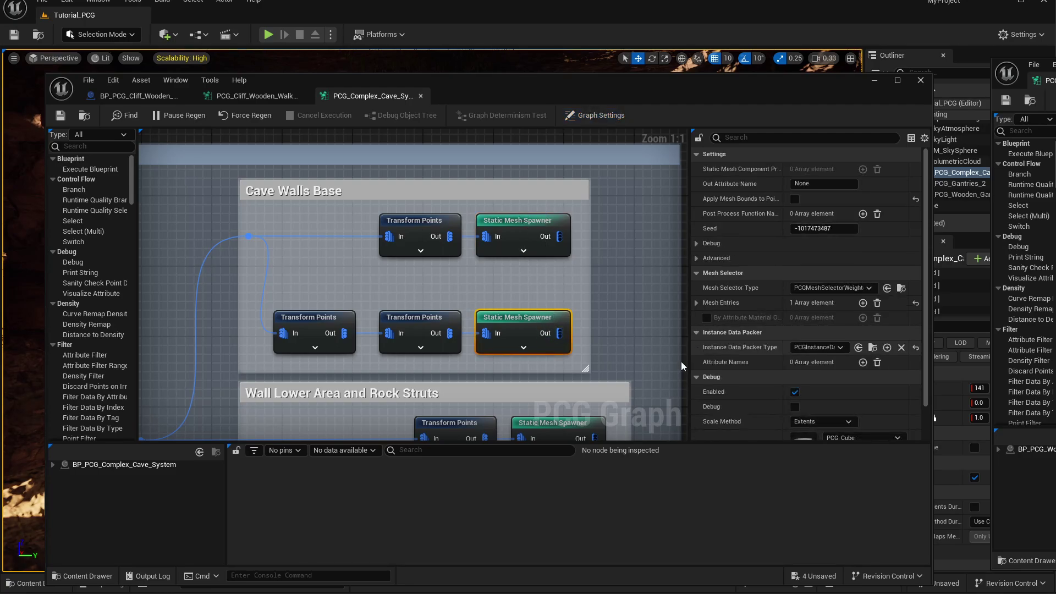
Examine the Wall Lower Area and Rock Struts and Cave Bottom groups, plus the mesh entries of the spawner beneath them.
right_click_drag(360, 395, 389, 166)
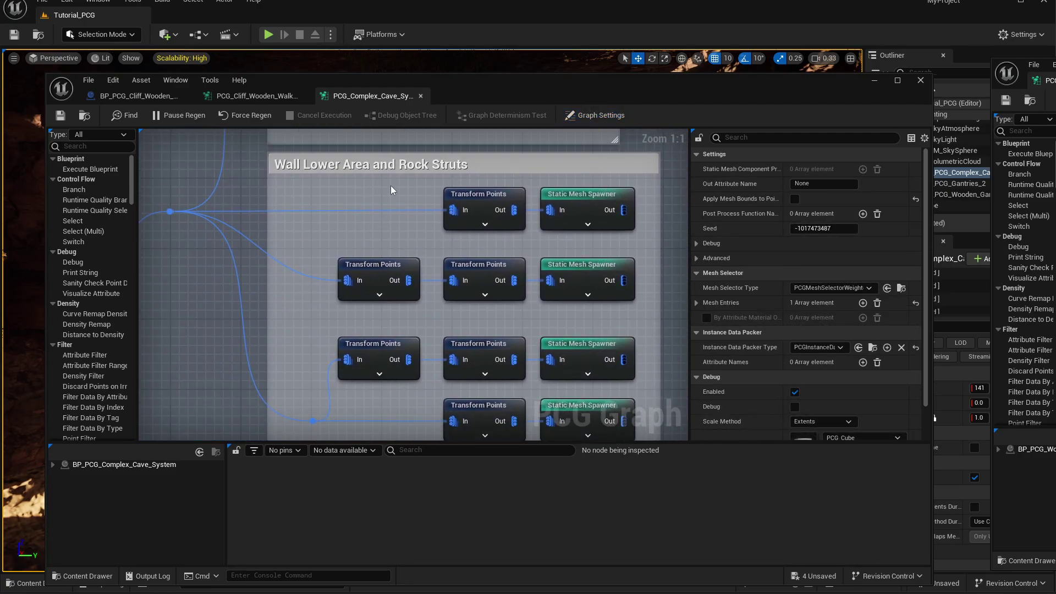
right_click_drag(550, 302, 554, 268)
right_click_drag(461, 354, 444, 103)
right_click_drag(438, 241, 395, 235)
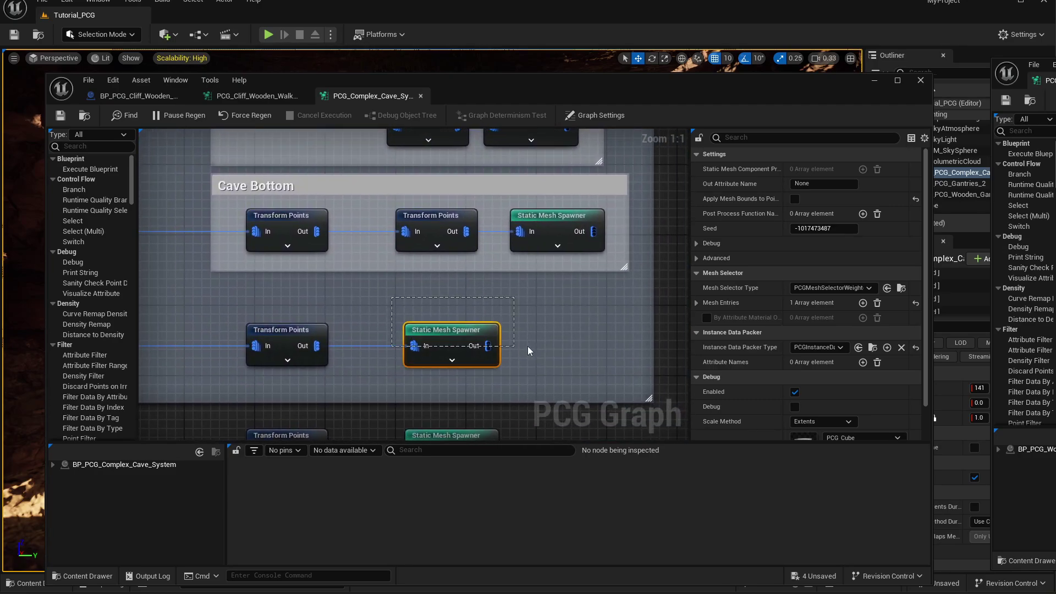
left_click_drag(528, 350, 529, 350)
left_click(698, 303)
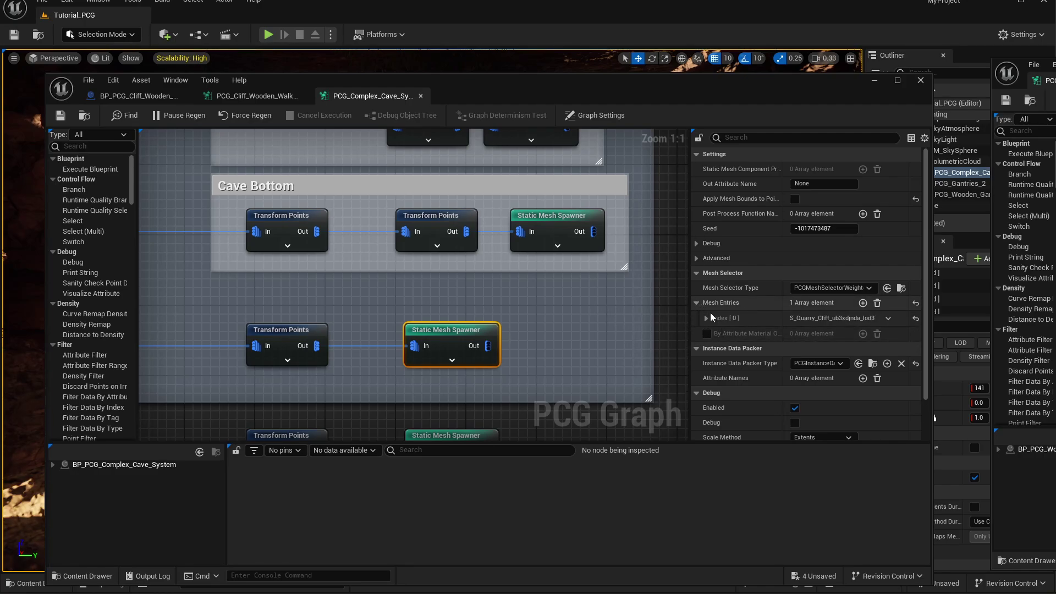
Inspect the first two mesh entries of the moss Static Mesh Spawner fed by three Transform Points nodes.
right_click_drag(585, 346, 621, 146)
left_click_drag(517, 306, 476, 238)
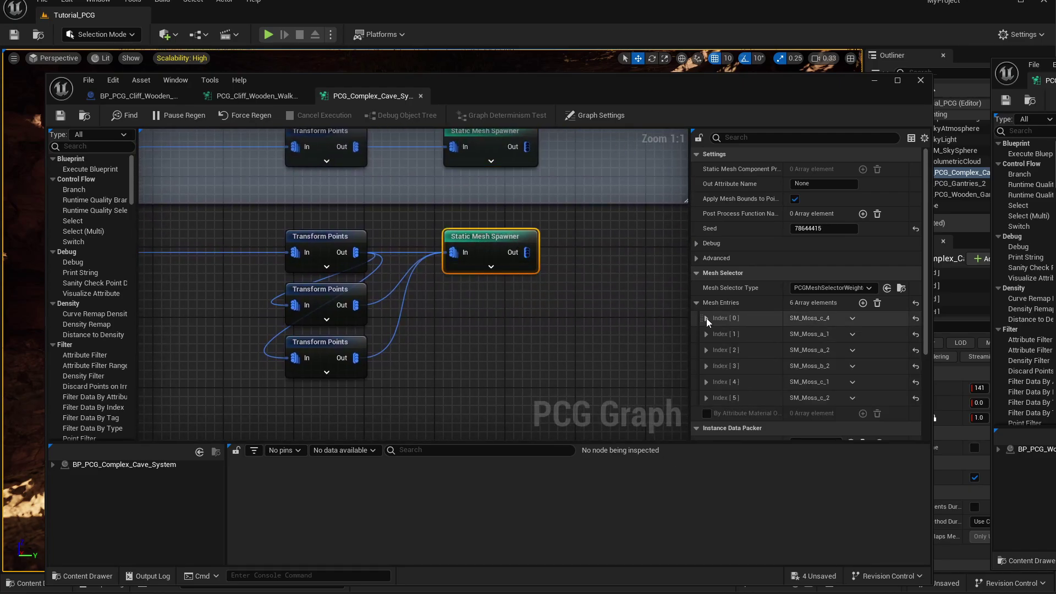
left_click(706, 318)
left_click(707, 379)
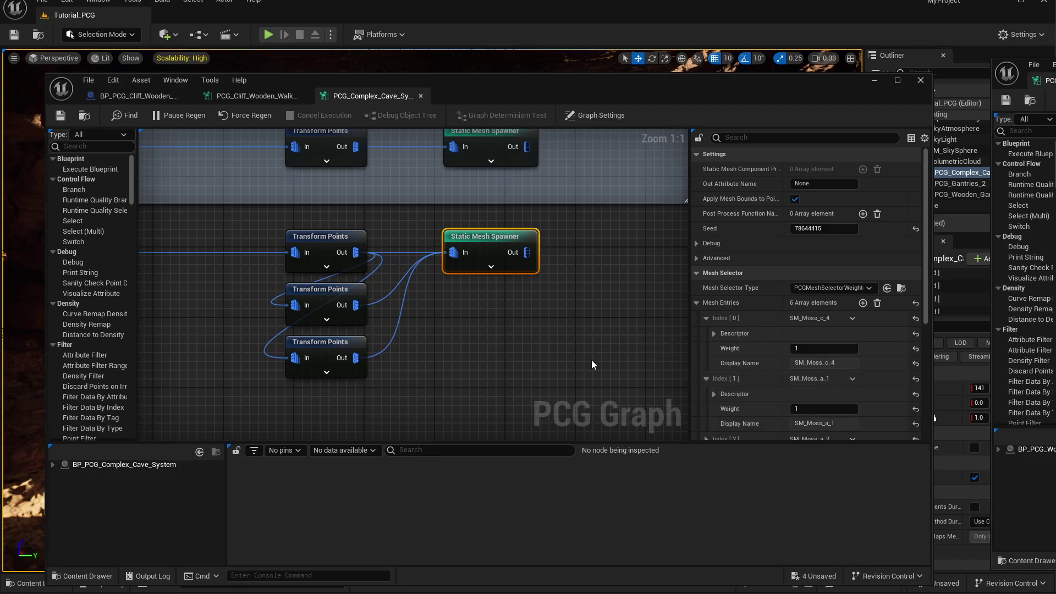
Enclose the three Transform Points nodes and the moss Static Mesh Spawner in a comment titled "Sample Moss onto SPline".
right_click_drag(592, 360, 637, 348)
left_click_drag(615, 375, 279, 227)
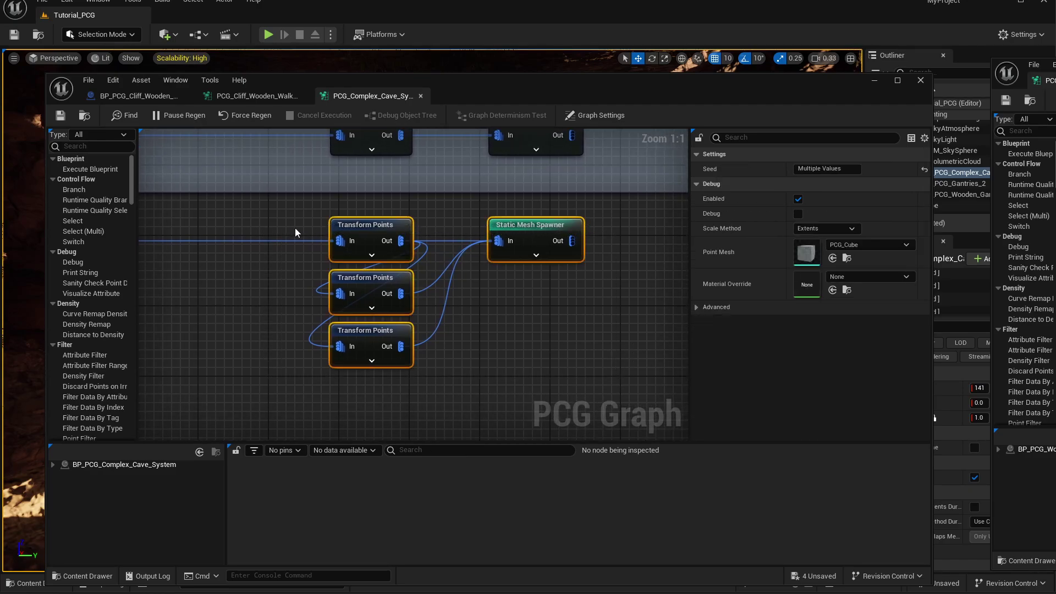
type("cSample Moss")
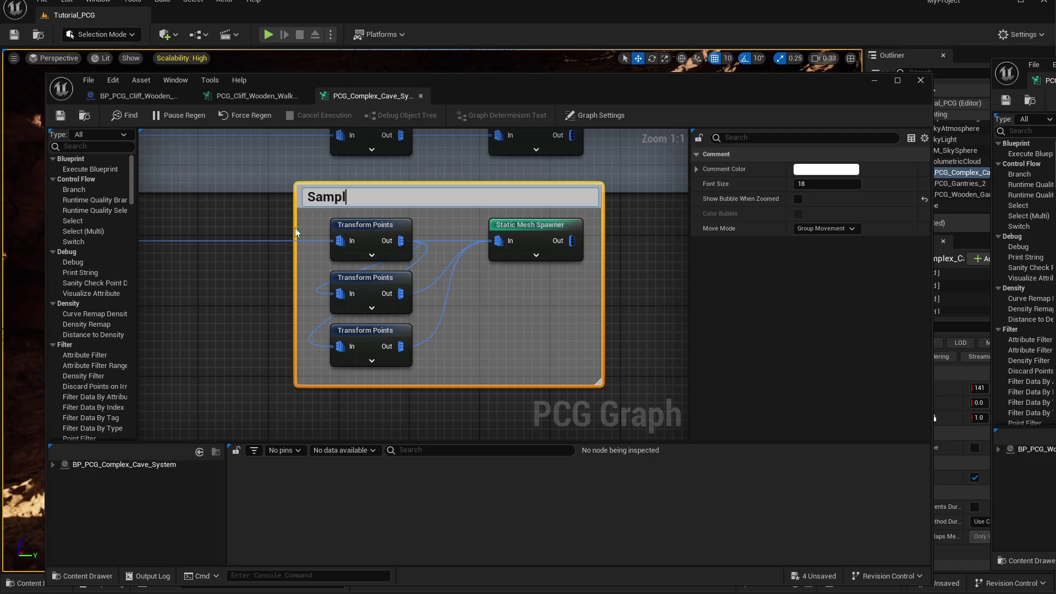
type(" onto SPline")
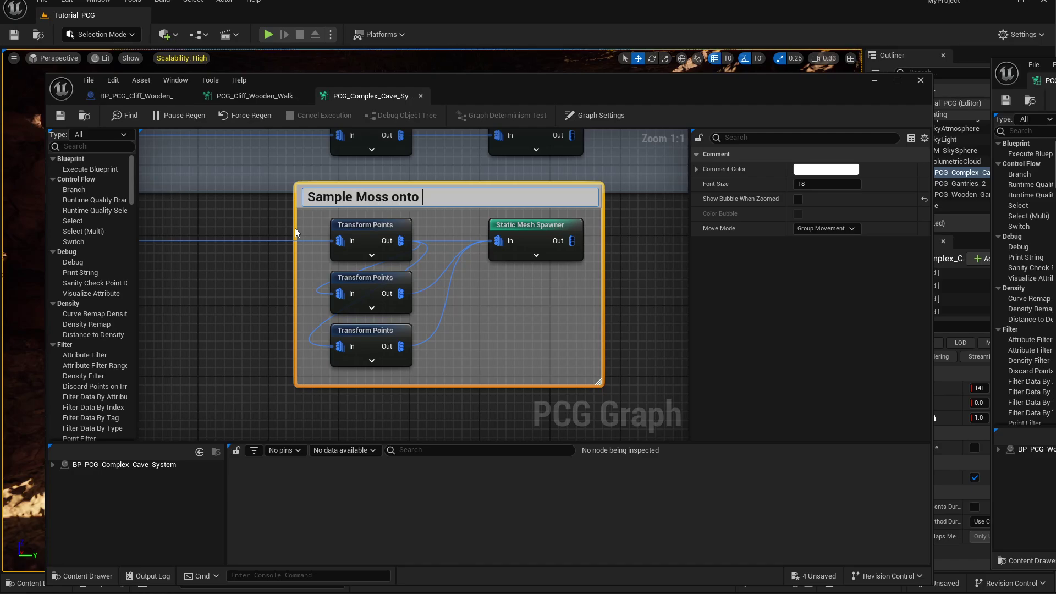
key("Return")
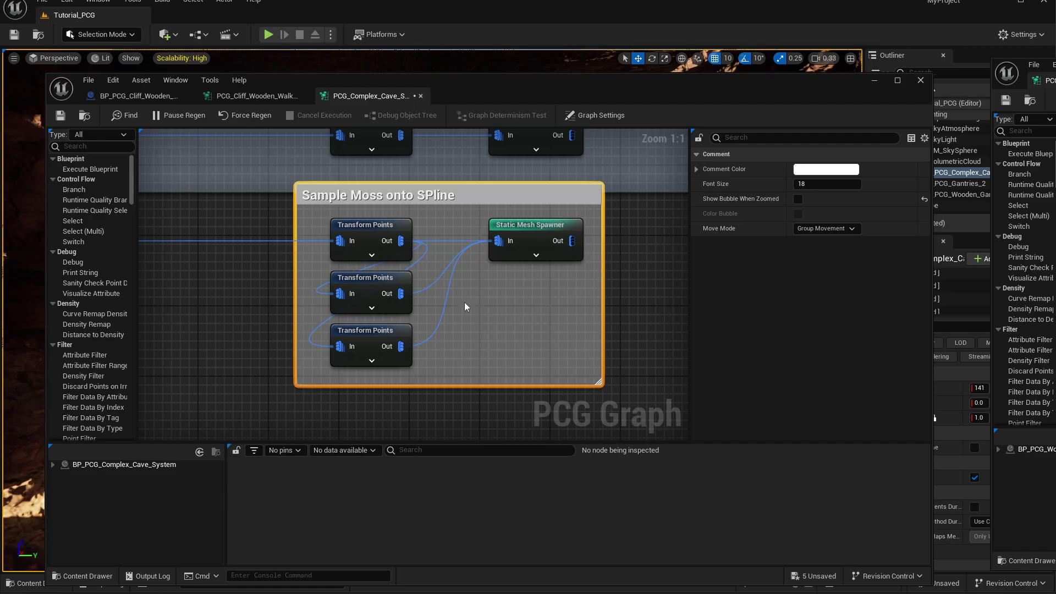
Examine the Spline Sampler and Transform Points chains in the Path group and the Collar group beneath it.
scroll(451, 264, "down", 6)
right_click_drag(439, 227, 447, 200)
scroll(447, 200, "up", 3)
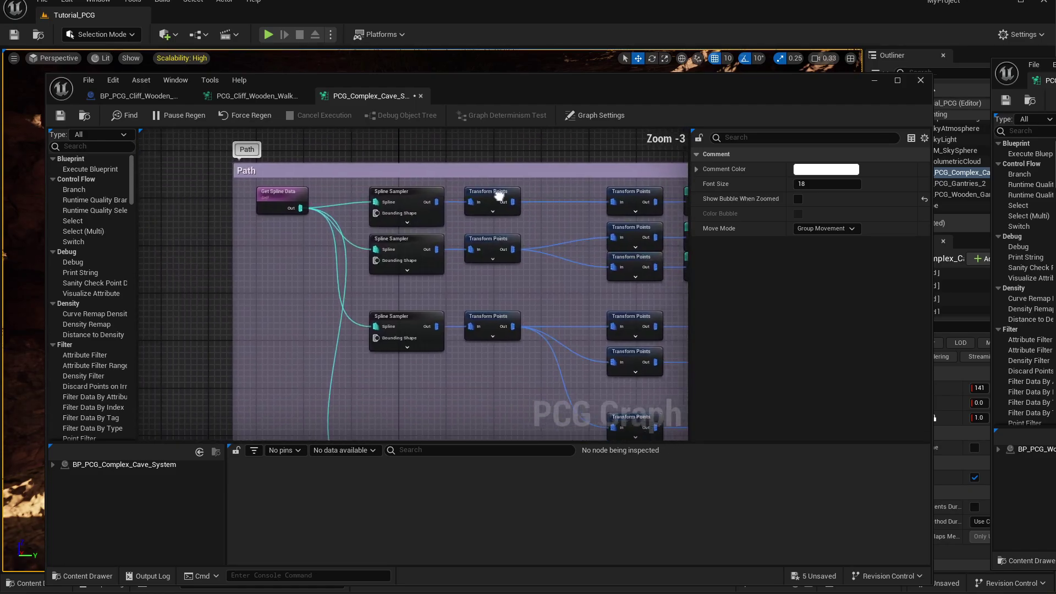
right_click_drag(558, 222, 455, 212)
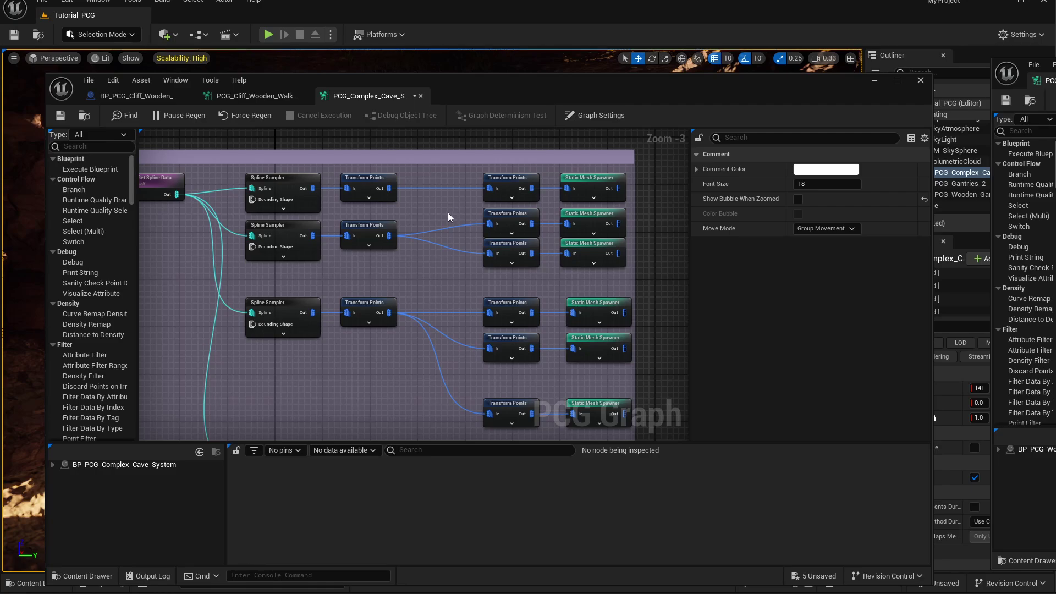
right_click_drag(440, 374, 516, 130)
right_click_drag(468, 302, 455, 158)
left_click_drag(414, 82, 481, 59)
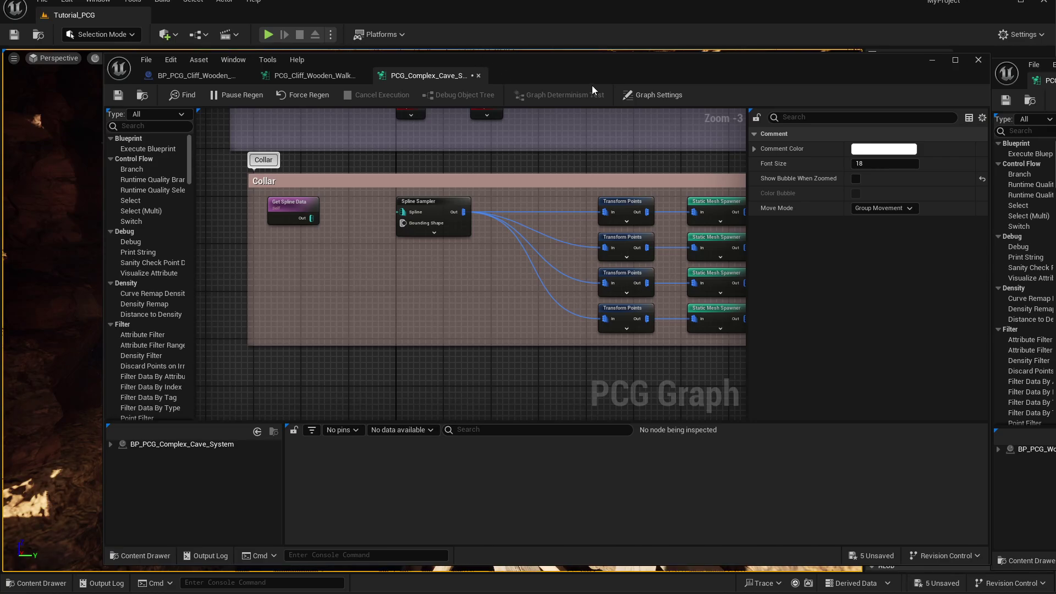
left_click_drag(480, 58, 457, 63)
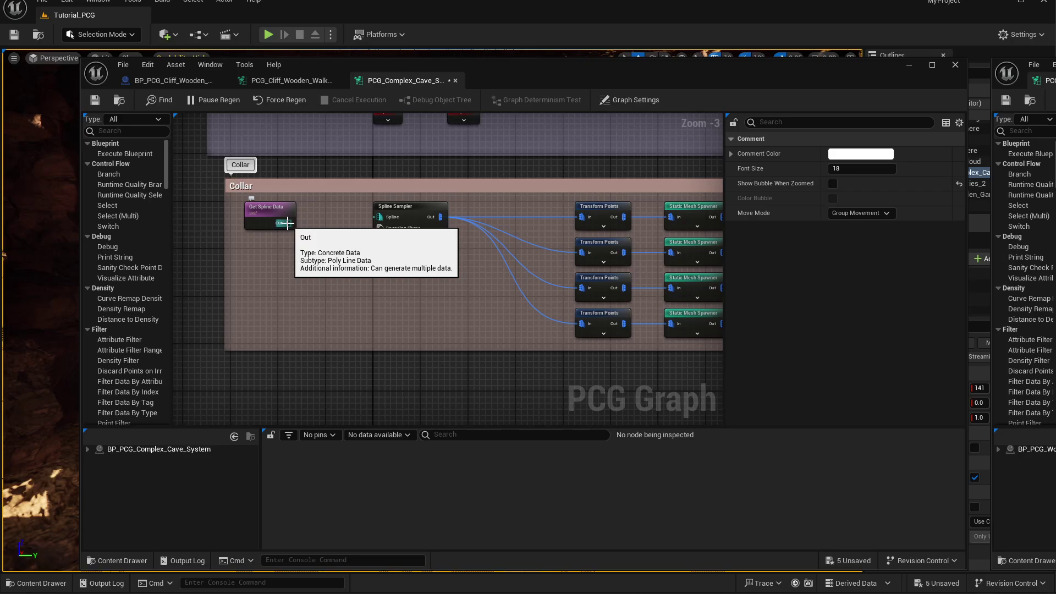
Try connecting the Collar group's Get Spline Data output to its Spline Sampler and check the generated cave in the level.
left_click_drag(288, 223, 343, 230)
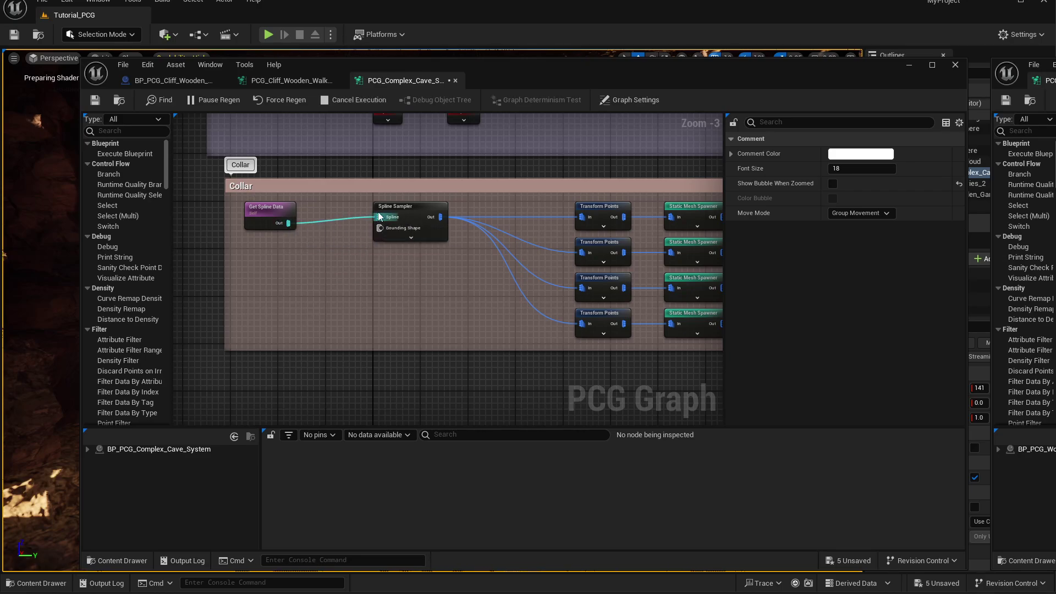
left_click_drag(486, 73, 414, 0)
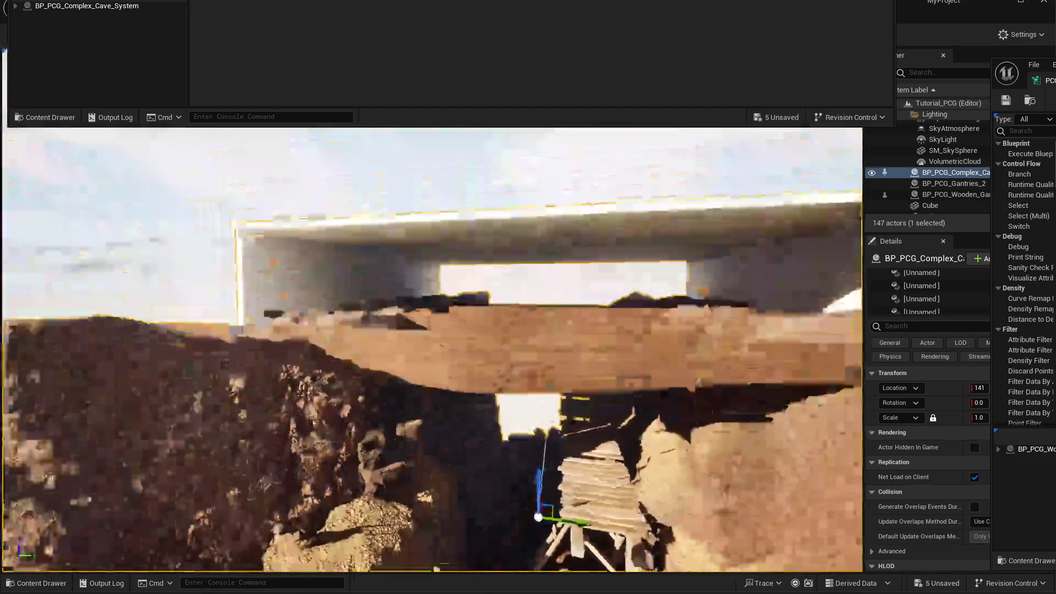
right_click_drag(433, 330, 440, 355)
right_click_drag(443, 297, 447, 271)
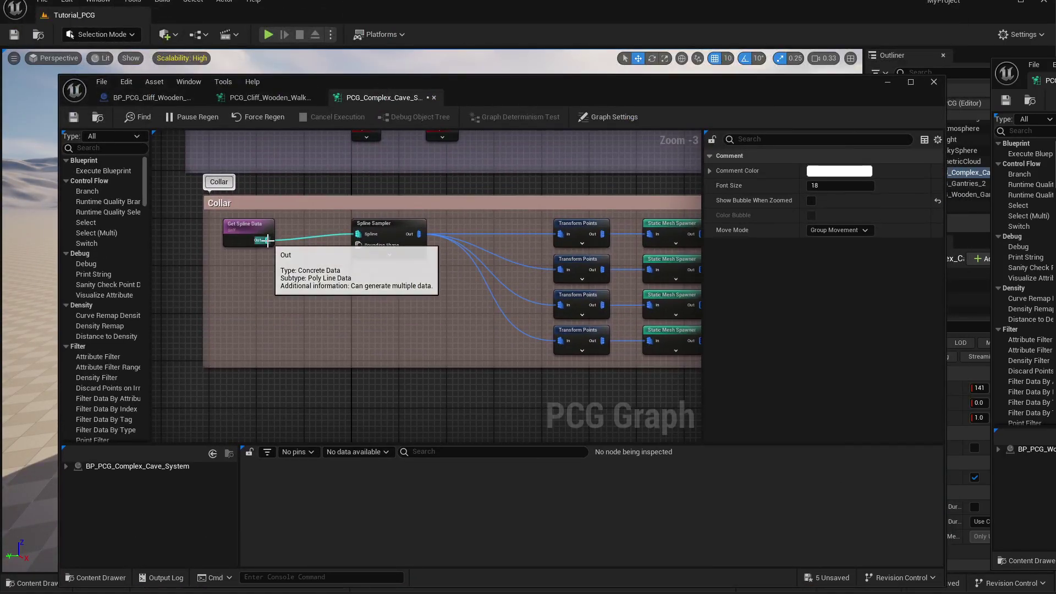
Save the cave graph with the Collar's spline link removed, and close the two graphs and the BP_PCG_Cliff_Wooden_Walkway blueprint.
left_click(73, 117)
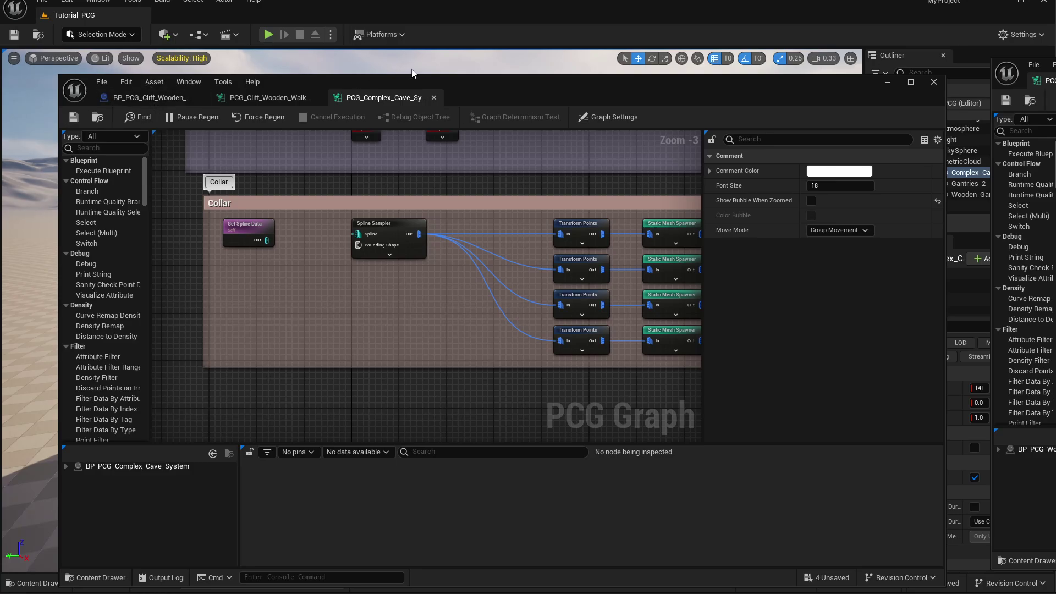
left_click_drag(485, 78, 451, 48)
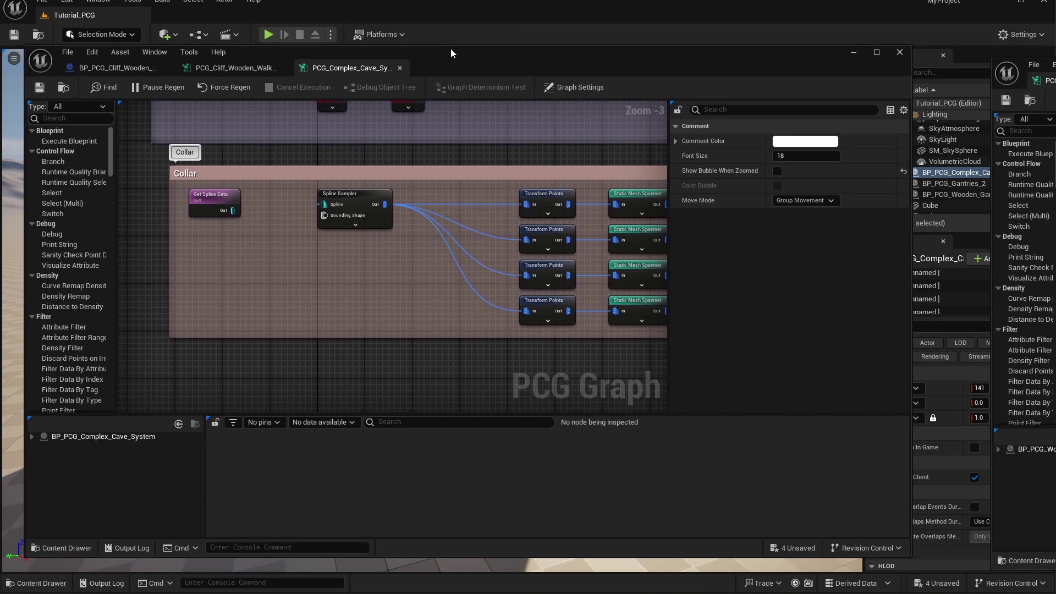
middle_click(322, 70)
middle_click(271, 72)
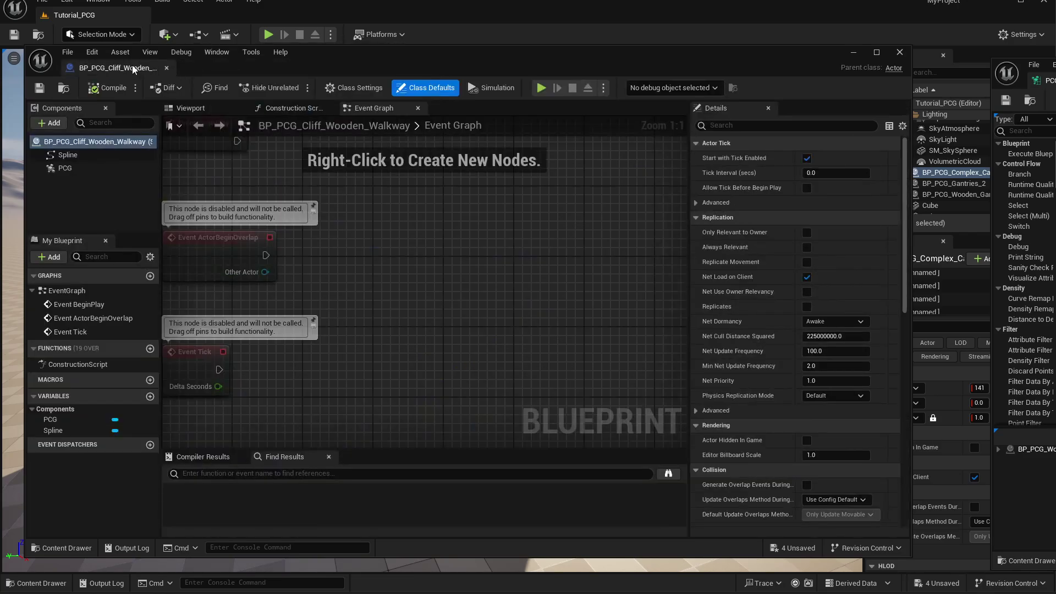
middle_click(132, 67)
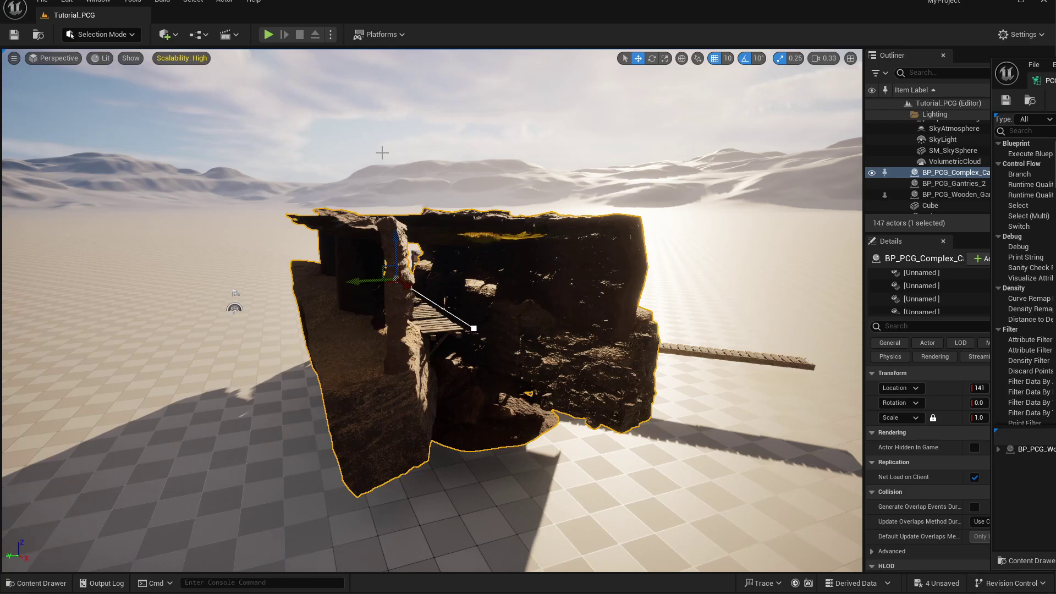
Lengthen the cave system by moving its spline's end point far outward along the X axis.
right_click_drag(508, 83, 357, 96)
right_click_drag(611, 143, 593, 268)
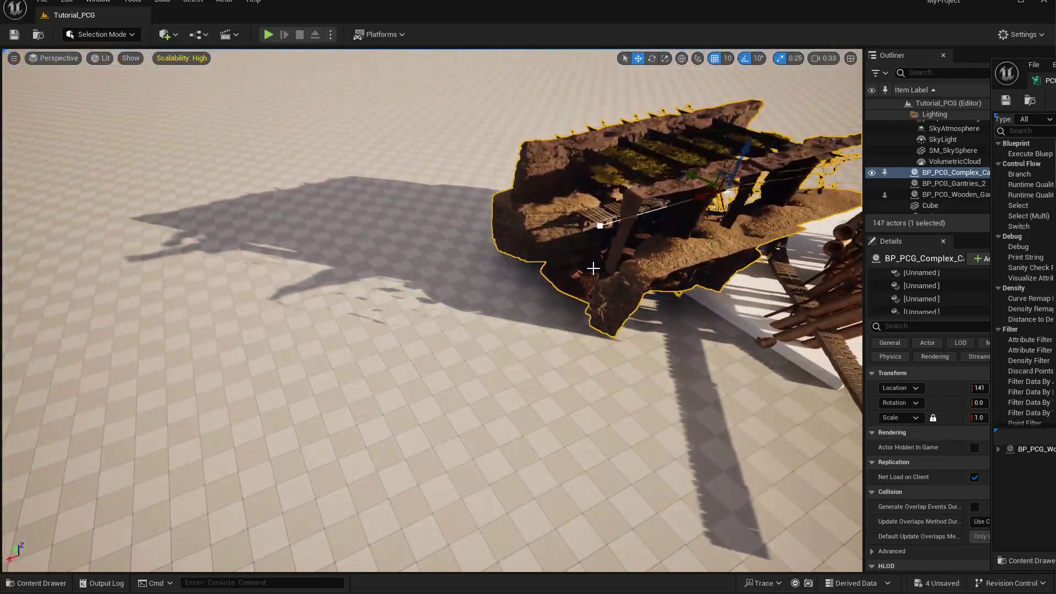
left_click(599, 225)
left_click(600, 226)
right_click_drag(600, 226, 553, 214)
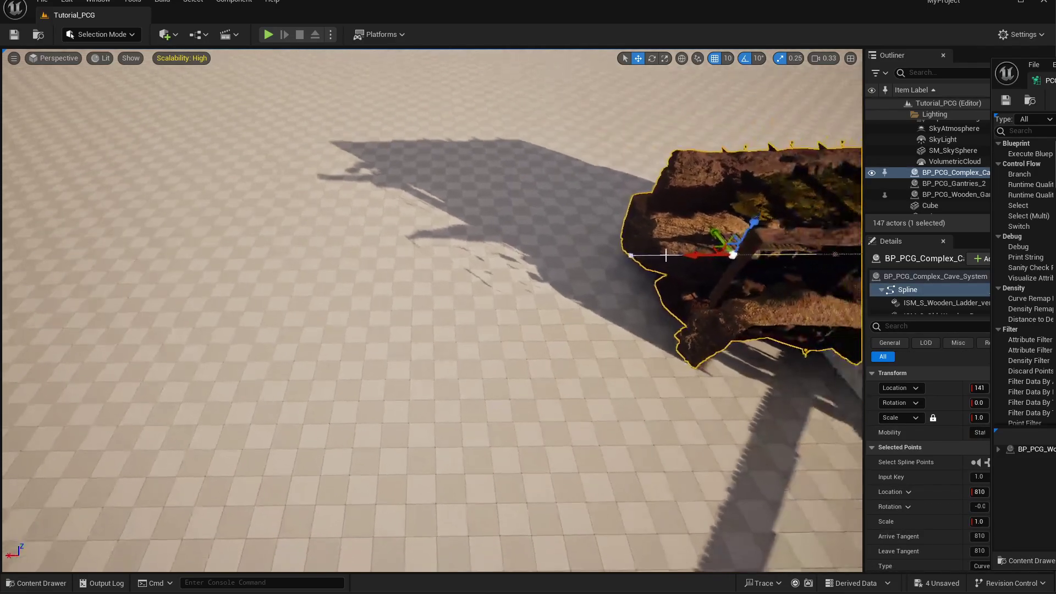
left_click_drag(686, 257, 139, 255)
right_click_drag(139, 255, 60, 251)
left_click_drag(502, 244, 165, 59)
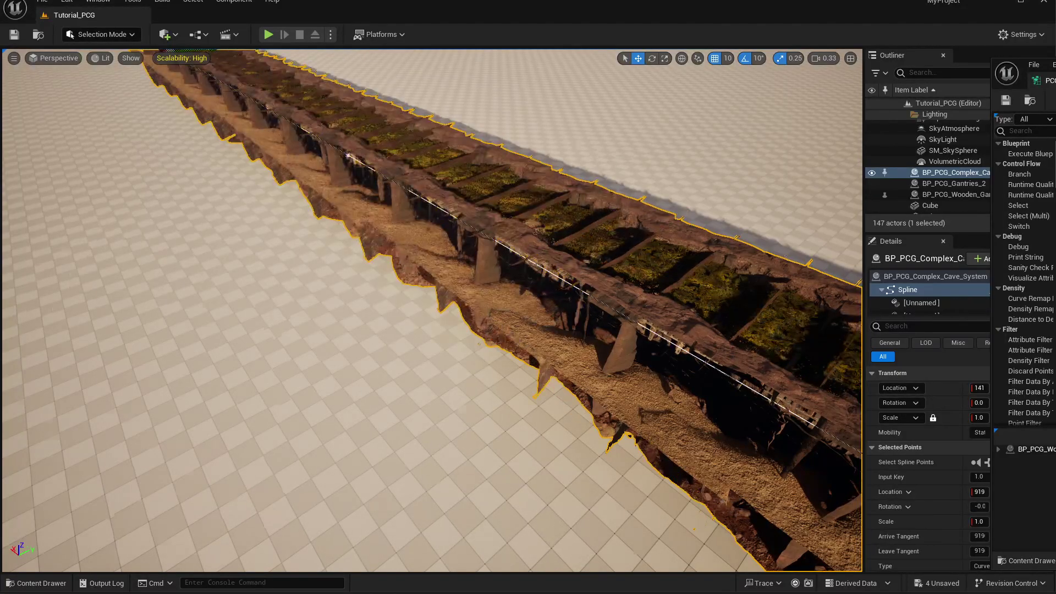
right_click_drag(165, 59, 146, 50)
Add a spline point partway along the cave, move it sideways to curve the tunnel, and inspect the interior.
right_click_drag(508, 244, 513, 247)
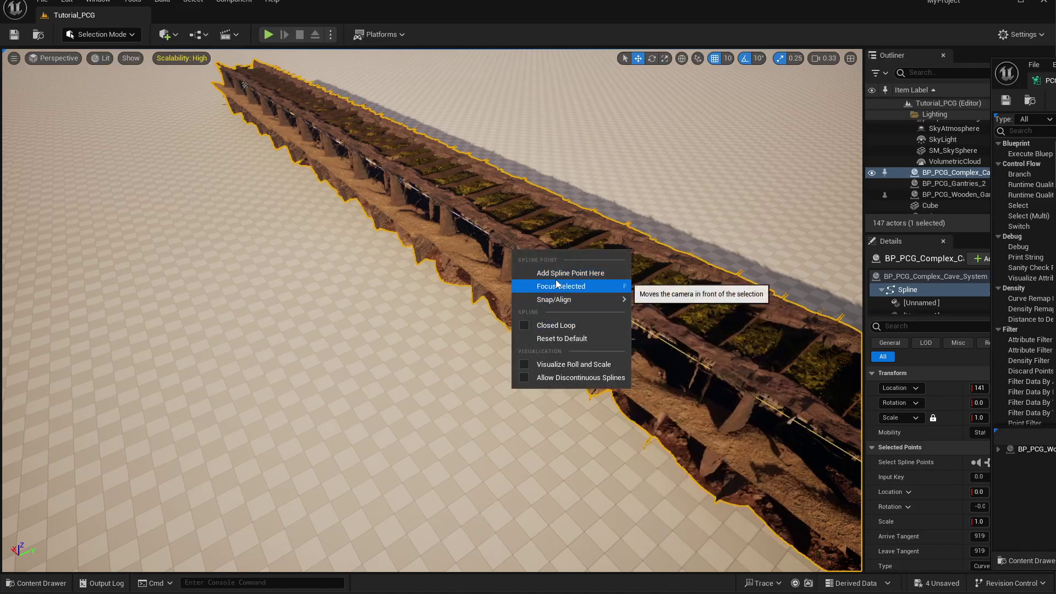
left_click(519, 252)
left_click_drag(531, 244, 471, 260)
mouse_move(471, 259)
right_mouse_down()
mouse_move(583, 247)
mouse_move(495, 217)
mouse_move(380, 209)
mouse_move(486, 268)
right_mouse_up()
key("g")
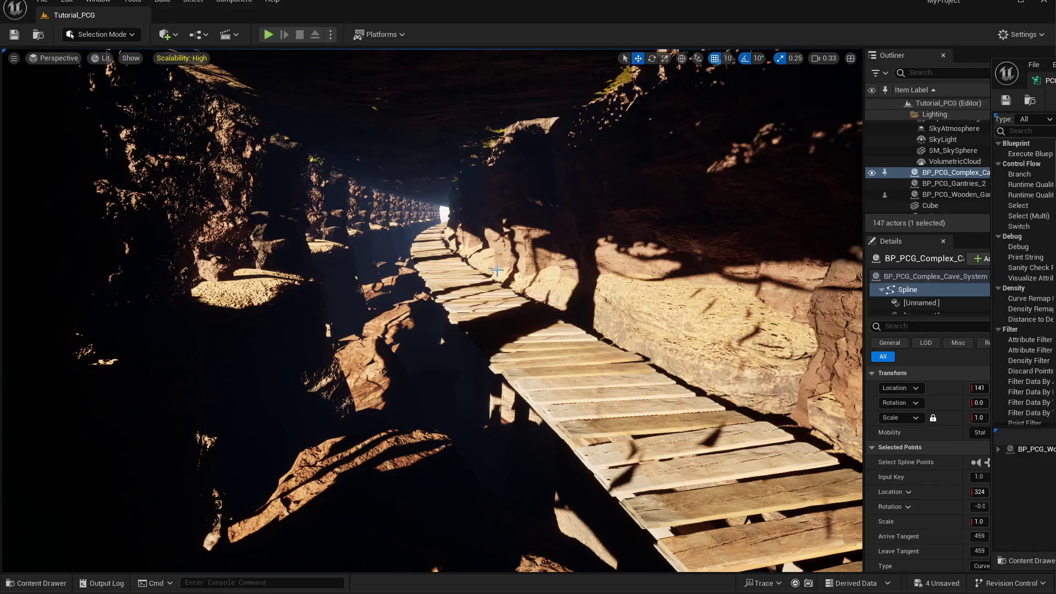
key("e")
right_click_drag(604, 337, 494, 339)
key("s")
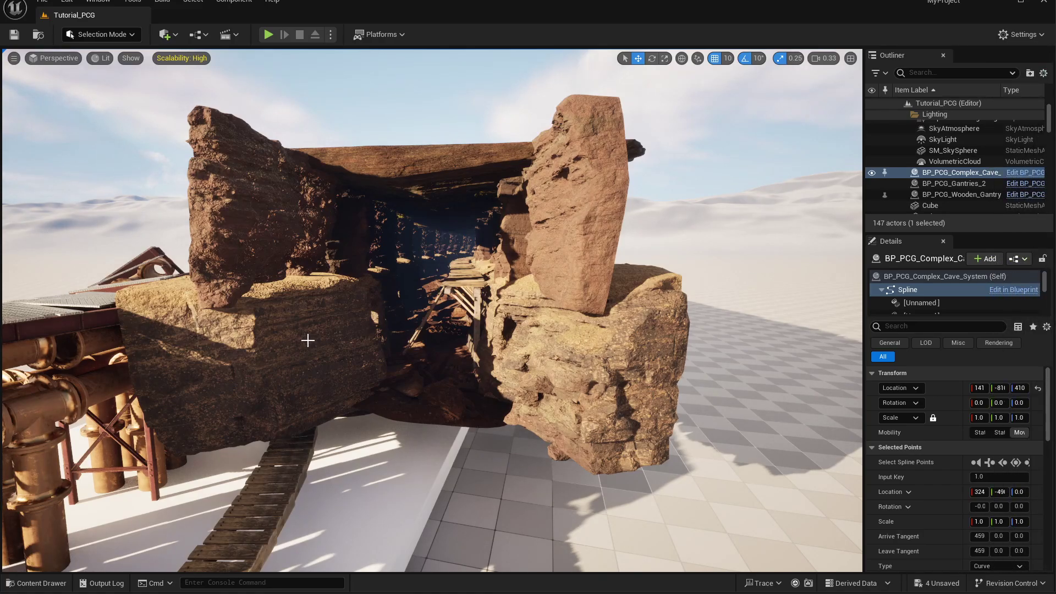
Select the PCG component of BP_PCG_Complex_Cave_System and clear its PCG link.
left_click(358, 362)
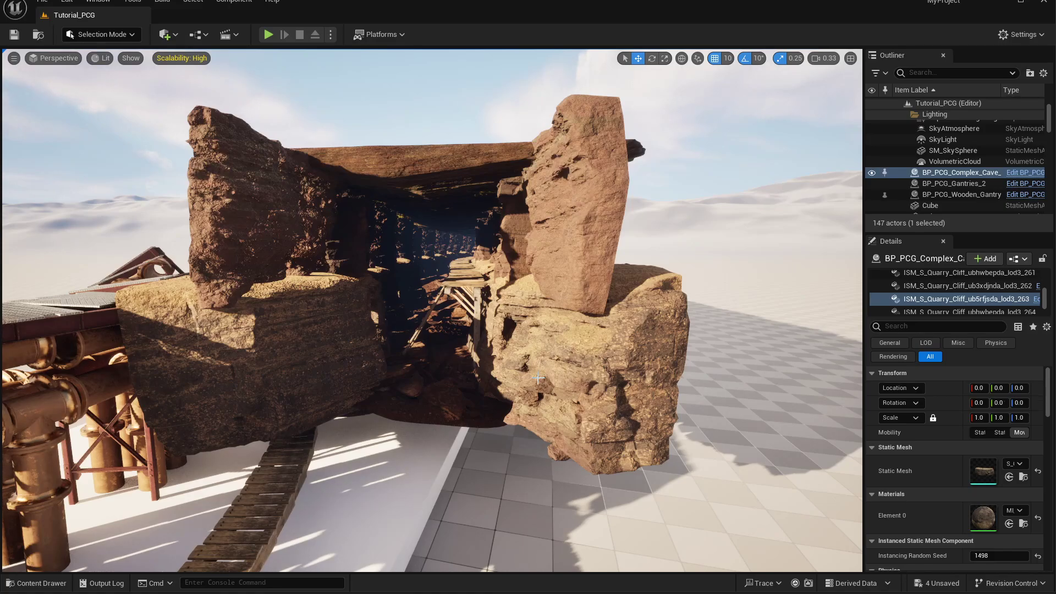
left_click_drag(864, 348, 743, 347)
scroll(814, 416, "down", 10)
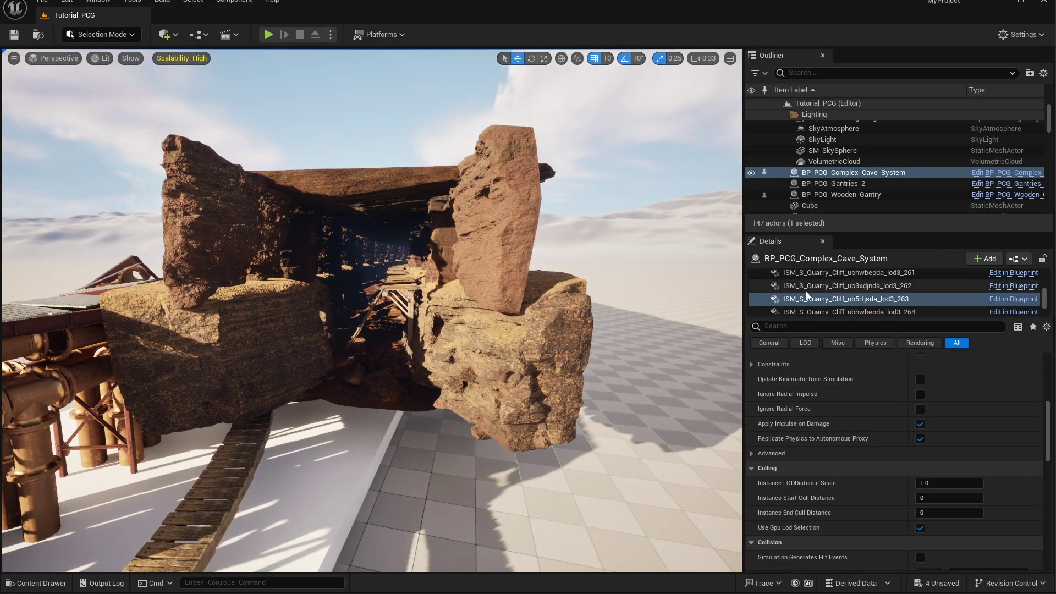
scroll(813, 288, "down", 3)
scroll(811, 294, "up", 5)
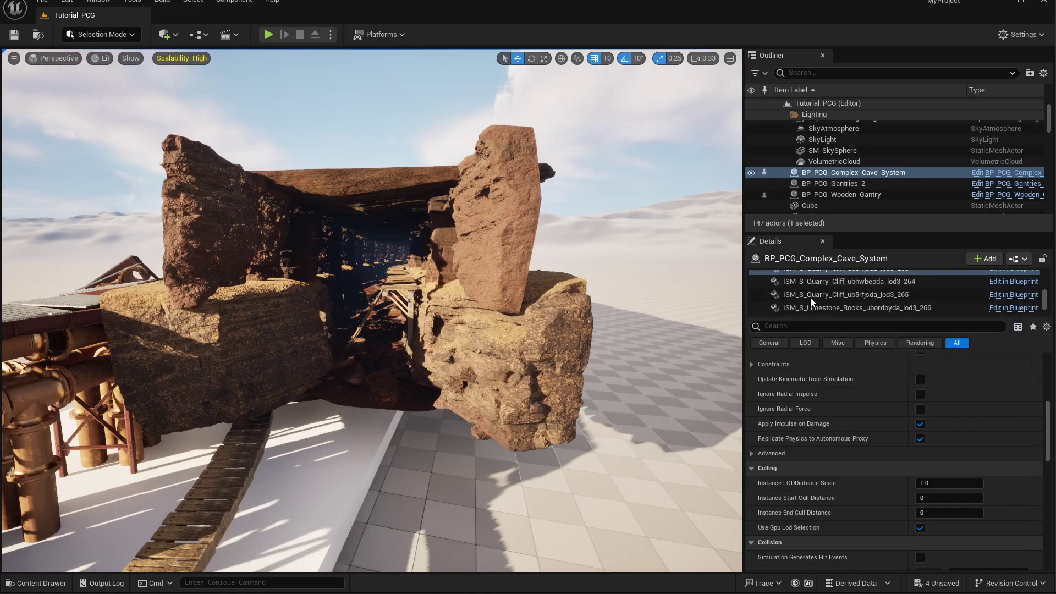
scroll(820, 288, "down", 5)
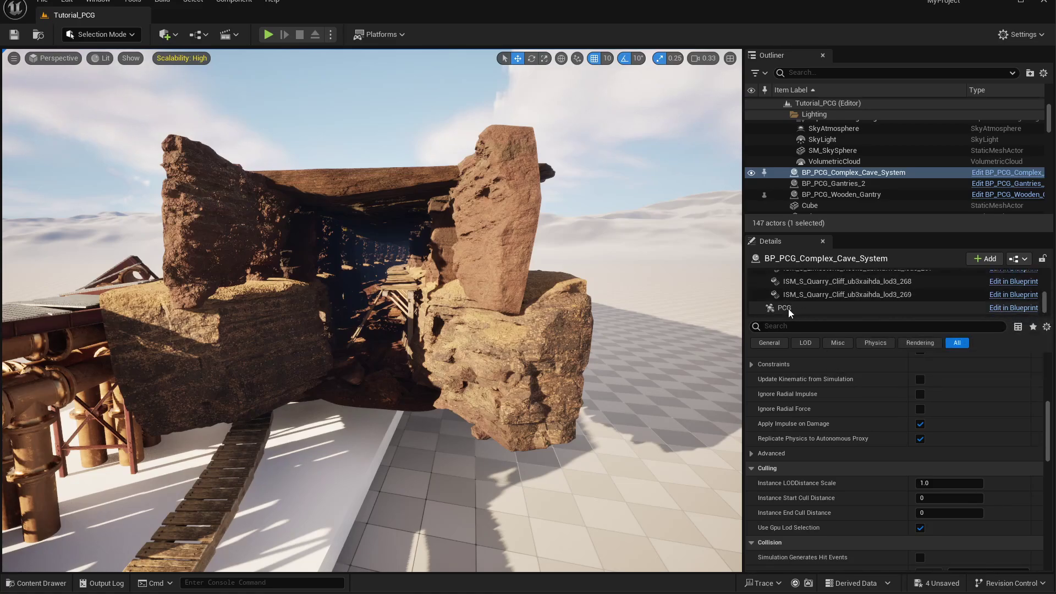
left_click(800, 307)
scroll(920, 462, "down", 2)
scroll(921, 462, "up", 5)
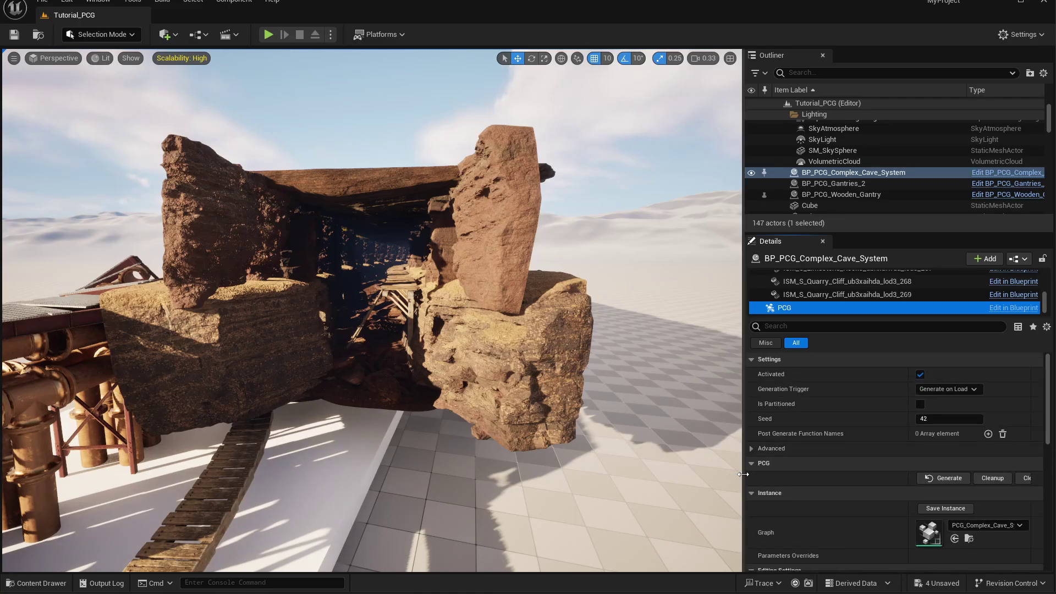
left_click_drag(743, 474, 651, 474)
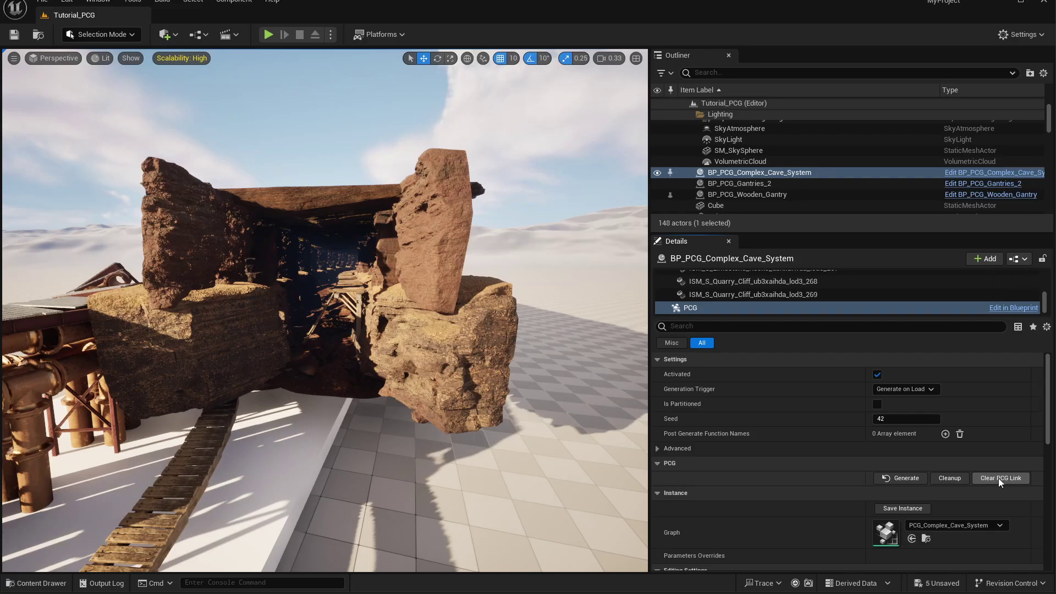
Delete the BP_PCG_Complex_Cave_System blueprint actor from the level.
left_click(748, 162)
left_click(721, 173)
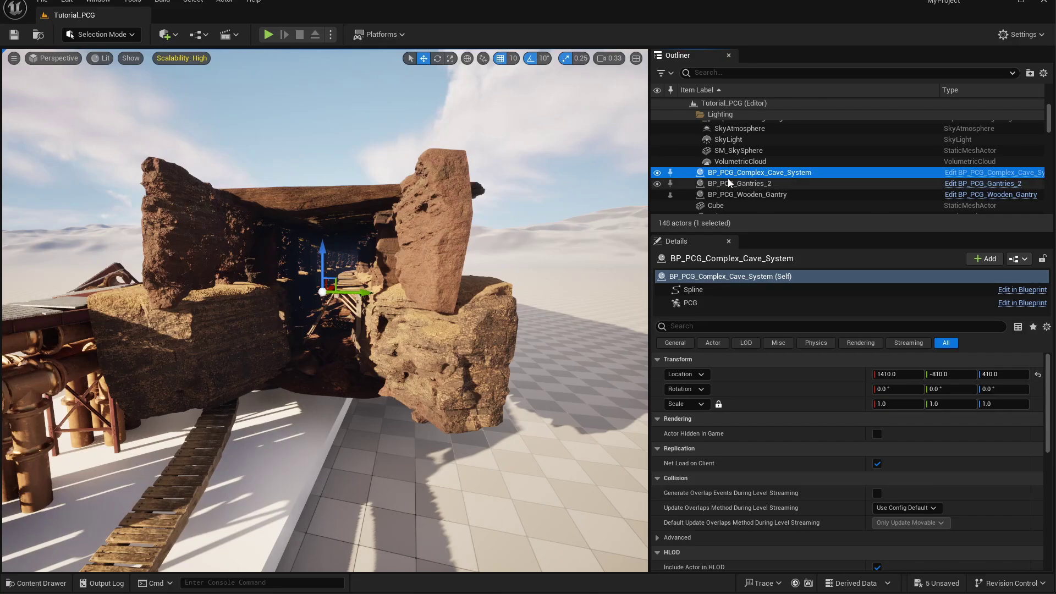
key("Delete")
Select PCGStamp_0 and all its instanced mesh components from the wooden ladder to the last quarry cliff, and view the cave interior.
left_click(487, 415)
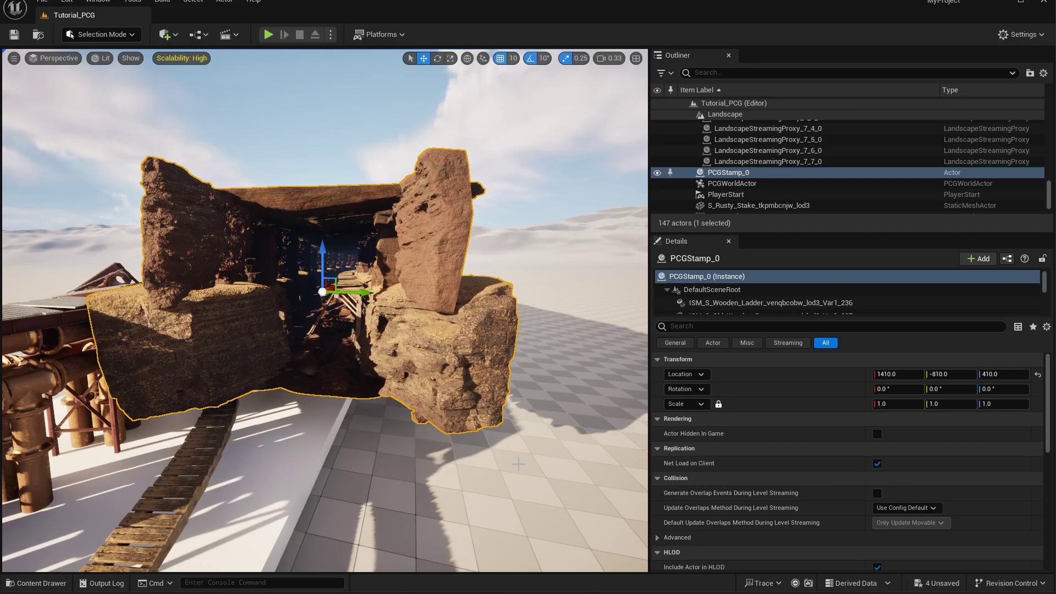
mouse_move(413, 299)
right_mouse_down()
mouse_move(440, 307)
mouse_move(402, 301)
right_mouse_up()
scroll(820, 291, "down", 3)
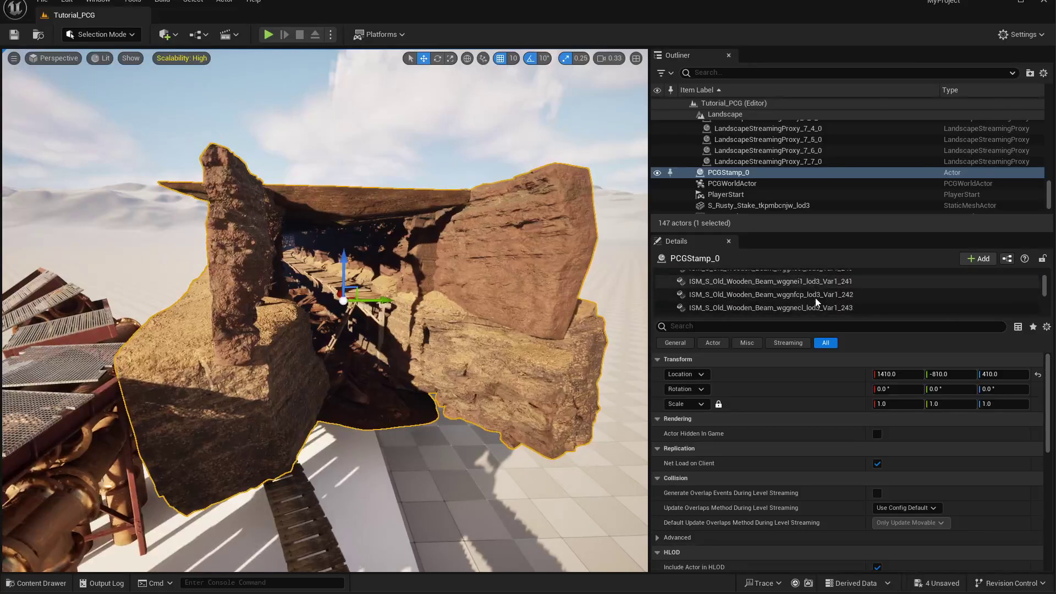
scroll(815, 299, "down", 5)
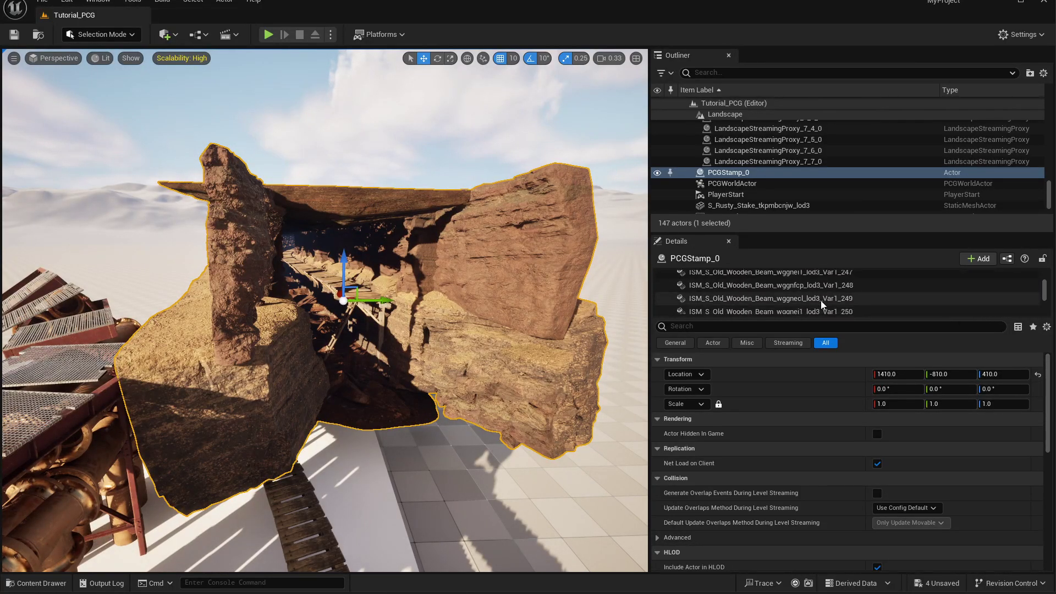
left_click(821, 300)
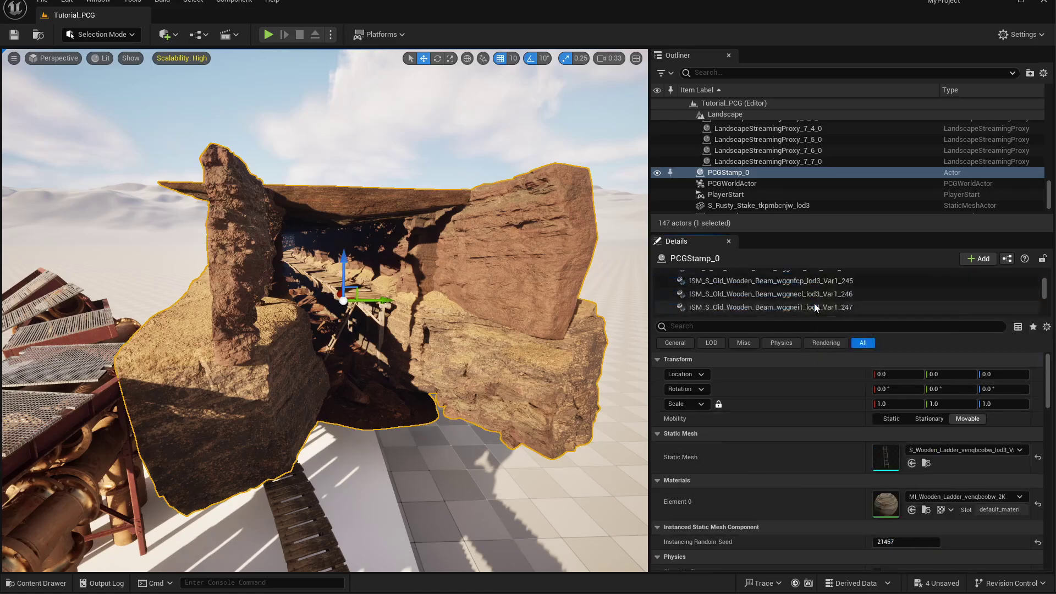
scroll(816, 306, "down", 10)
left_click(818, 308, "shift")
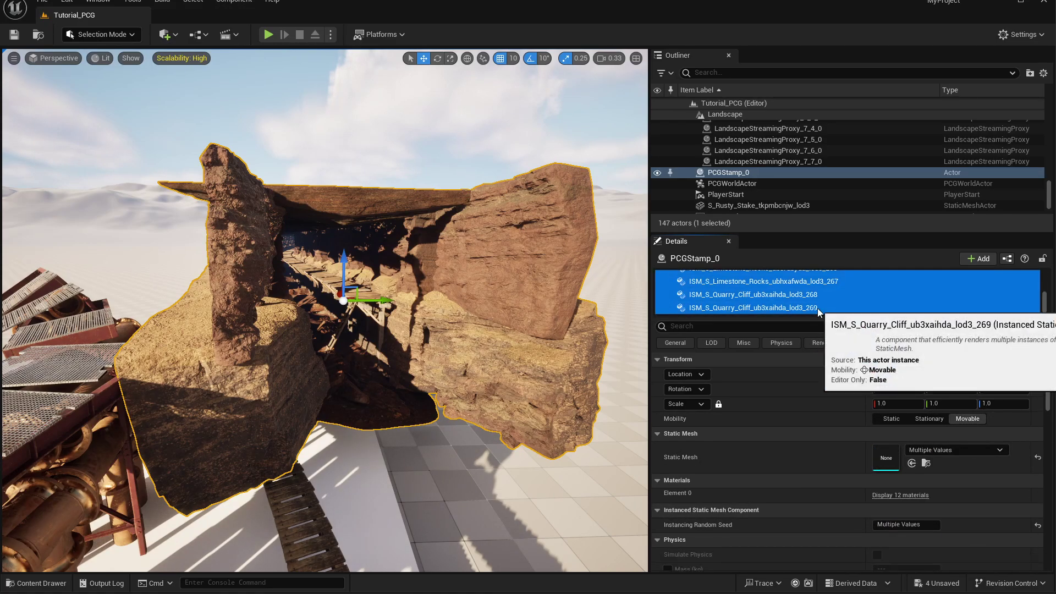
key("w")
right_click_drag(440, 308, 488, 465)
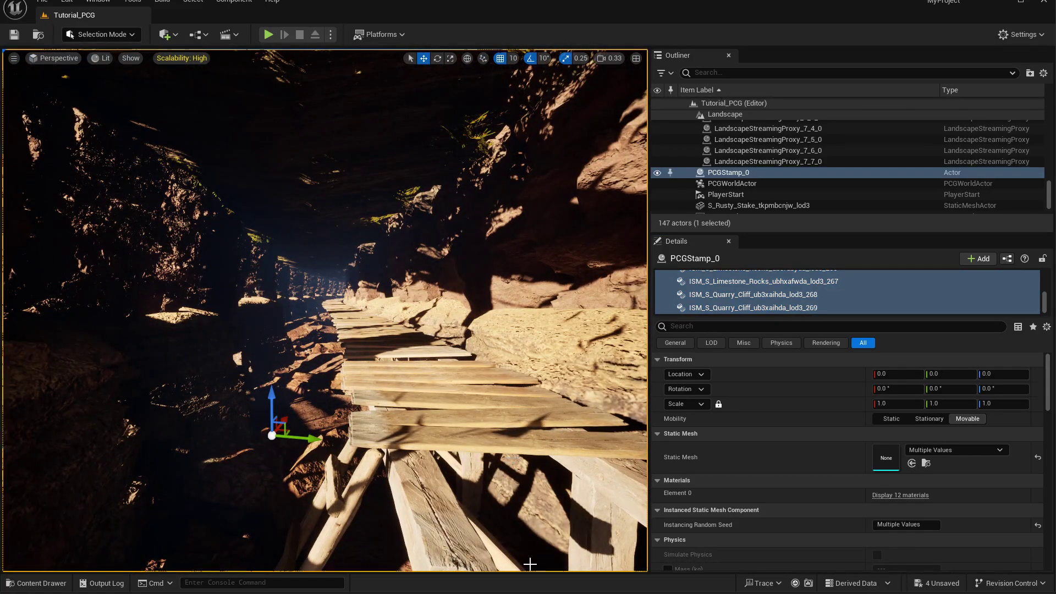